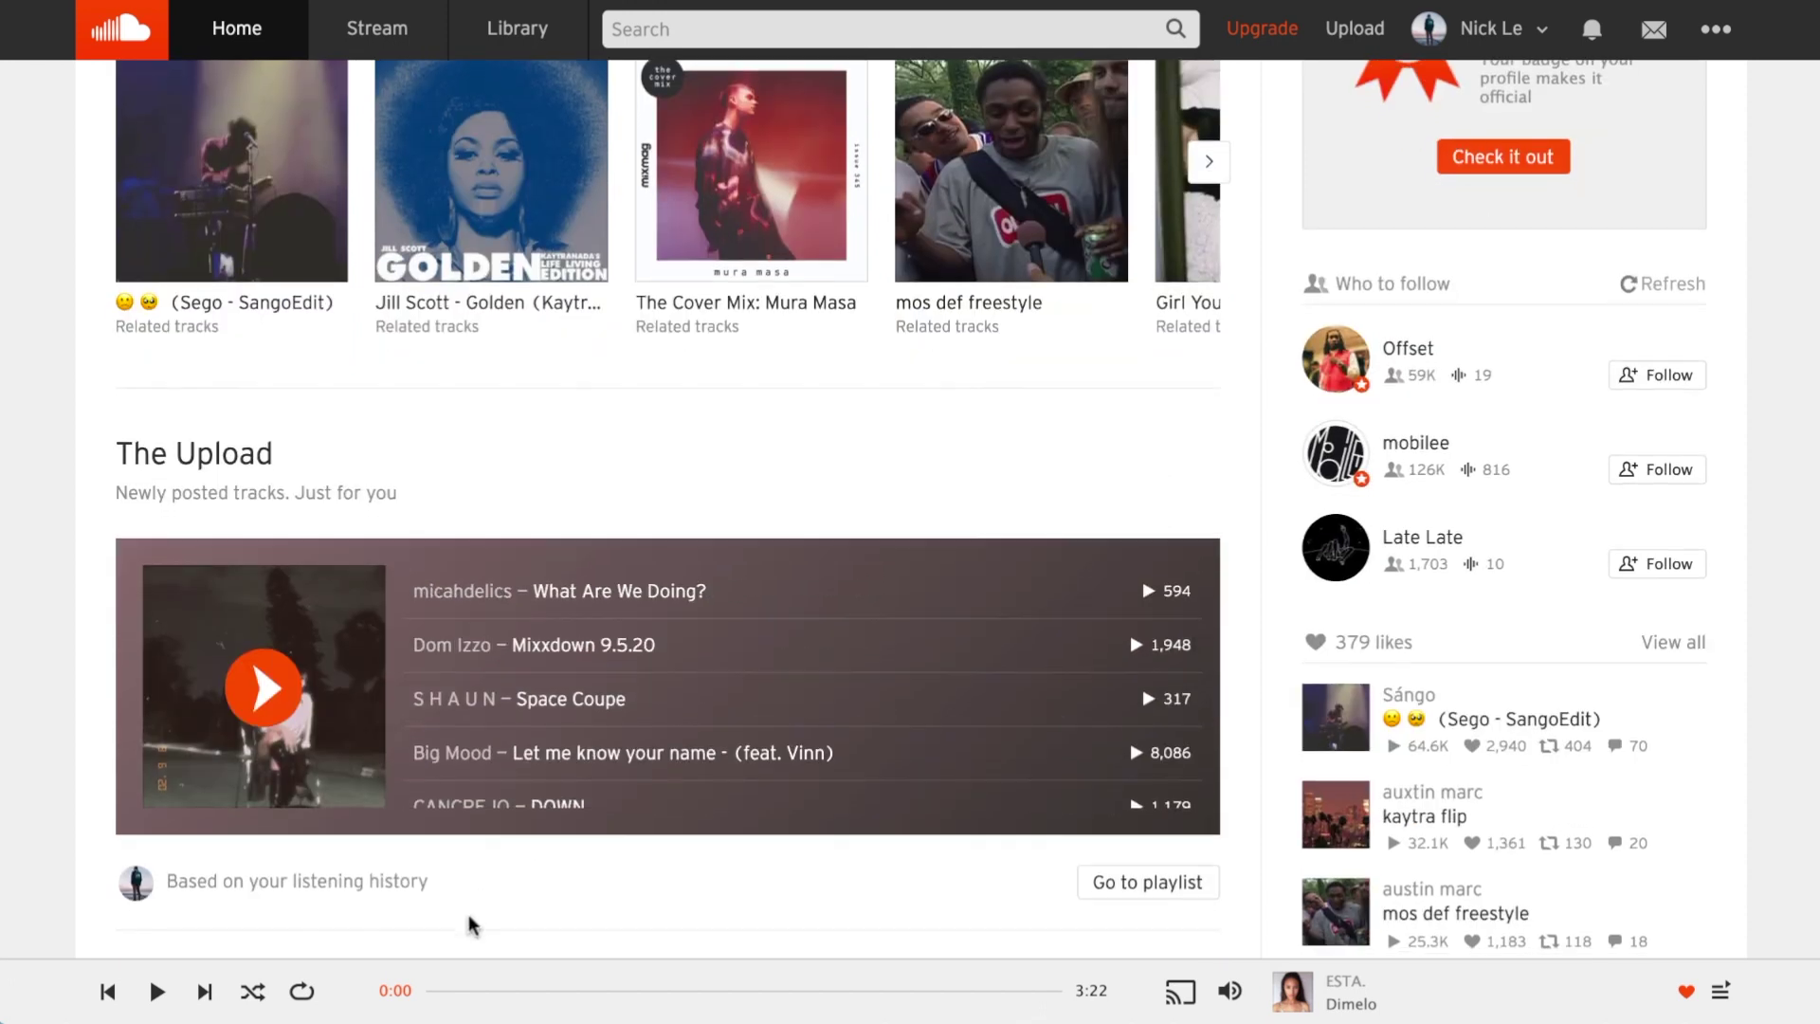
Play the newest upload, open its track page and jump to about 1:19
{"action": "left_click", "coordinate": [294, 700]}
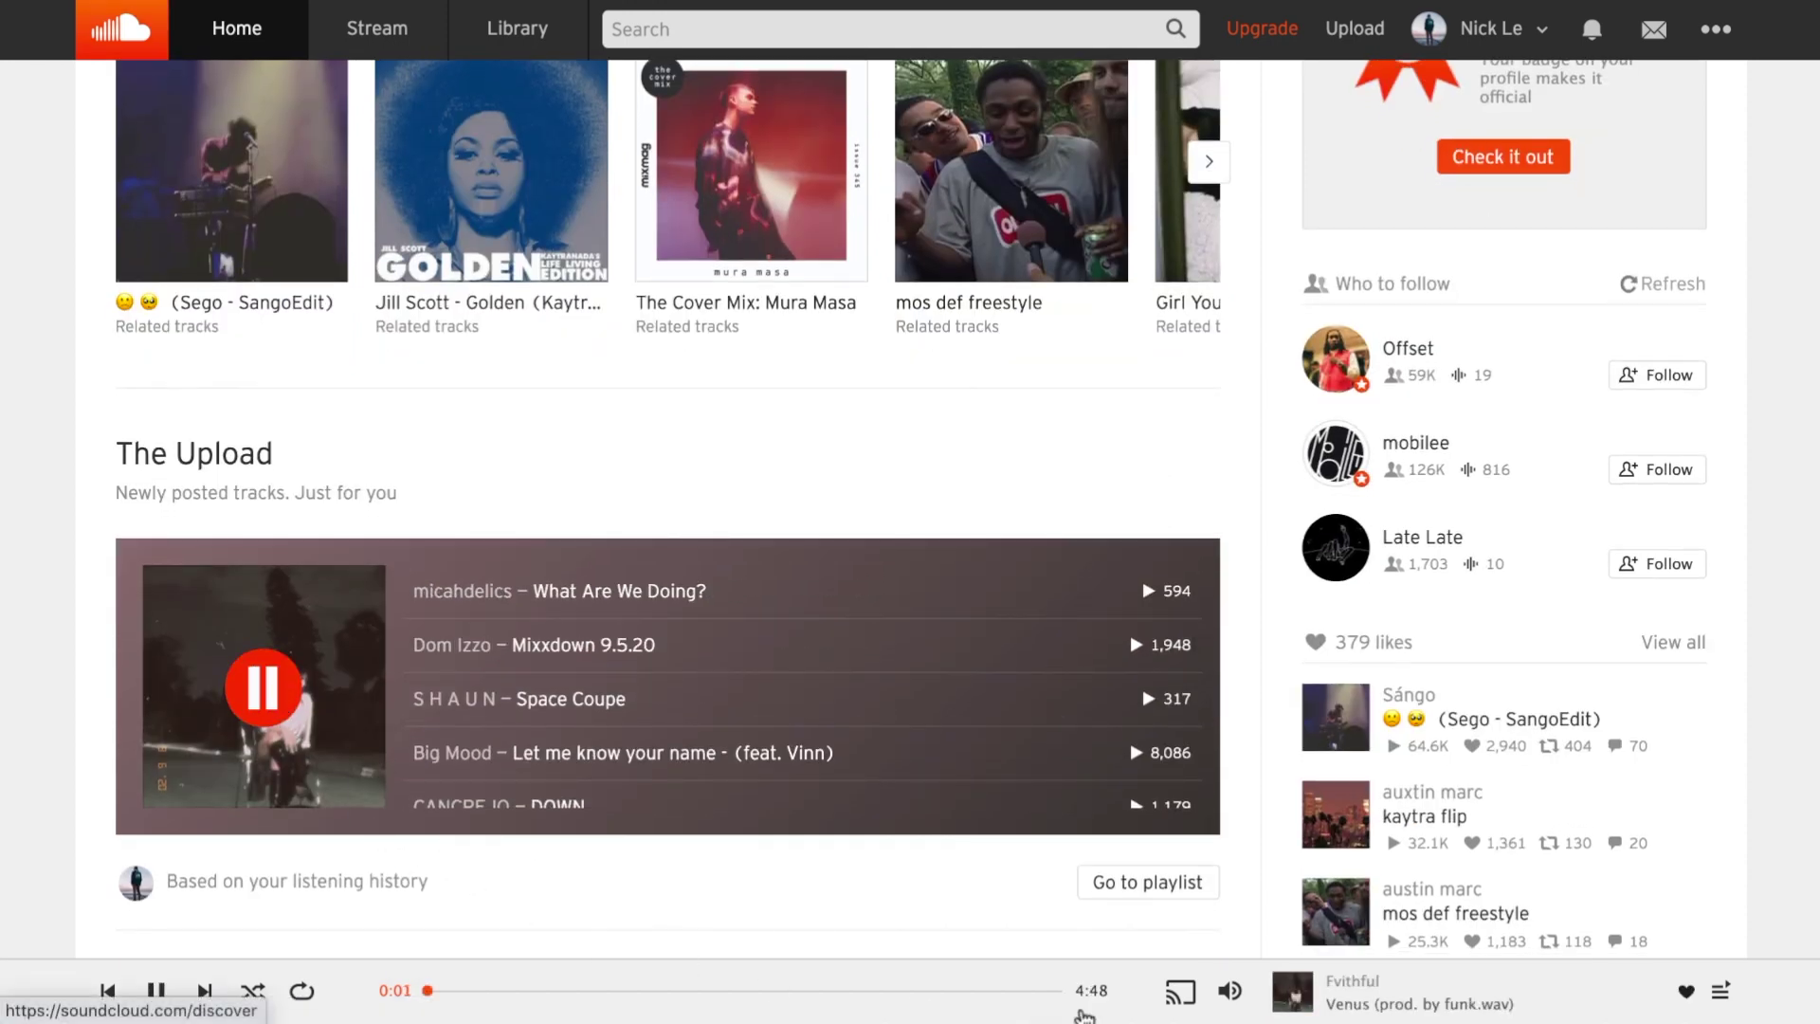
{"action": "left_click", "coordinate": [1356, 1004]}
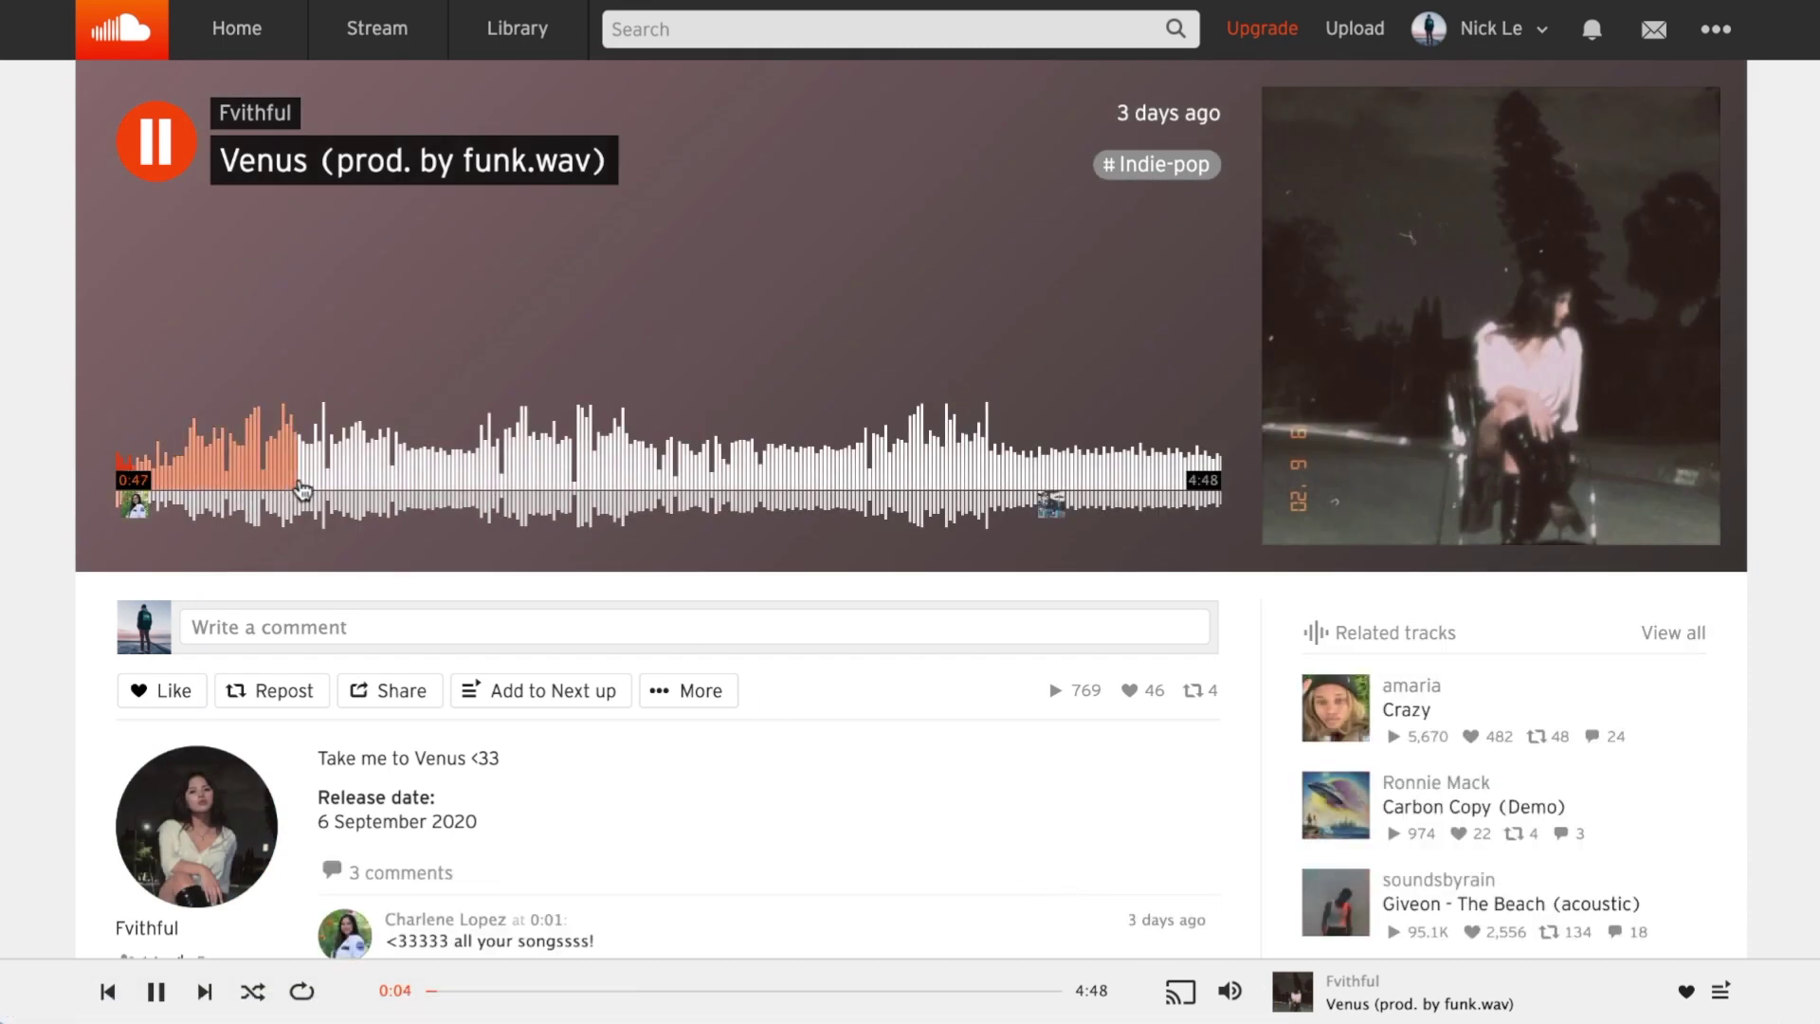
{"action": "left_click", "coordinate": [424, 481]}
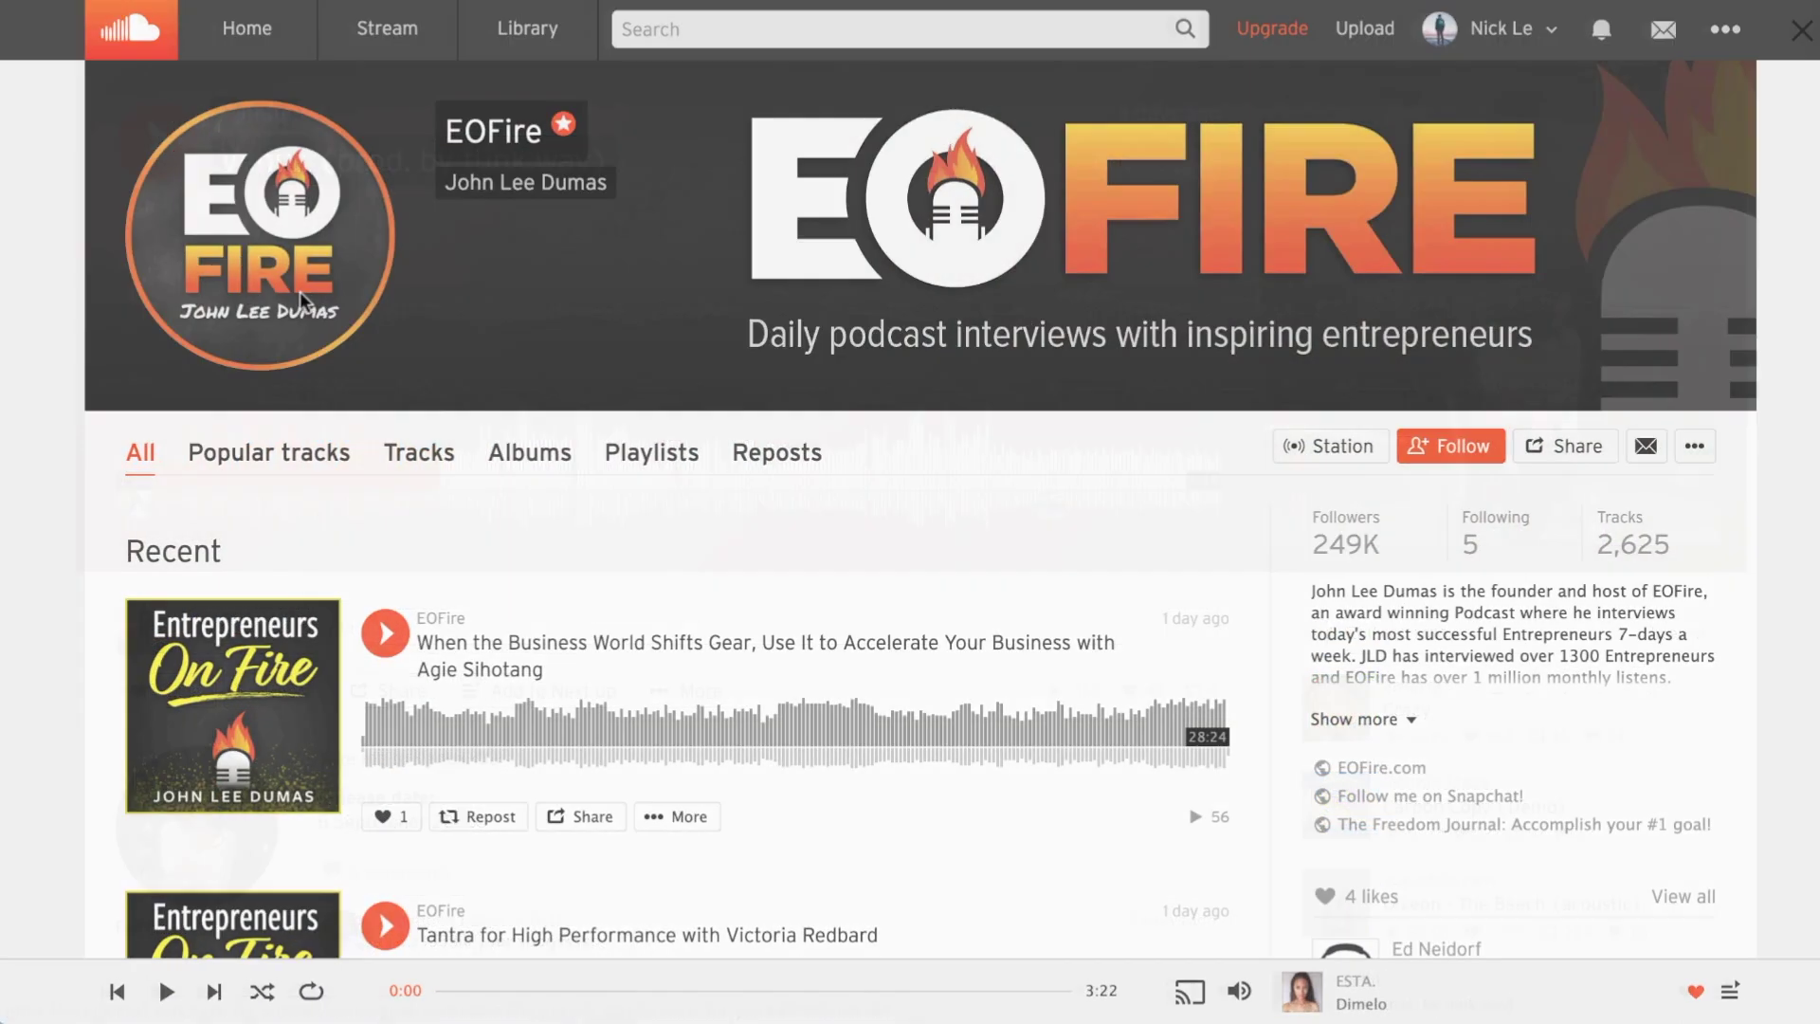
Enlarge the EOFire profile picture, then close it again
{"action": "left_click", "coordinate": [300, 294]}
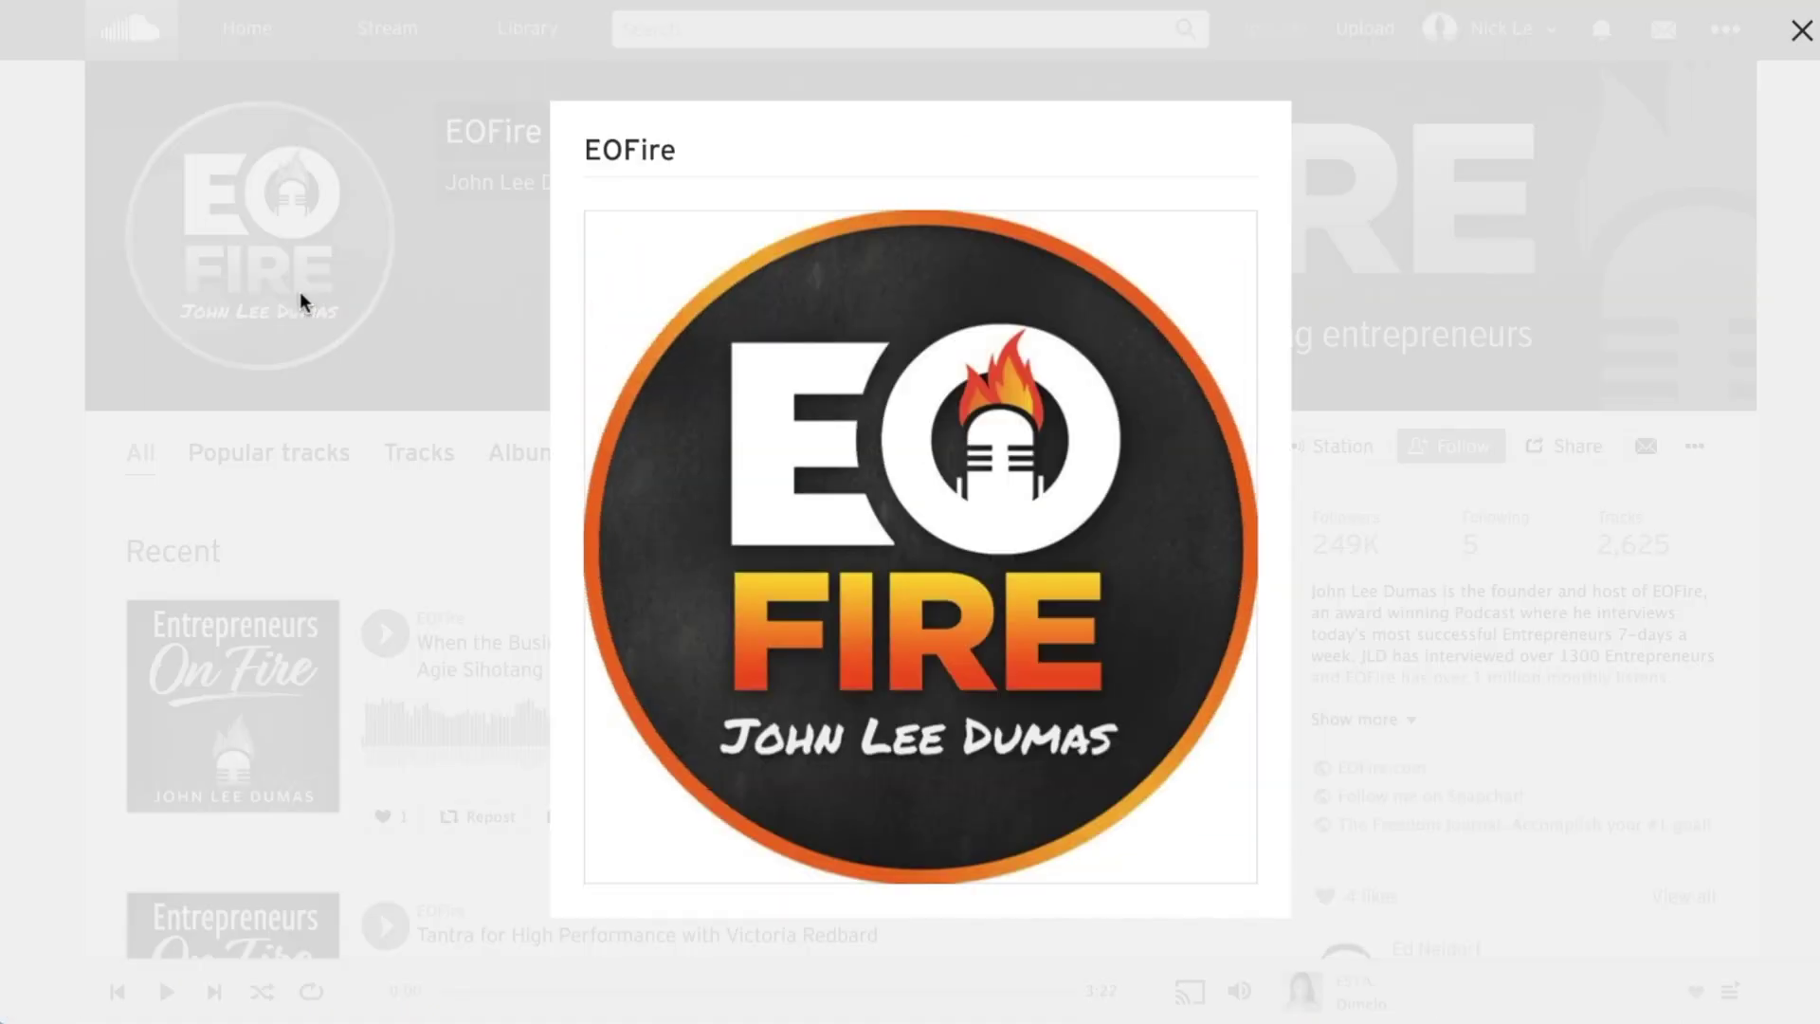
{"action": "left_click", "coordinate": [326, 366]}
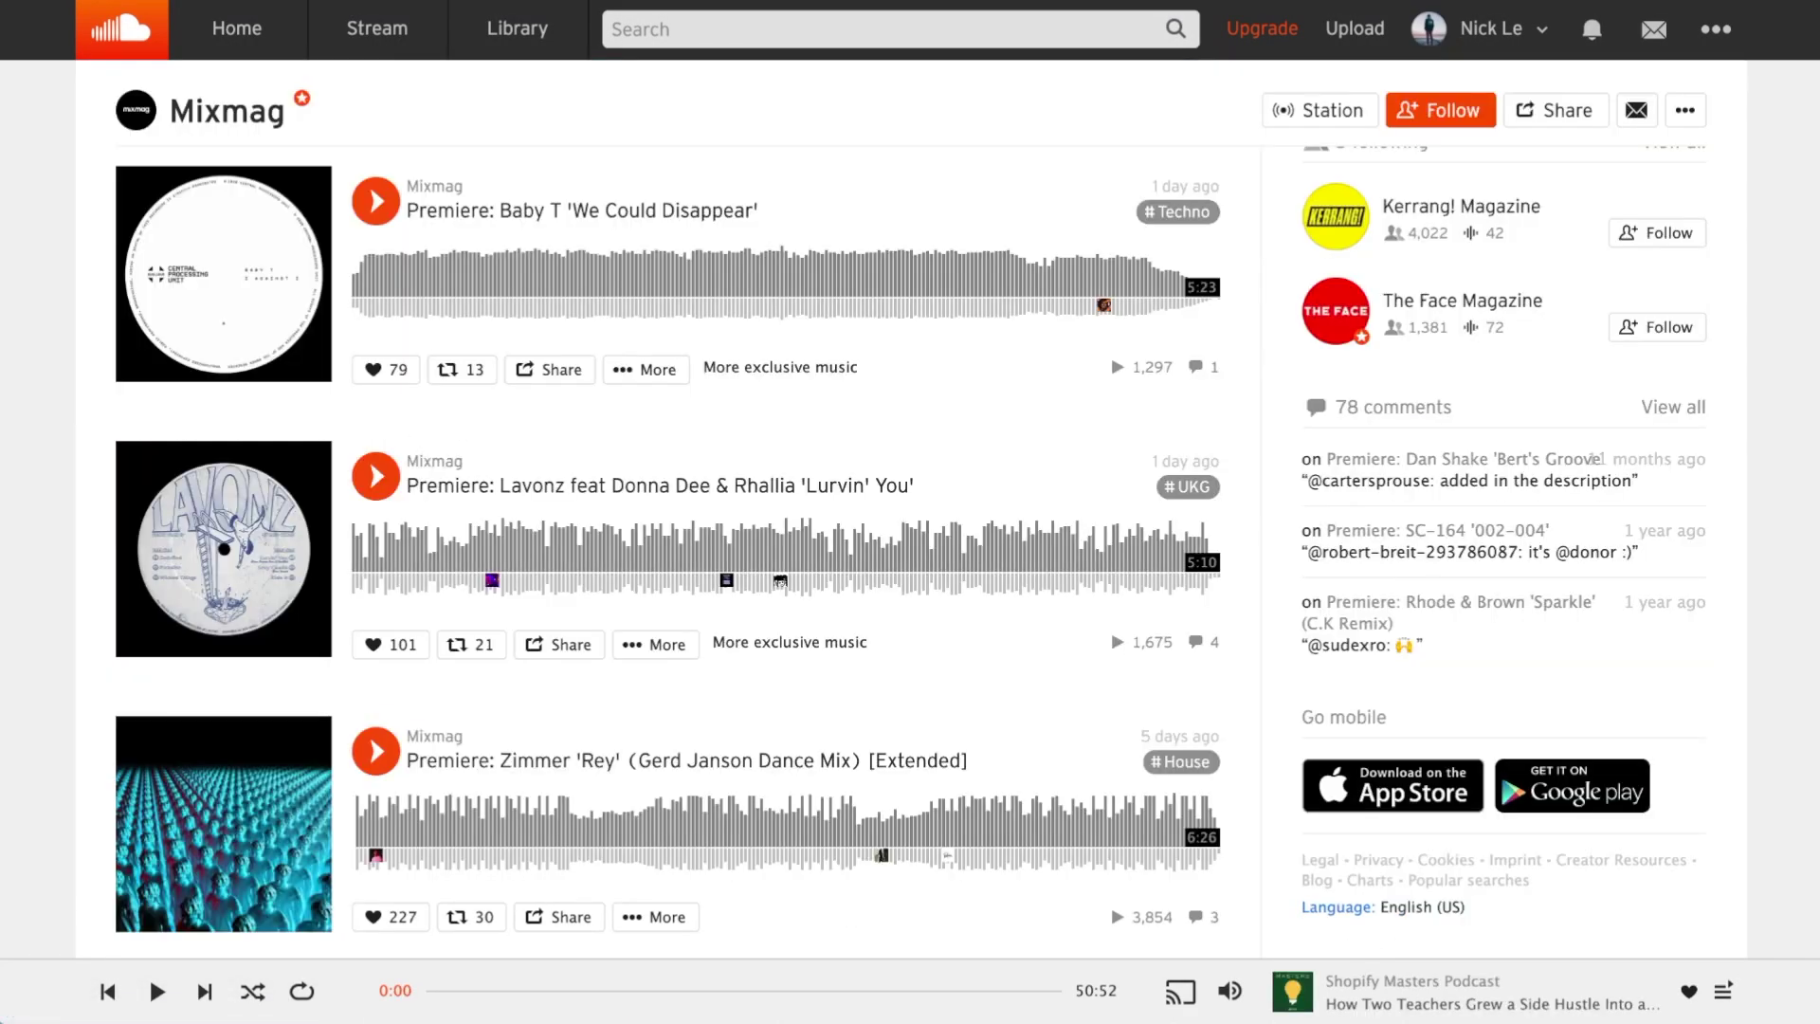
{"action": "scroll", "coordinate": [809, 377], "scroll_direction": "up", "scroll_amount": 15}
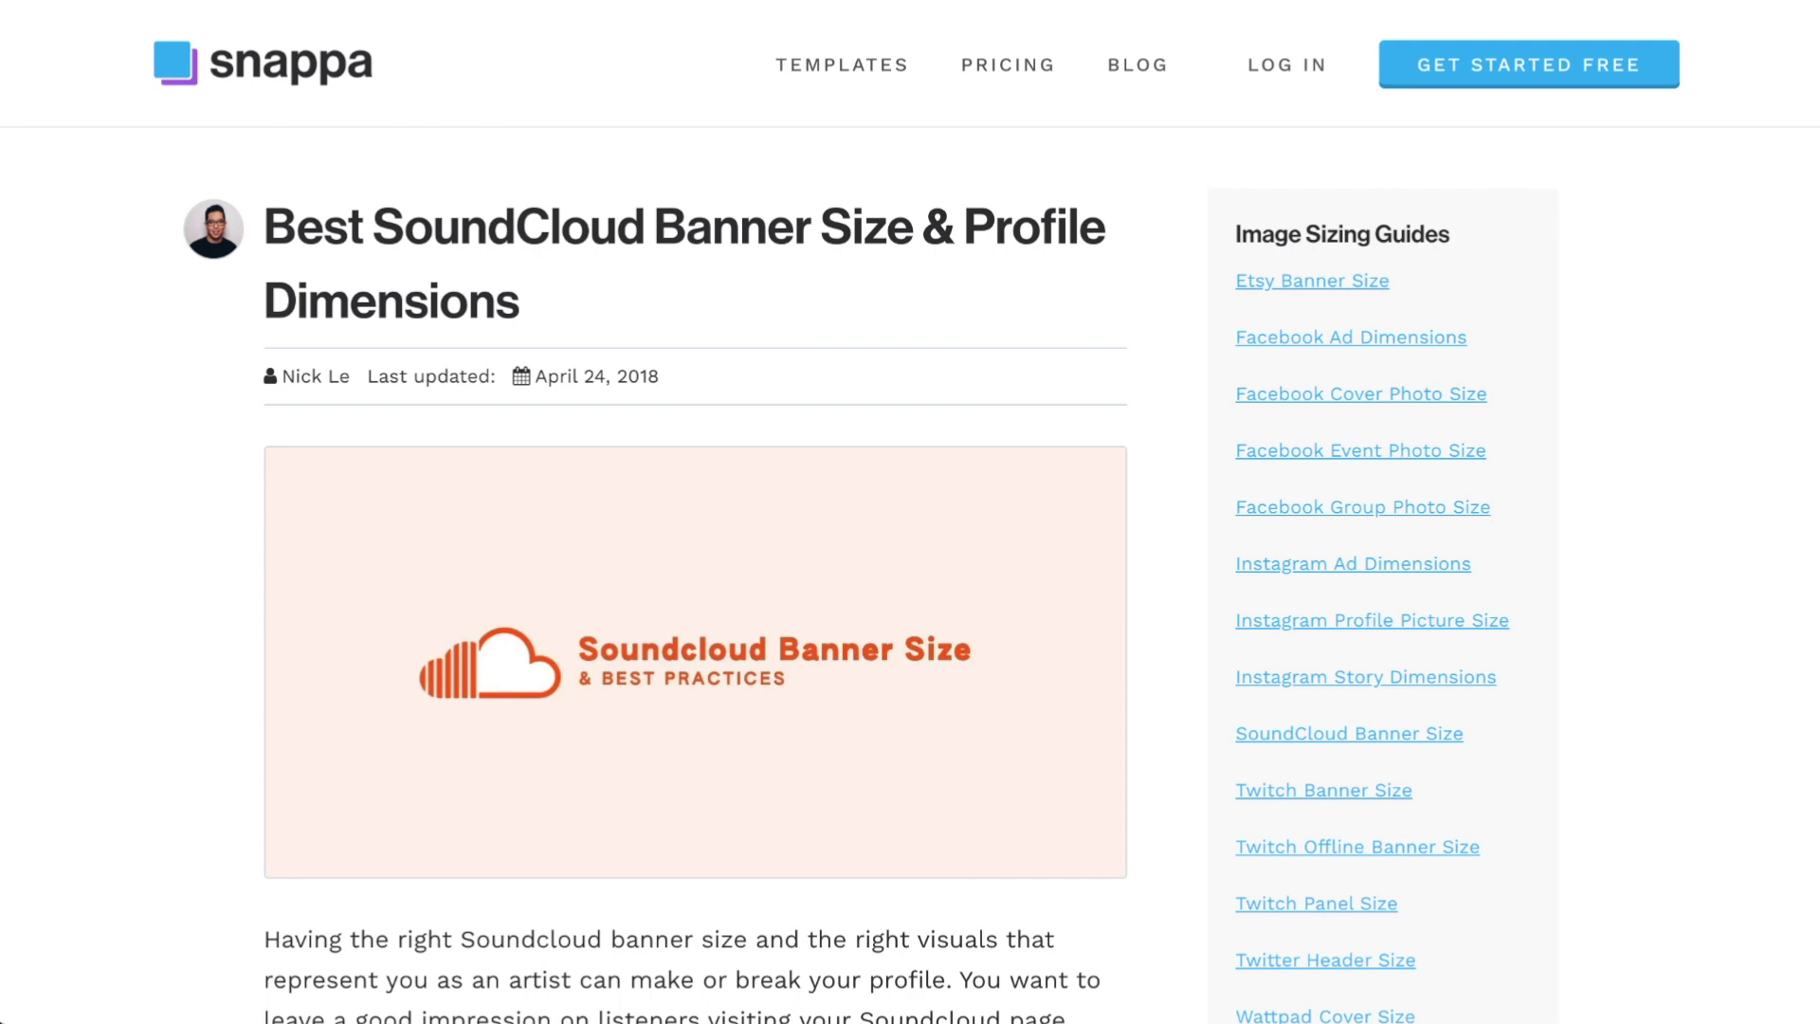
Scroll to the 'What is the SoundCloud Banner Size?' section showing 2480 x 520 pixels
{"action": "scroll", "coordinate": [910, 512], "scroll_direction": "down", "scroll_amount": 15}
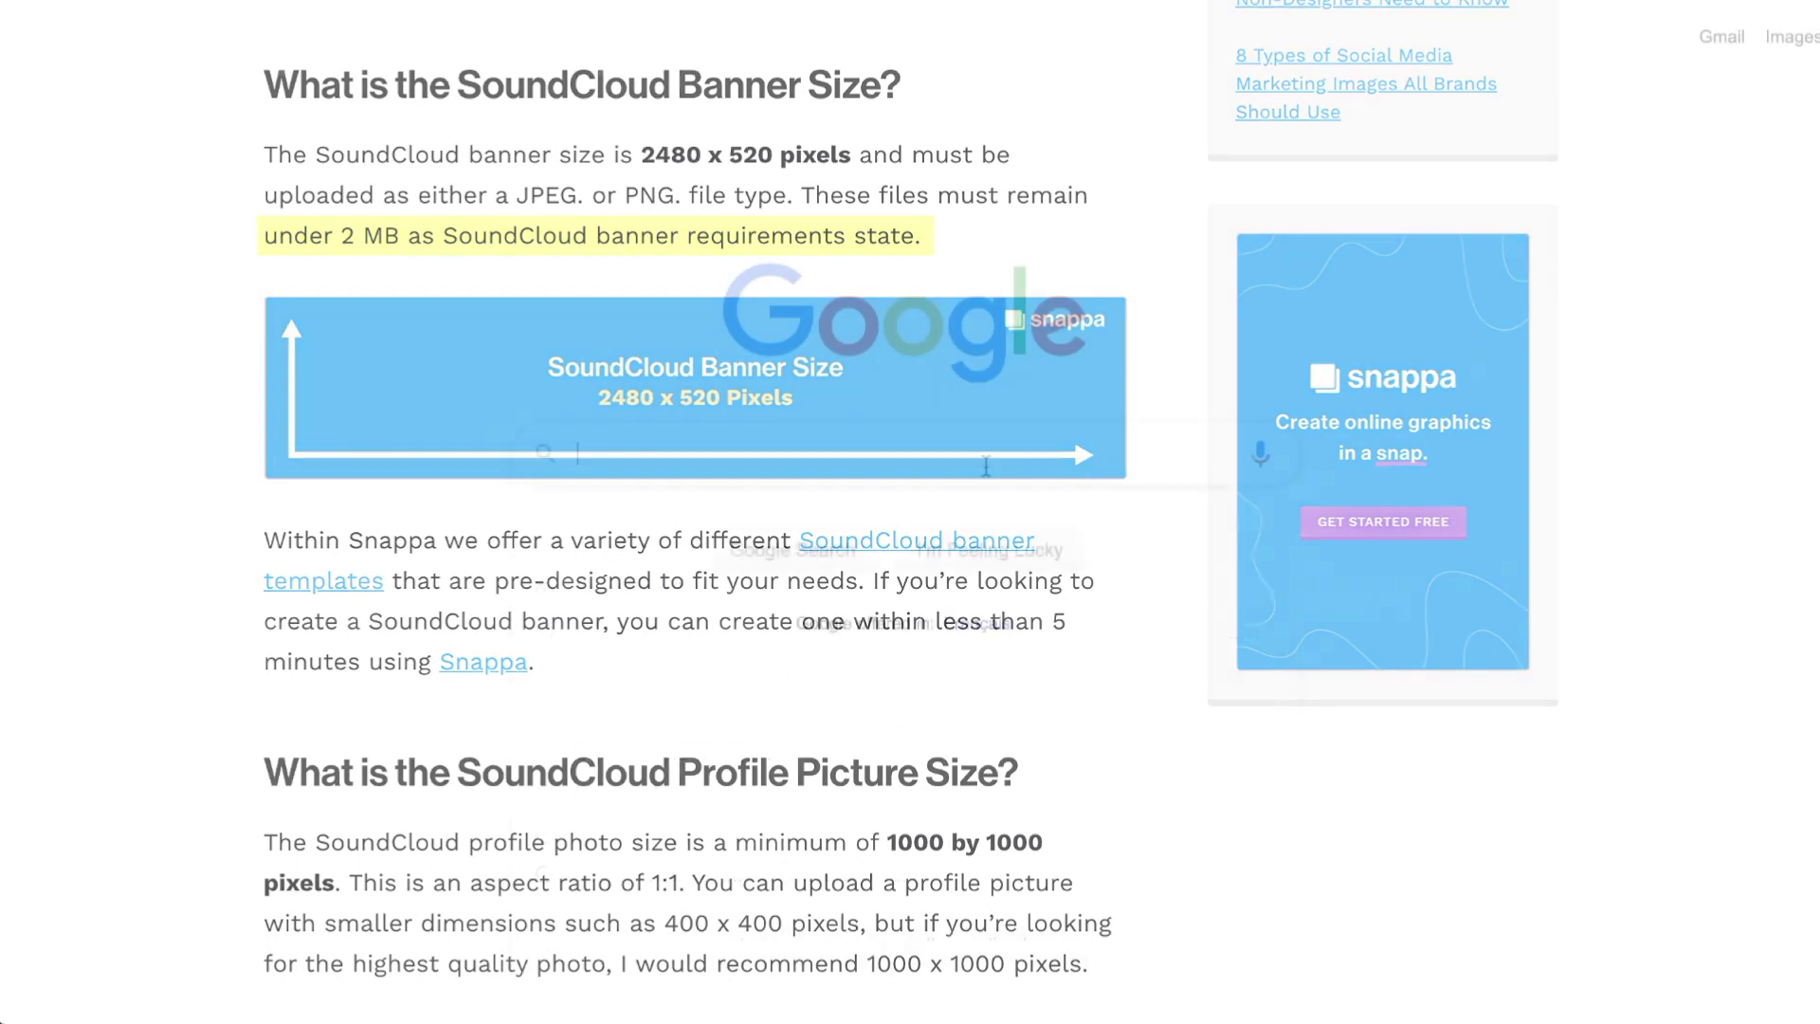
Search Google for snappa.com and open the Snappa website
{"action": "type", "text": "snappa.com"}
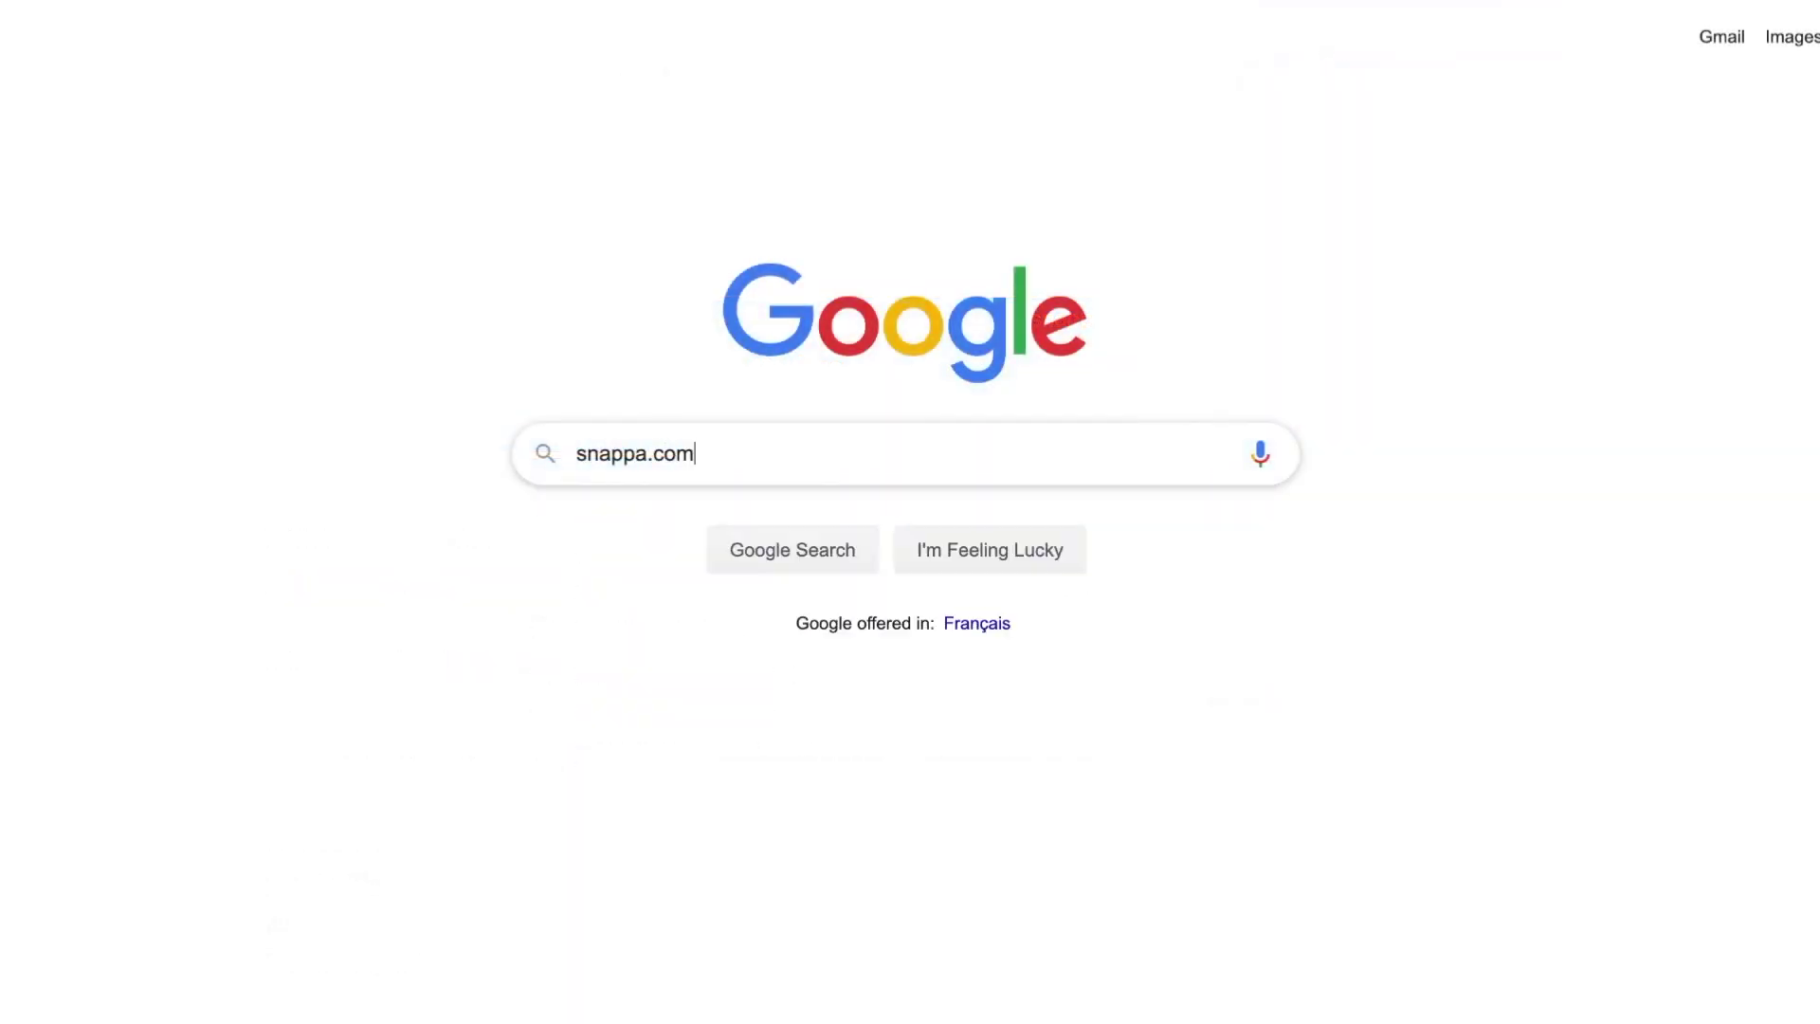
{"action": "key", "text": "Return"}
{"action": "left_click", "coordinate": [545, 288]}
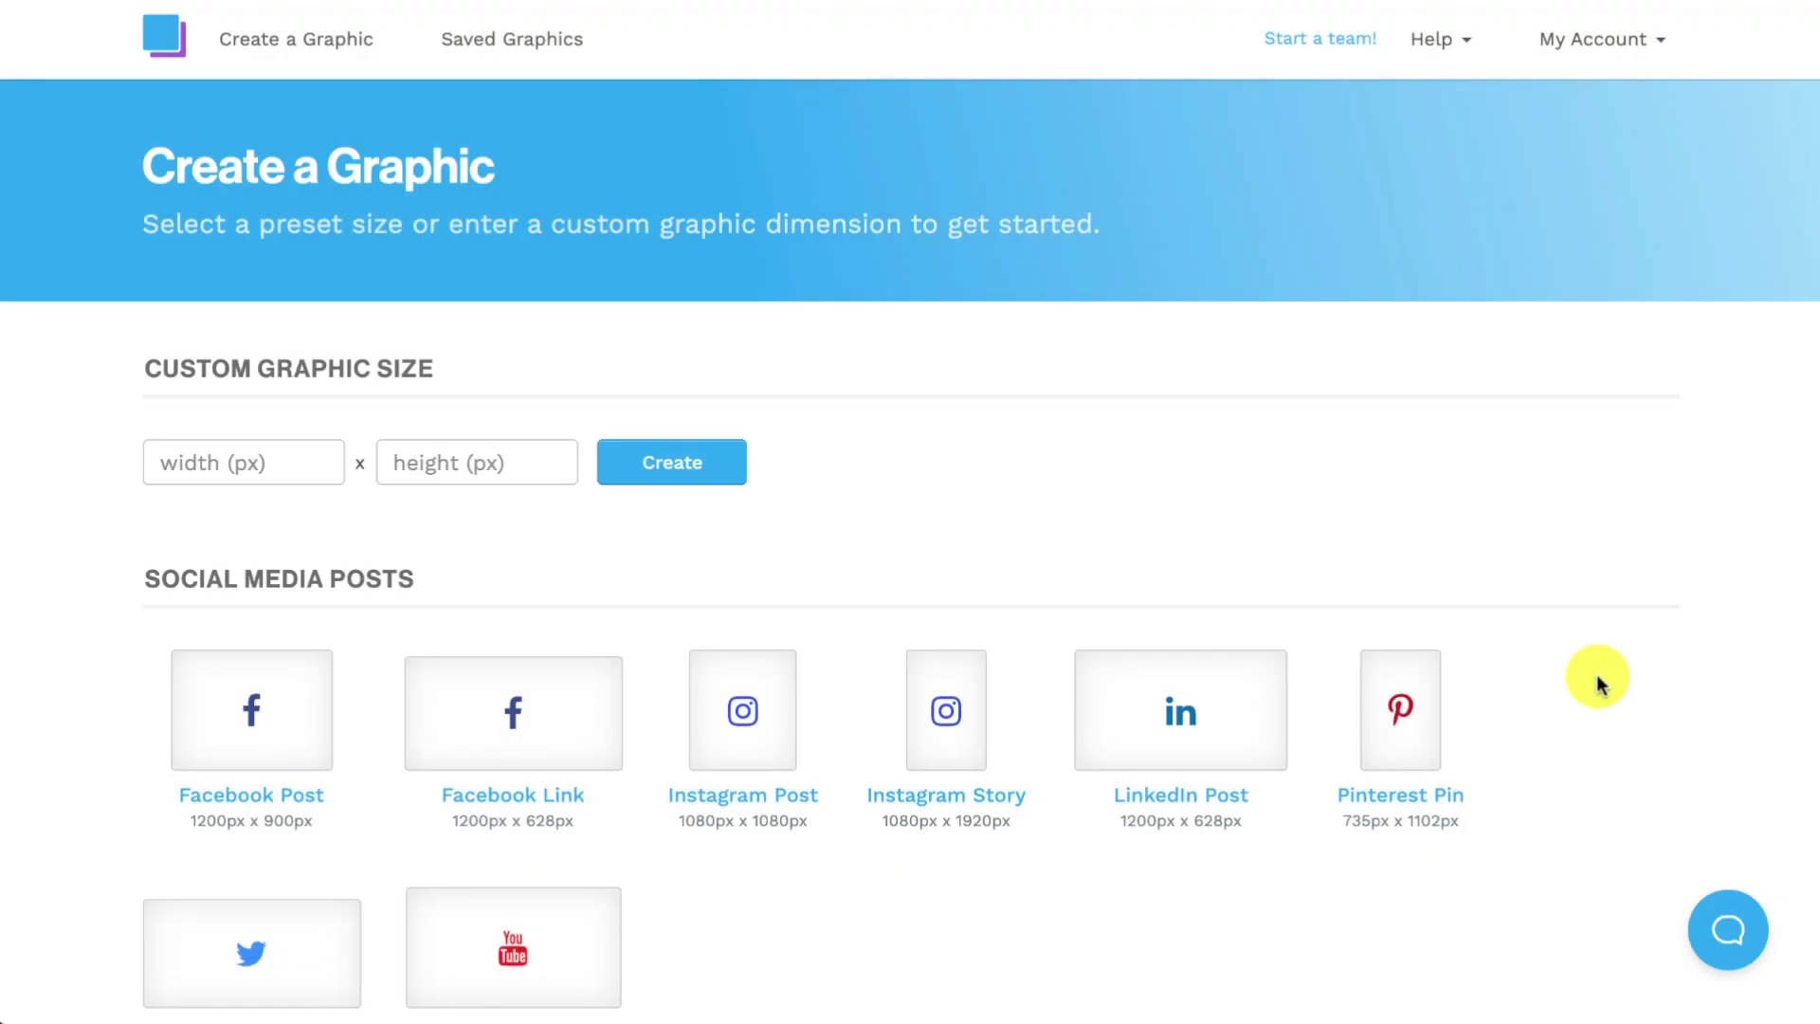
Start a SoundCloud Banner design and open the Dope Music template
{"action": "scroll", "coordinate": [1599, 683], "scroll_direction": "down", "scroll_amount": 10}
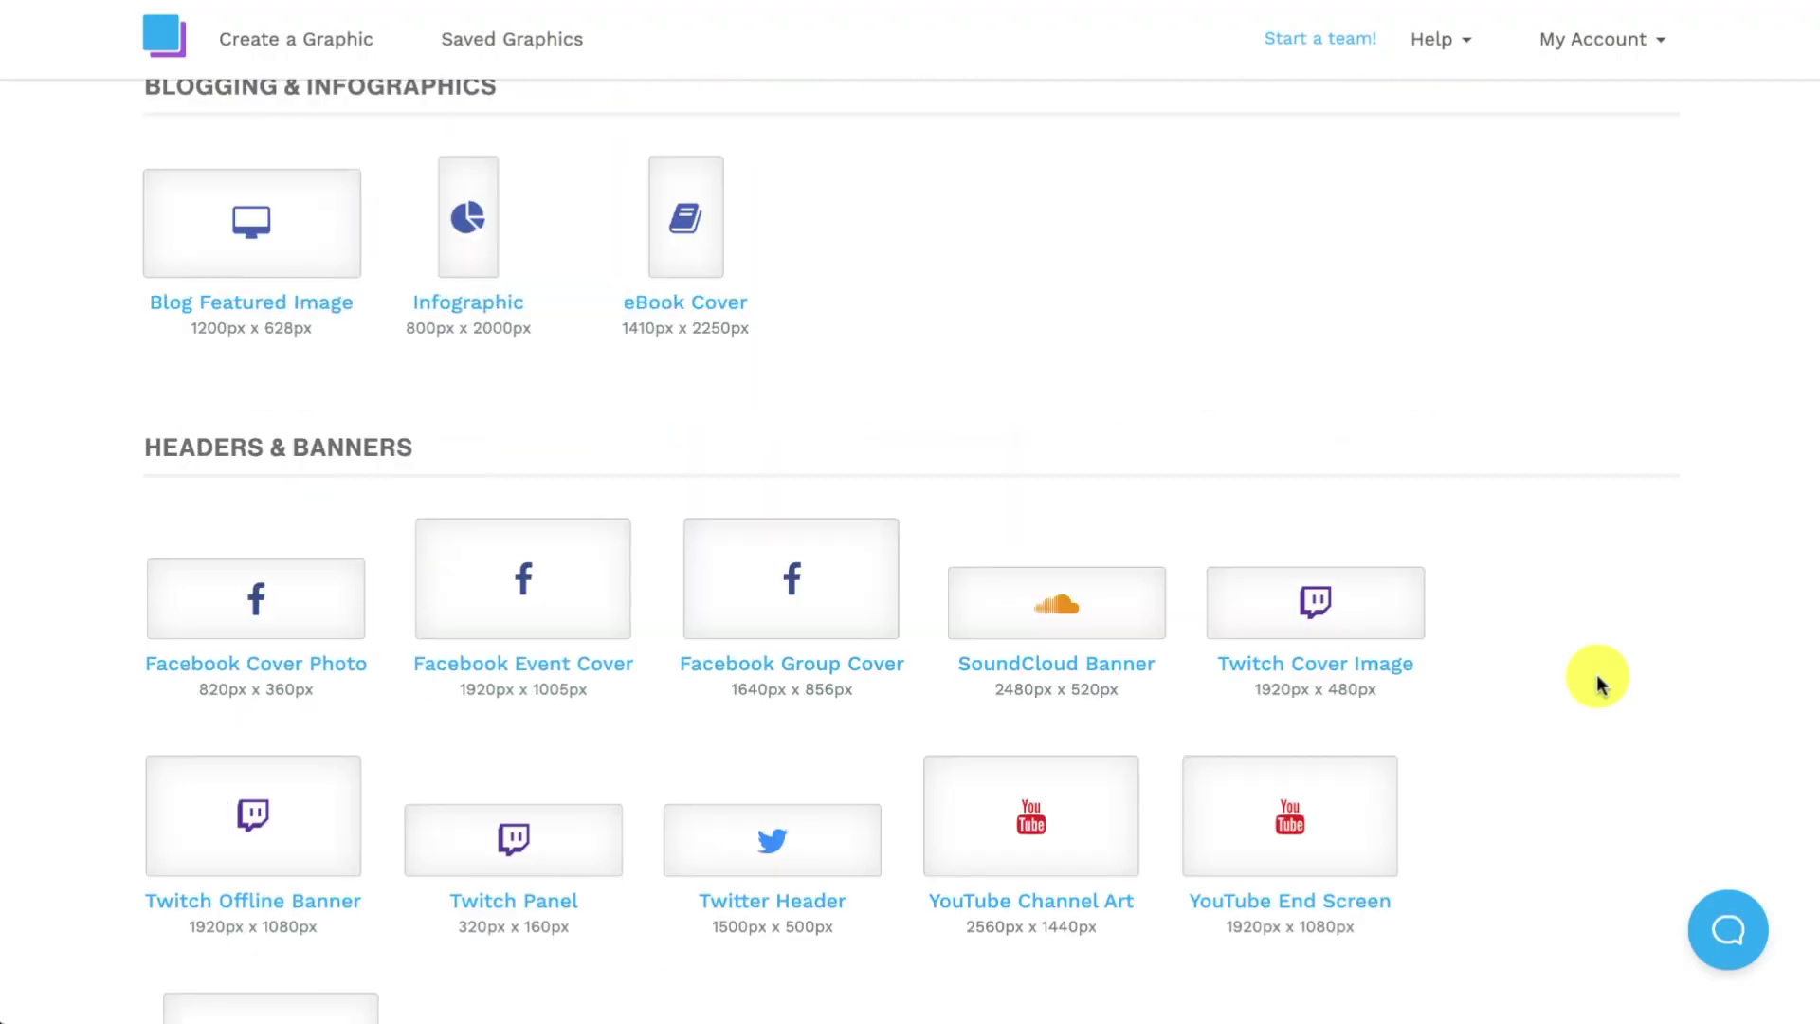
{"action": "scroll", "coordinate": [1598, 683], "scroll_direction": "down", "scroll_amount": 1}
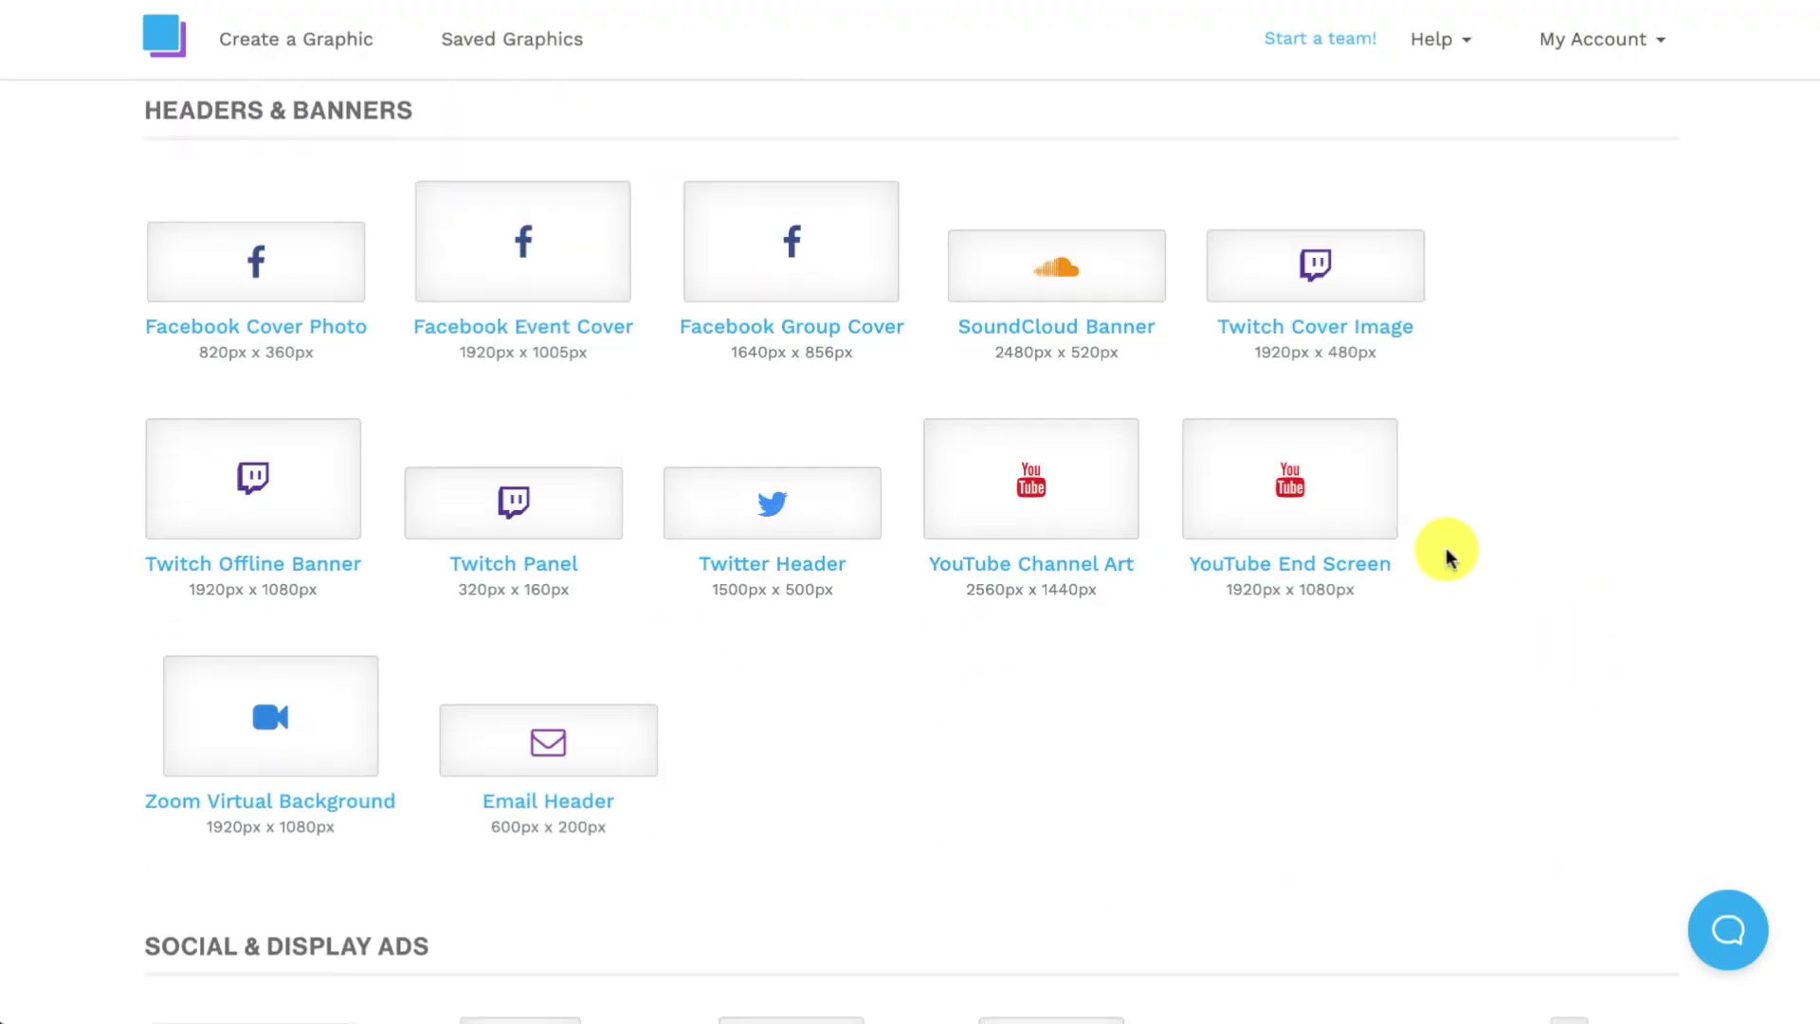
{"action": "left_click", "coordinate": [1066, 291]}
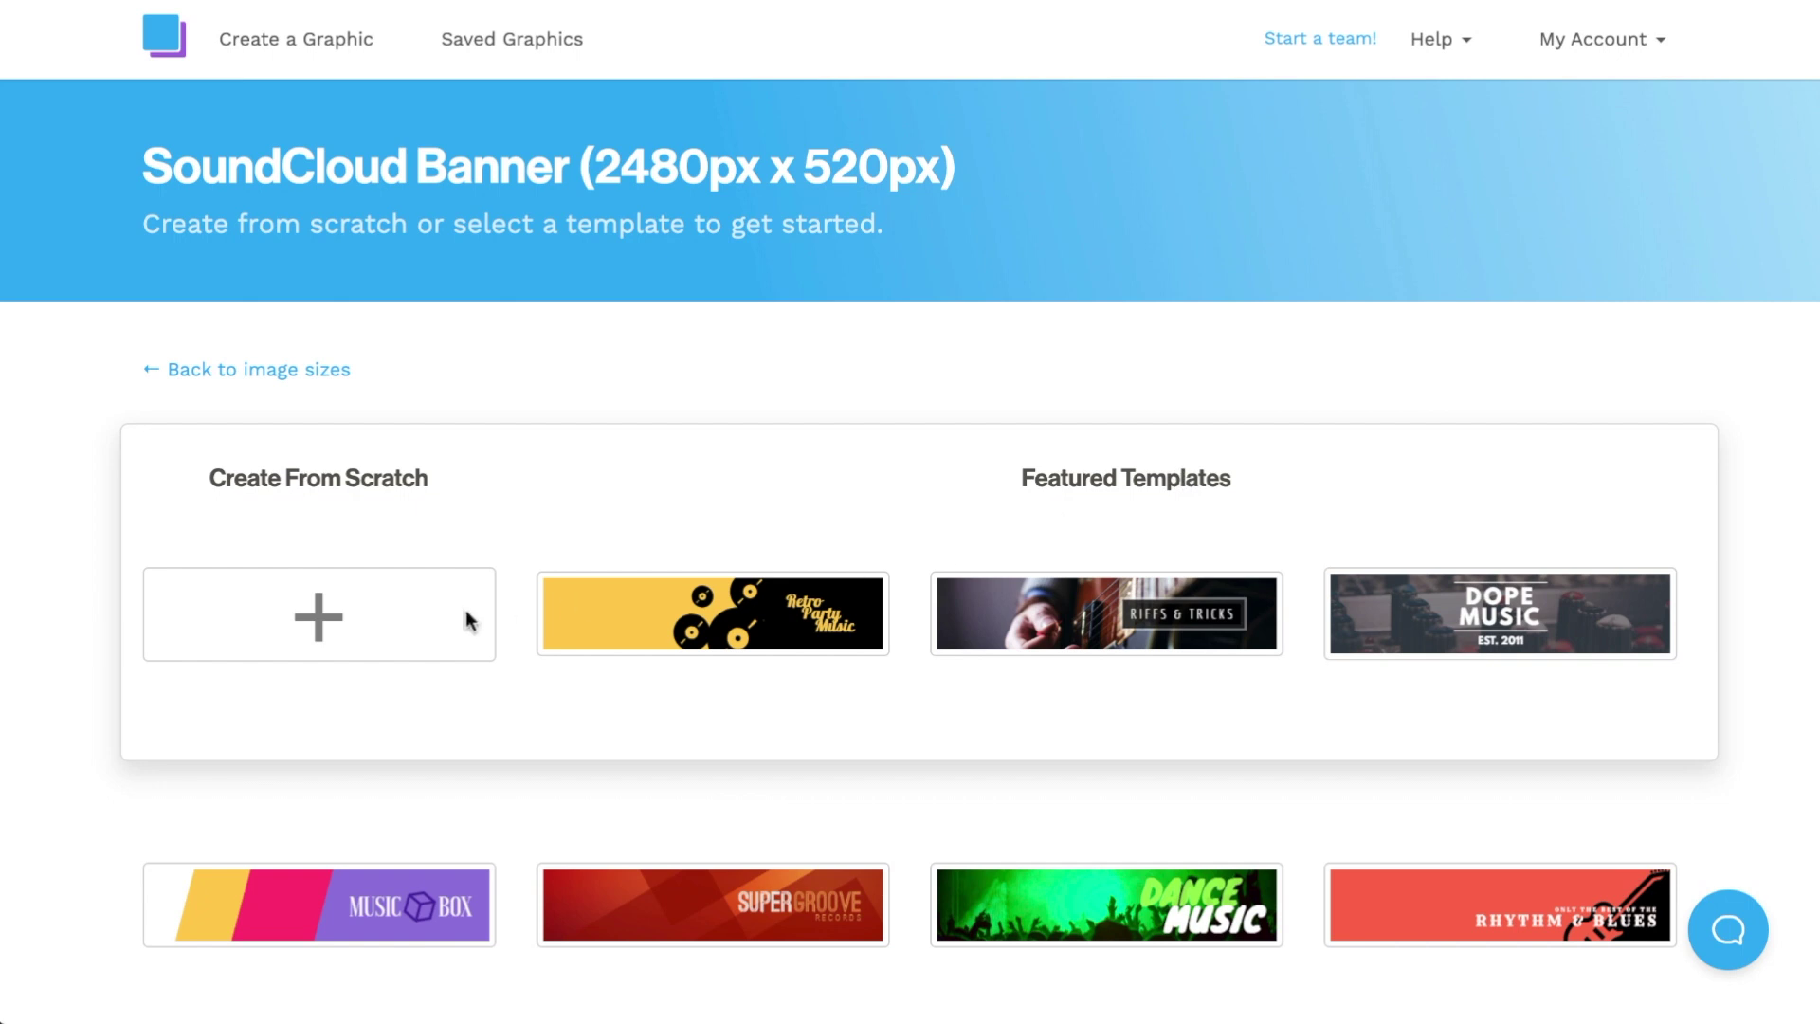
{"action": "scroll", "coordinate": [1500, 464], "scroll_direction": "down", "scroll_amount": 4}
{"action": "scroll", "coordinate": [1510, 481], "scroll_direction": "down", "scroll_amount": 3}
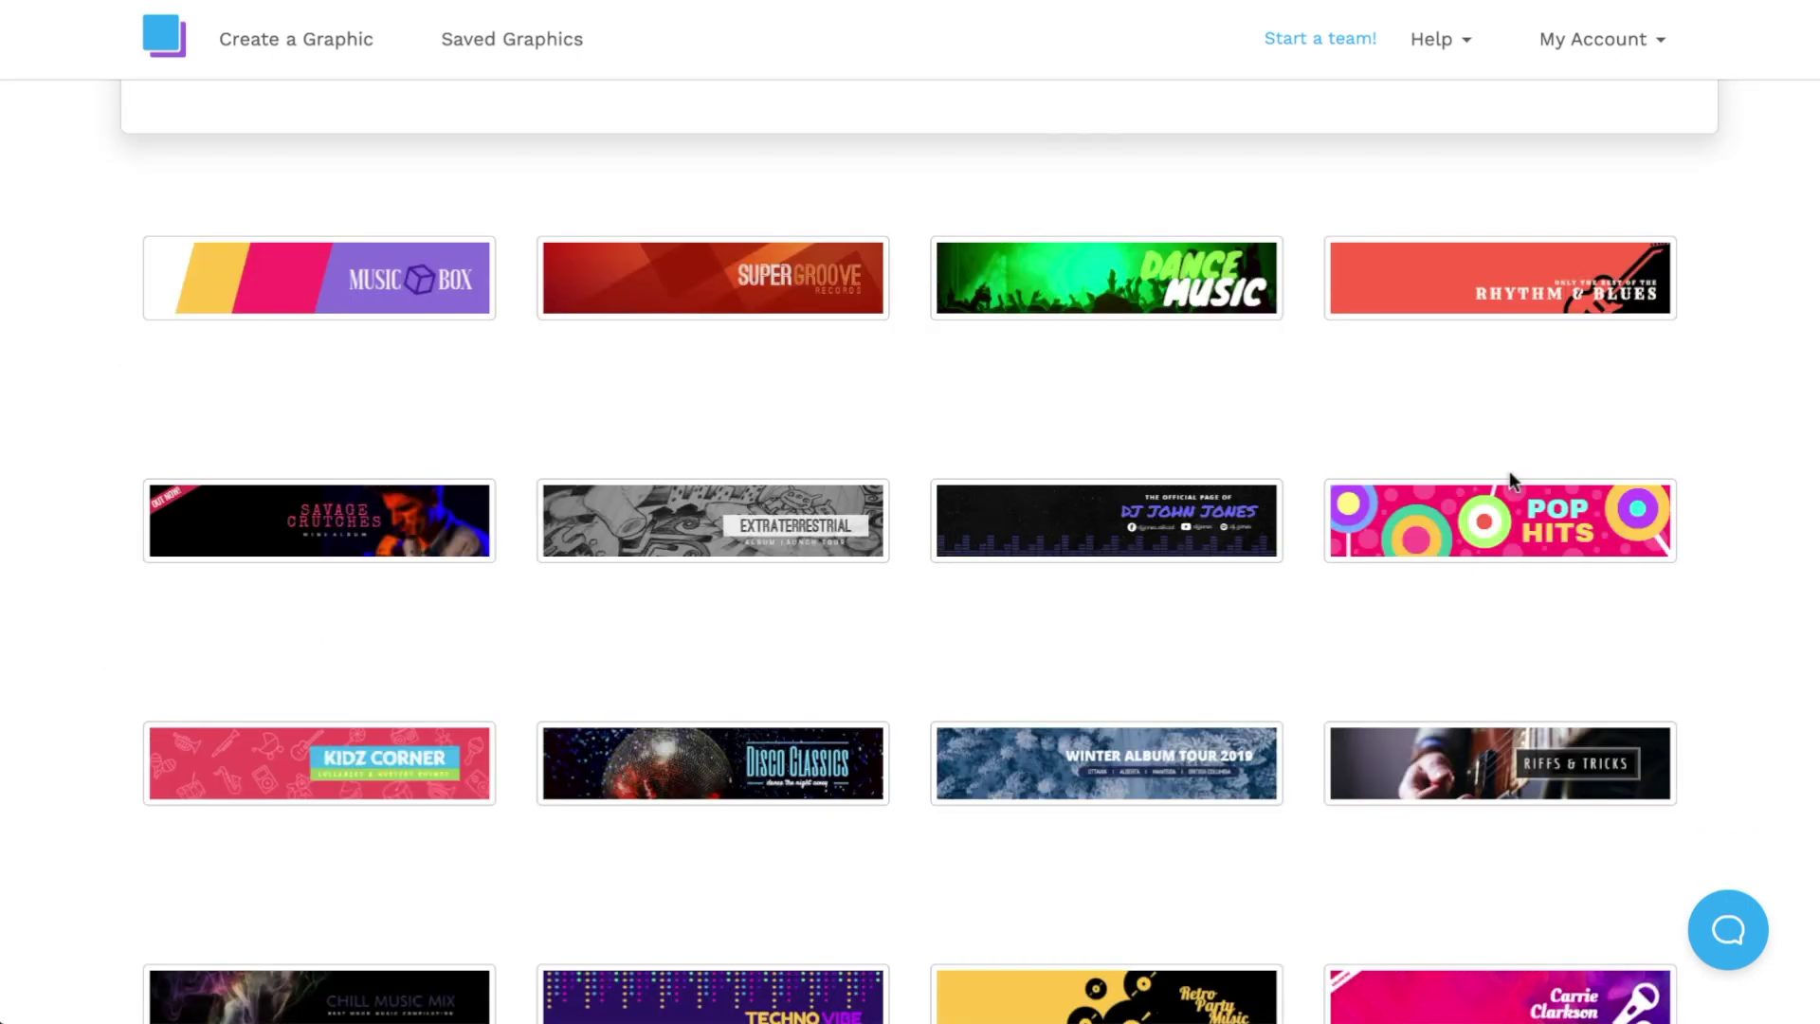
{"action": "scroll", "coordinate": [1332, 758], "scroll_direction": "up", "scroll_amount": 3}
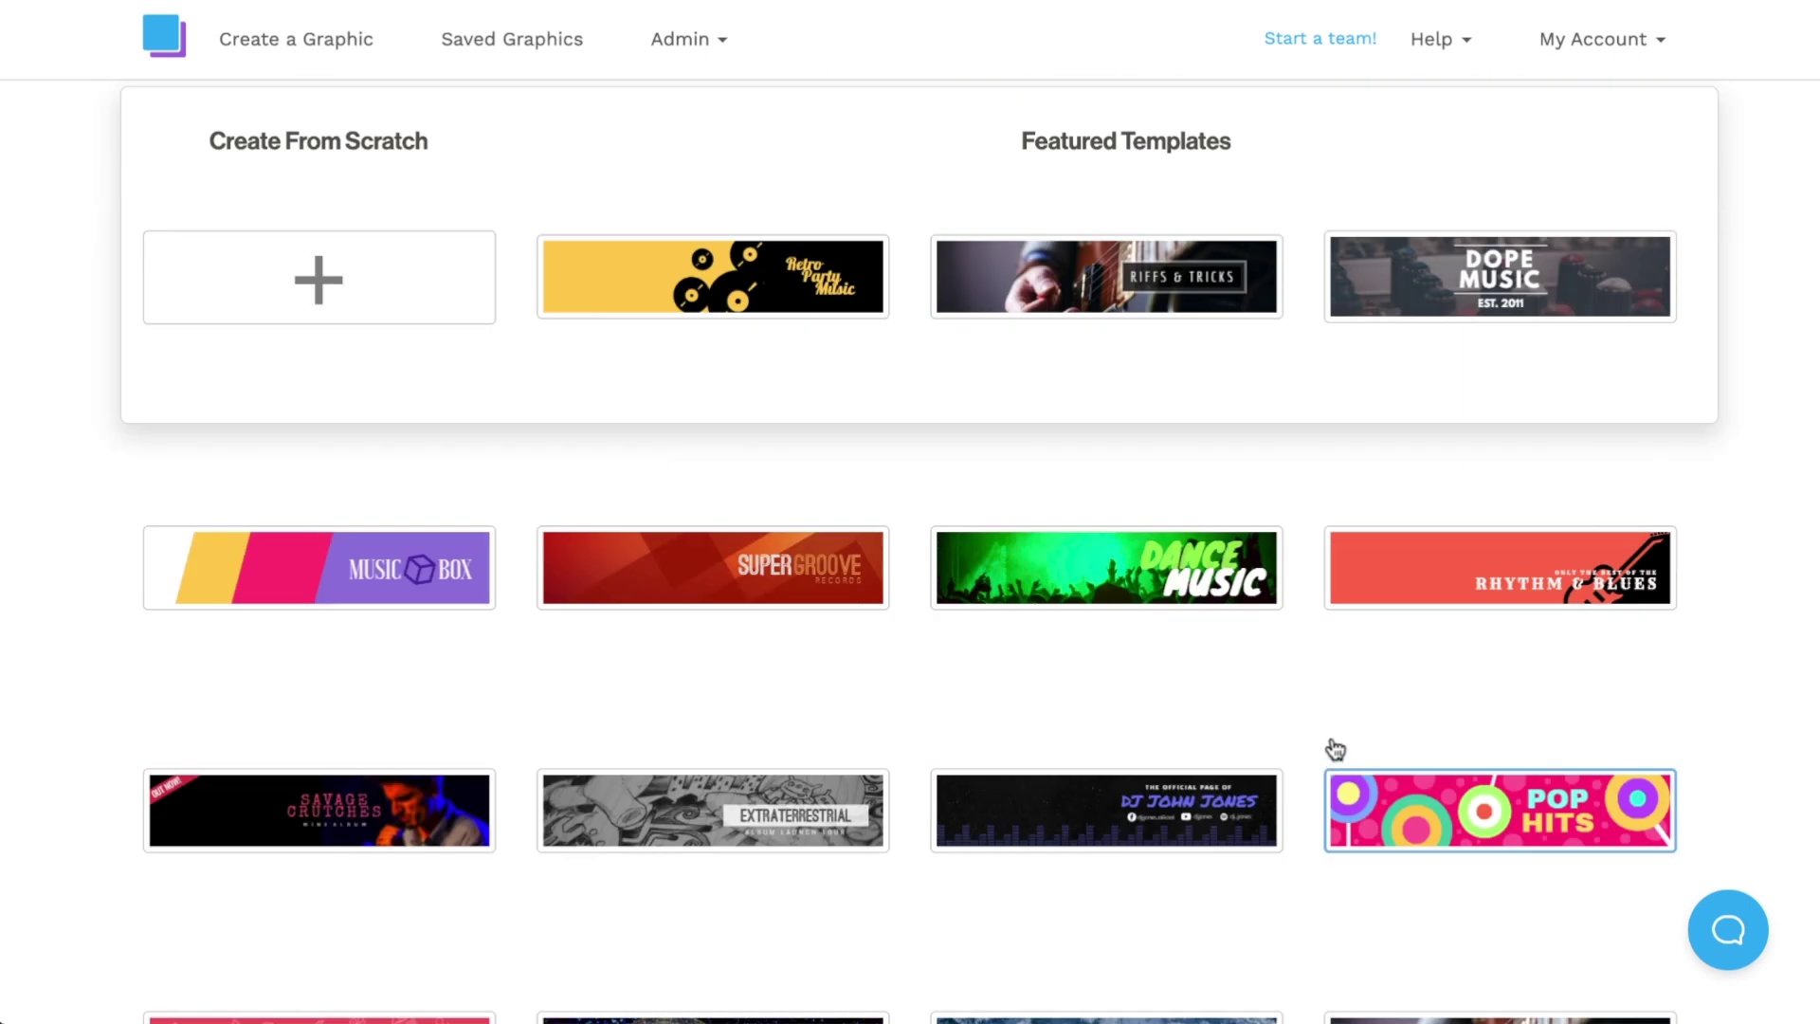
{"action": "left_click", "coordinate": [1438, 292]}
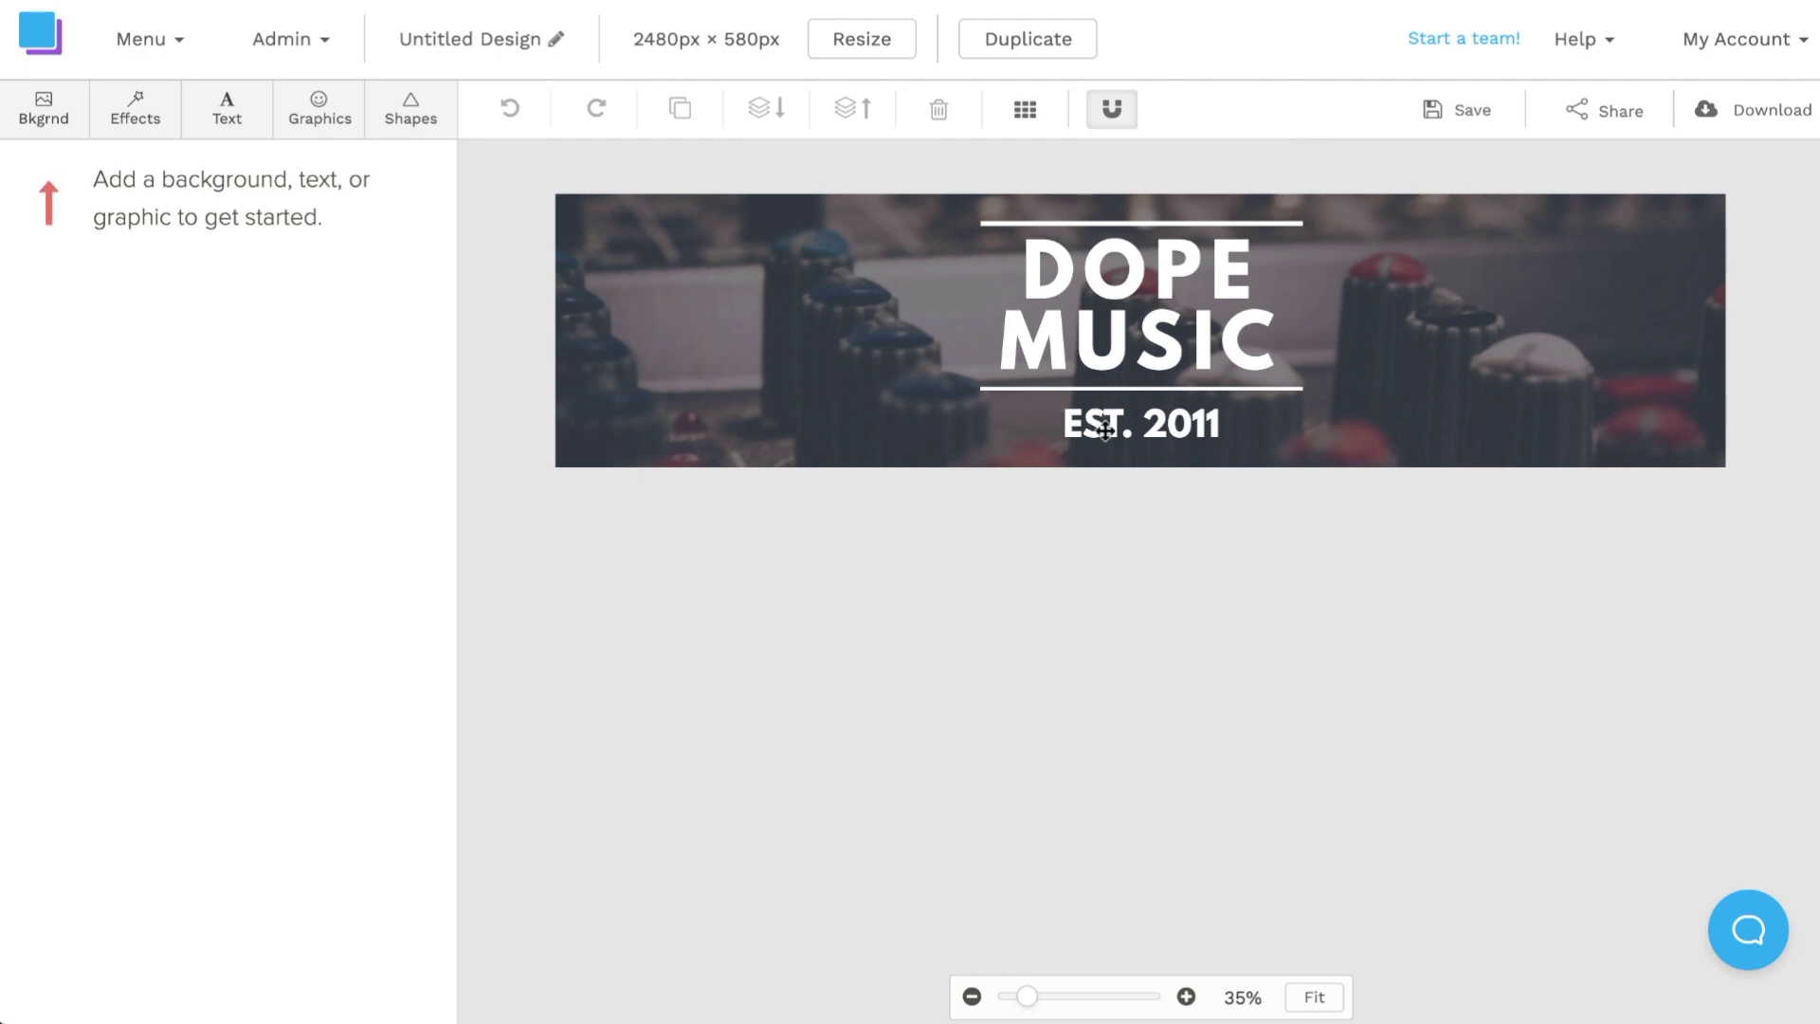
Delete the EST. 2011 text and both white lines, leaving DOPE MUSIC selected
{"action": "left_click", "coordinate": [1105, 430]}
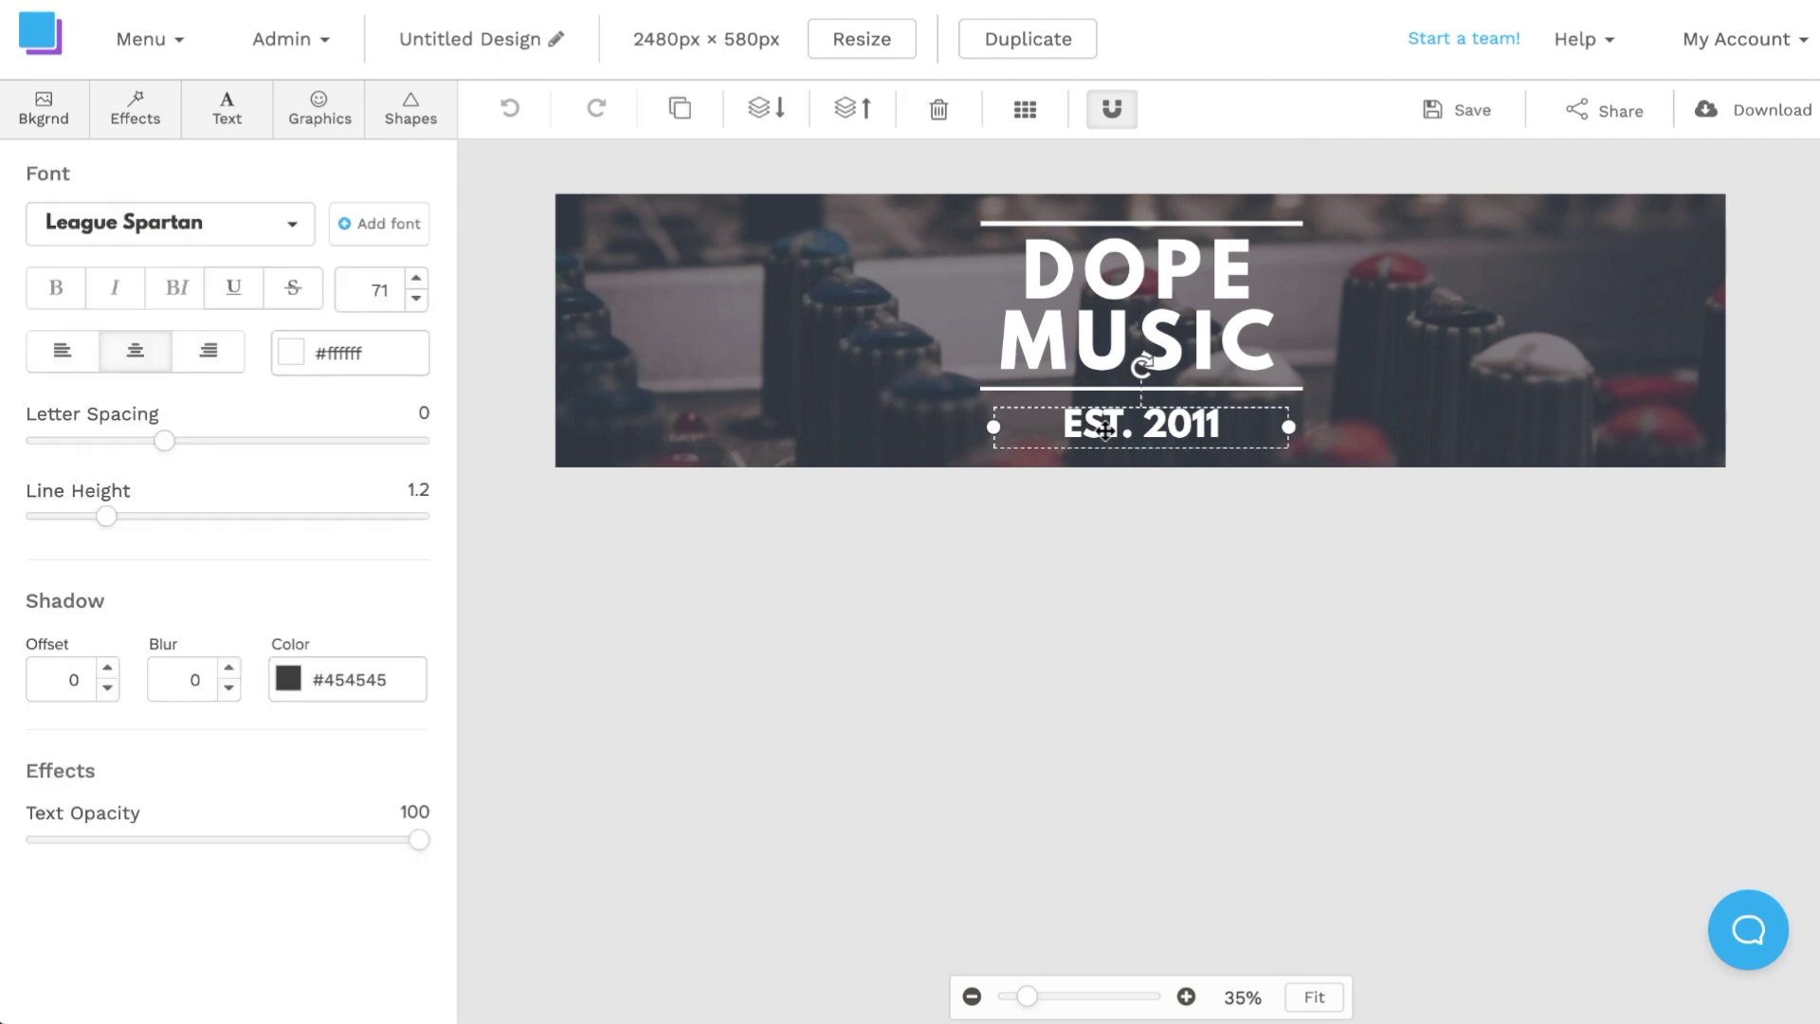
{"action": "left_click", "coordinate": [938, 110]}
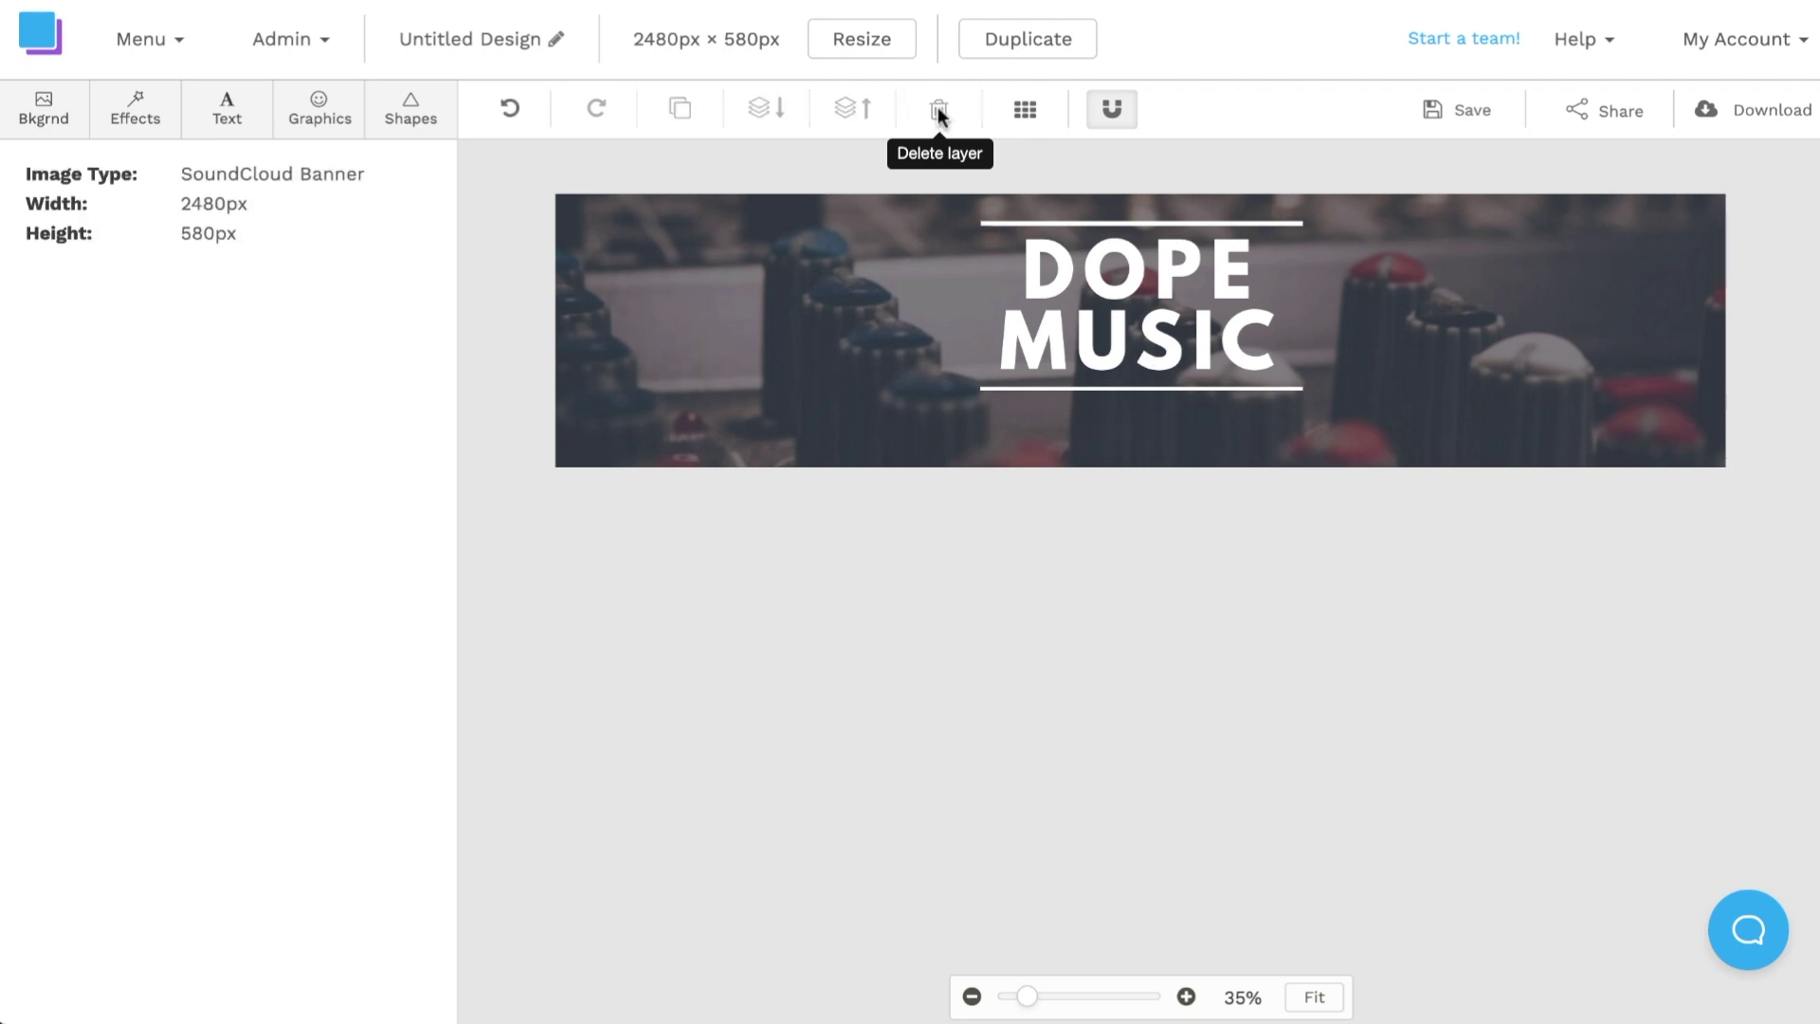
{"action": "left_click", "coordinate": [1131, 225]}
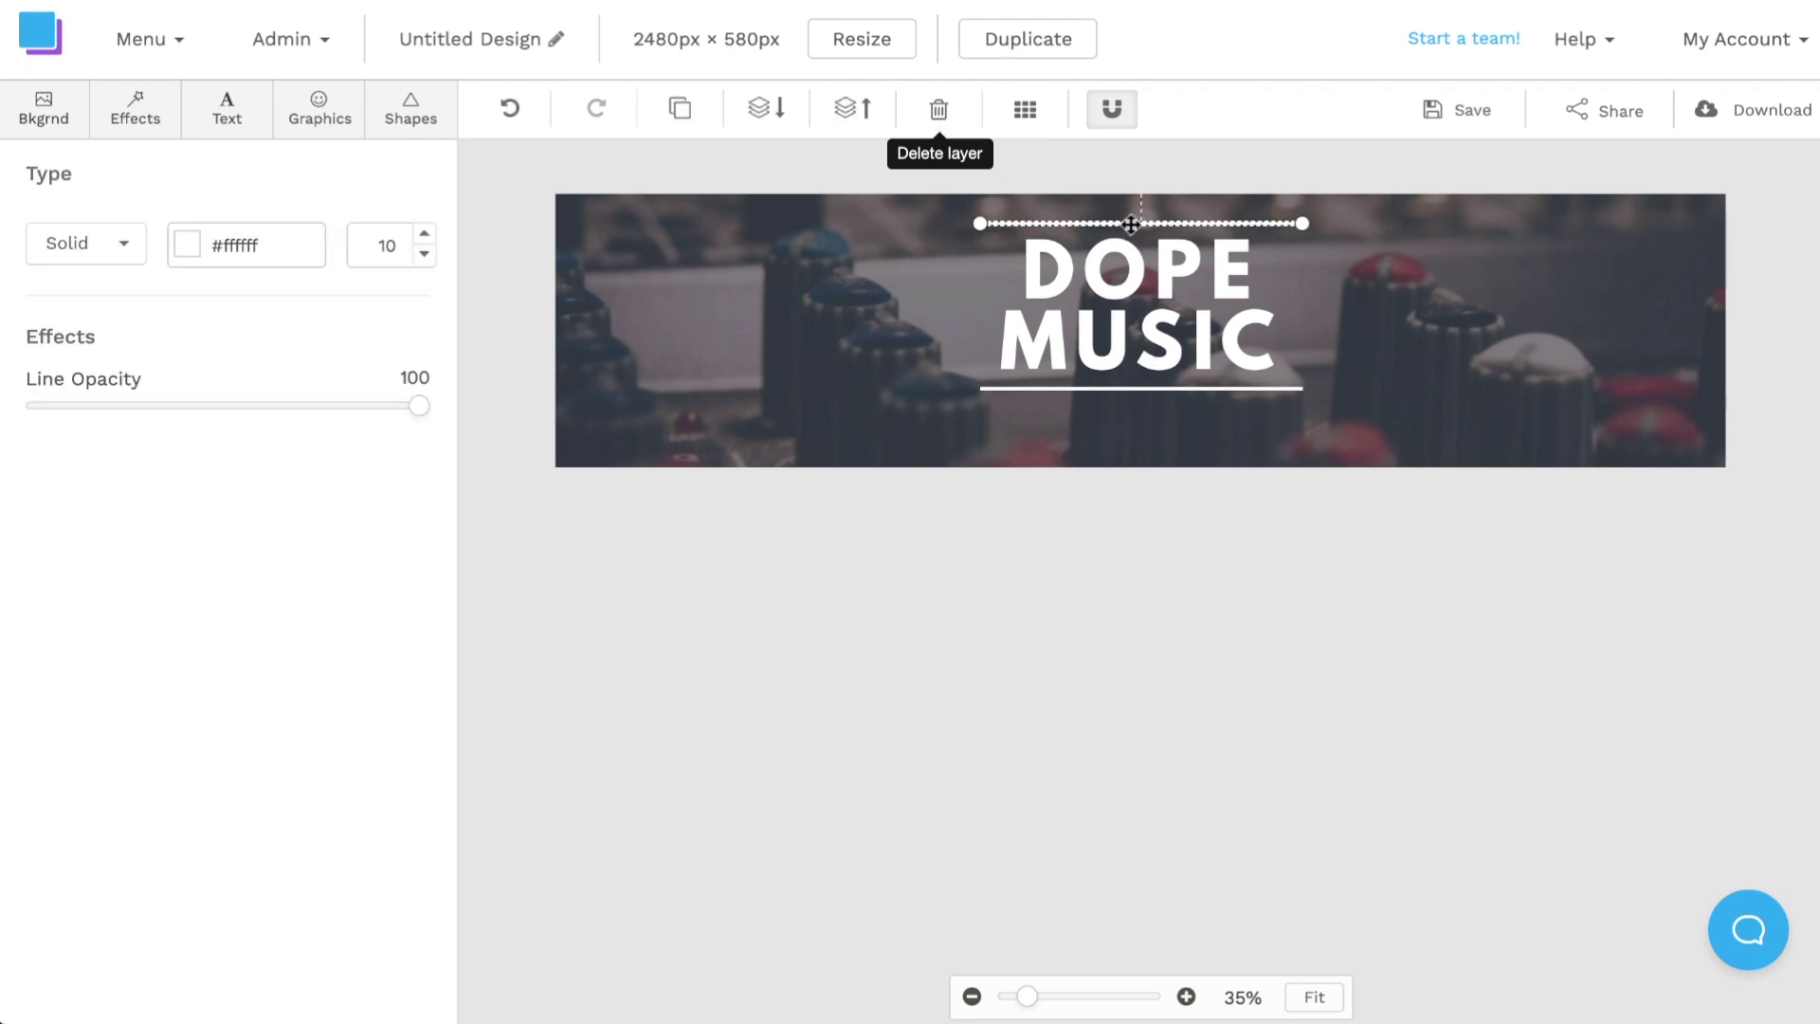
{"action": "key", "text": "Delete"}
{"action": "left_click", "coordinate": [1143, 388]}
{"action": "key", "text": "Delete"}
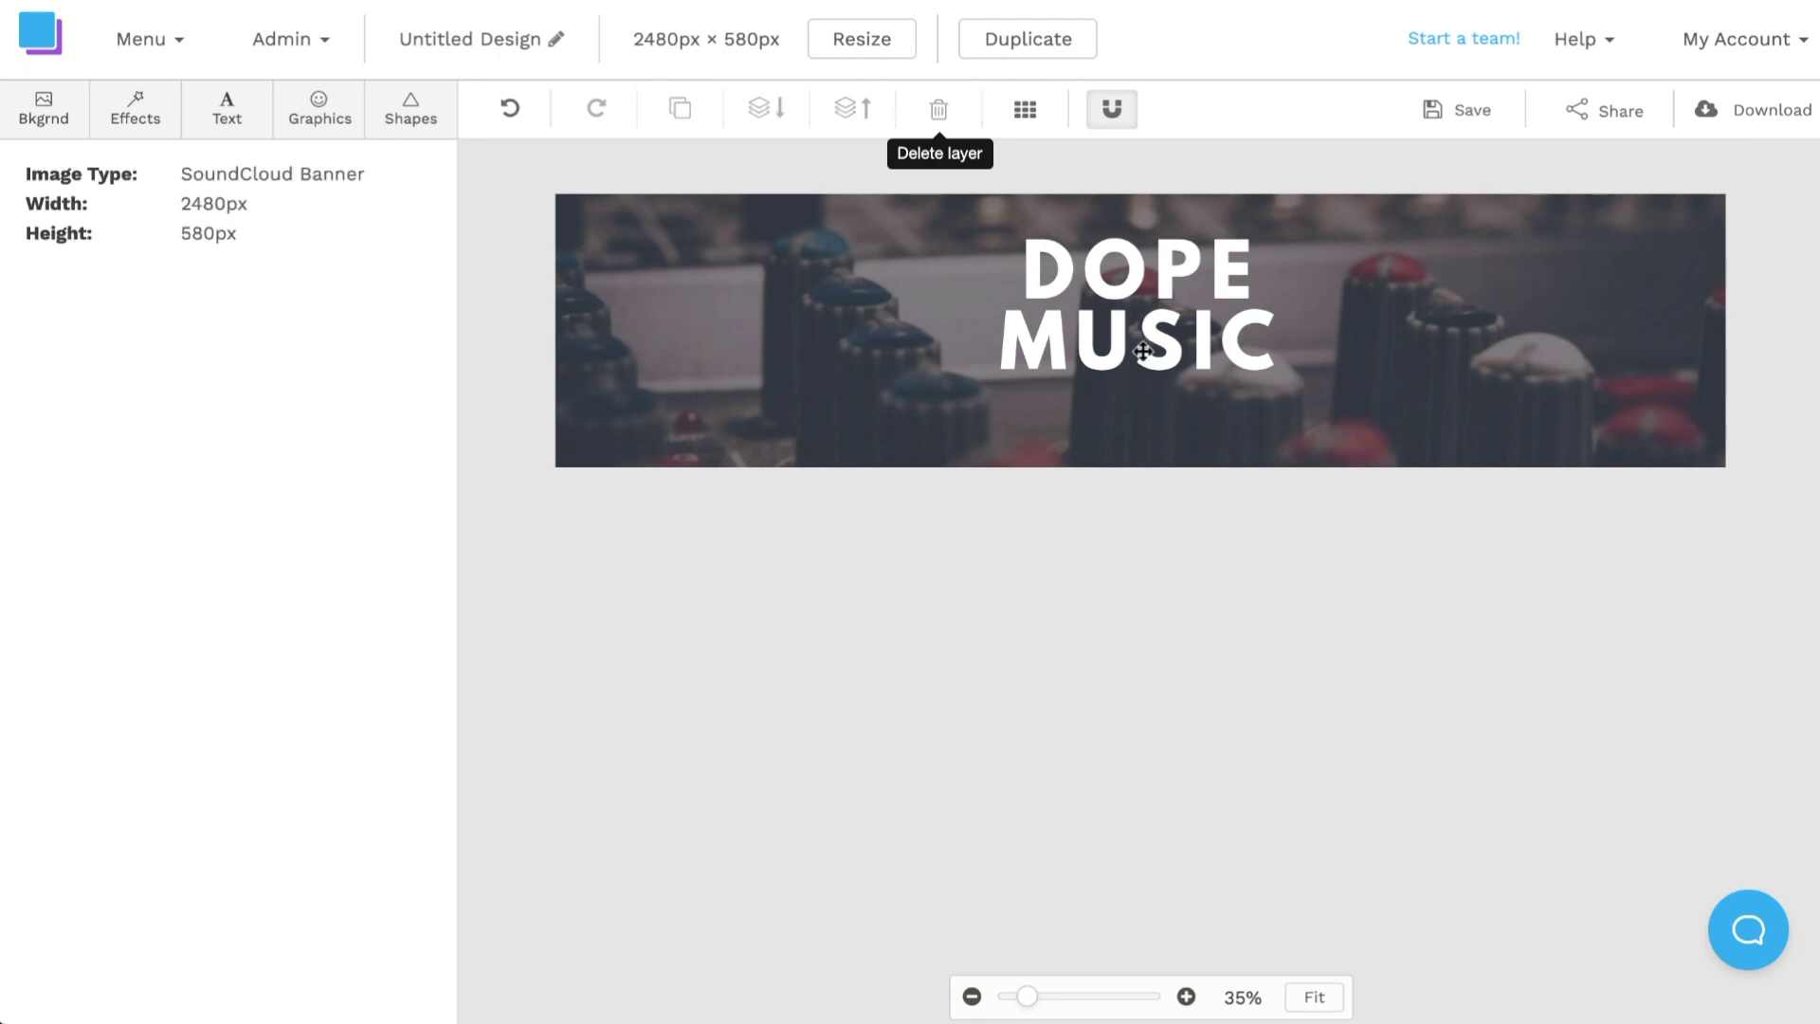
{"action": "left_click", "coordinate": [1143, 350]}
Widen the headline box and replace DOPE MUSIC with 09.30.2020
{"action": "left_click_drag", "start_coordinate": [1309, 315], "coordinate": [1553, 313]}
{"action": "left_click_drag", "start_coordinate": [970, 315], "coordinate": [768, 340]}
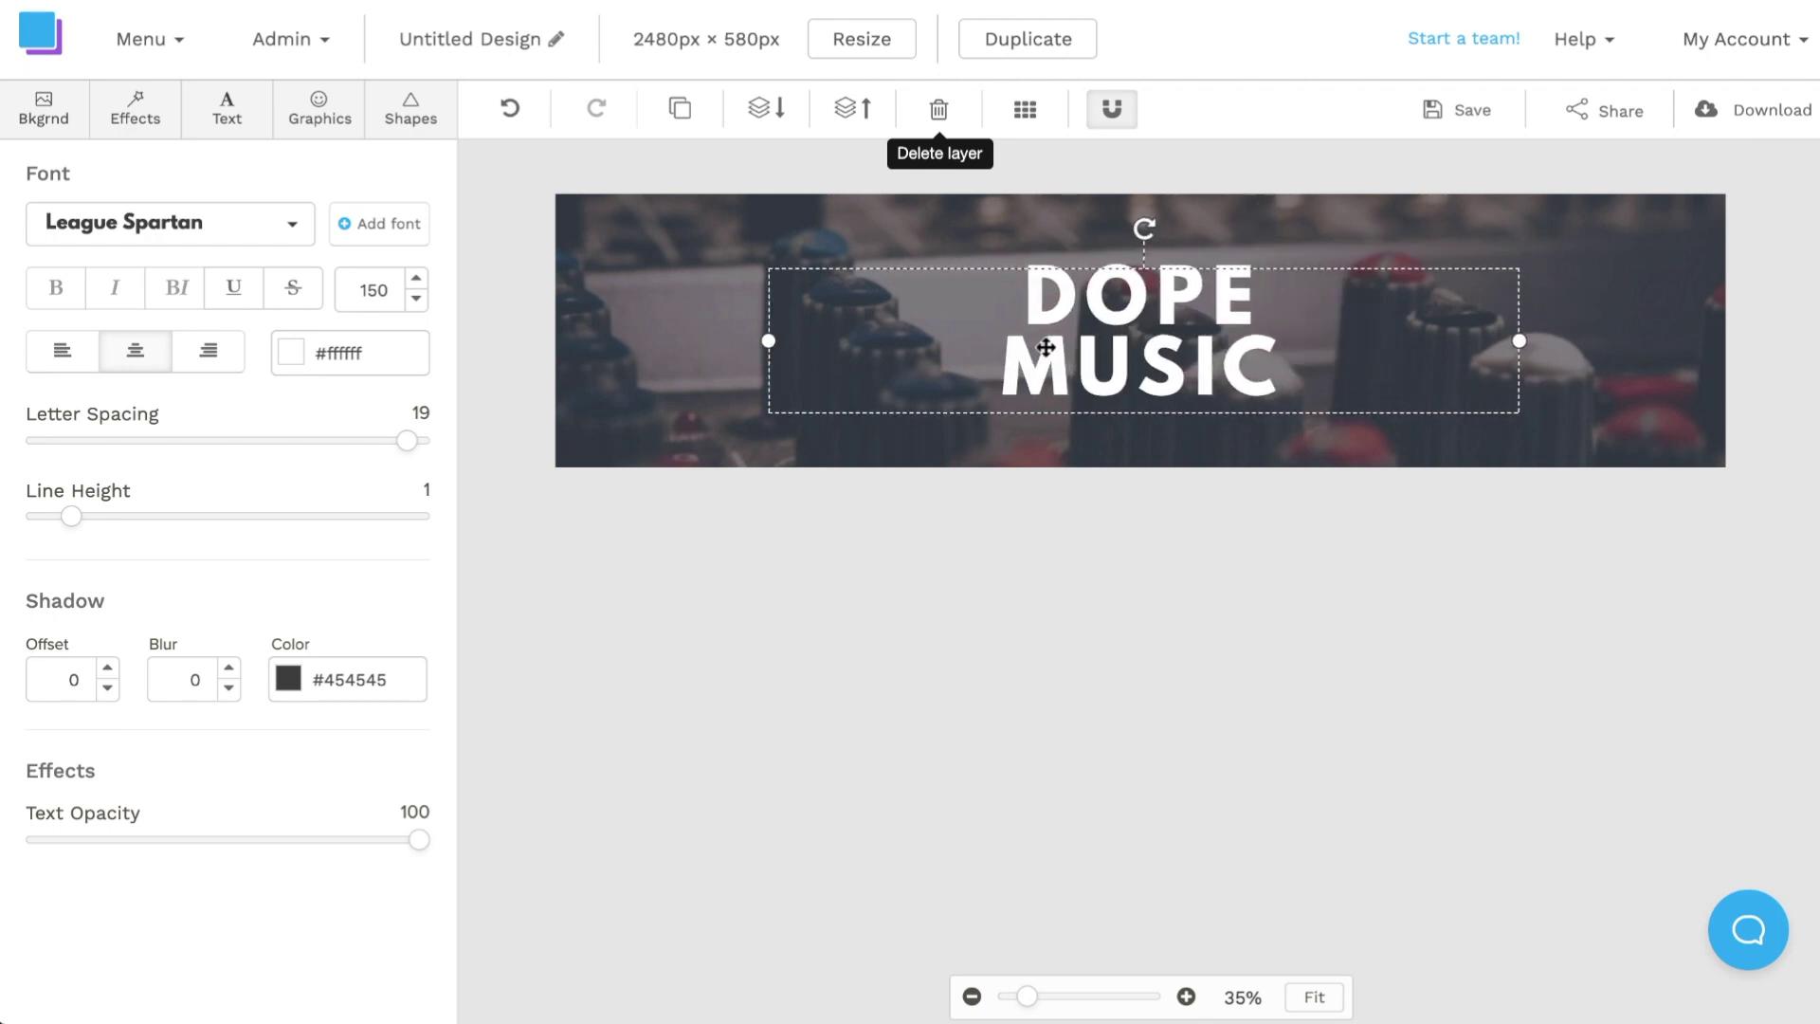
{"action": "double_click", "coordinate": [1194, 378]}
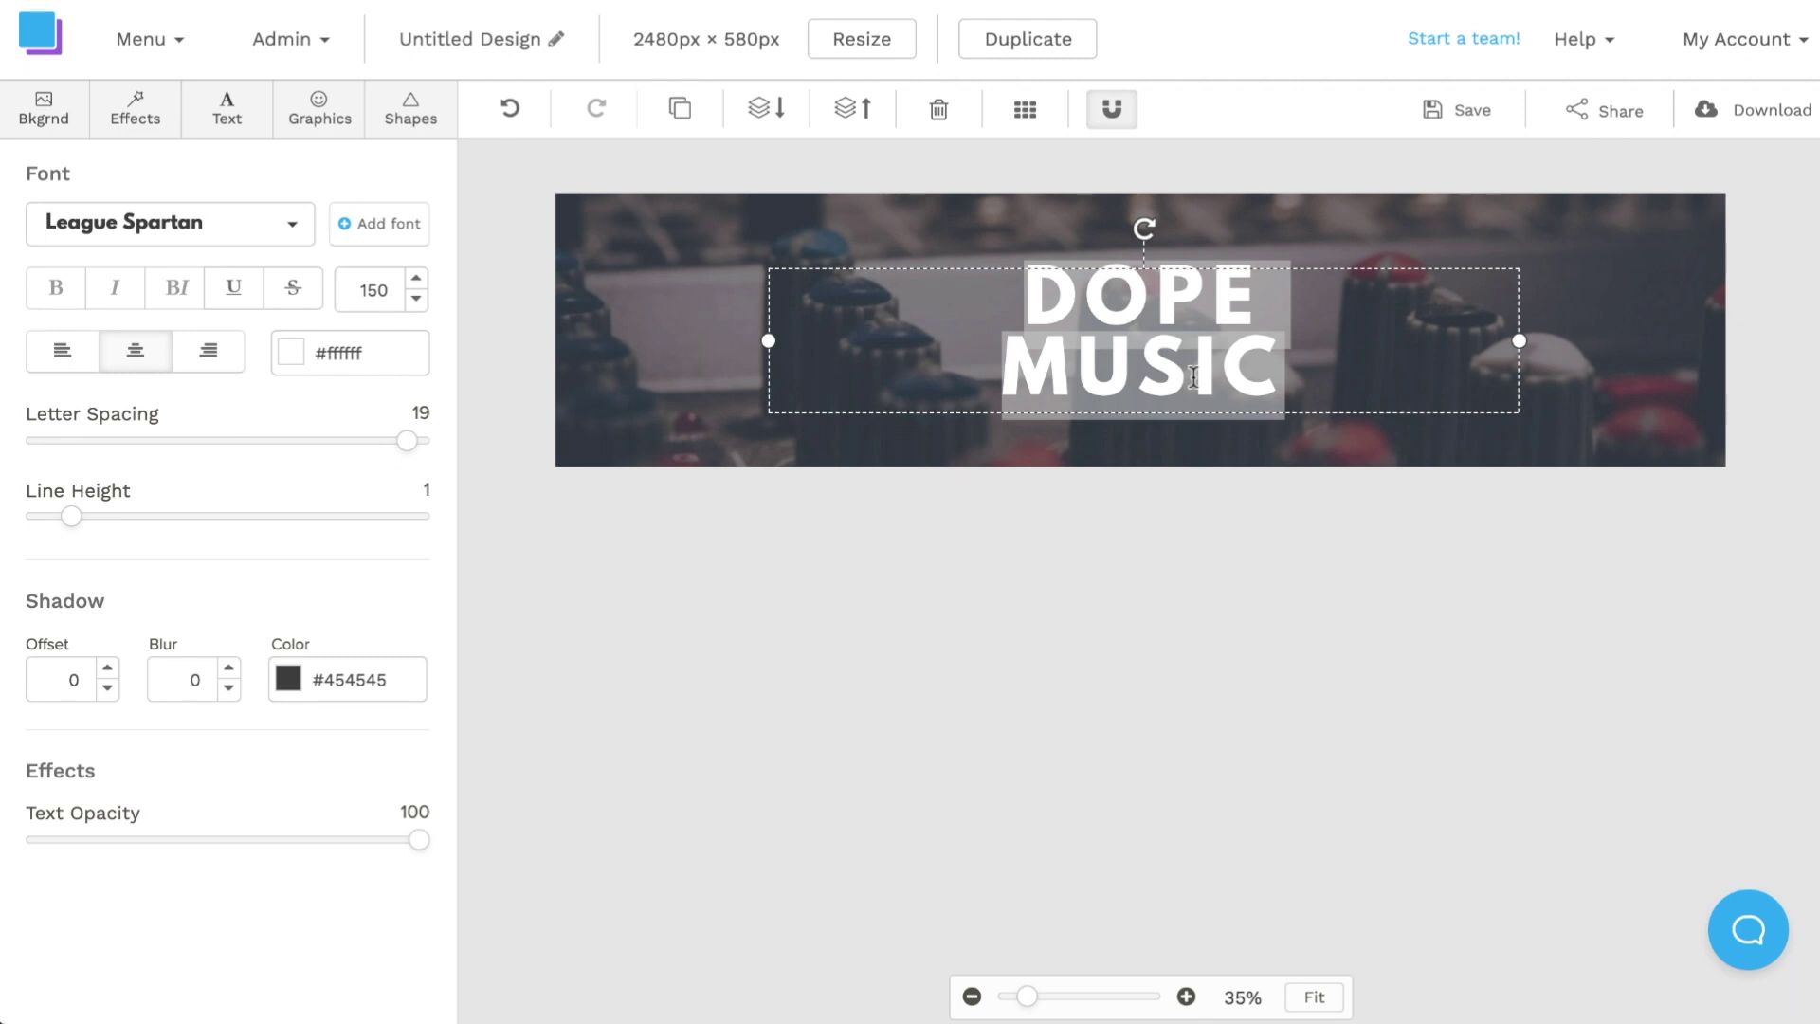
{"action": "type", "text": "09"}
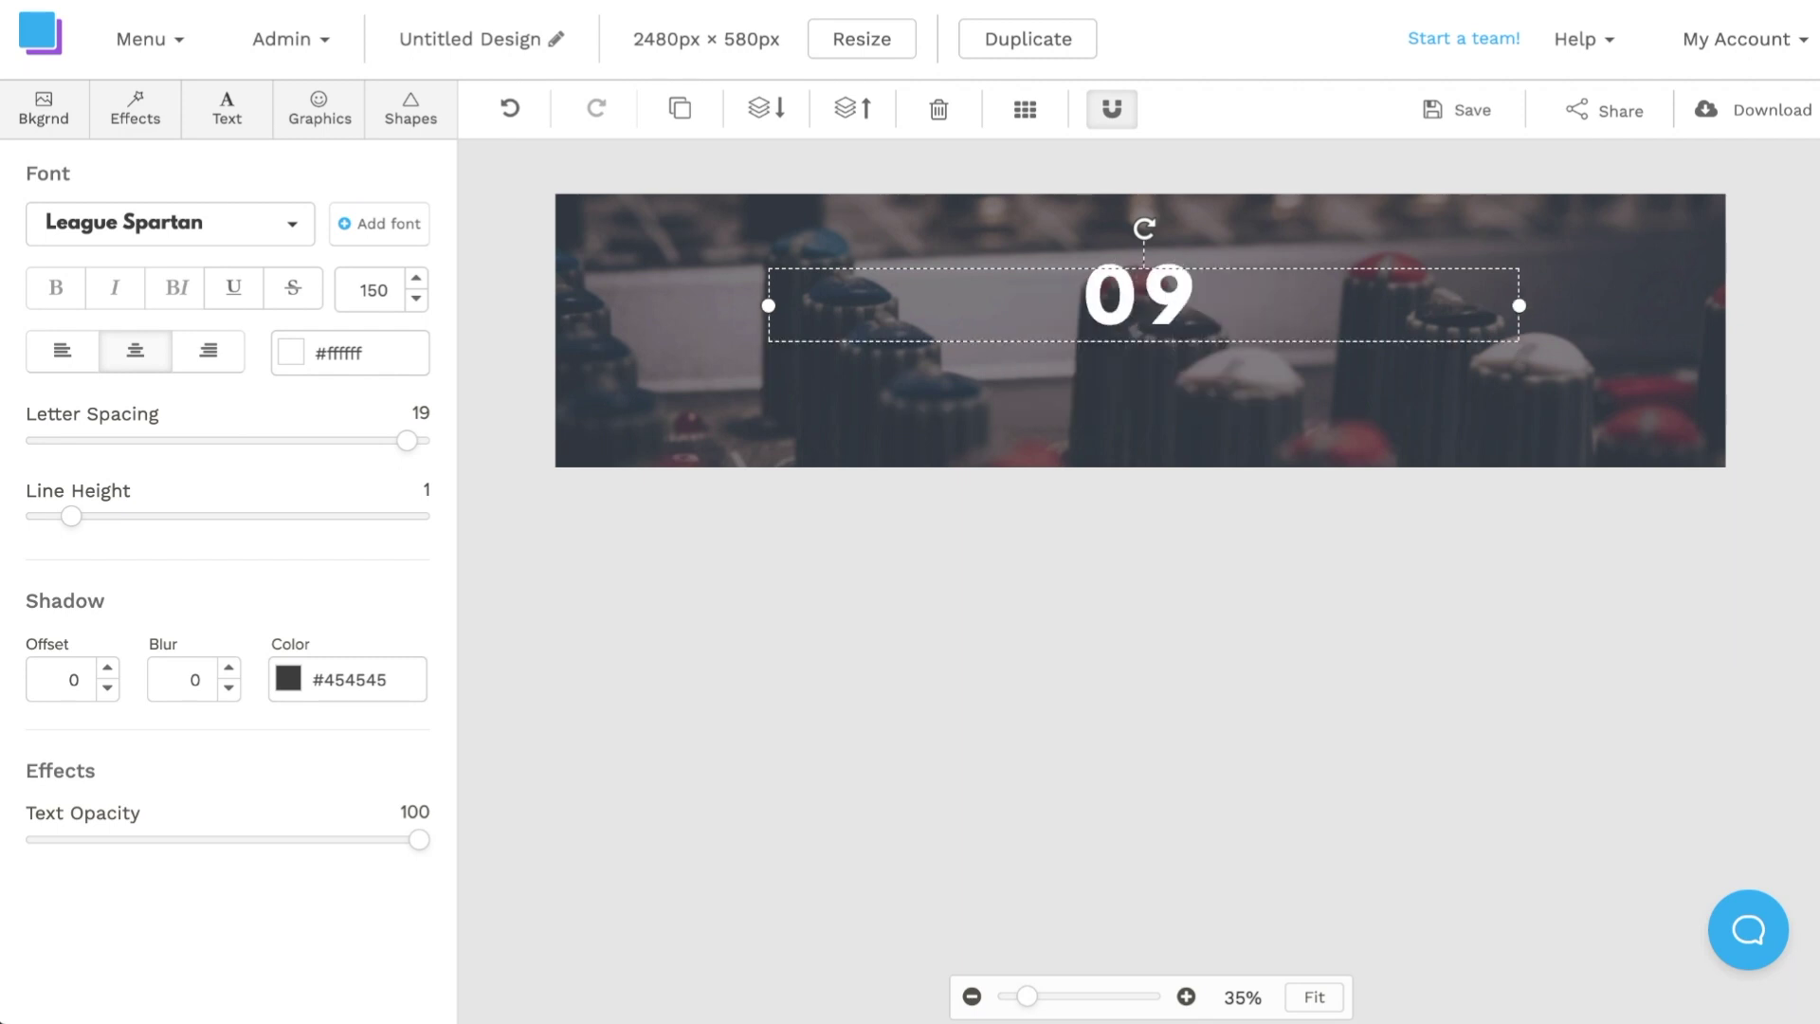
{"action": "type", "text": ".30.2020"}
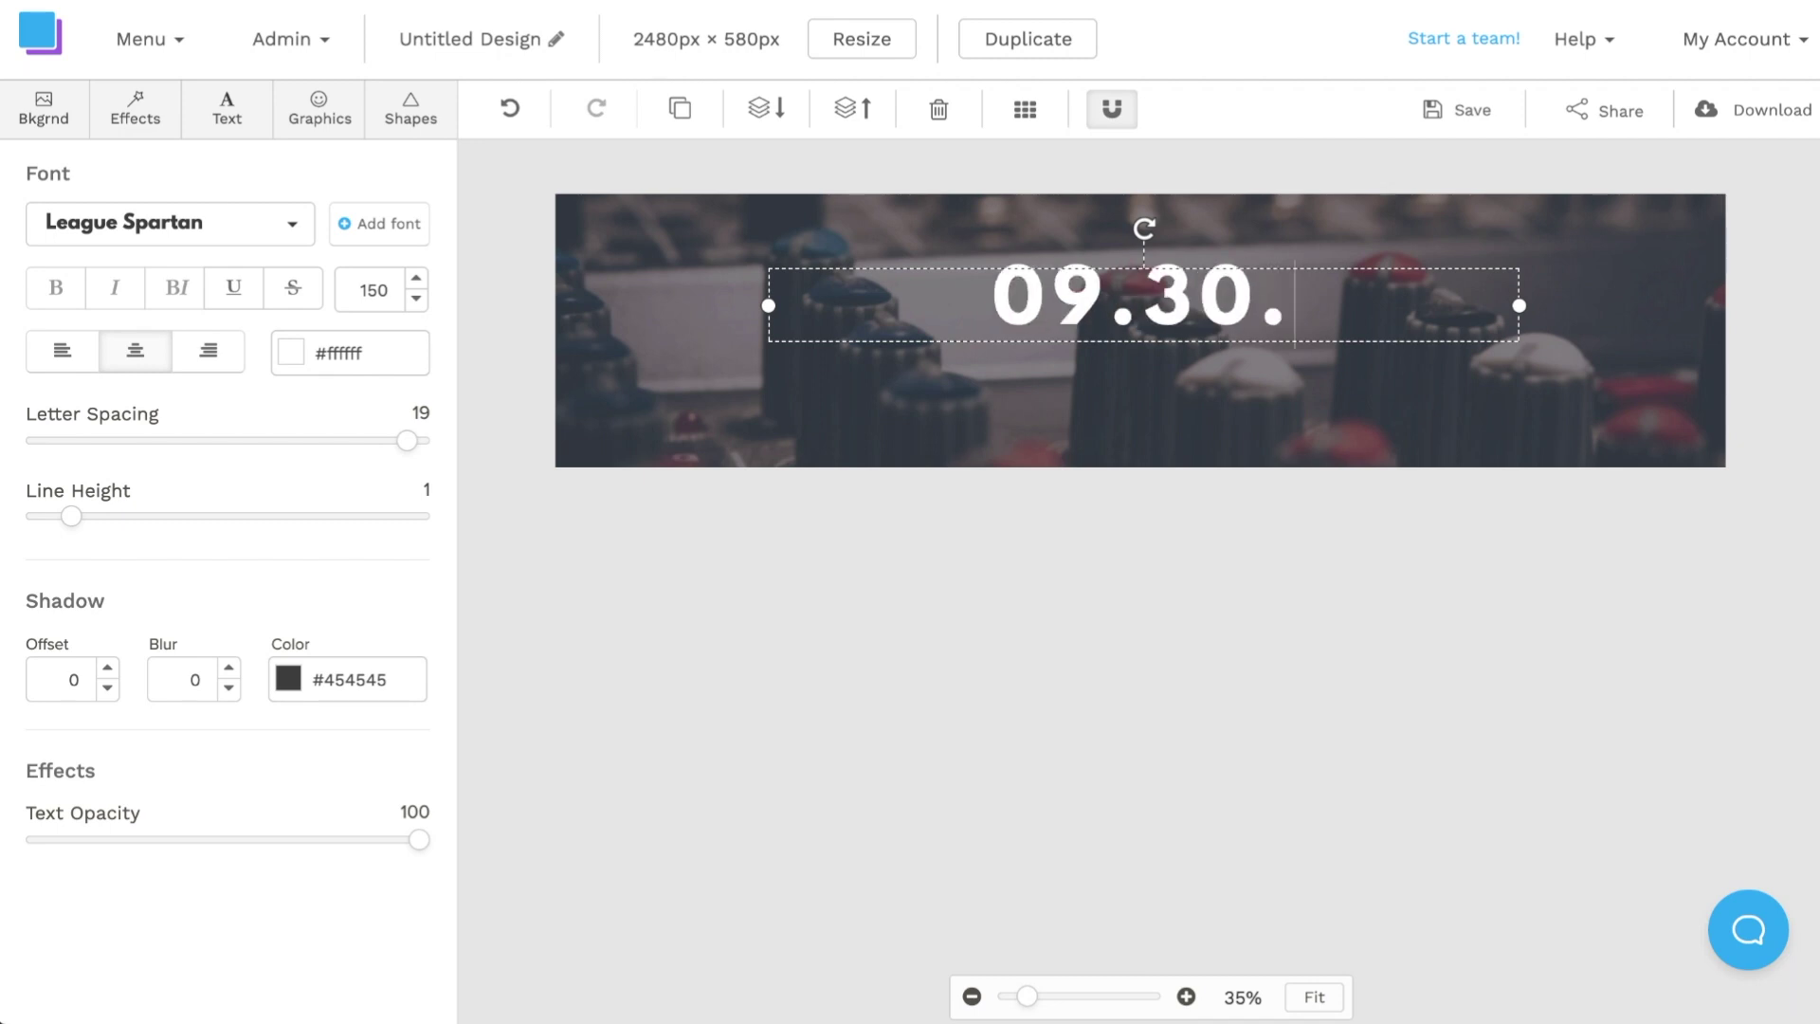
Move the 09.30.2020 date text slightly lower on the banner
{"action": "left_click", "coordinate": [1150, 542]}
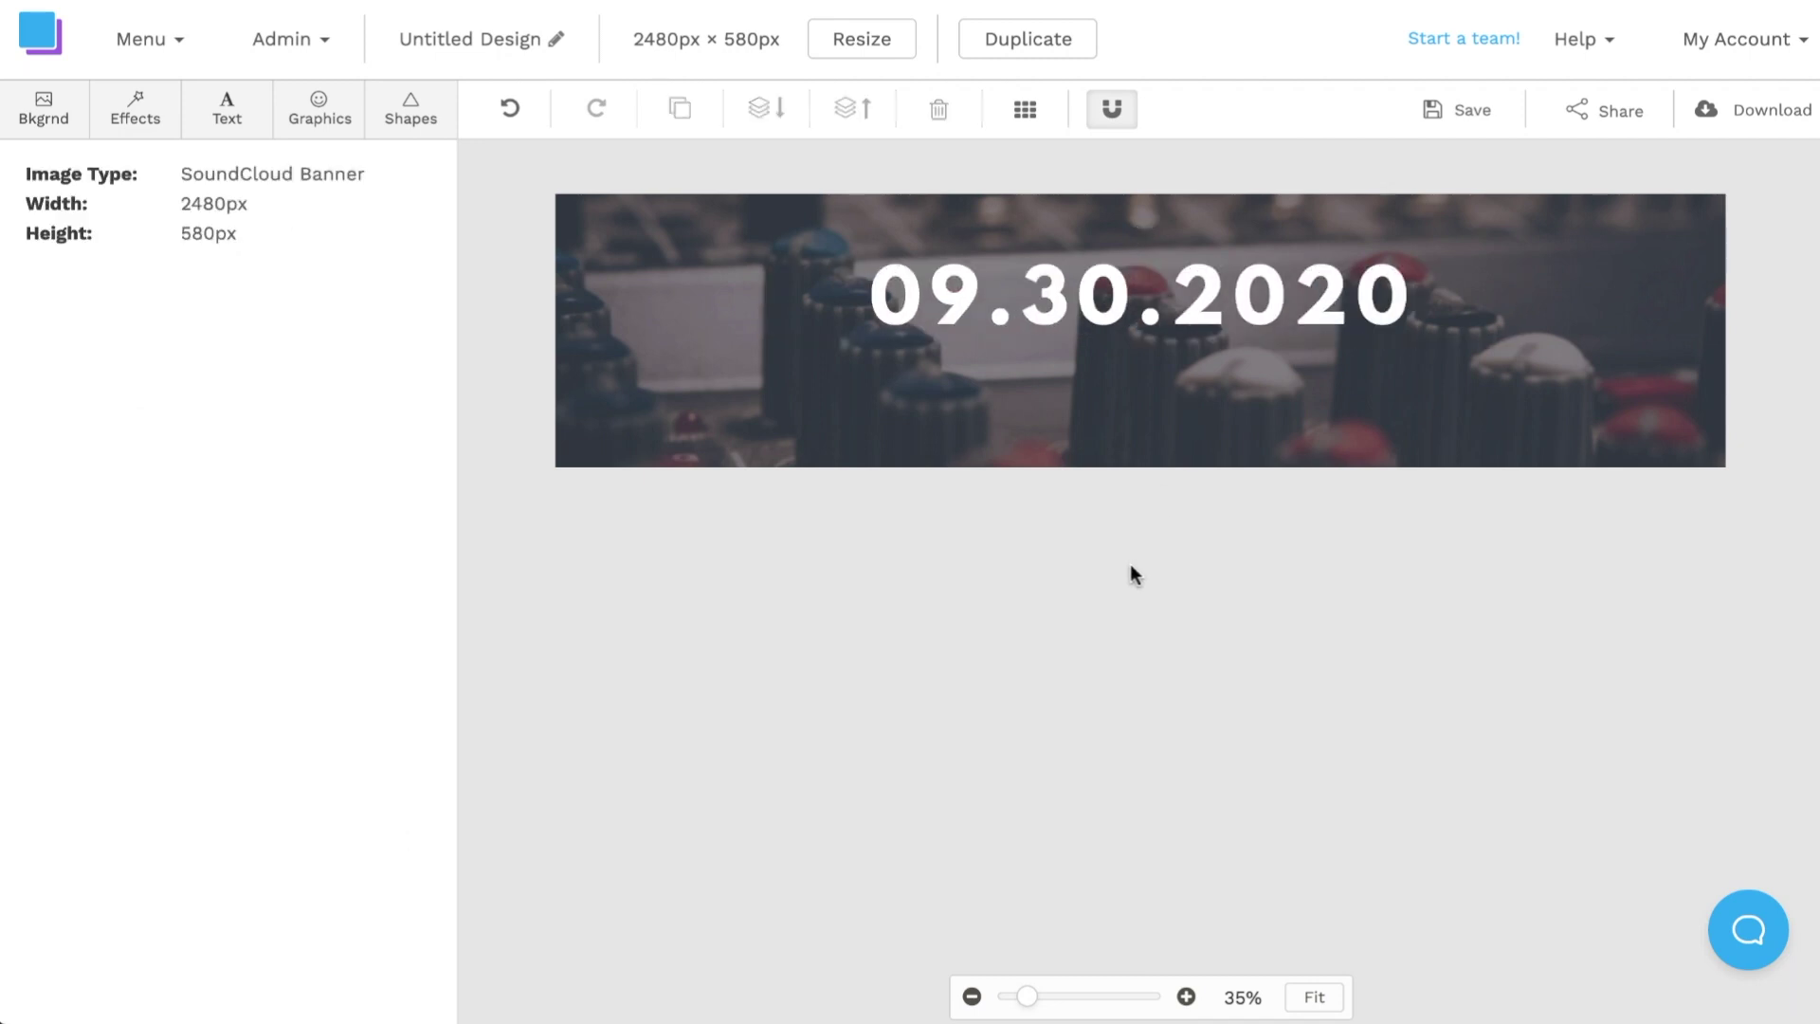
{"action": "left_click_drag", "start_coordinate": [1135, 296], "coordinate": [1134, 324]}
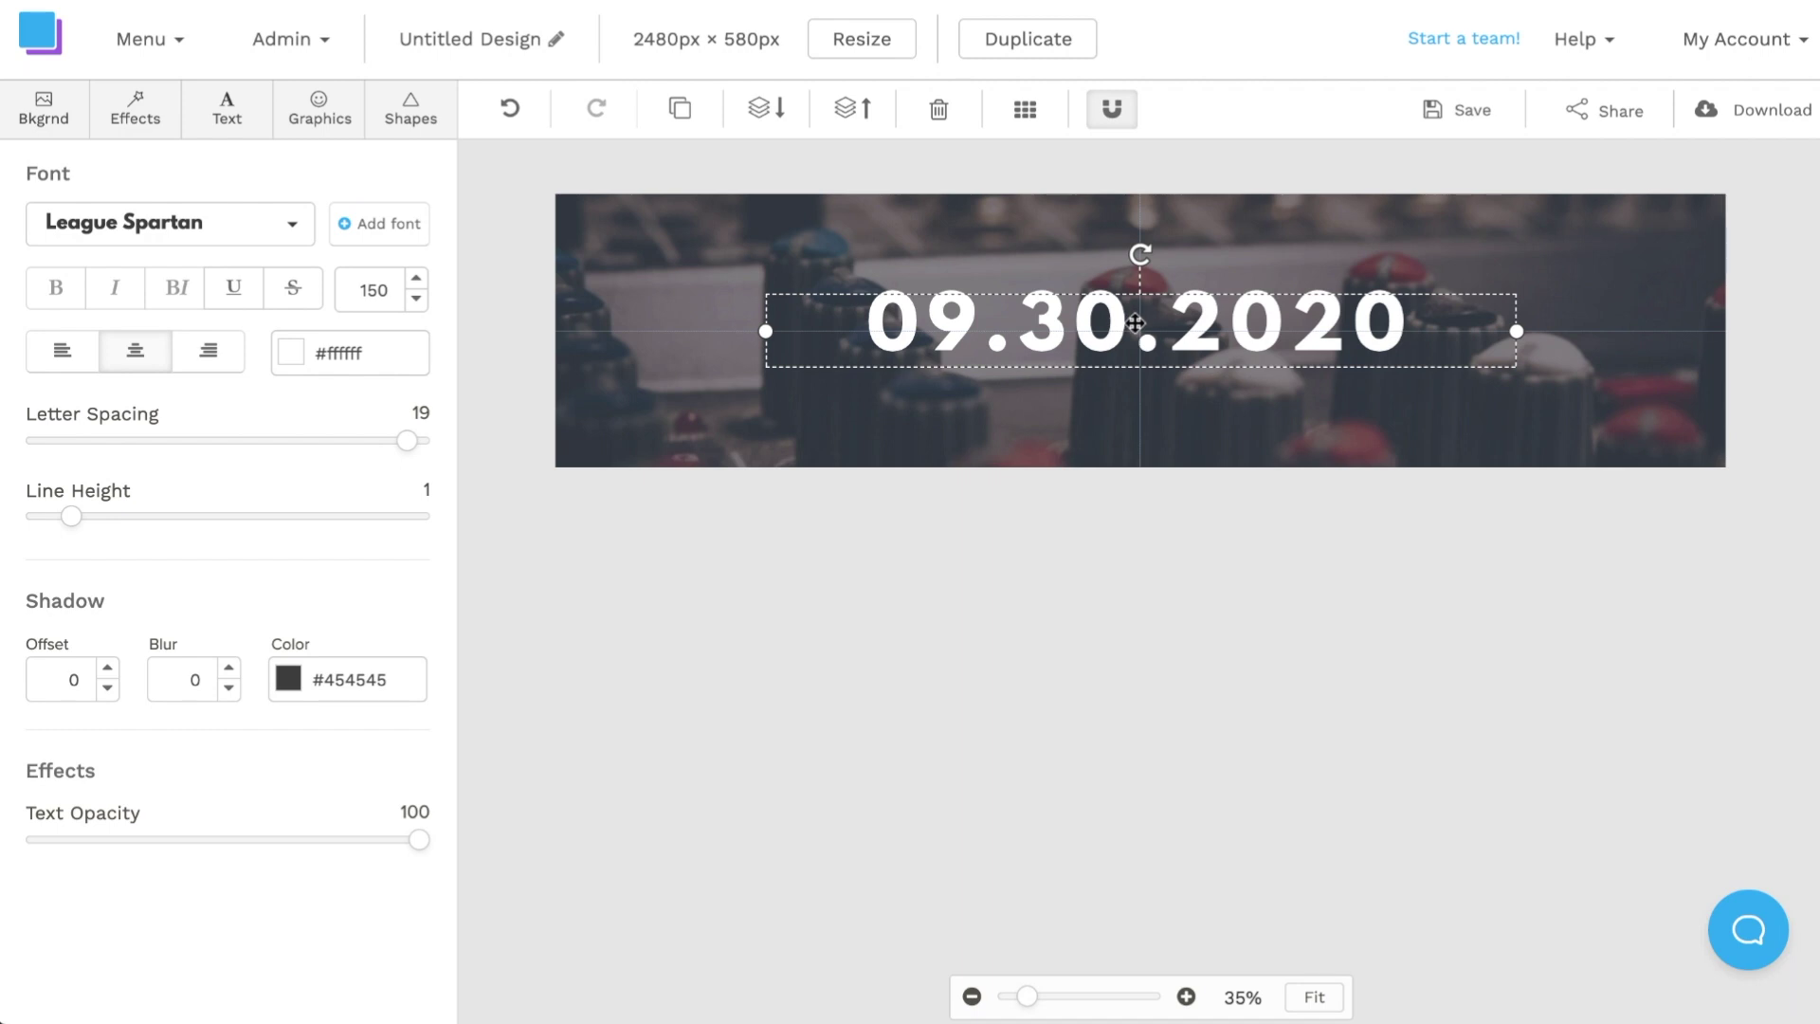
{"action": "left_click_drag", "start_coordinate": [1135, 324], "coordinate": [1135, 330]}
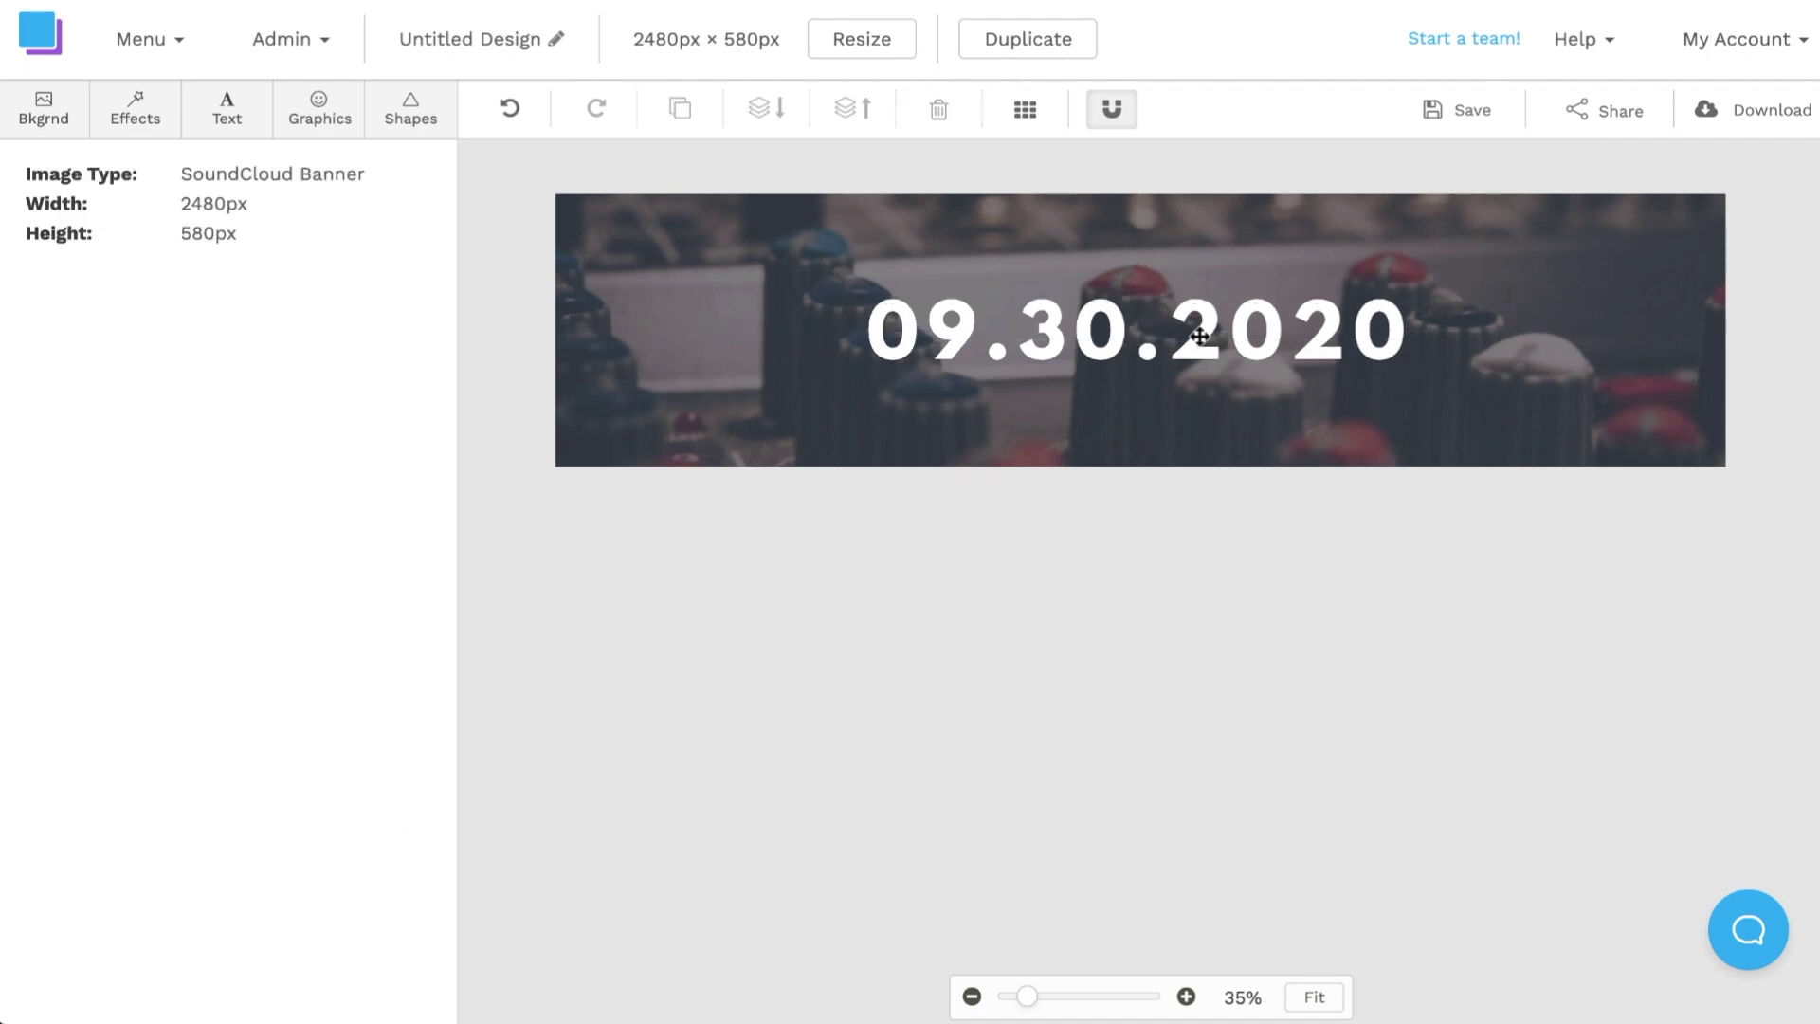
{"action": "left_click", "coordinate": [1199, 336]}
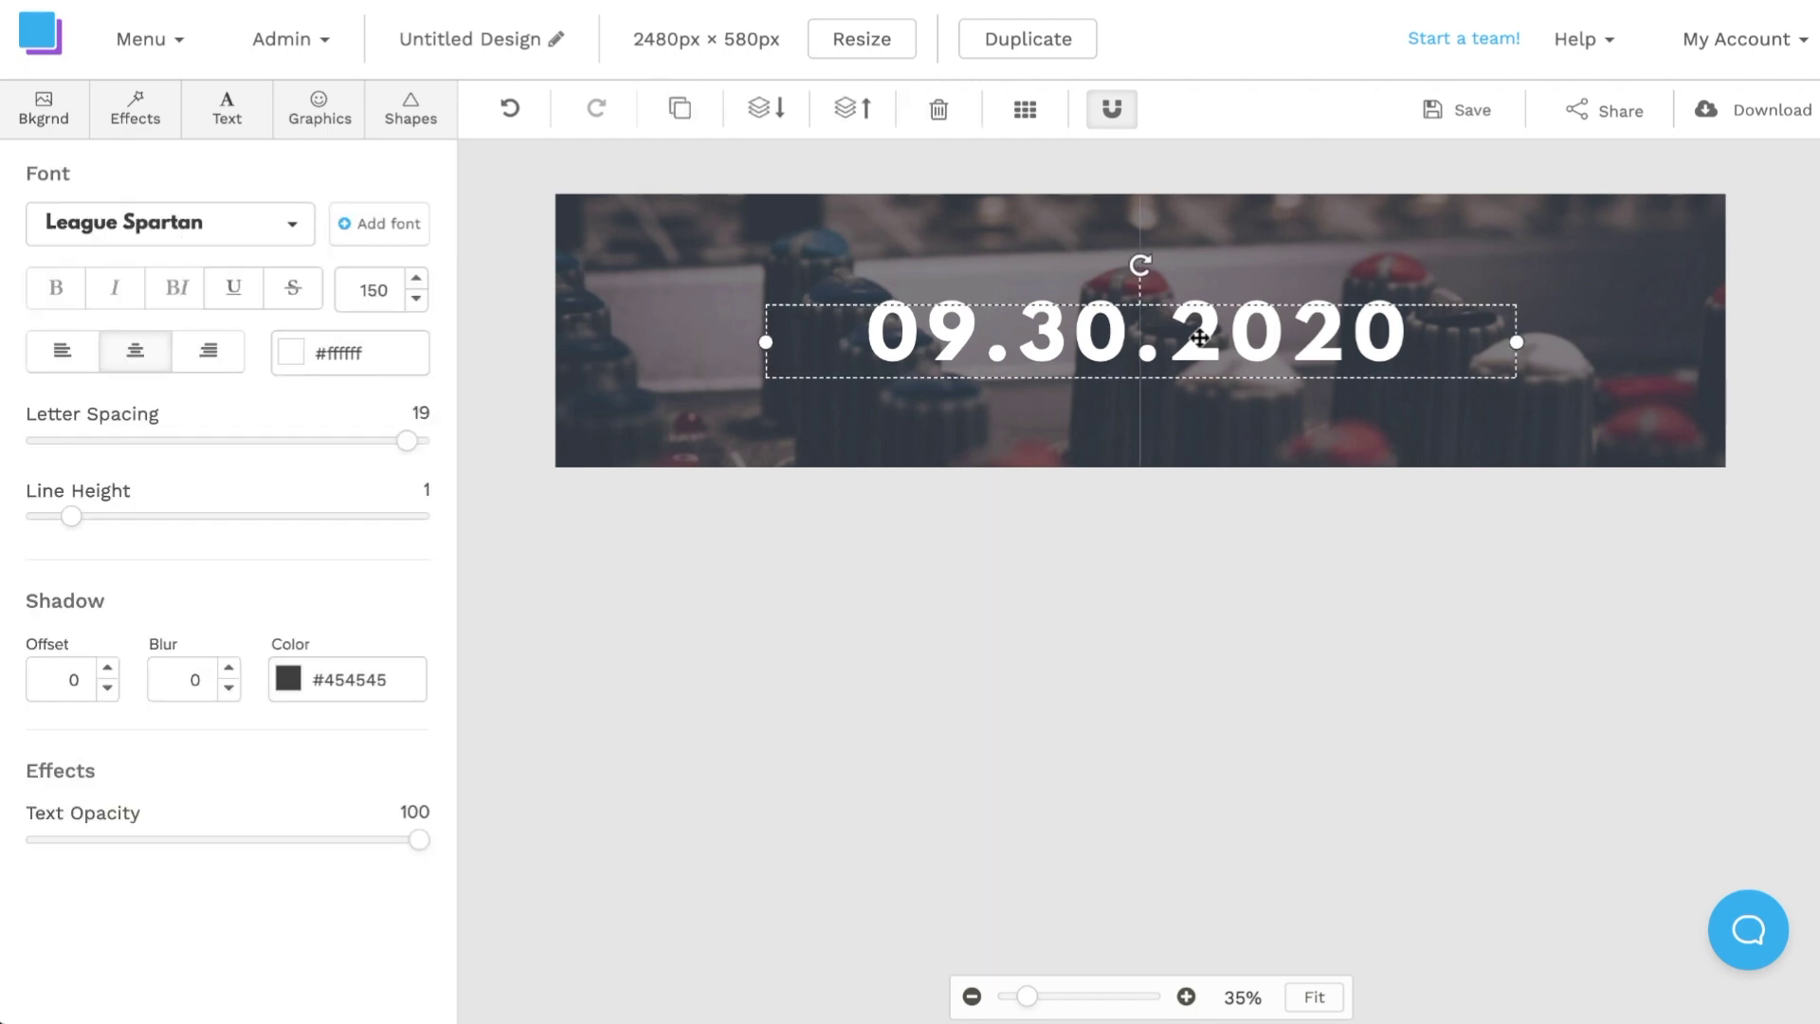
Reduce the date's font size to 130, keeping League Spartan
{"action": "left_click_drag", "start_coordinate": [1199, 333], "coordinate": [1200, 335]}
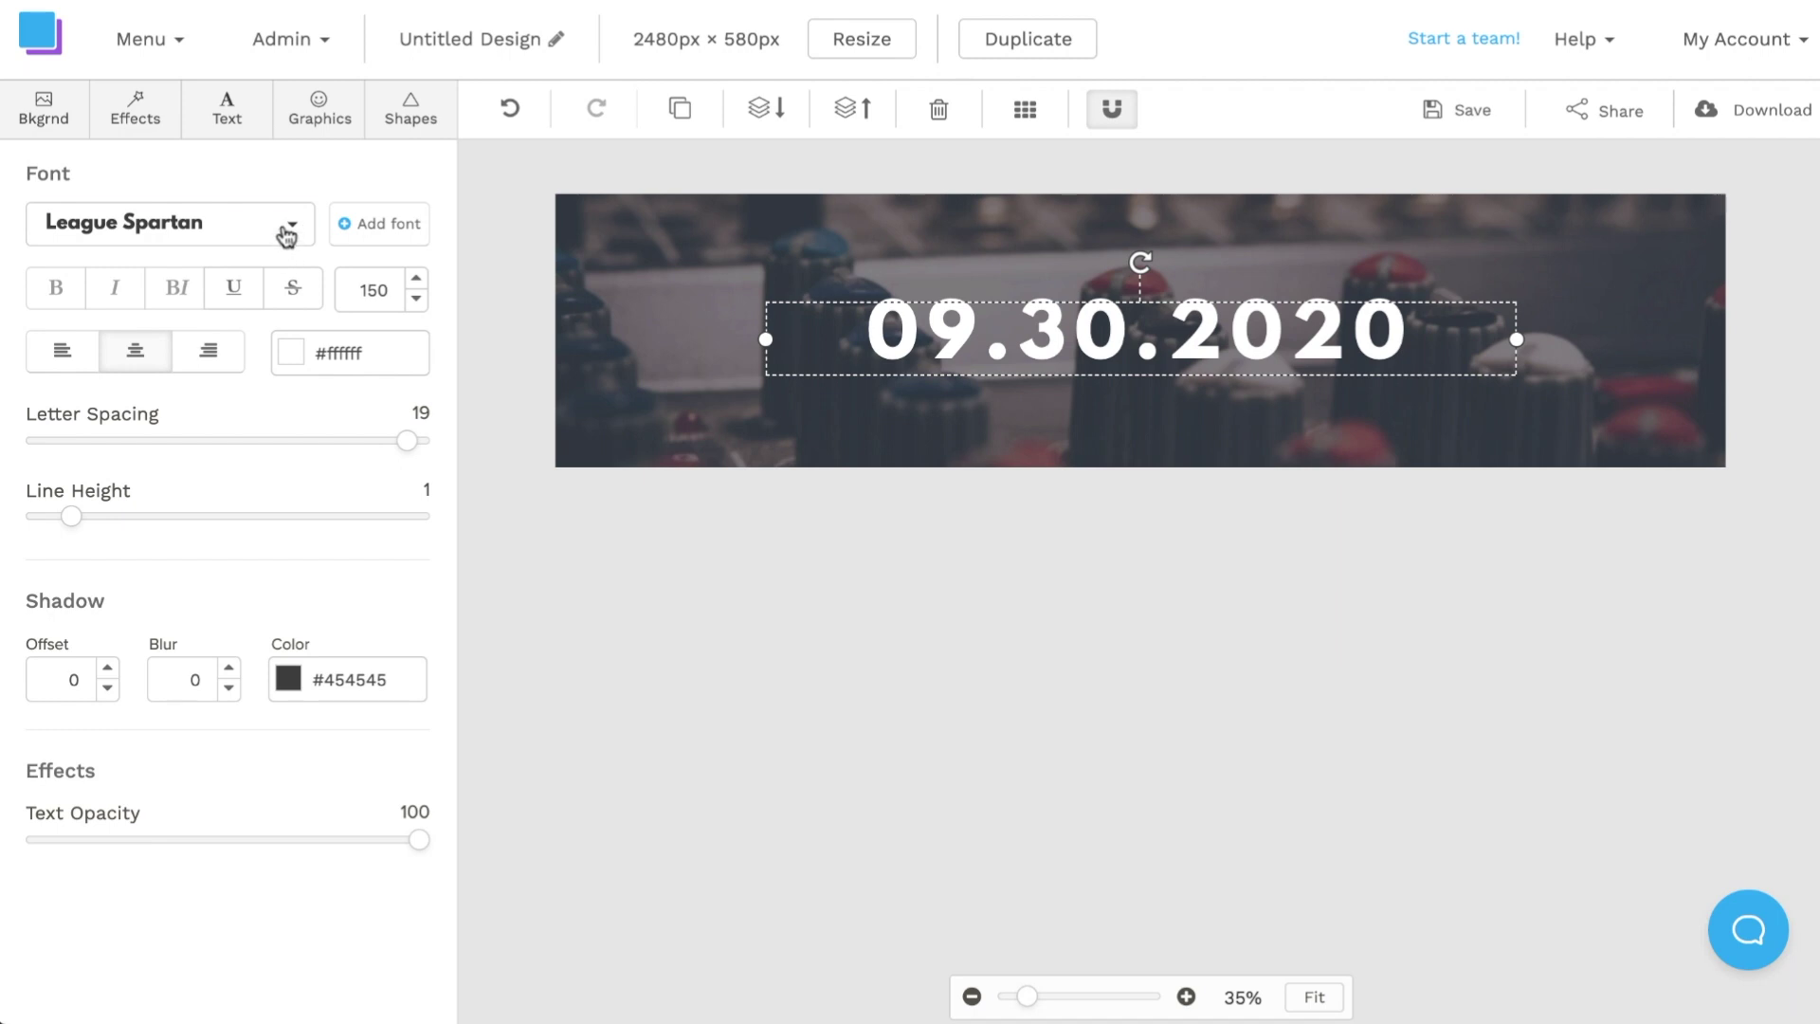
{"action": "left_click", "coordinate": [285, 235]}
{"action": "left_click", "coordinate": [308, 182]}
{"action": "left_click", "coordinate": [415, 299]}
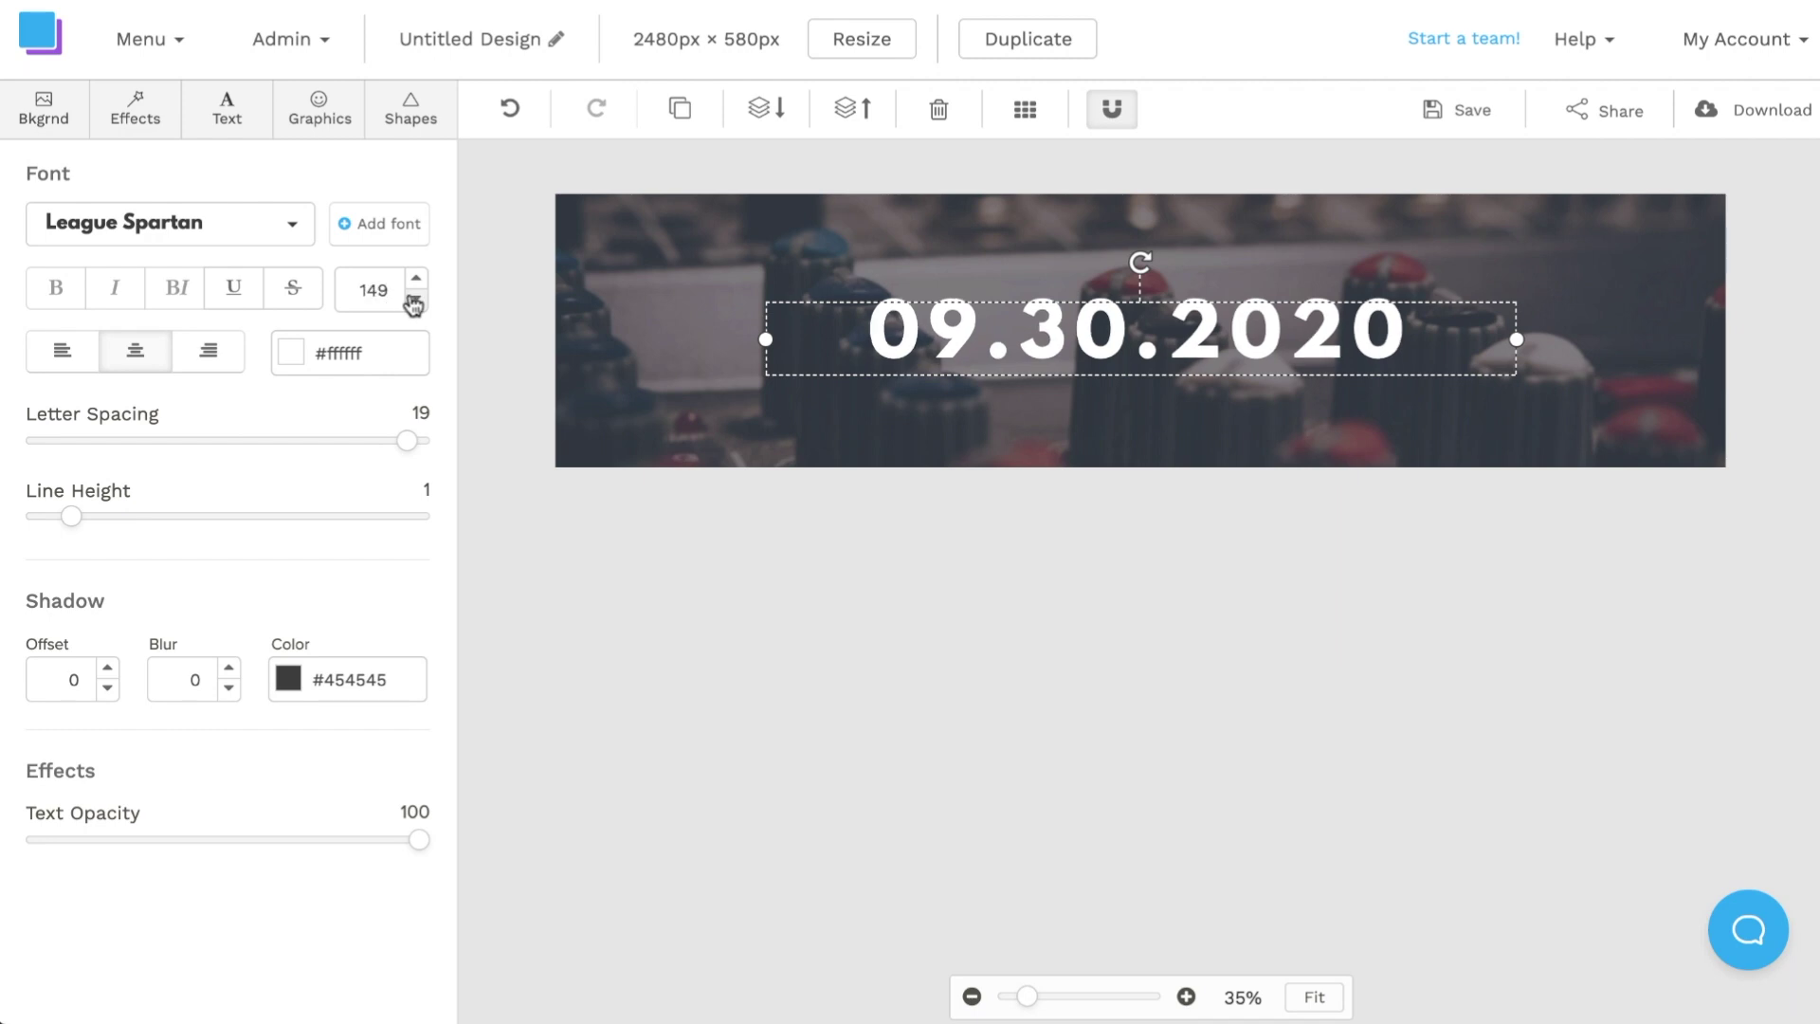
{"action": "left_click", "coordinate": [415, 300]}
{"action": "left_click", "coordinate": [415, 300]}
{"action": "left_click", "coordinate": [414, 301]}
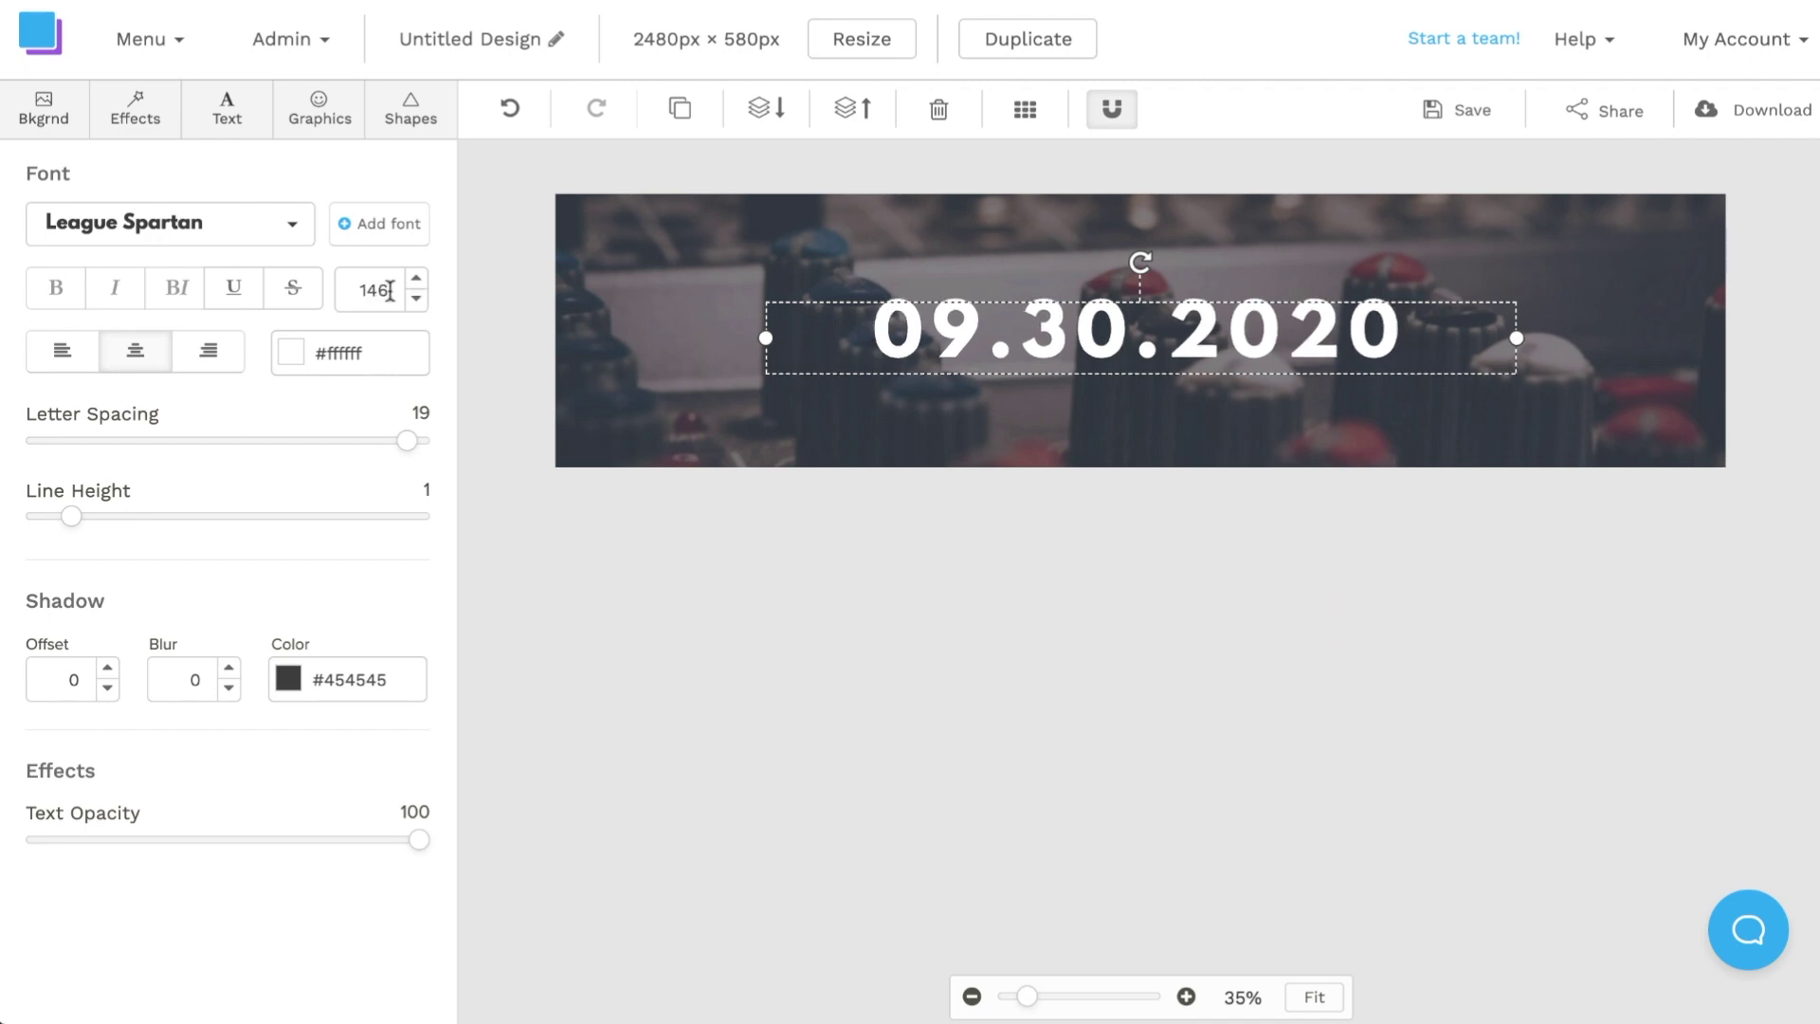
{"action": "double_click", "coordinate": [382, 294]}
{"action": "type", "text": "130"}
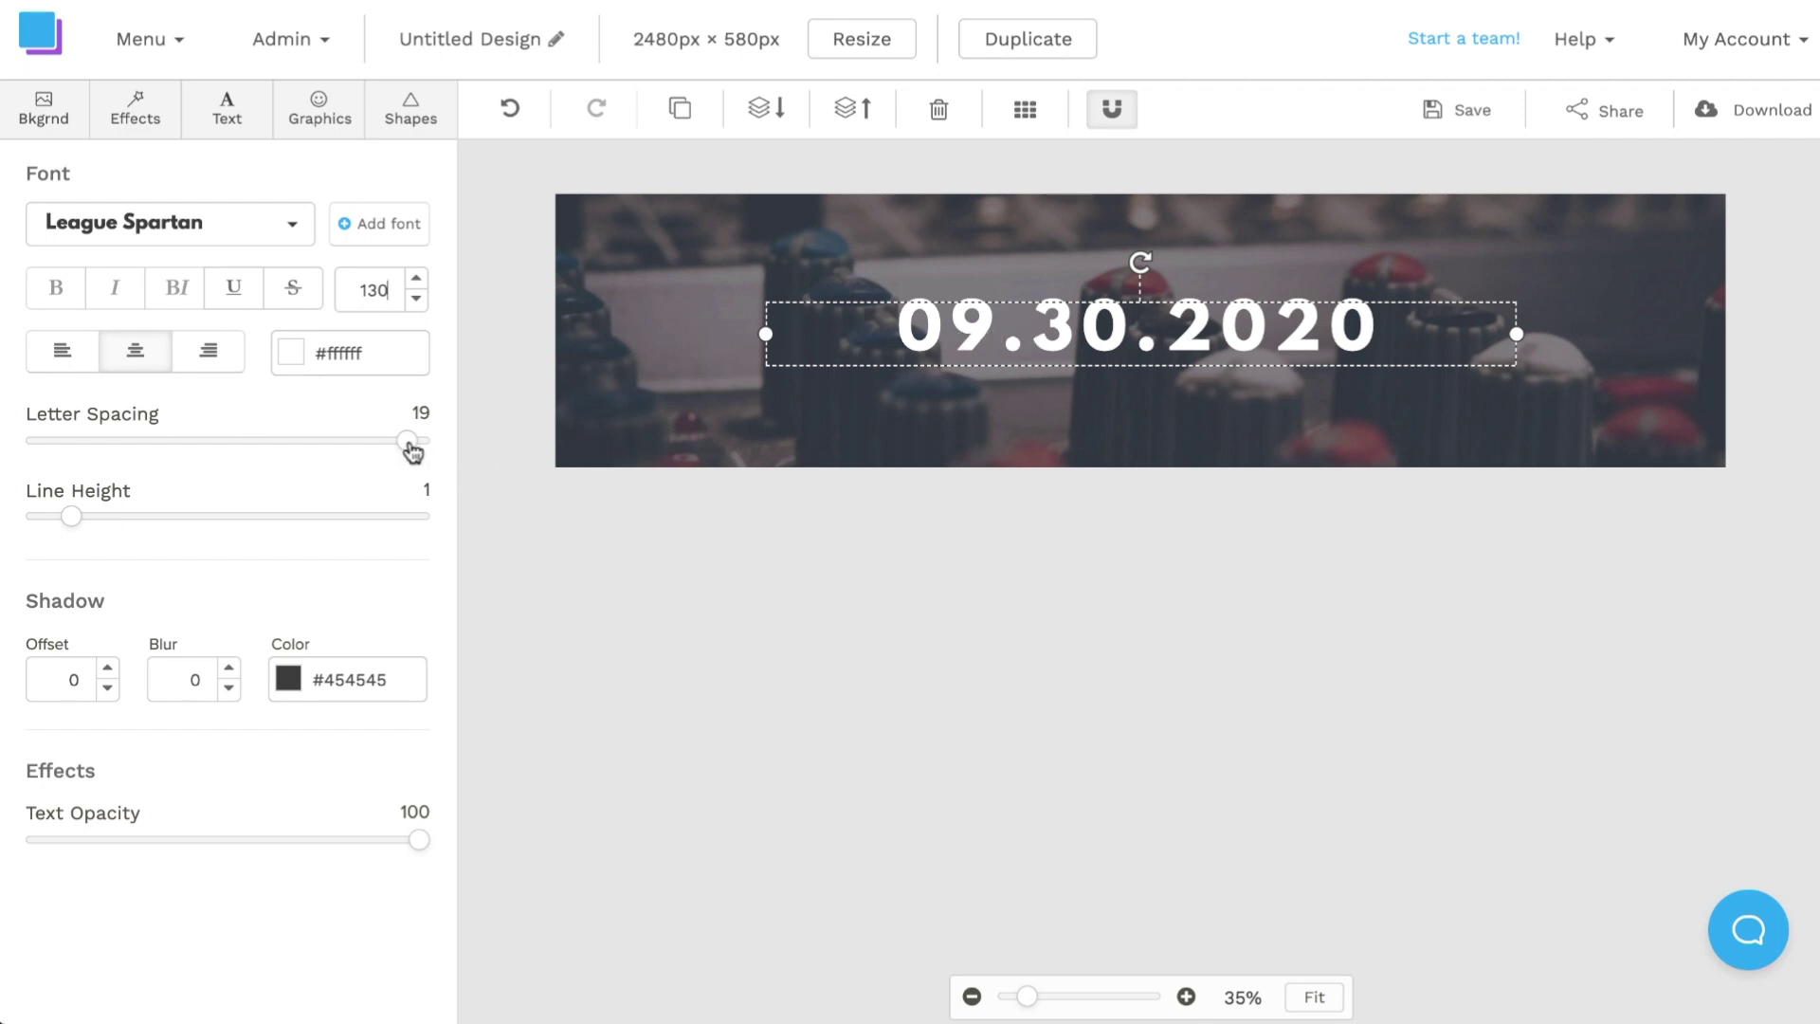
Tighten the date's letter spacing to 10 and keep it centred
{"action": "left_click_drag", "start_coordinate": [410, 445], "coordinate": [296, 447]}
{"action": "left_click", "coordinate": [801, 569]}
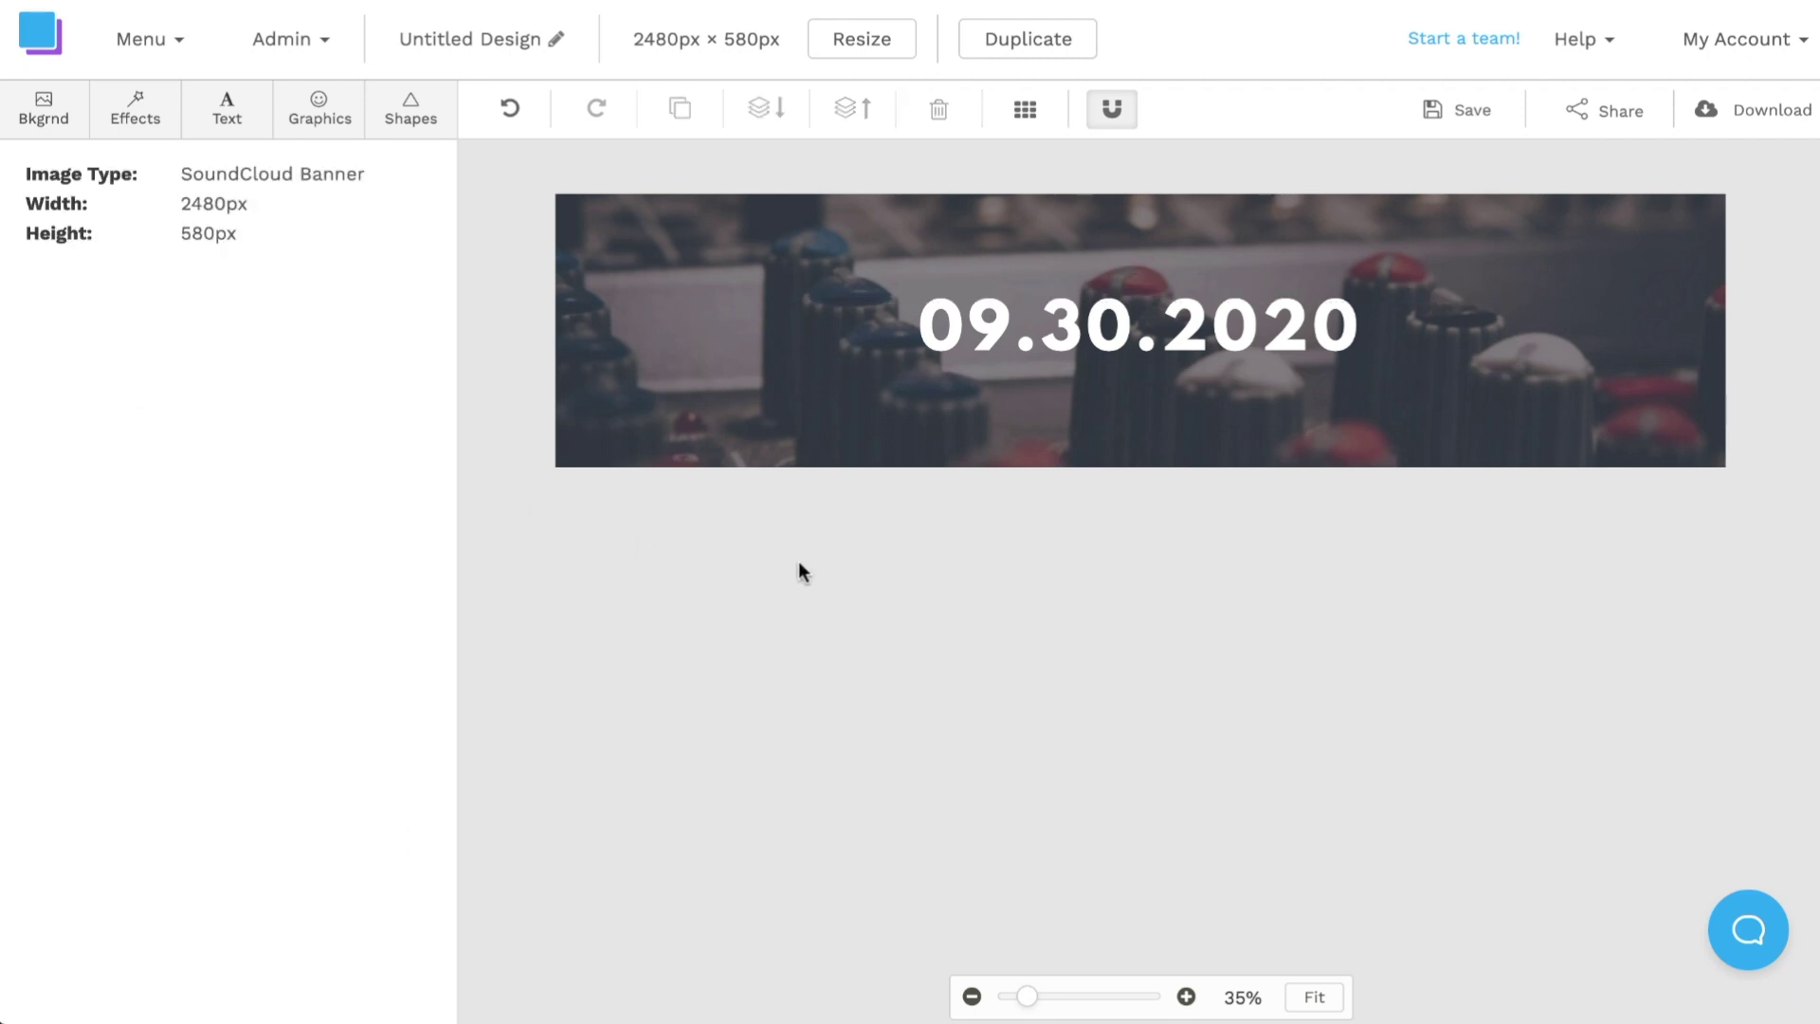
{"action": "left_click_drag", "start_coordinate": [1080, 346], "coordinate": [1080, 349]}
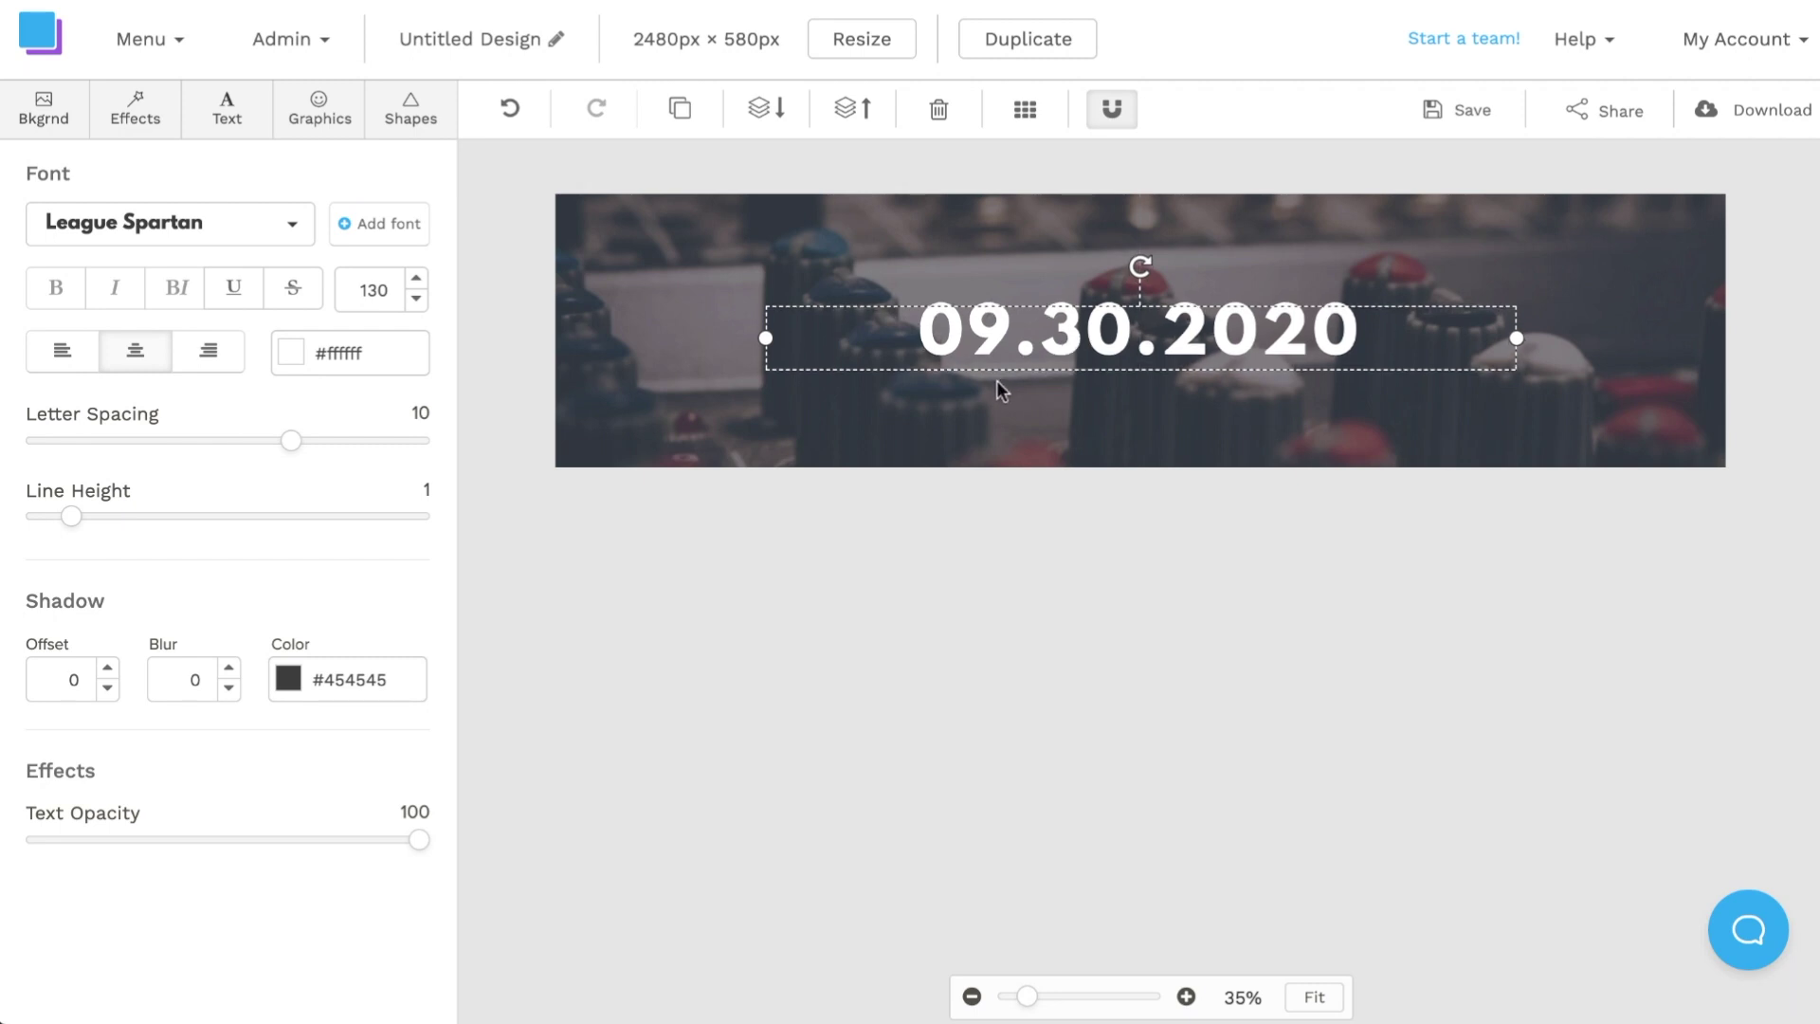
{"action": "left_click", "coordinate": [292, 356]}
{"action": "left_click", "coordinate": [321, 536]}
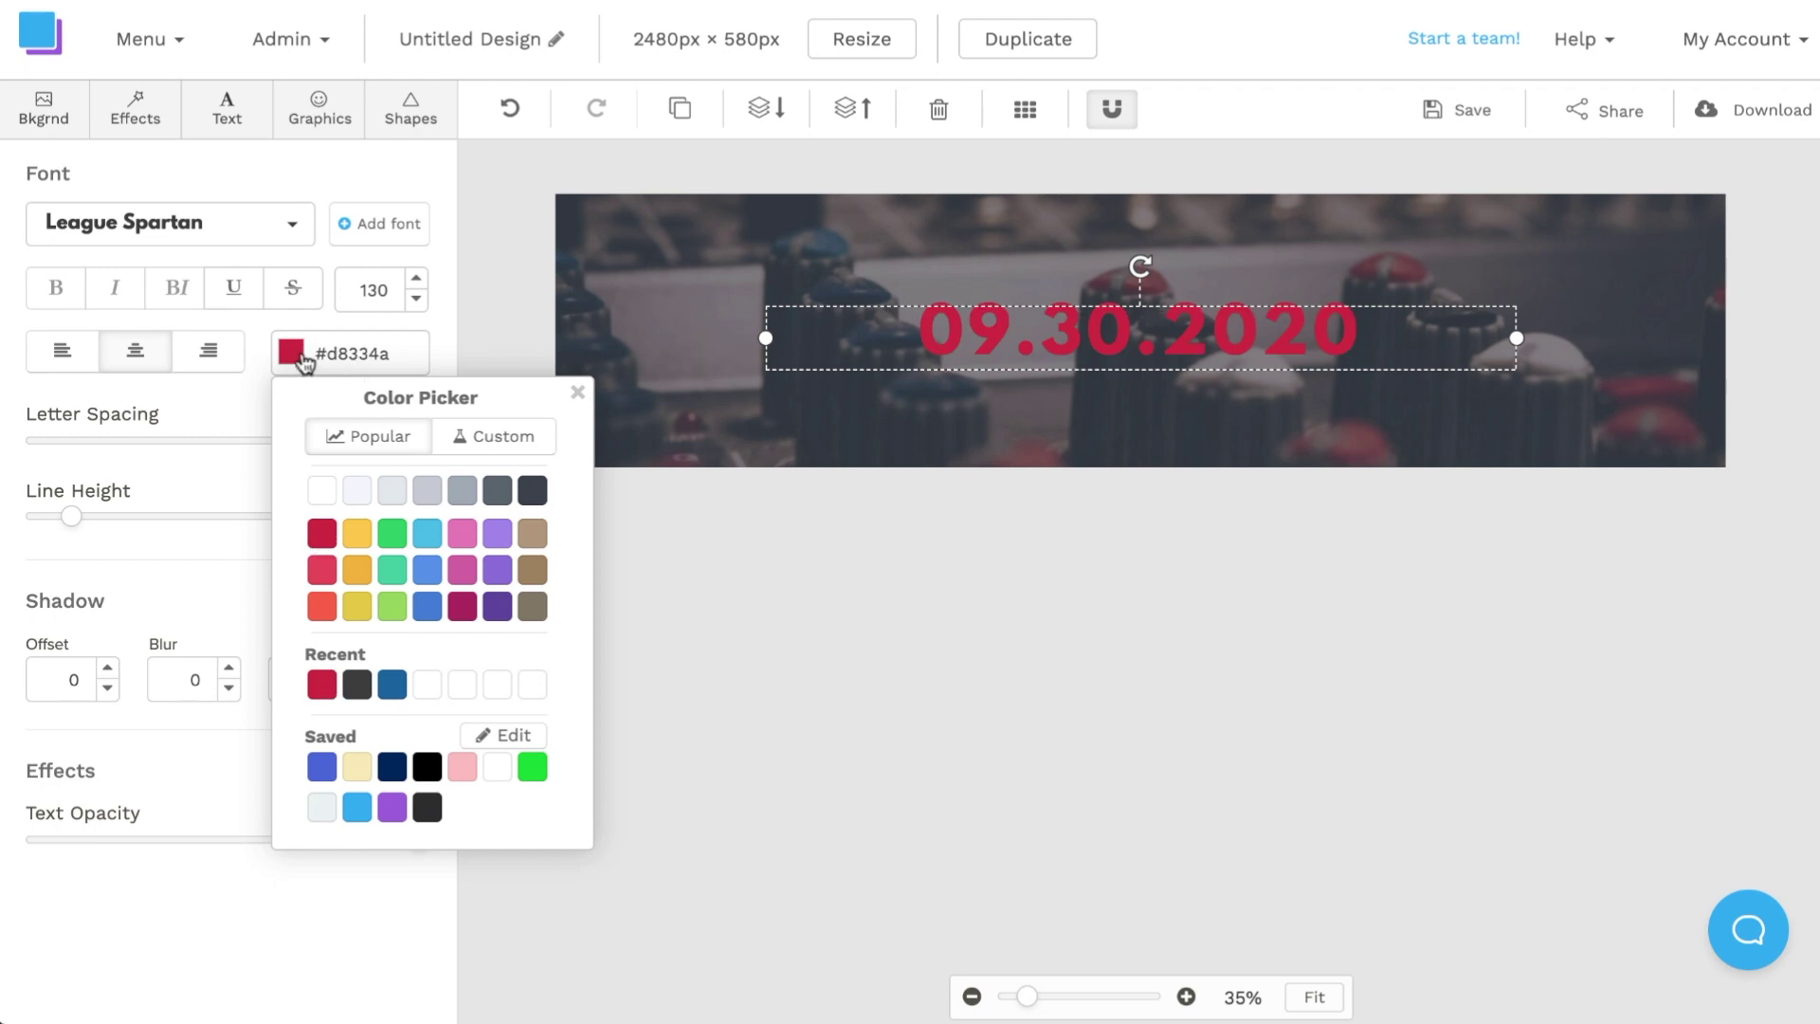
{"action": "left_click", "coordinate": [324, 493]}
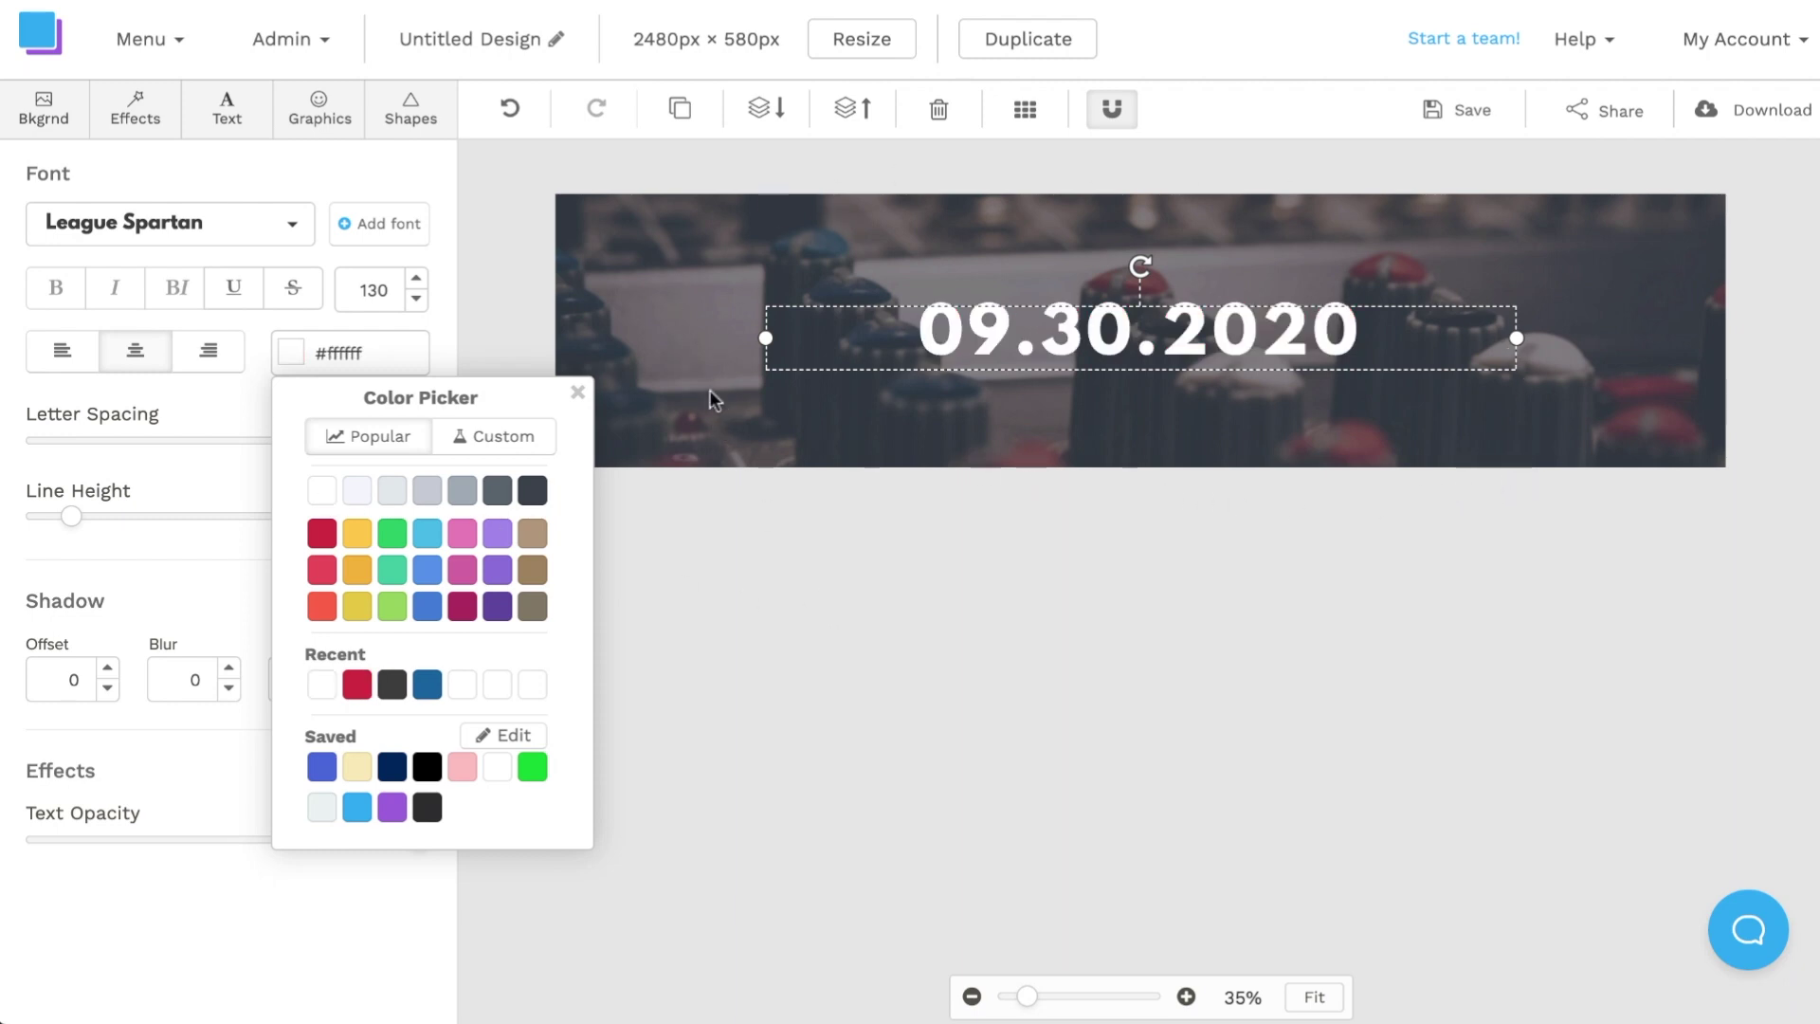
{"action": "left_click", "coordinate": [760, 502]}
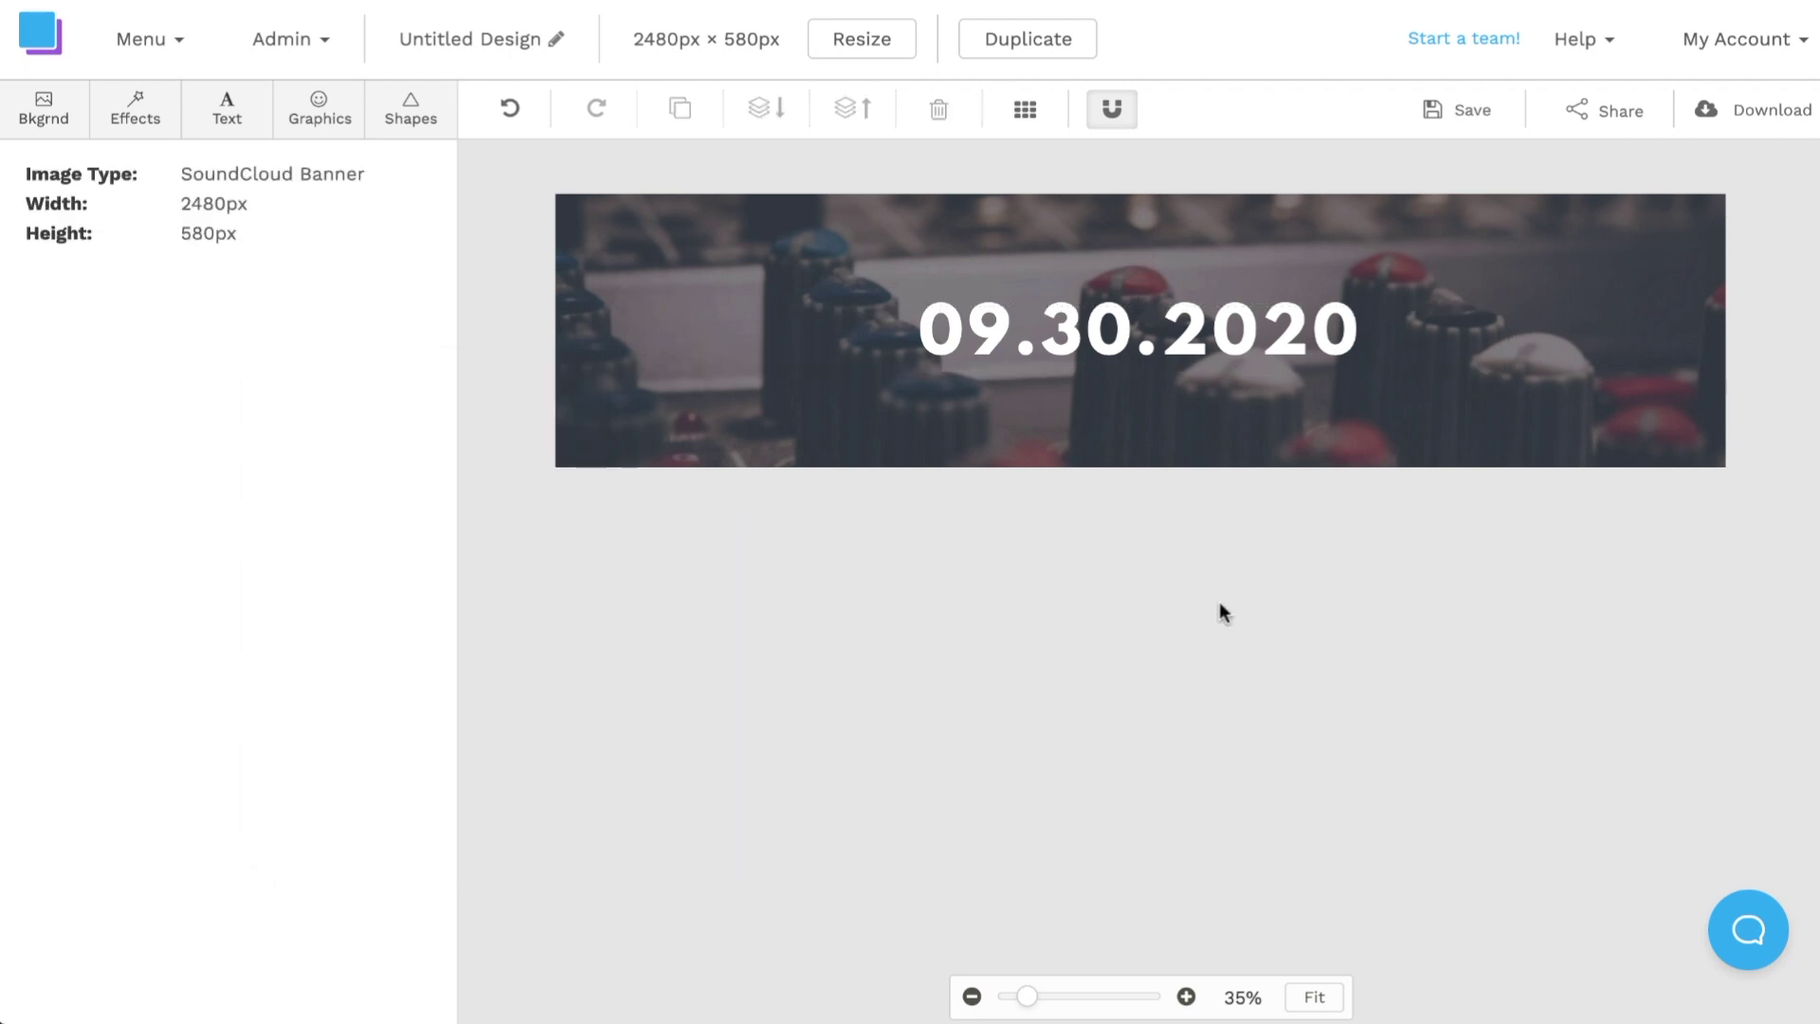
{"action": "left_click", "coordinate": [37, 115]}
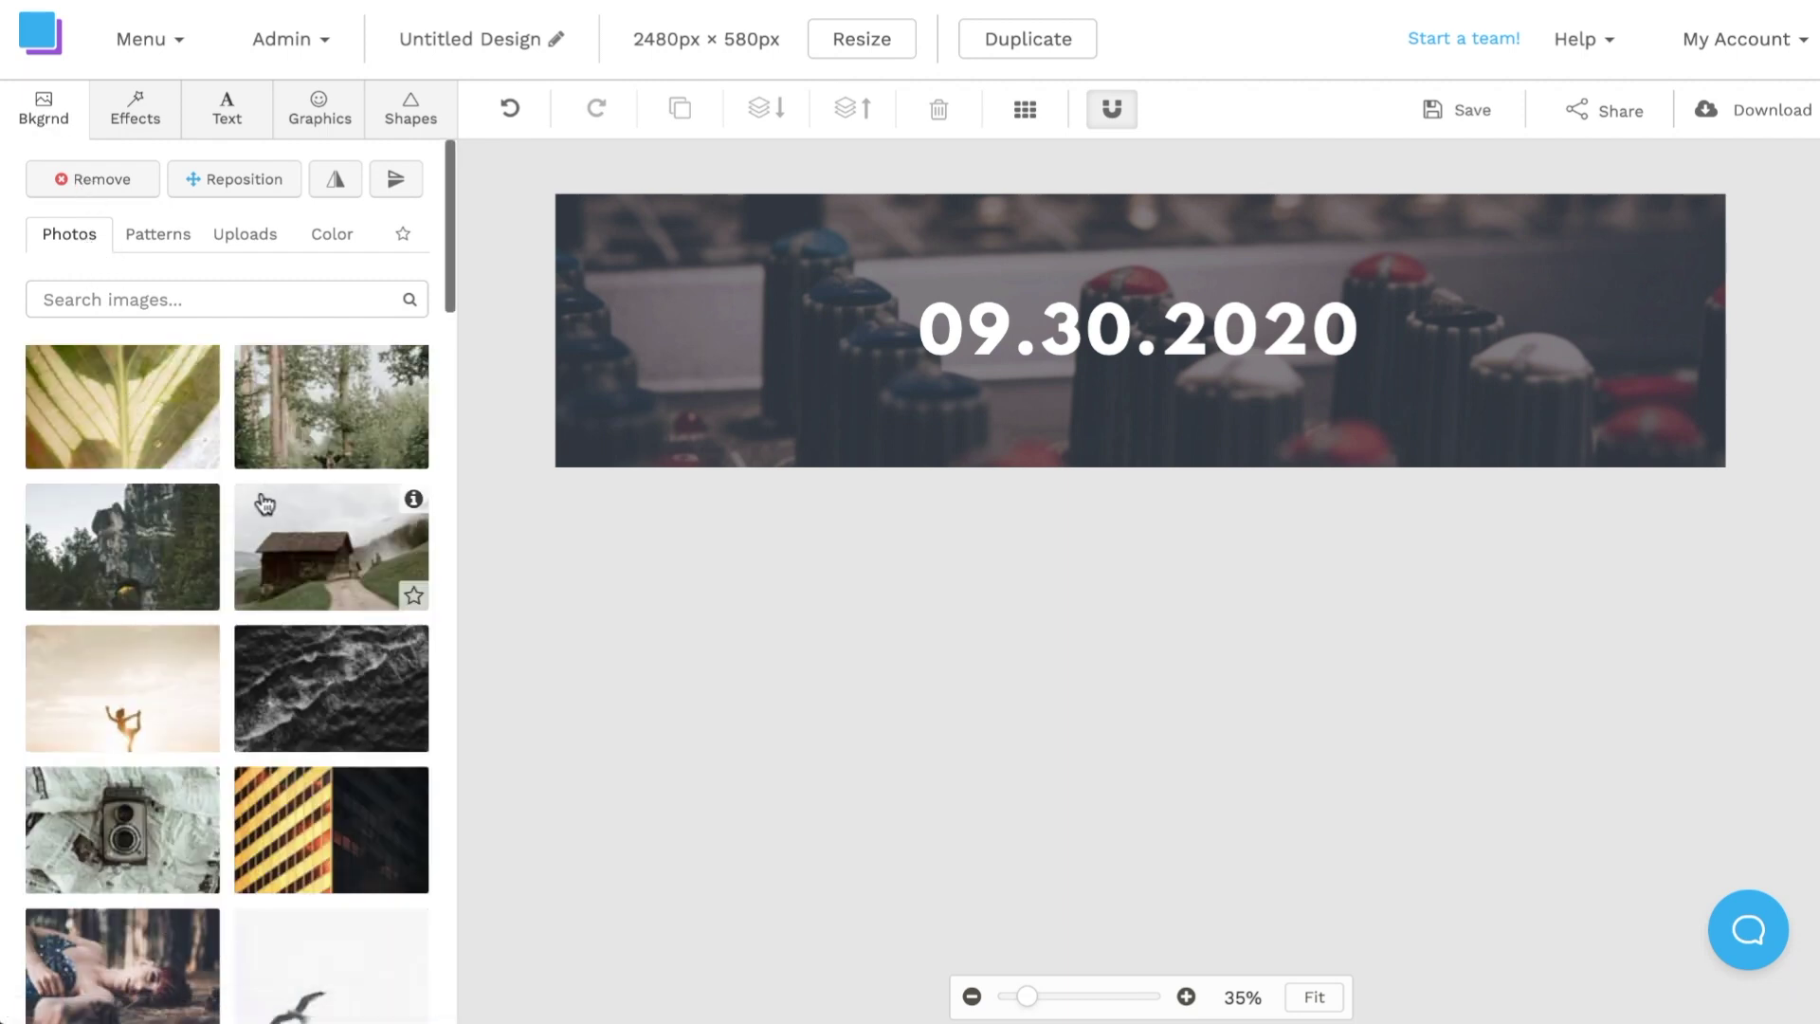
Browse the Patterns, Uploads and Color background options, then return to stock Photos
{"action": "scroll", "coordinate": [257, 548], "scroll_direction": "down", "scroll_amount": 1}
{"action": "scroll", "coordinate": [258, 548], "scroll_direction": "up", "scroll_amount": 1}
{"action": "left_click", "coordinate": [157, 246]}
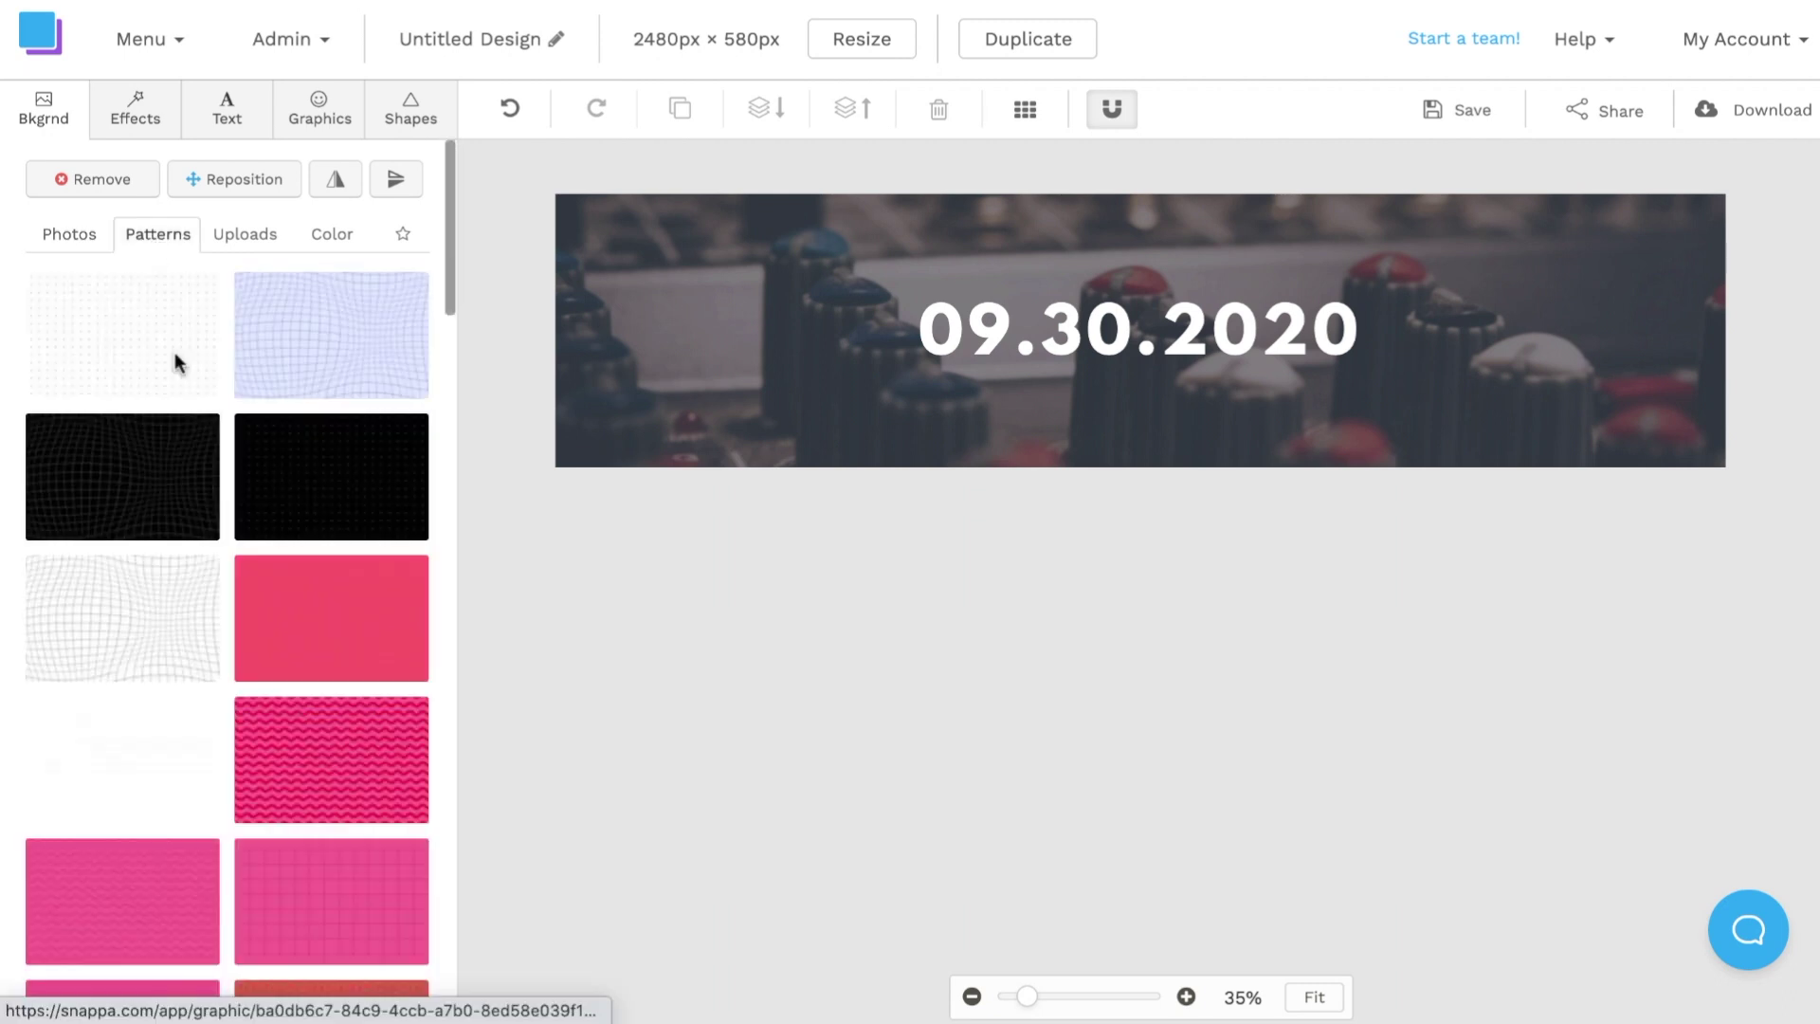
{"action": "scroll", "coordinate": [209, 576], "scroll_direction": "down", "scroll_amount": 5}
{"action": "scroll", "coordinate": [209, 569], "scroll_direction": "down", "scroll_amount": 10}
{"action": "scroll", "coordinate": [212, 574], "scroll_direction": "up", "scroll_amount": 15}
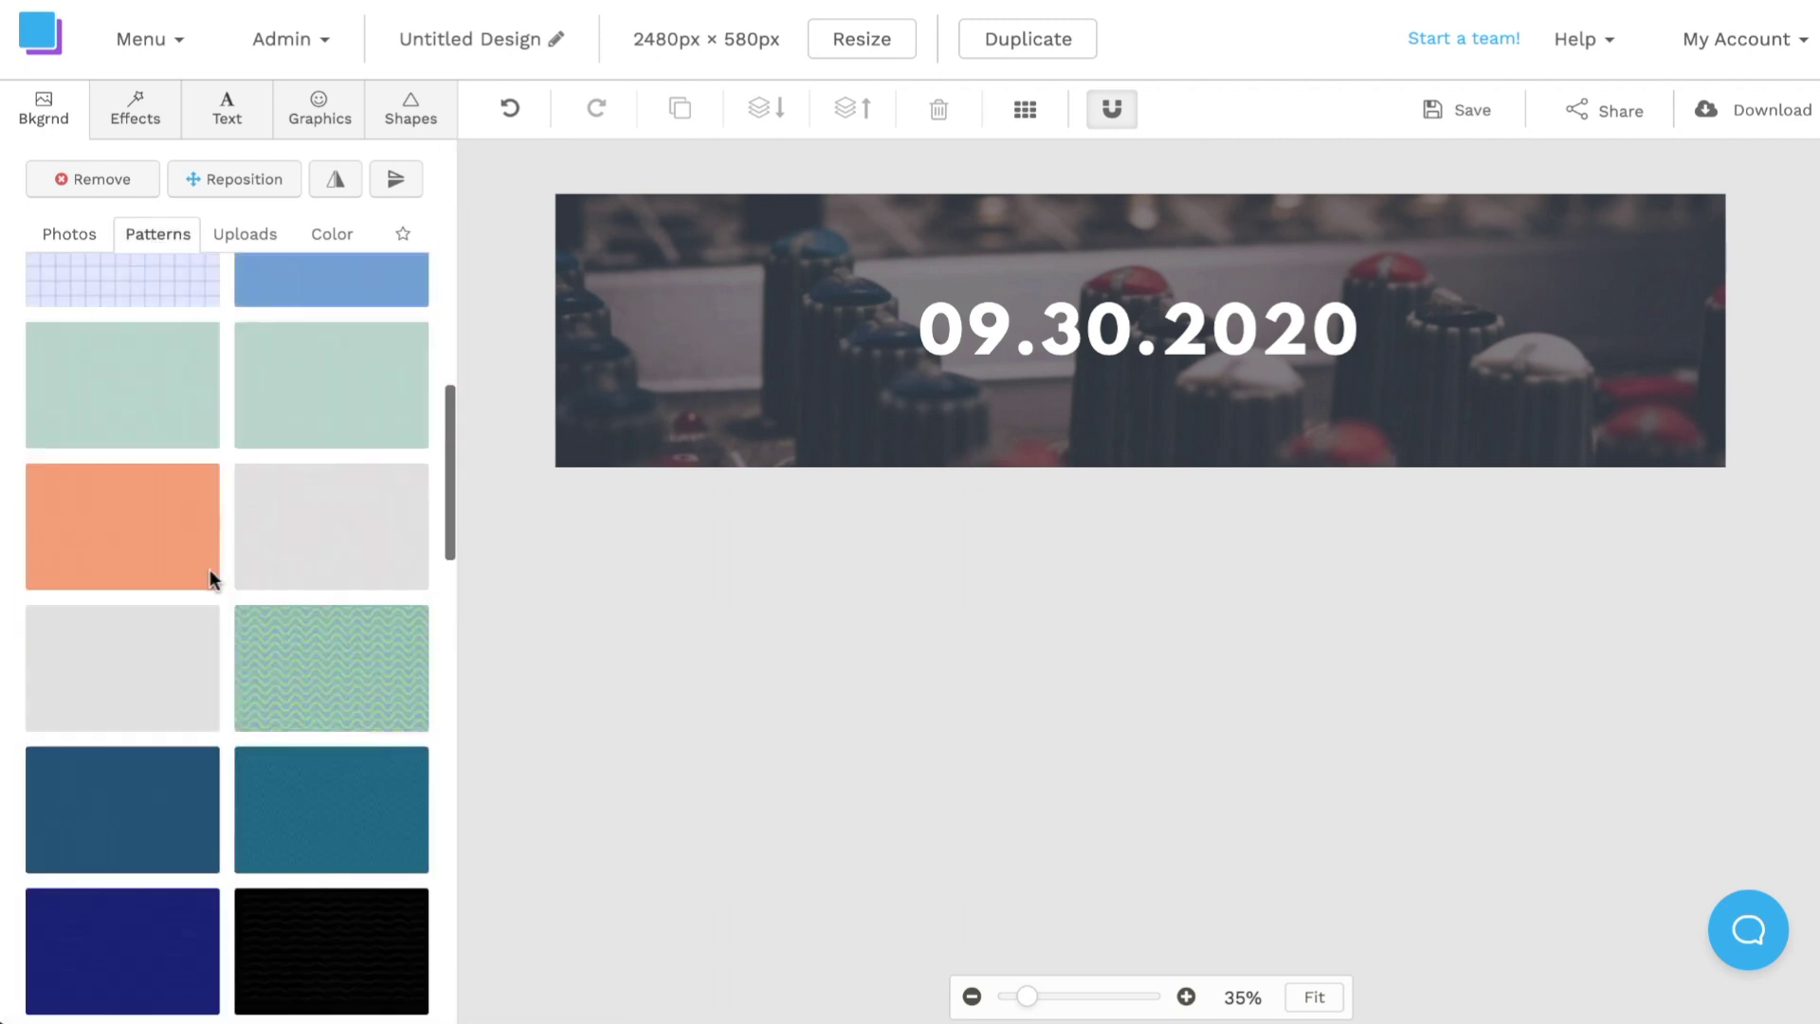
{"action": "left_click", "coordinate": [238, 237]}
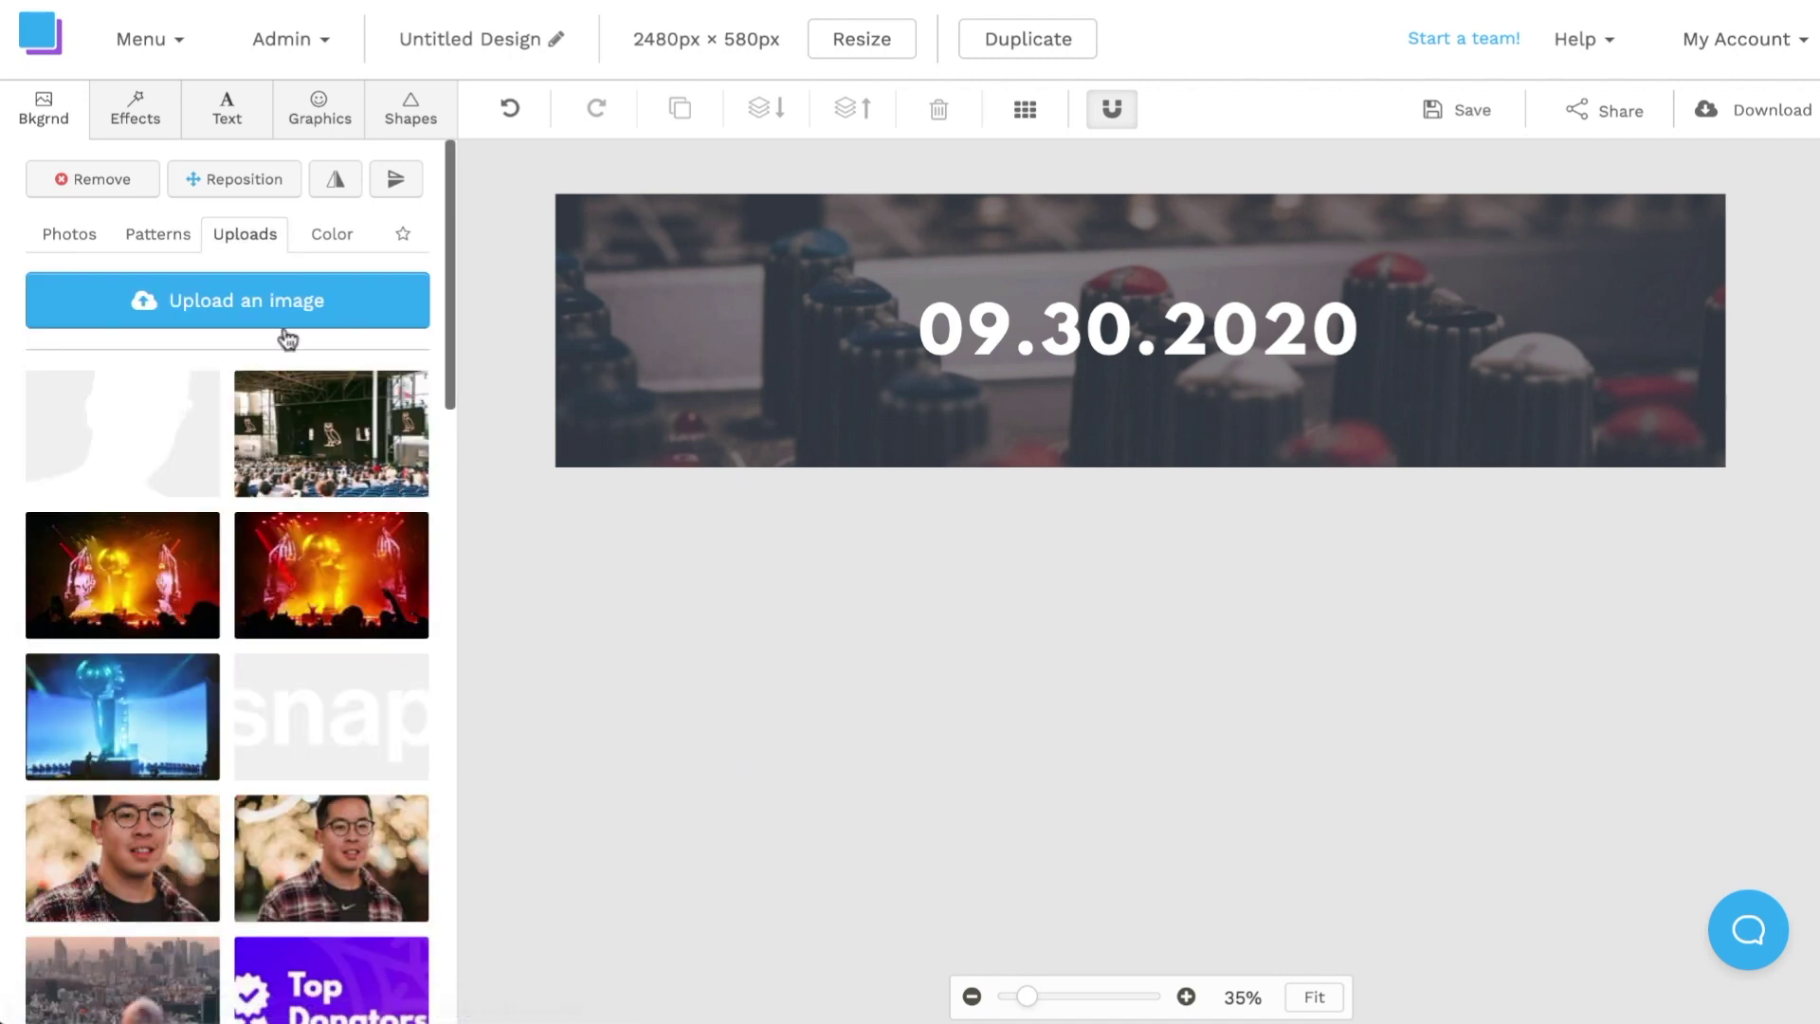
{"action": "left_click", "coordinate": [329, 239]}
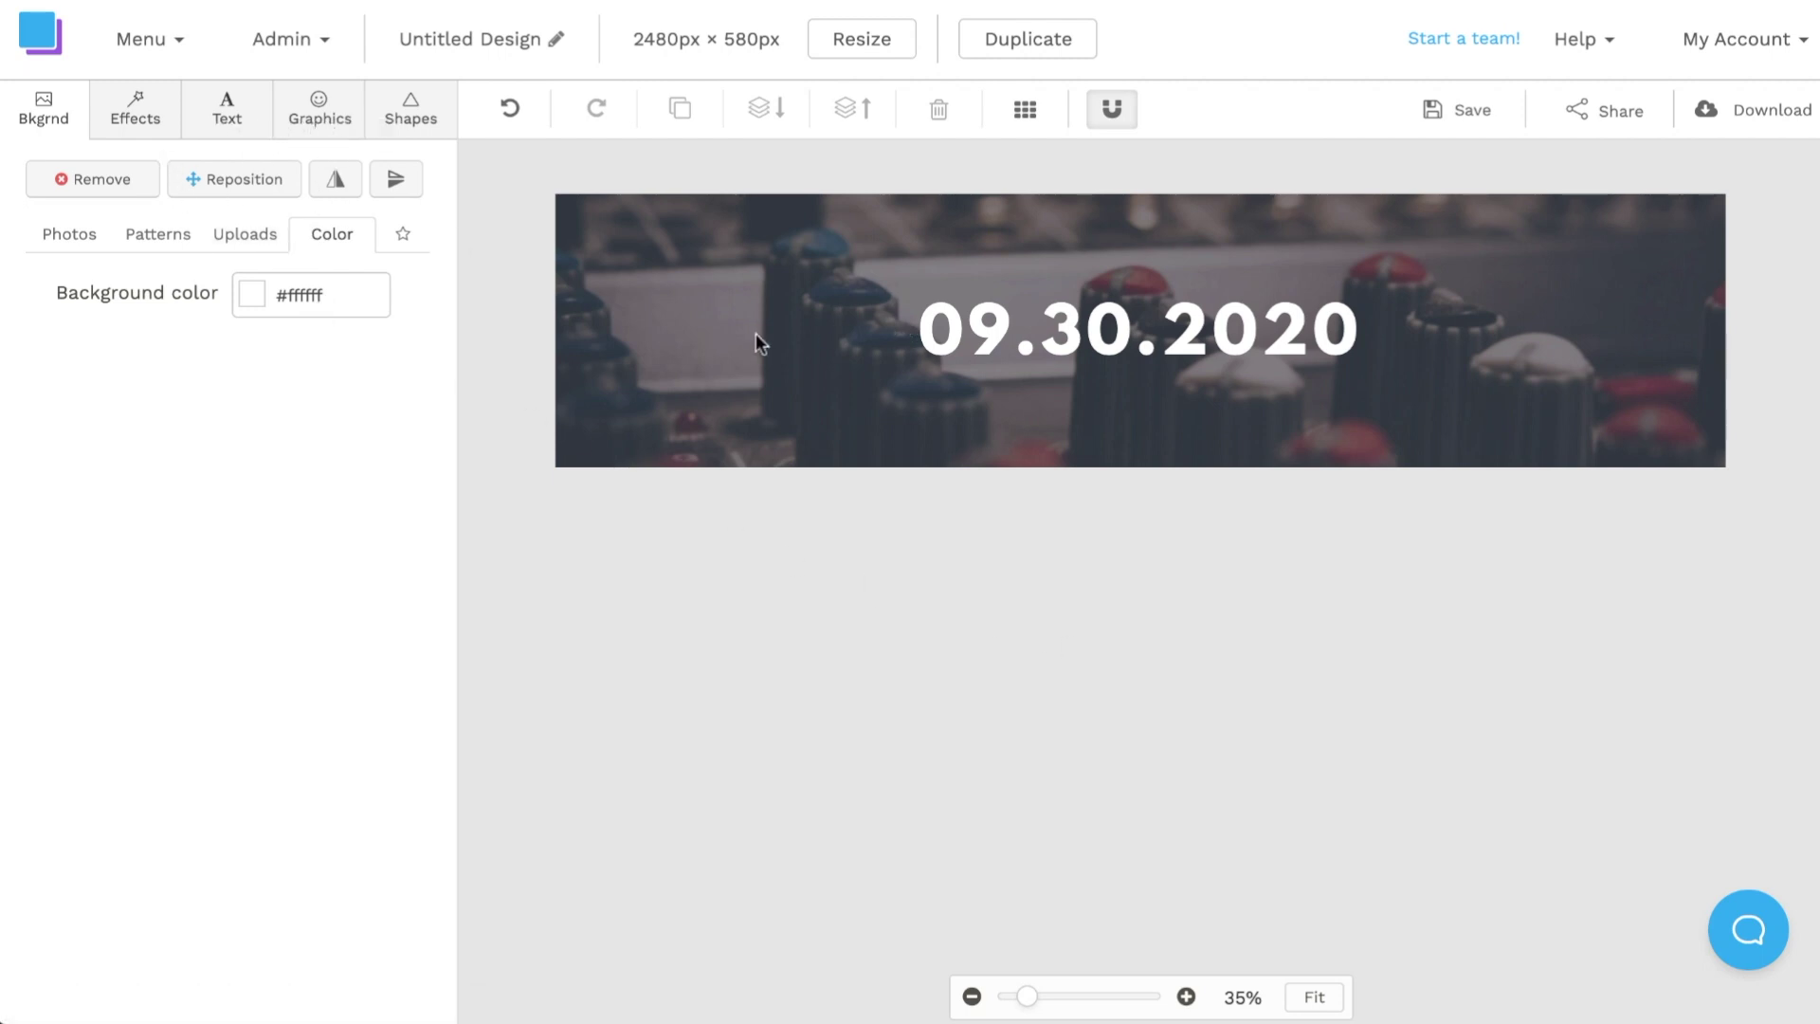
{"action": "left_click", "coordinate": [65, 227]}
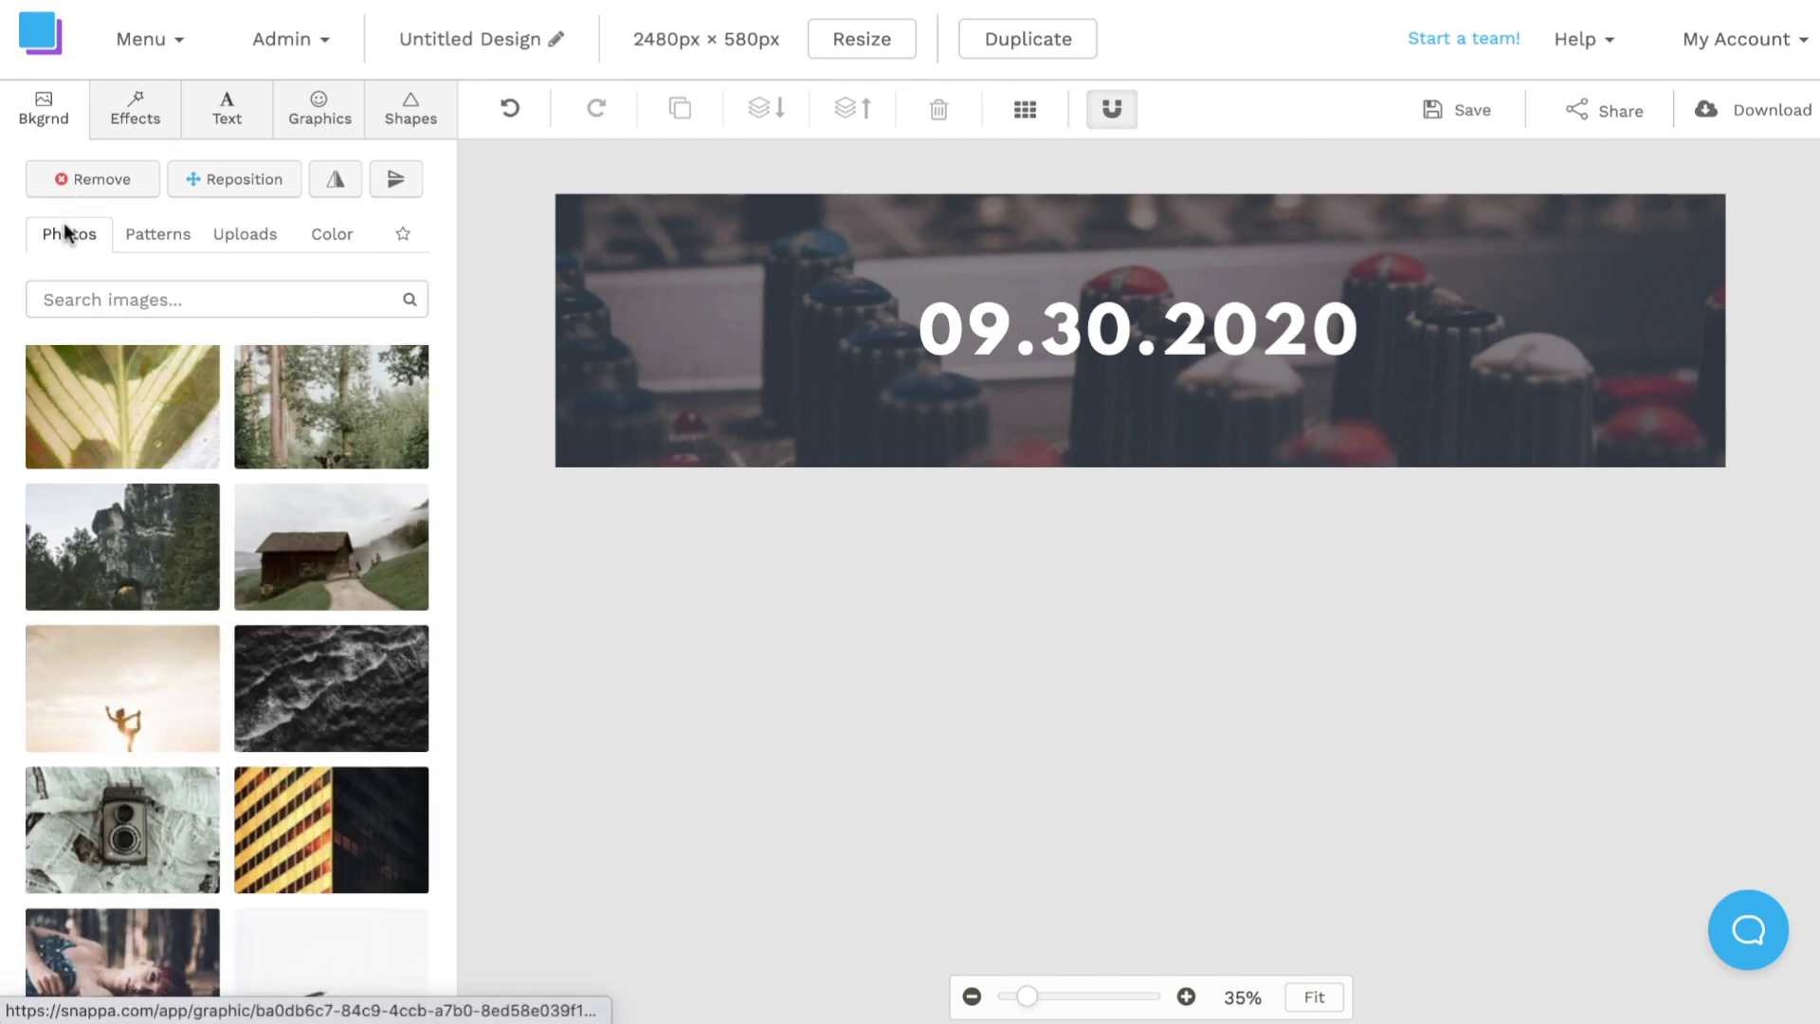
Search stock photos for 'new york' and use the grey aerial skyline as background
{"action": "left_click", "coordinate": [220, 302]}
{"action": "type", "text": "n"}
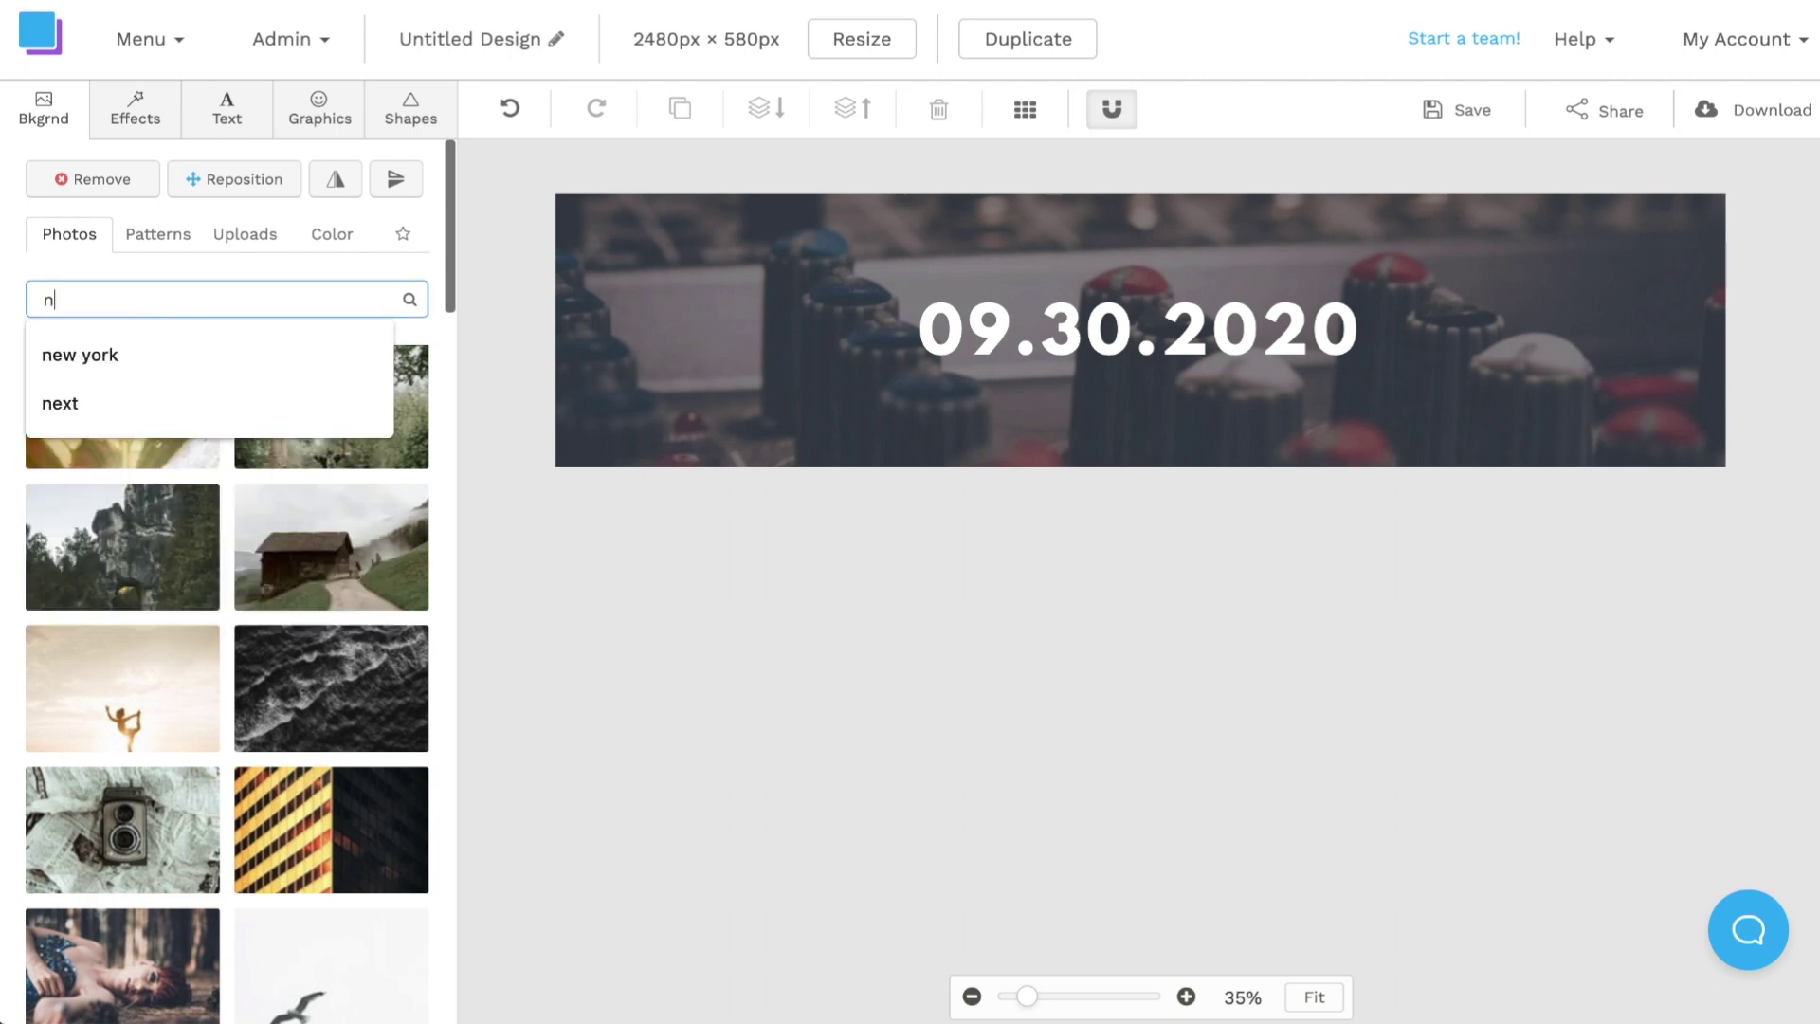
{"action": "type", "text": "ew york"}
{"action": "key", "text": "Return"}
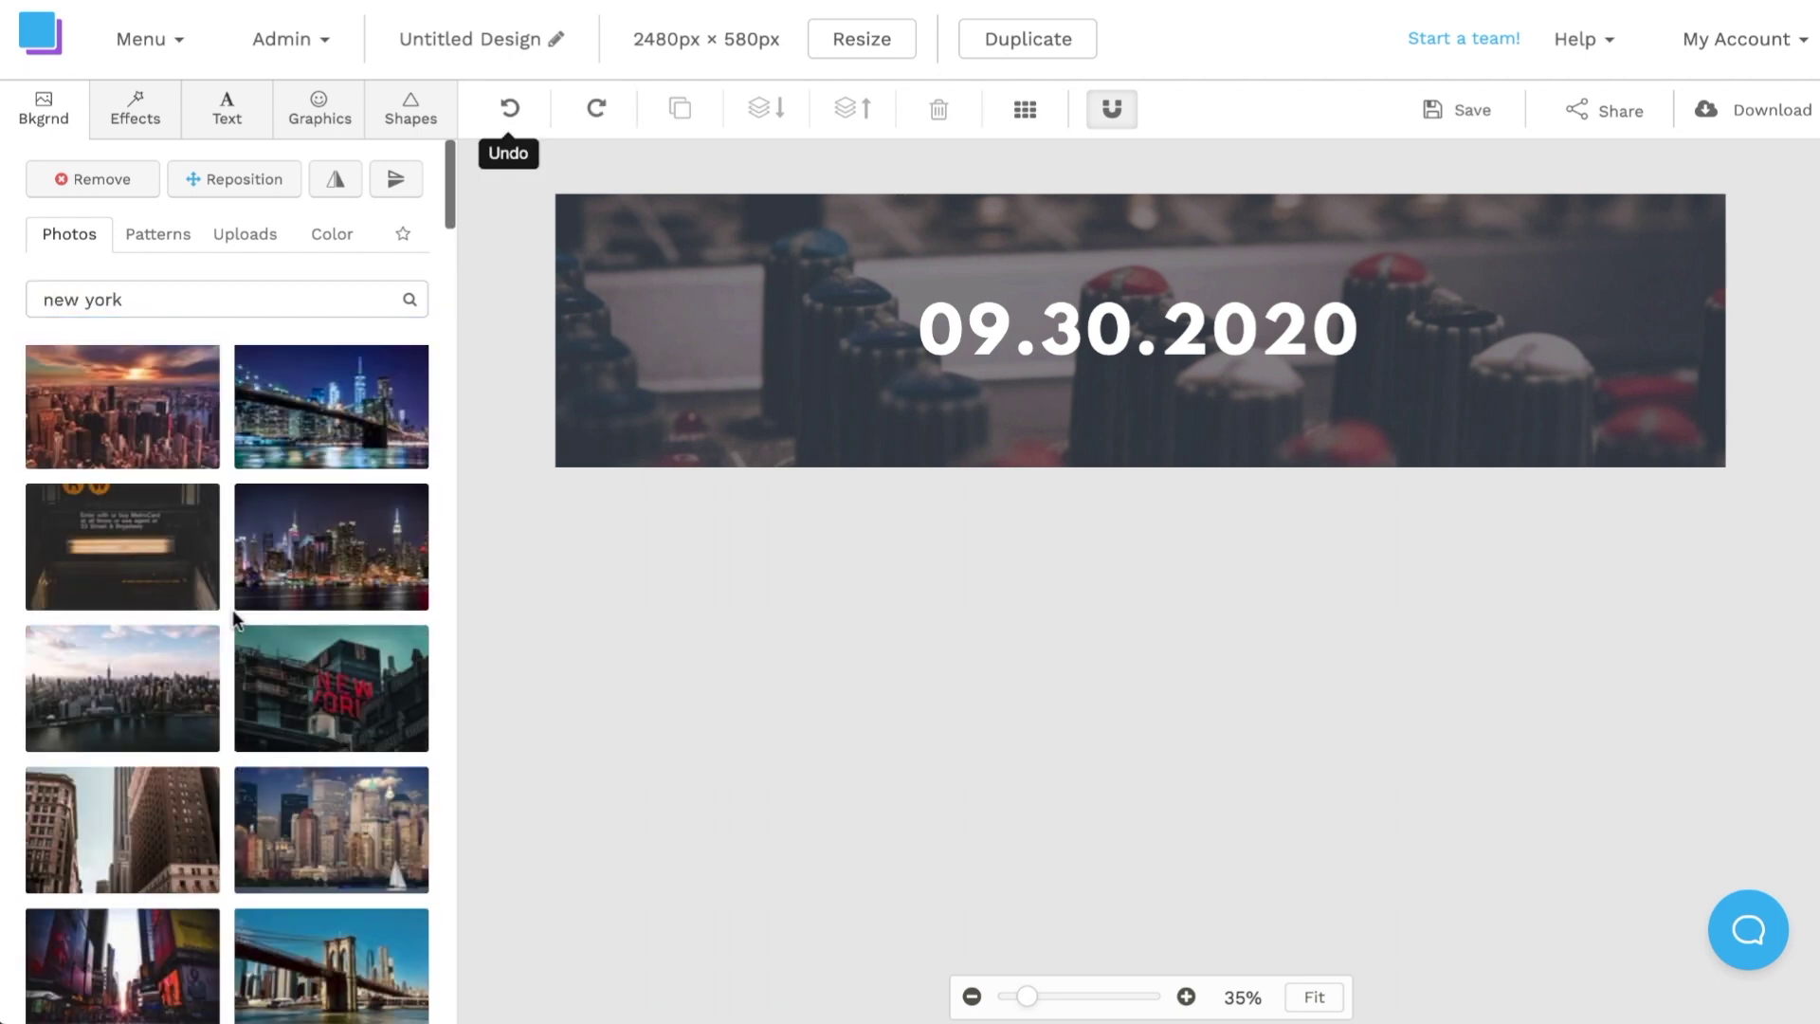
{"action": "scroll", "coordinate": [237, 645], "scroll_direction": "down", "scroll_amount": 3}
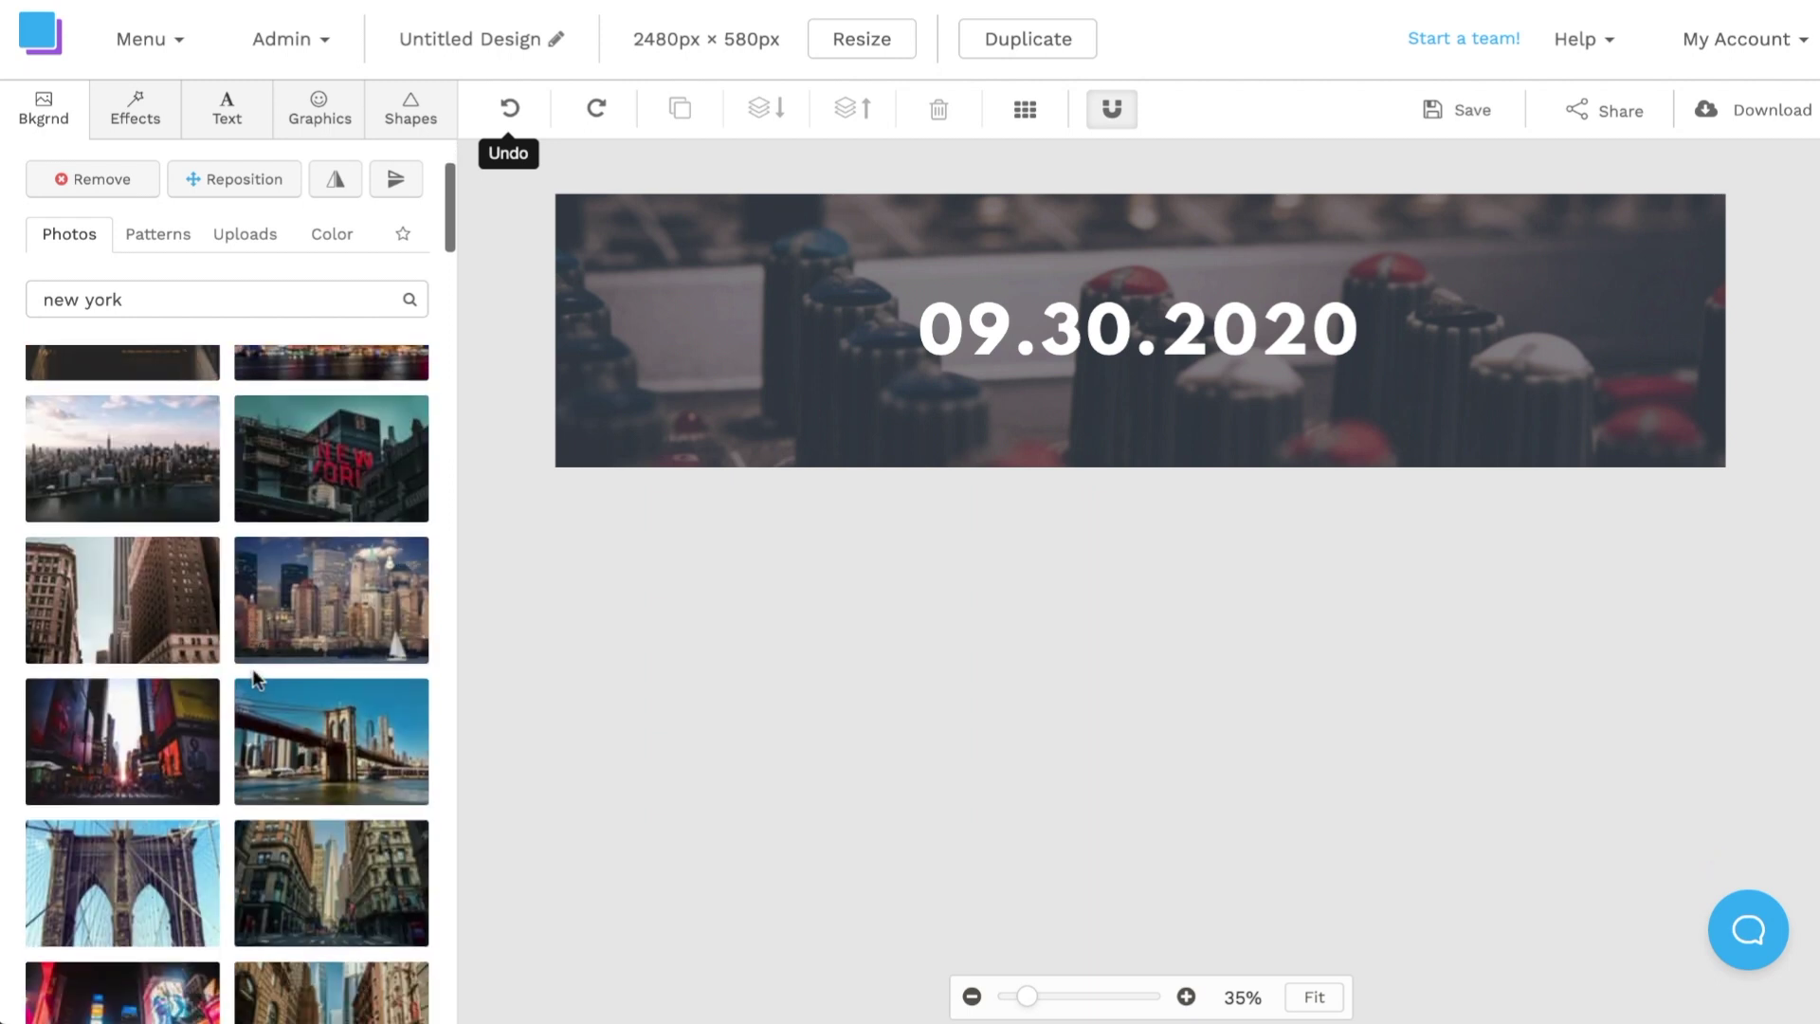
{"action": "scroll", "coordinate": [237, 692], "scroll_direction": "down", "scroll_amount": 8}
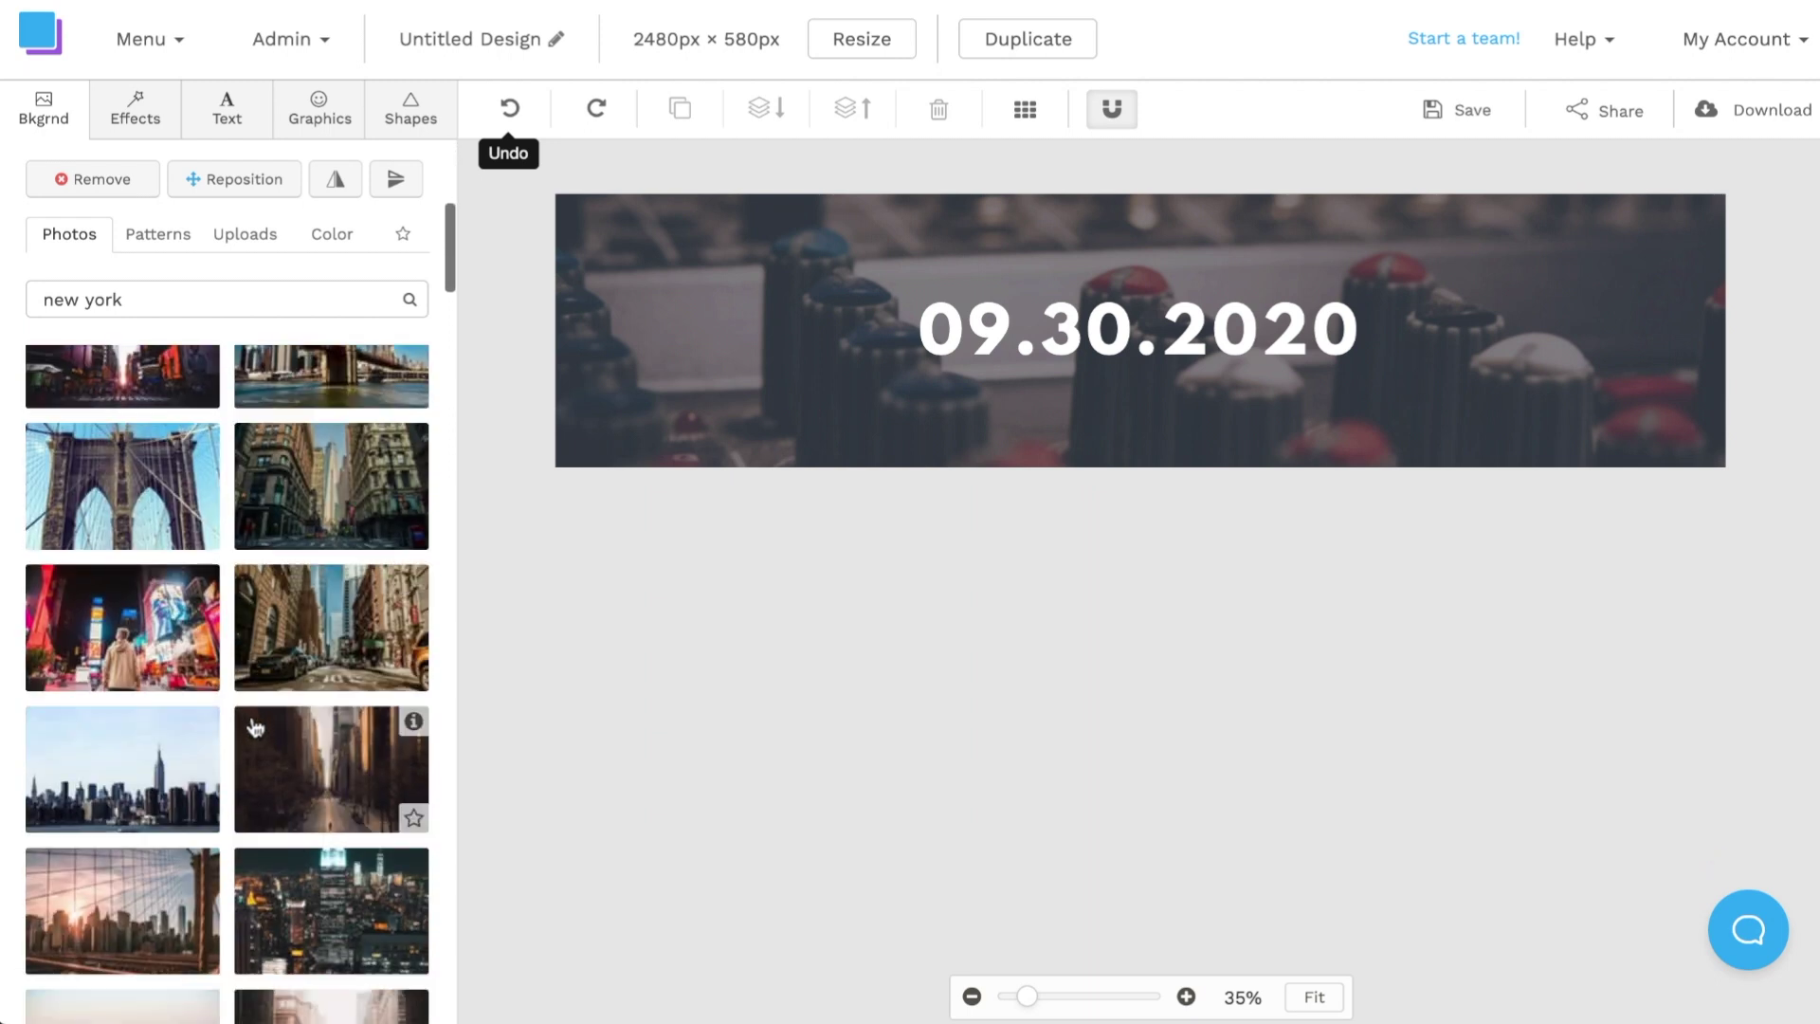
{"action": "scroll", "coordinate": [254, 729], "scroll_direction": "down", "scroll_amount": 10}
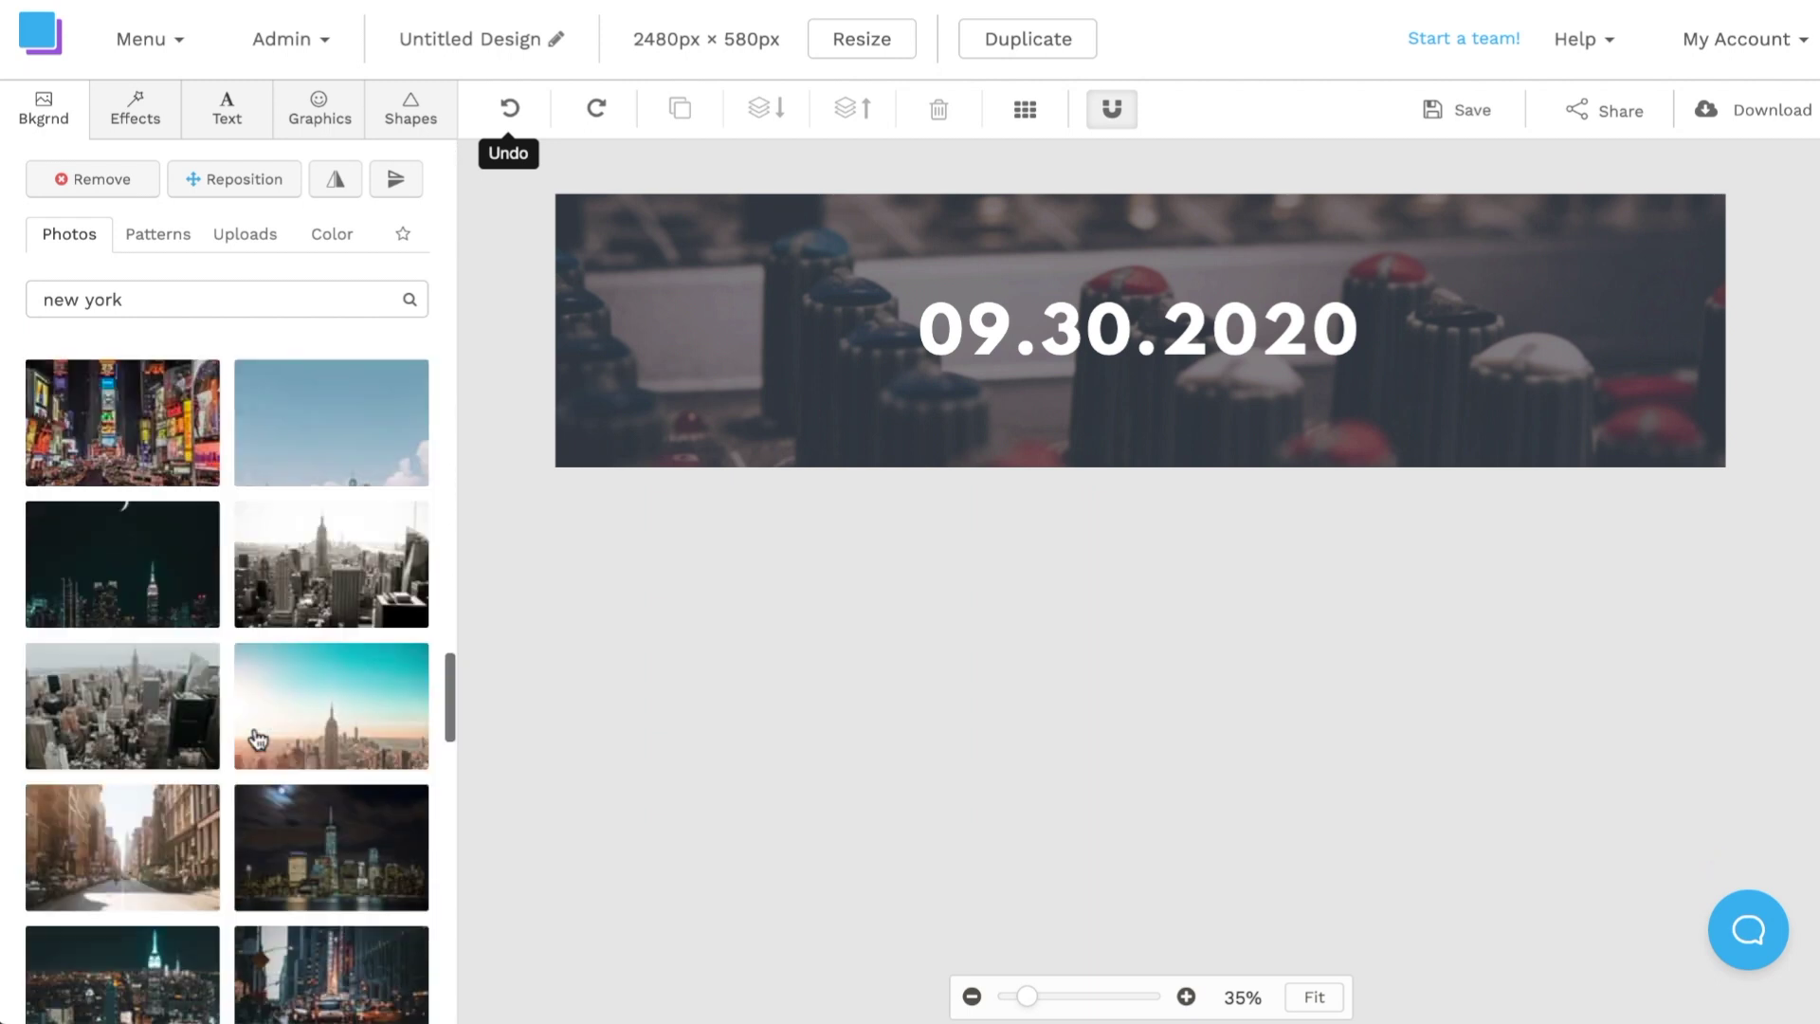
{"action": "left_click", "coordinate": [121, 704]}
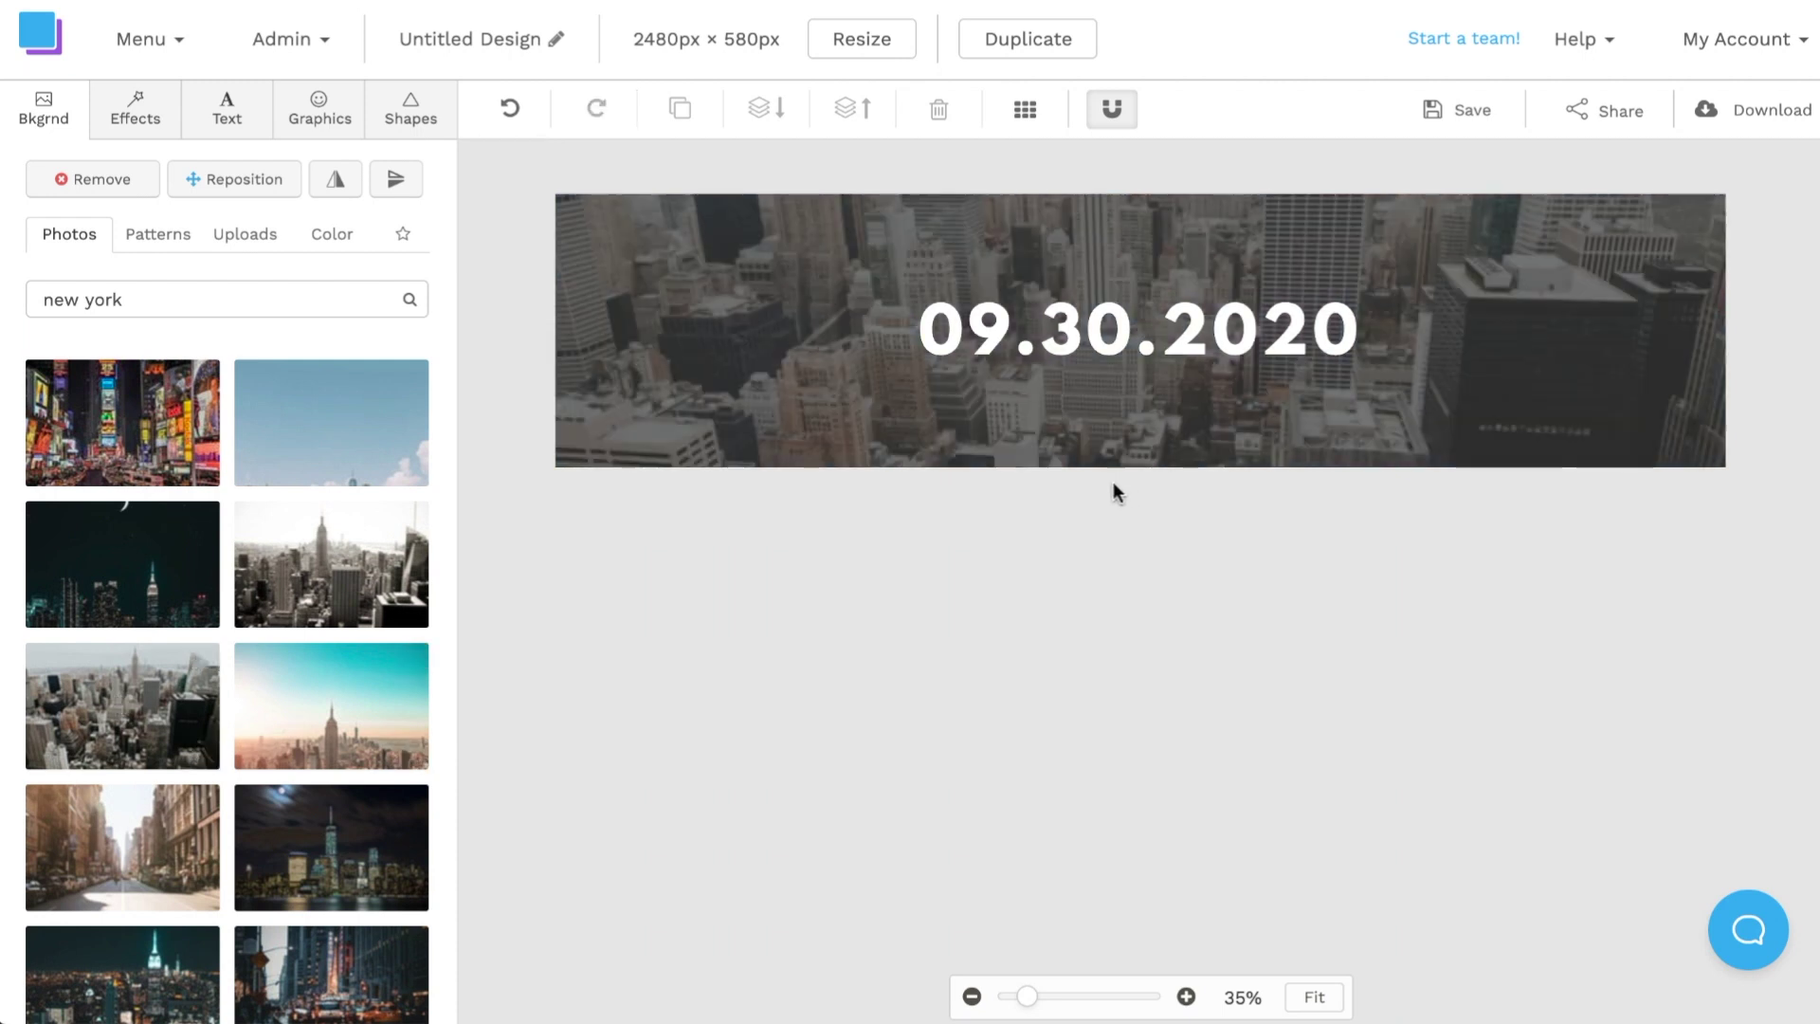
Reposition the skyline background slightly upward at its original scale and apply it
{"action": "left_click", "coordinate": [259, 185]}
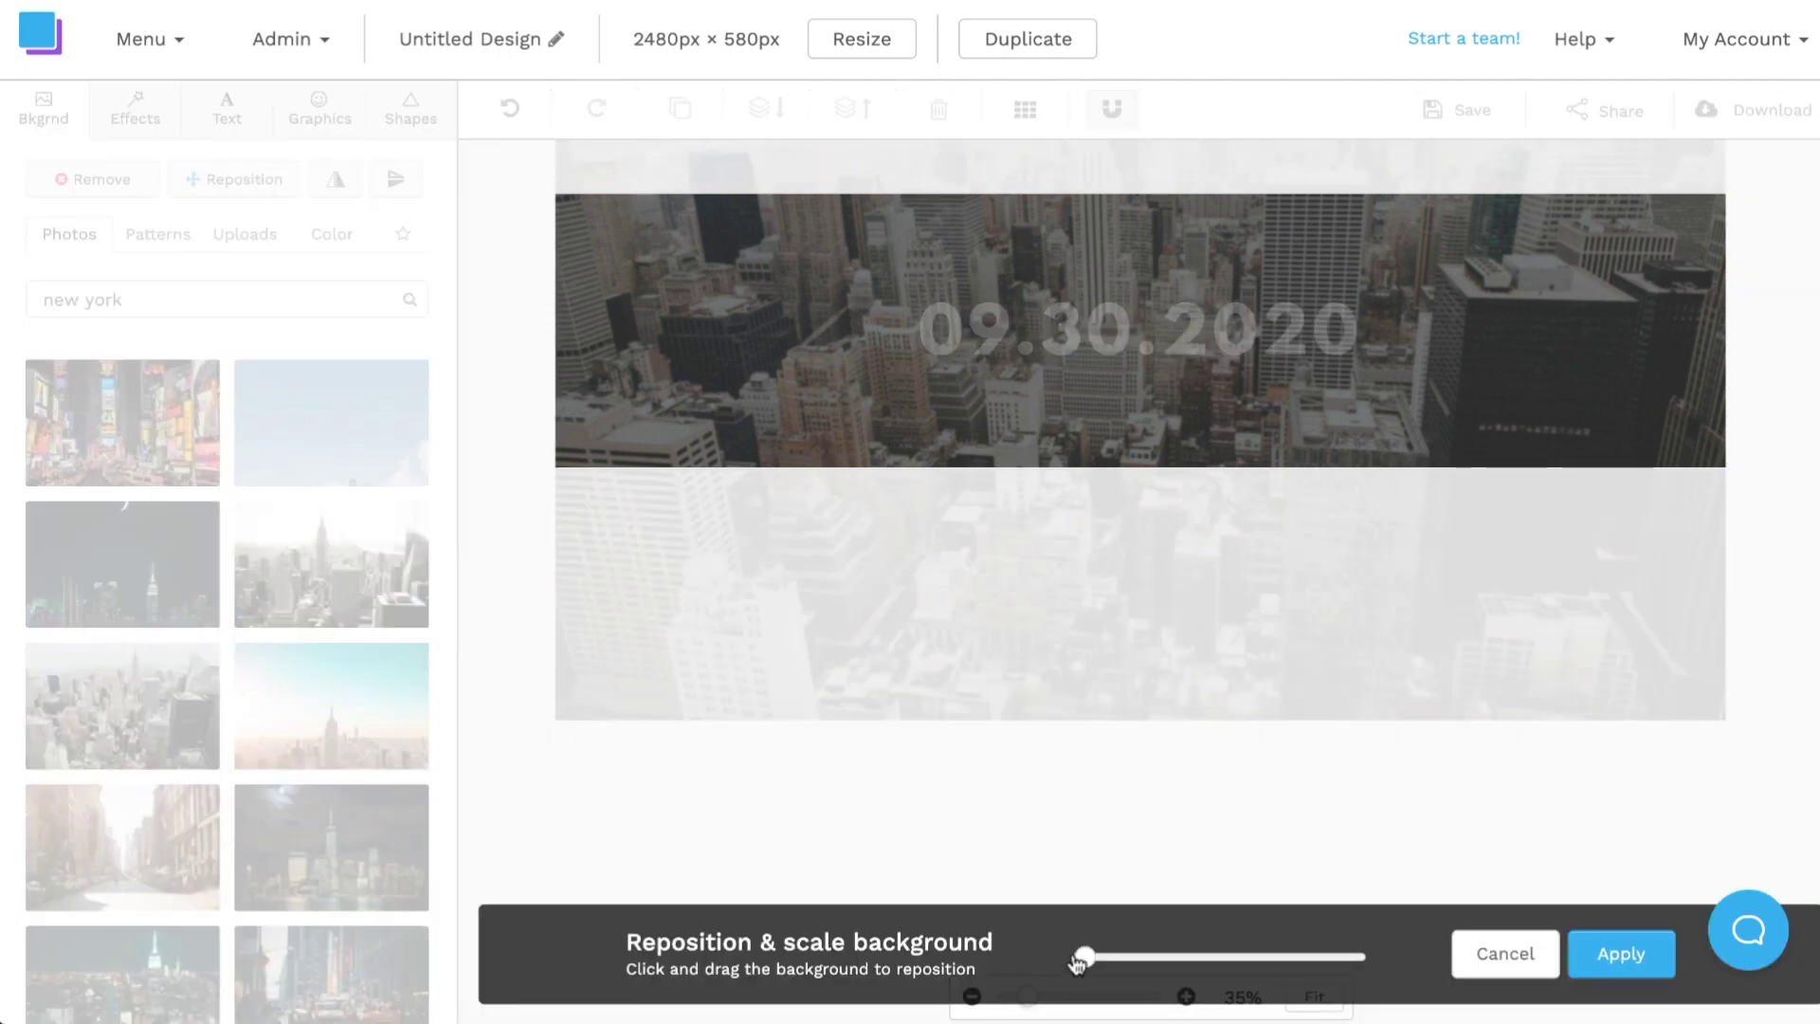
{"action": "mouse_move", "coordinate": [1083, 957]}
{"action": "left_mouse_down"}
{"action": "mouse_move", "coordinate": [1223, 957]}
{"action": "mouse_move", "coordinate": [1056, 950]}
{"action": "left_mouse_up"}
{"action": "left_click_drag", "start_coordinate": [1361, 407], "coordinate": [1340, 475]}
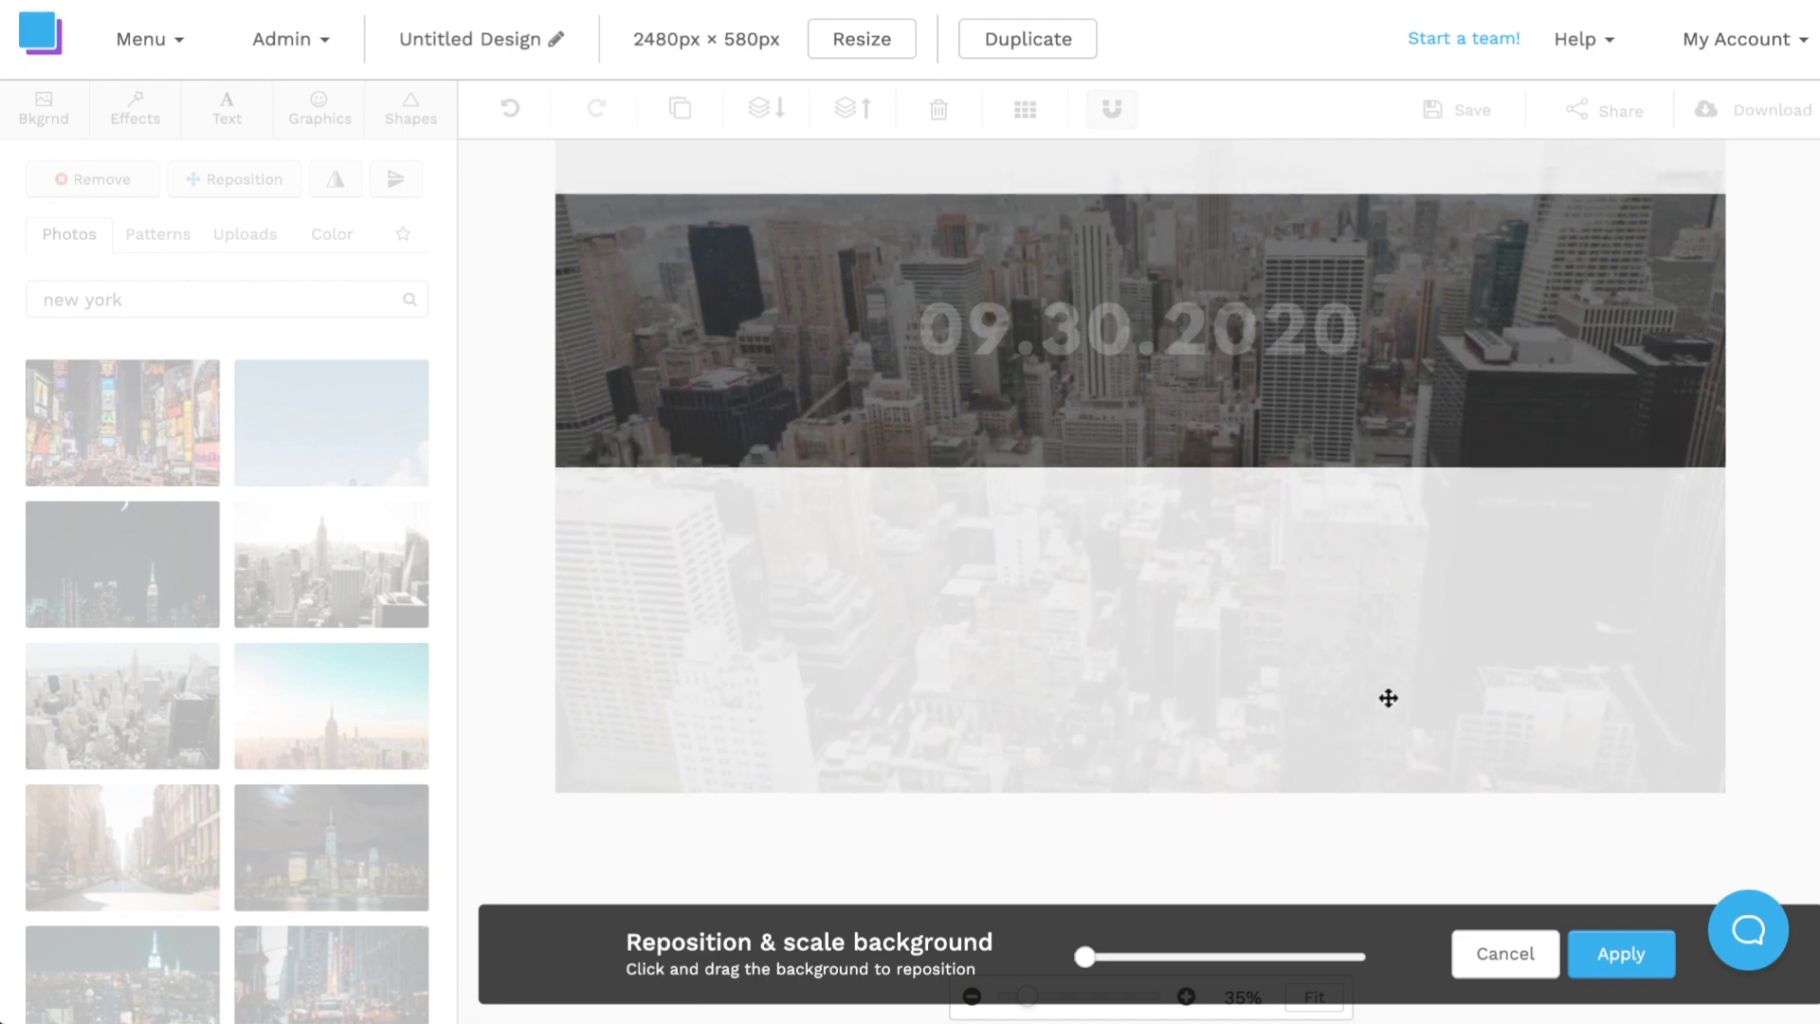
{"action": "left_click", "coordinate": [1623, 955]}
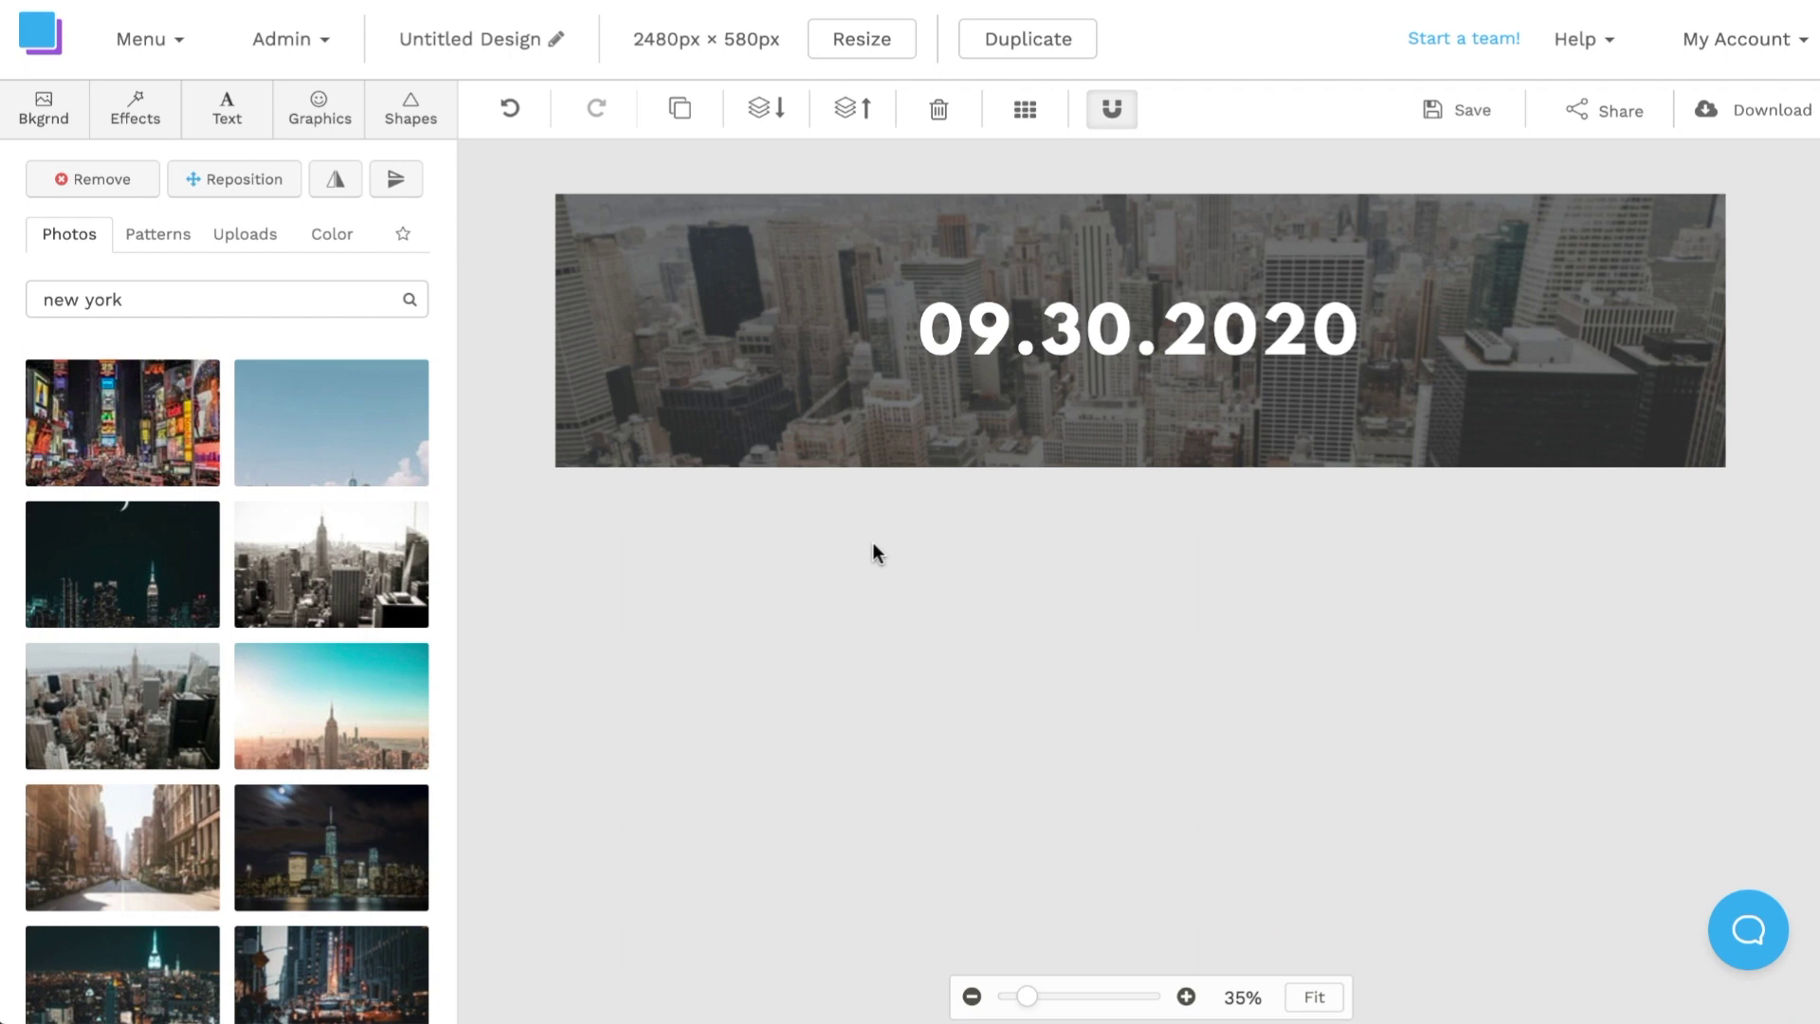
Upload 'japan website 11.jpg' from the Finder folder into Snappa's Uploads
{"action": "left_click", "coordinate": [252, 242]}
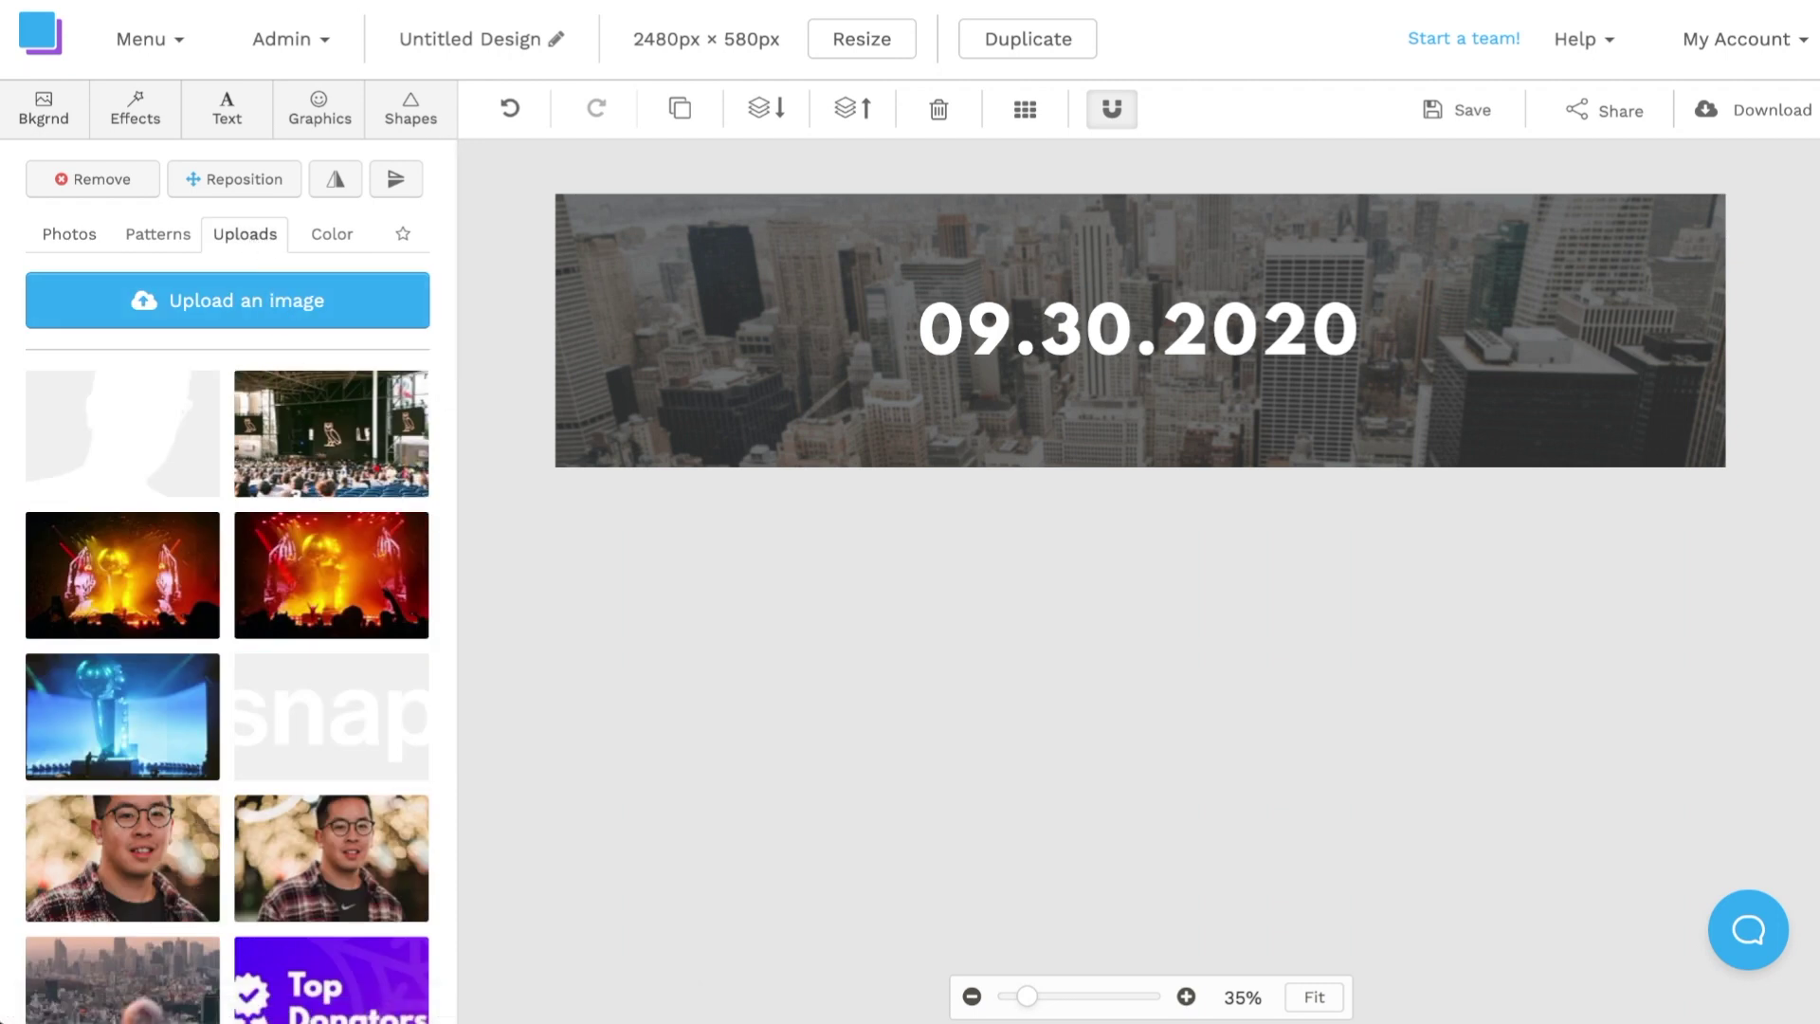
{"action": "key", "text": "super+Tab"}
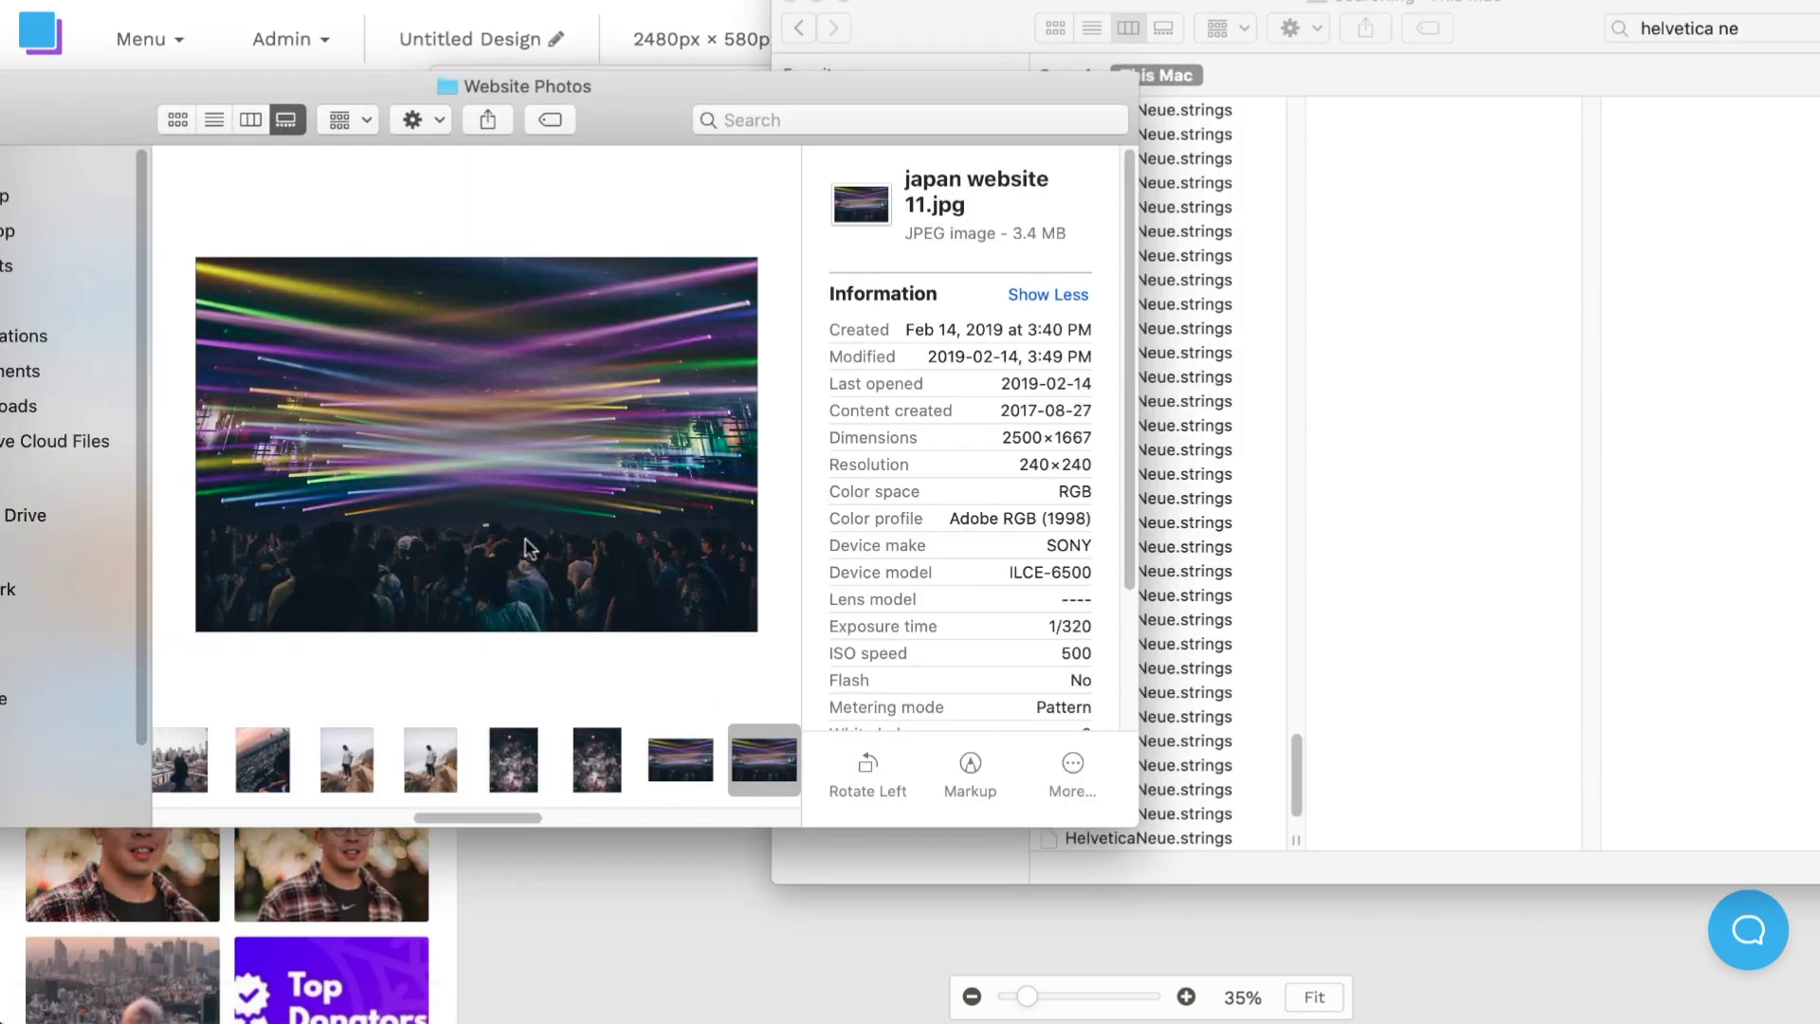
{"action": "left_click", "coordinate": [787, 3]}
{"action": "left_click_drag", "start_coordinate": [617, 113], "coordinate": [1368, 117]}
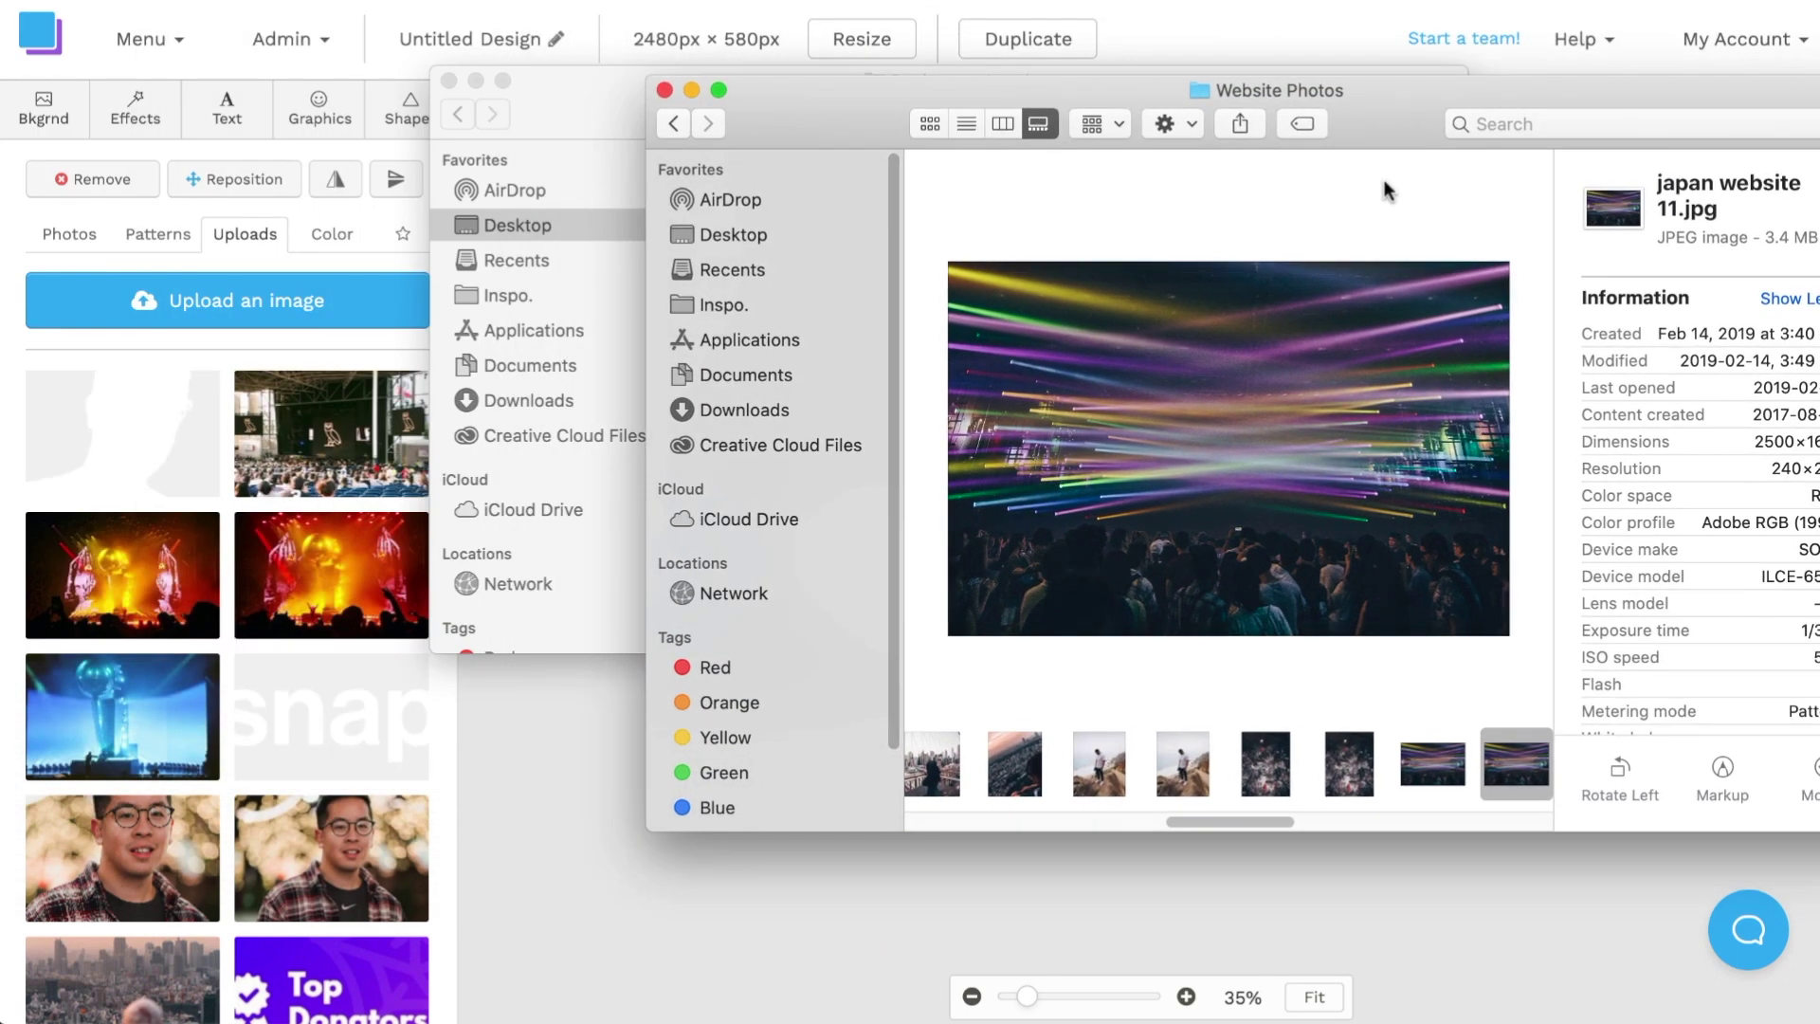
{"action": "left_click_drag", "start_coordinate": [1508, 768], "coordinate": [220, 523]}
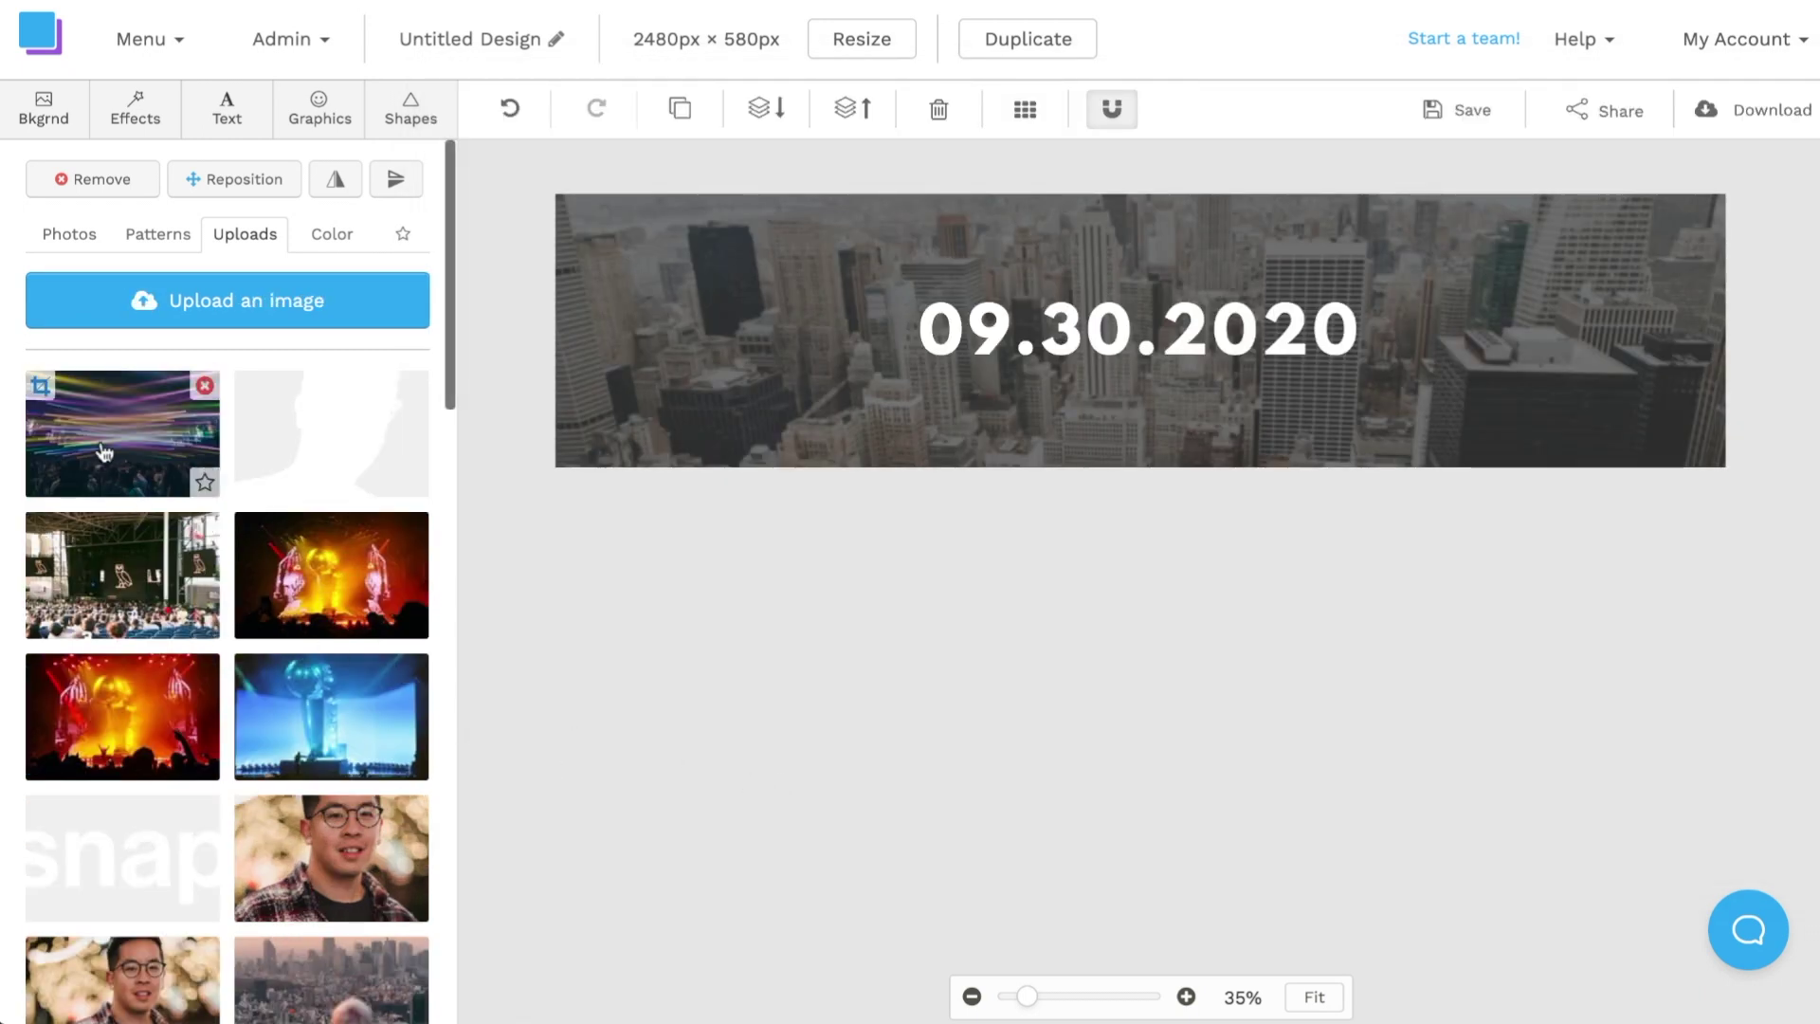
Set the light-streaks concert photo as the banner background and reposition it behind the date
{"action": "left_click", "coordinate": [104, 452]}
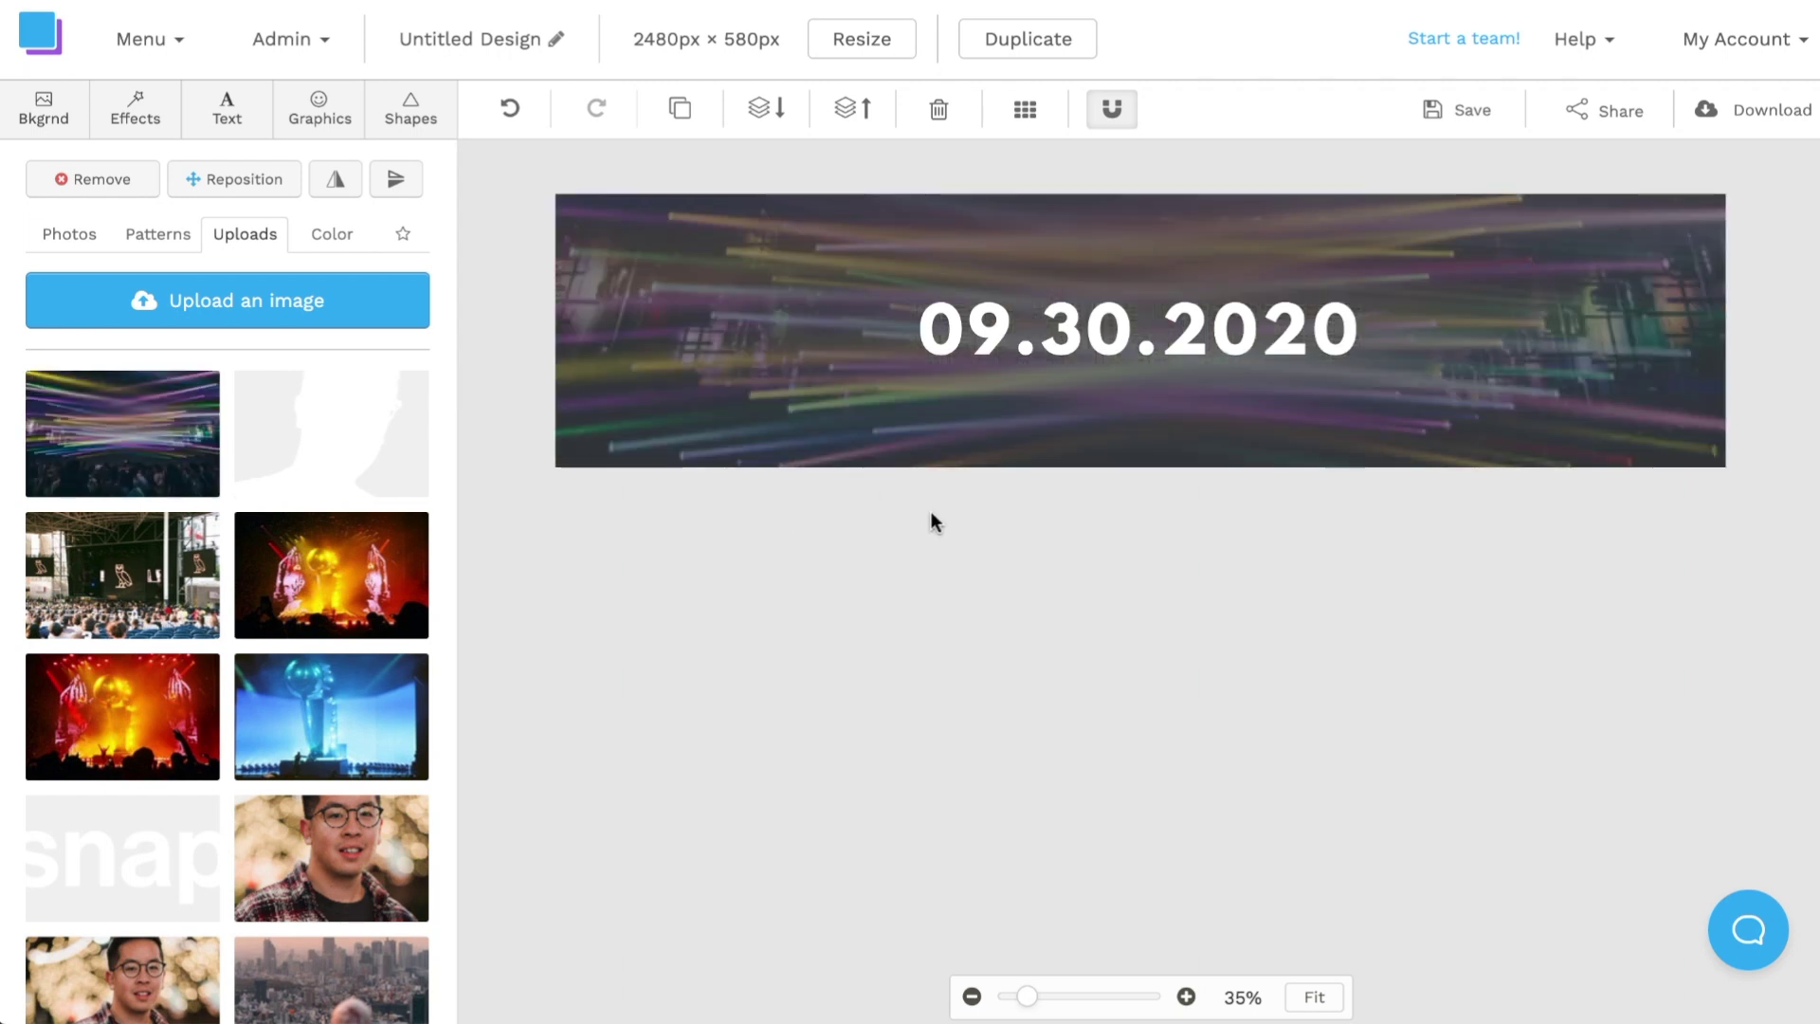
{"action": "left_click", "coordinate": [235, 190]}
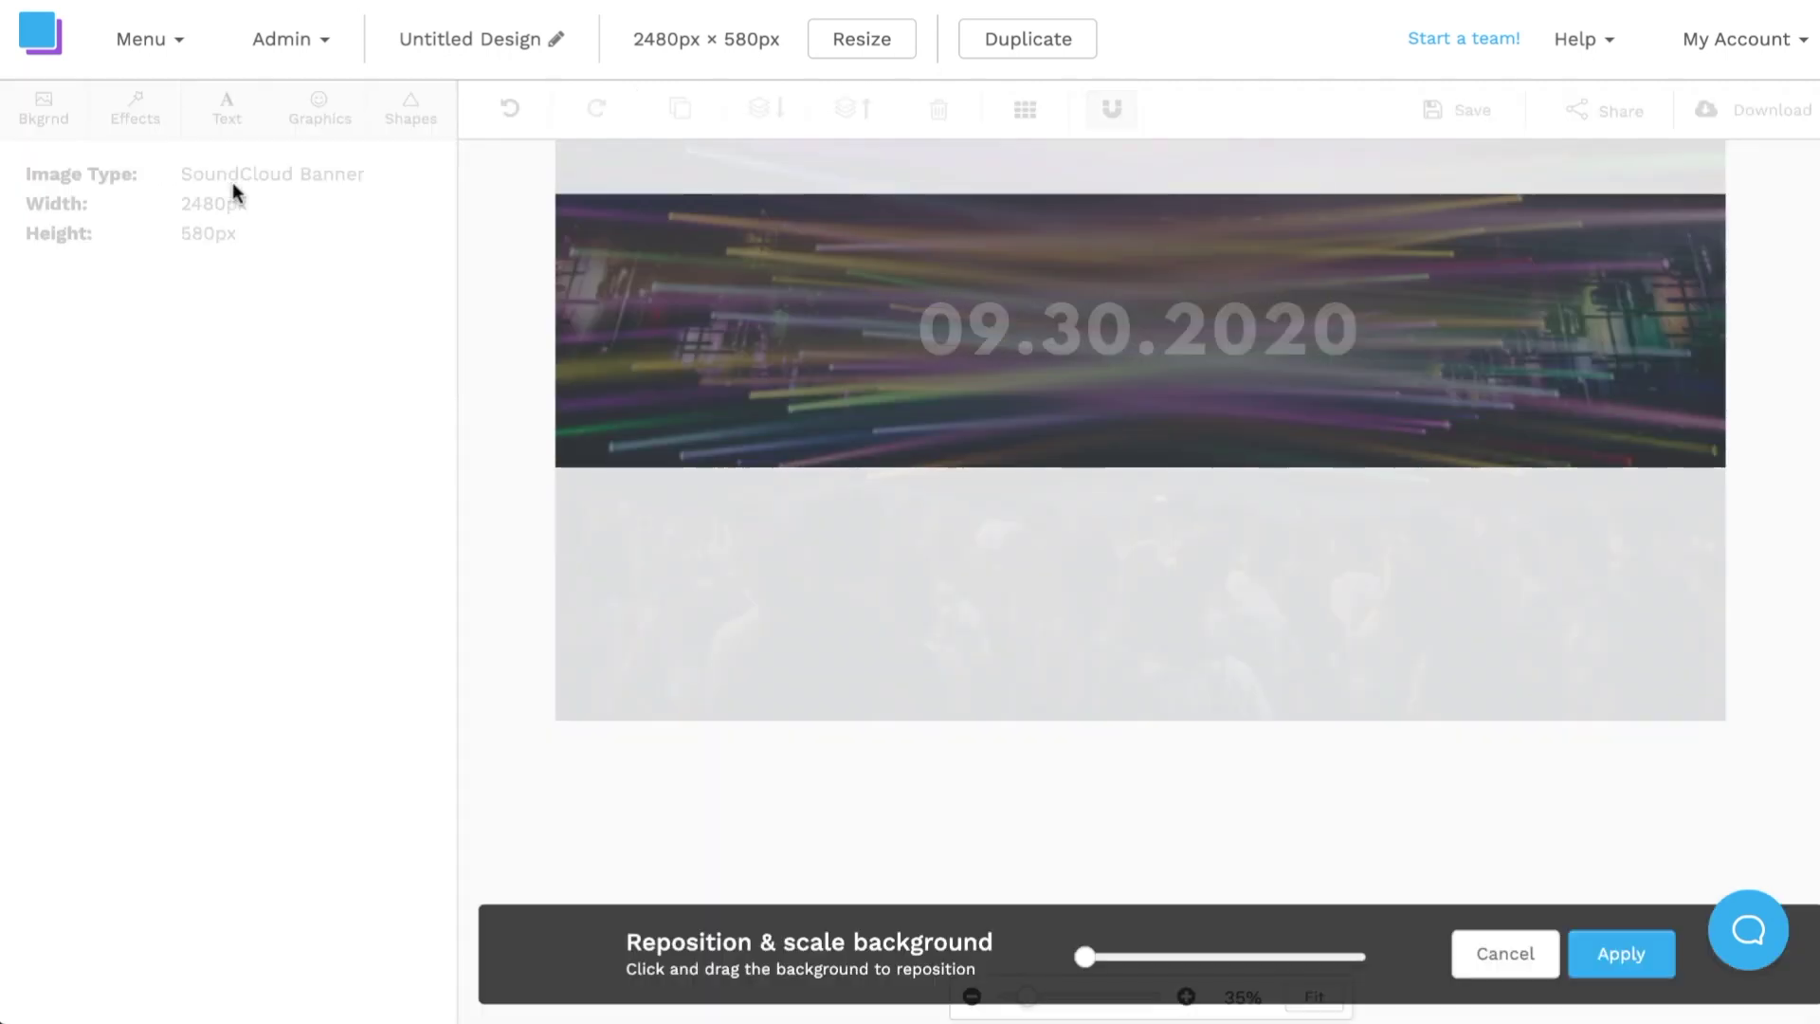
{"action": "left_click_drag", "start_coordinate": [1083, 959], "coordinate": [1020, 942]}
{"action": "mouse_move", "coordinate": [1414, 388]}
{"action": "left_mouse_down"}
{"action": "mouse_move", "coordinate": [1414, 342]}
{"action": "mouse_move", "coordinate": [1405, 406]}
{"action": "left_mouse_up"}
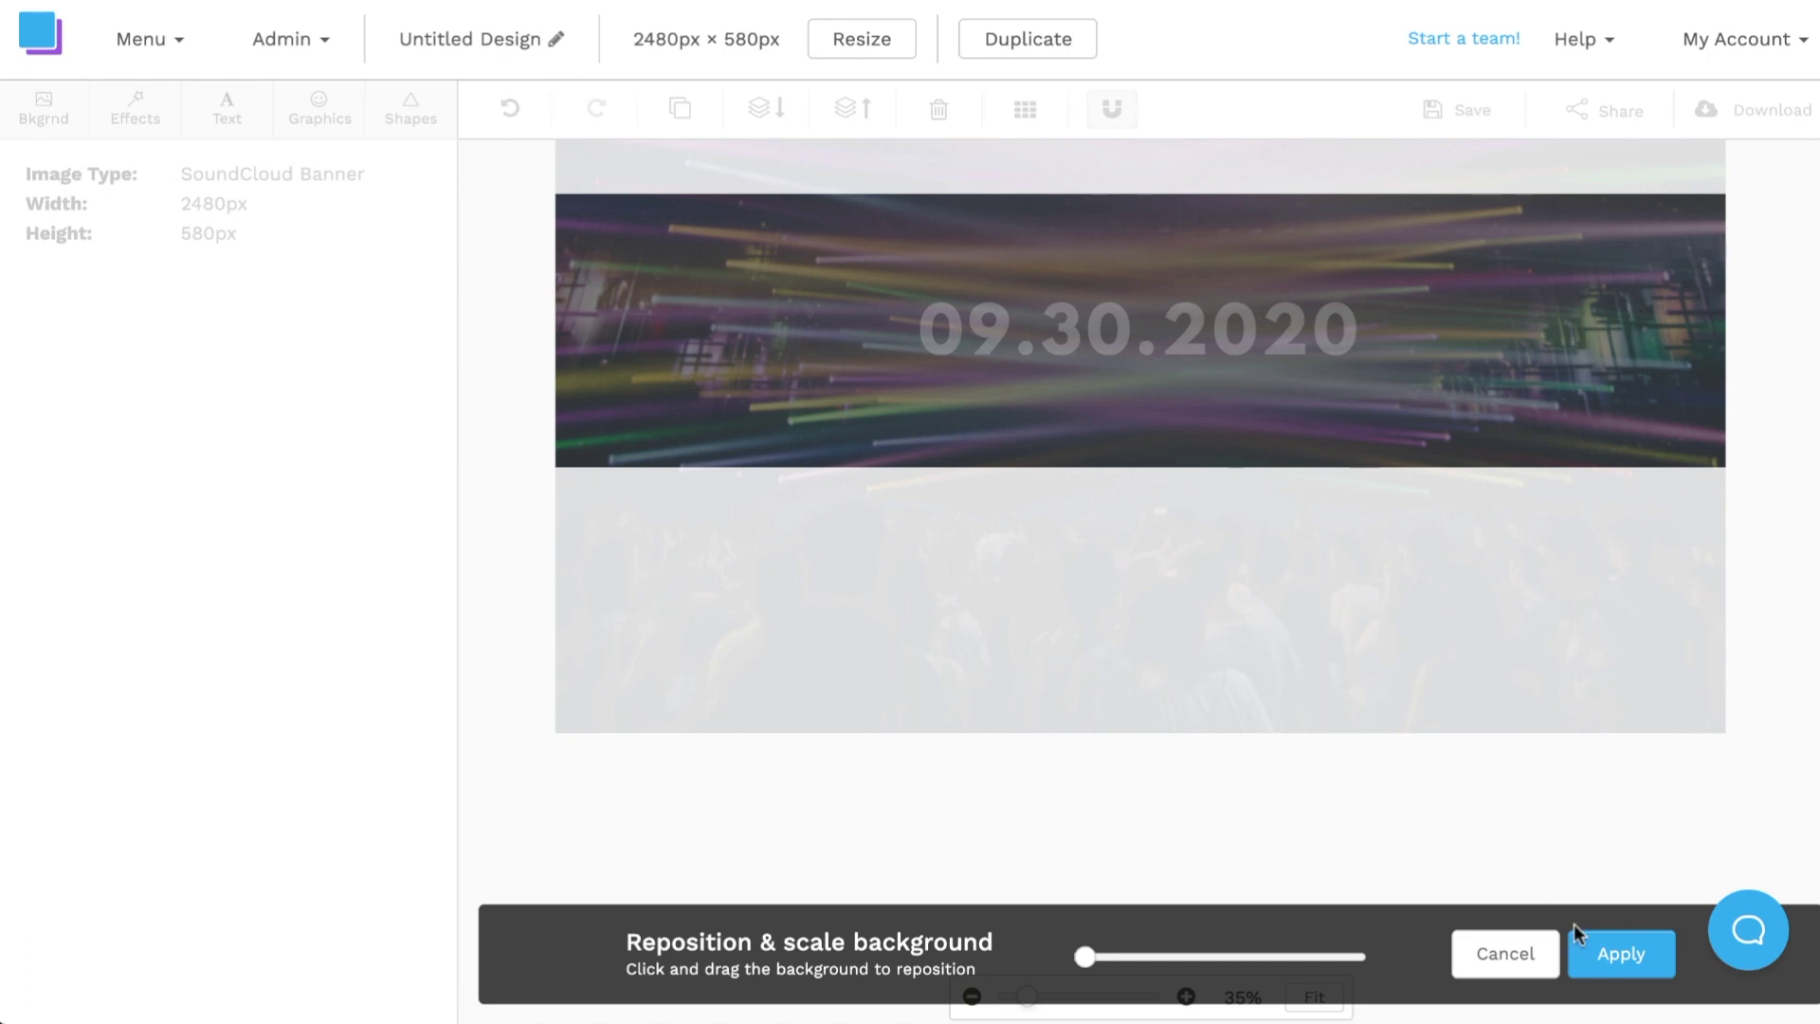
{"action": "left_click", "coordinate": [1620, 955]}
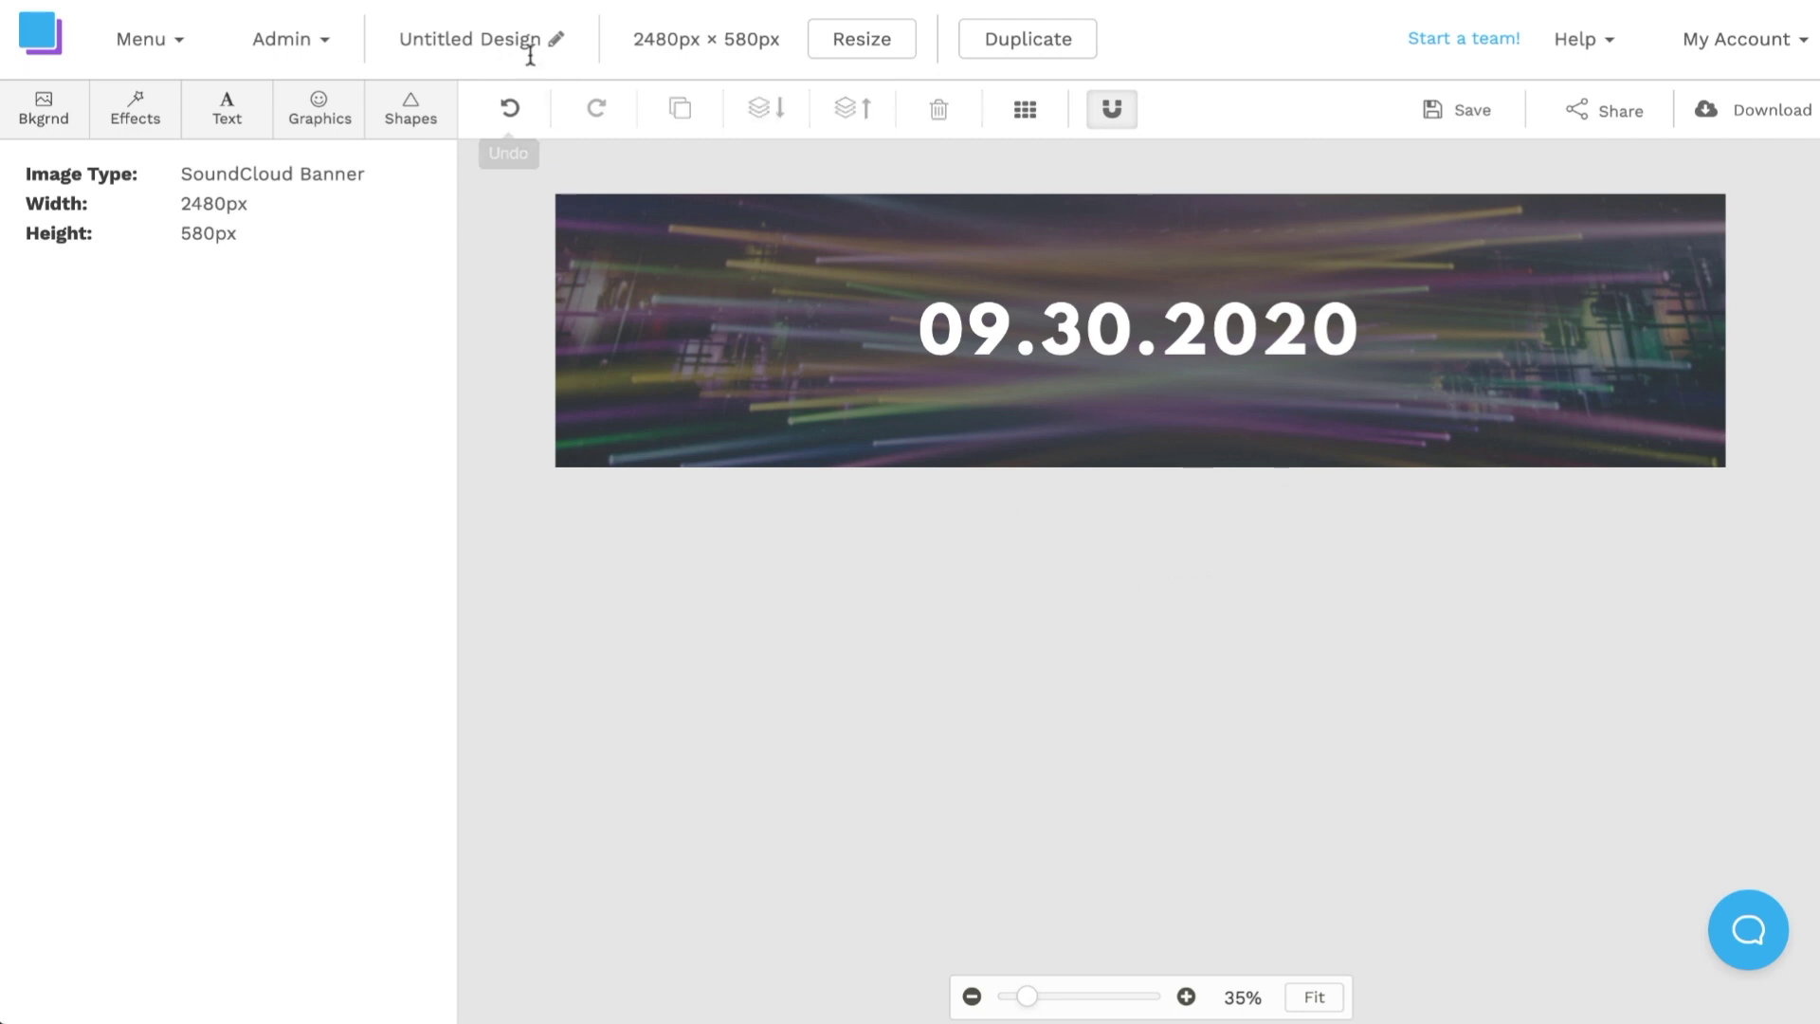
Rename the design to 'Album Banner' and save it to All your graphics
{"action": "left_click", "coordinate": [554, 40]}
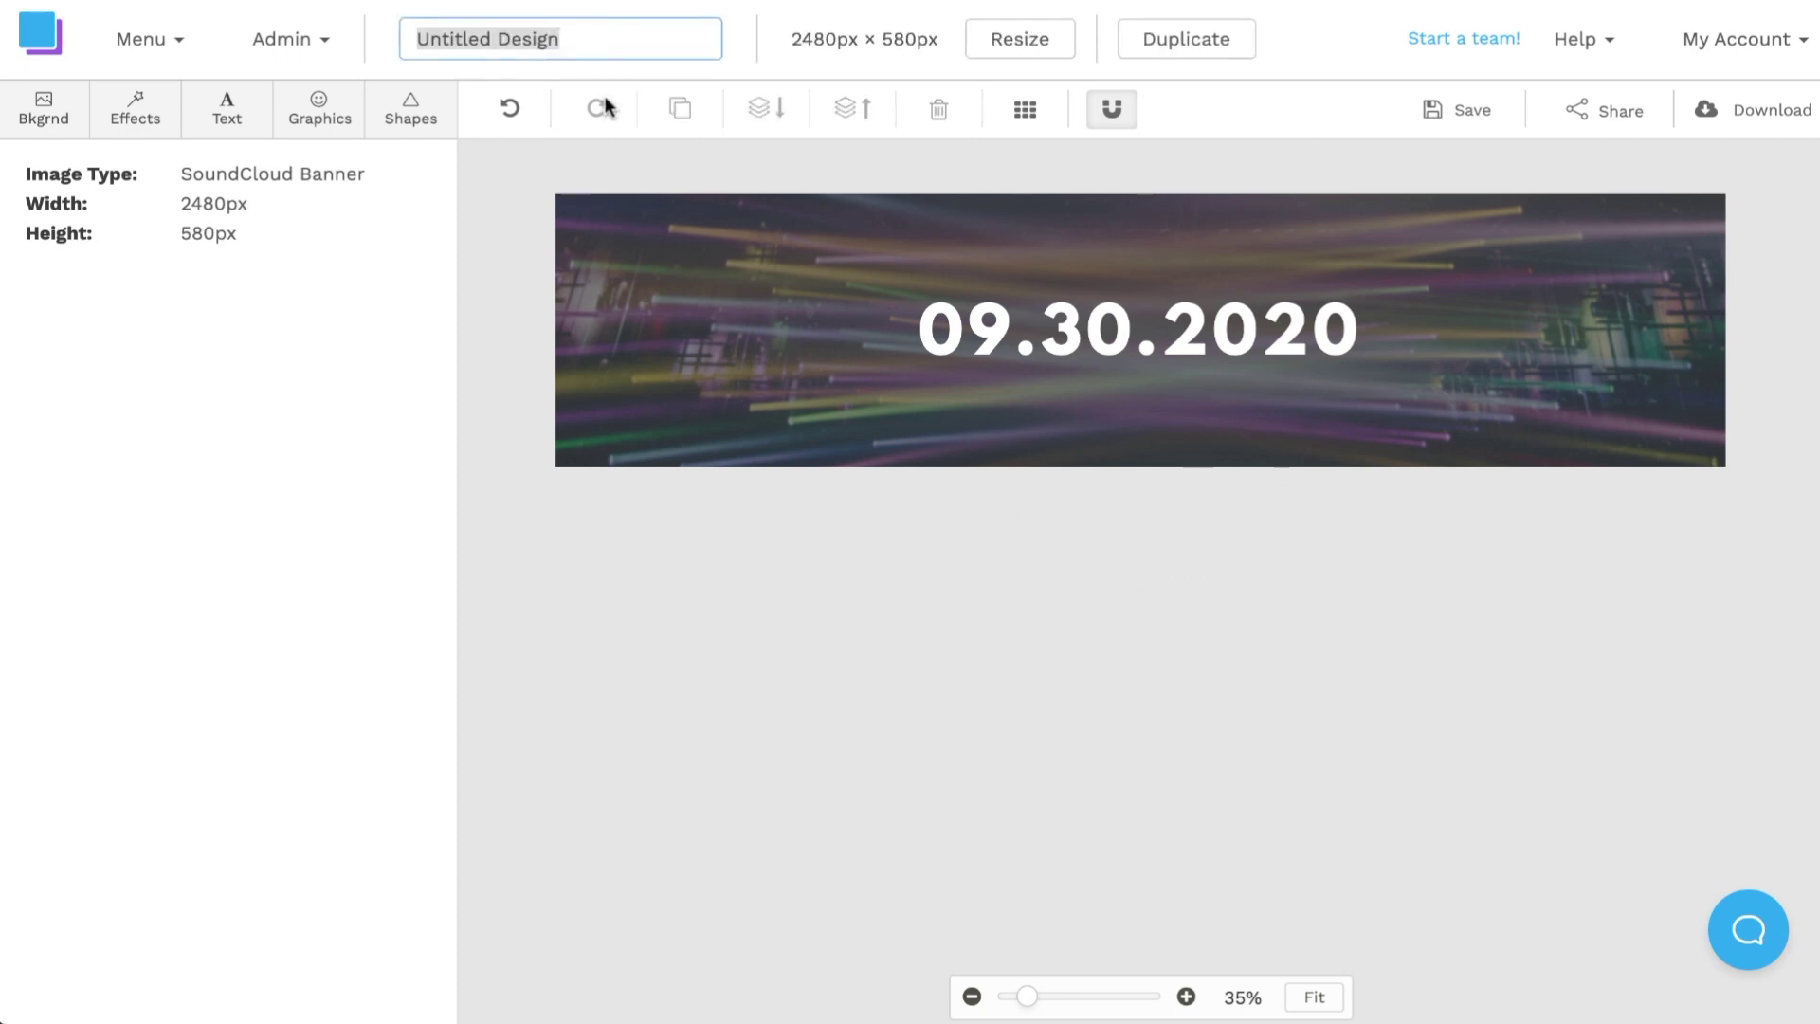
{"action": "type", "text": "Alb"}
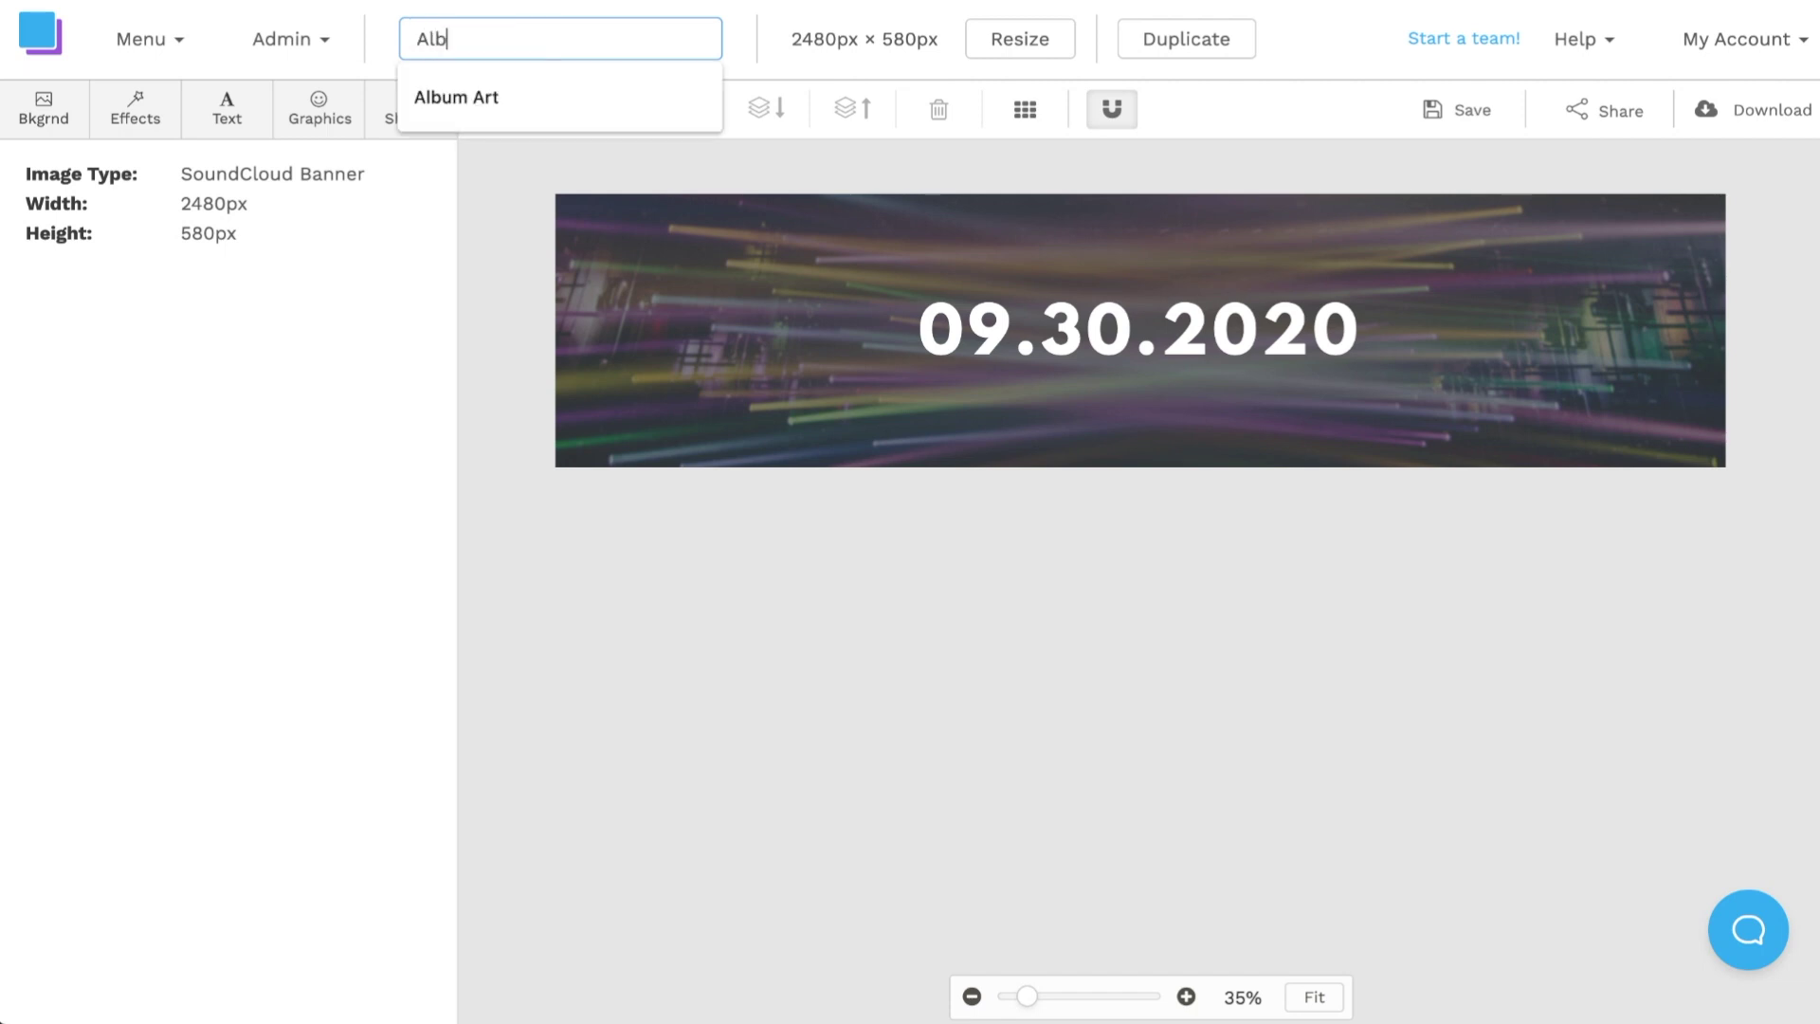
{"action": "type", "text": "um Banner"}
{"action": "key", "text": "Return"}
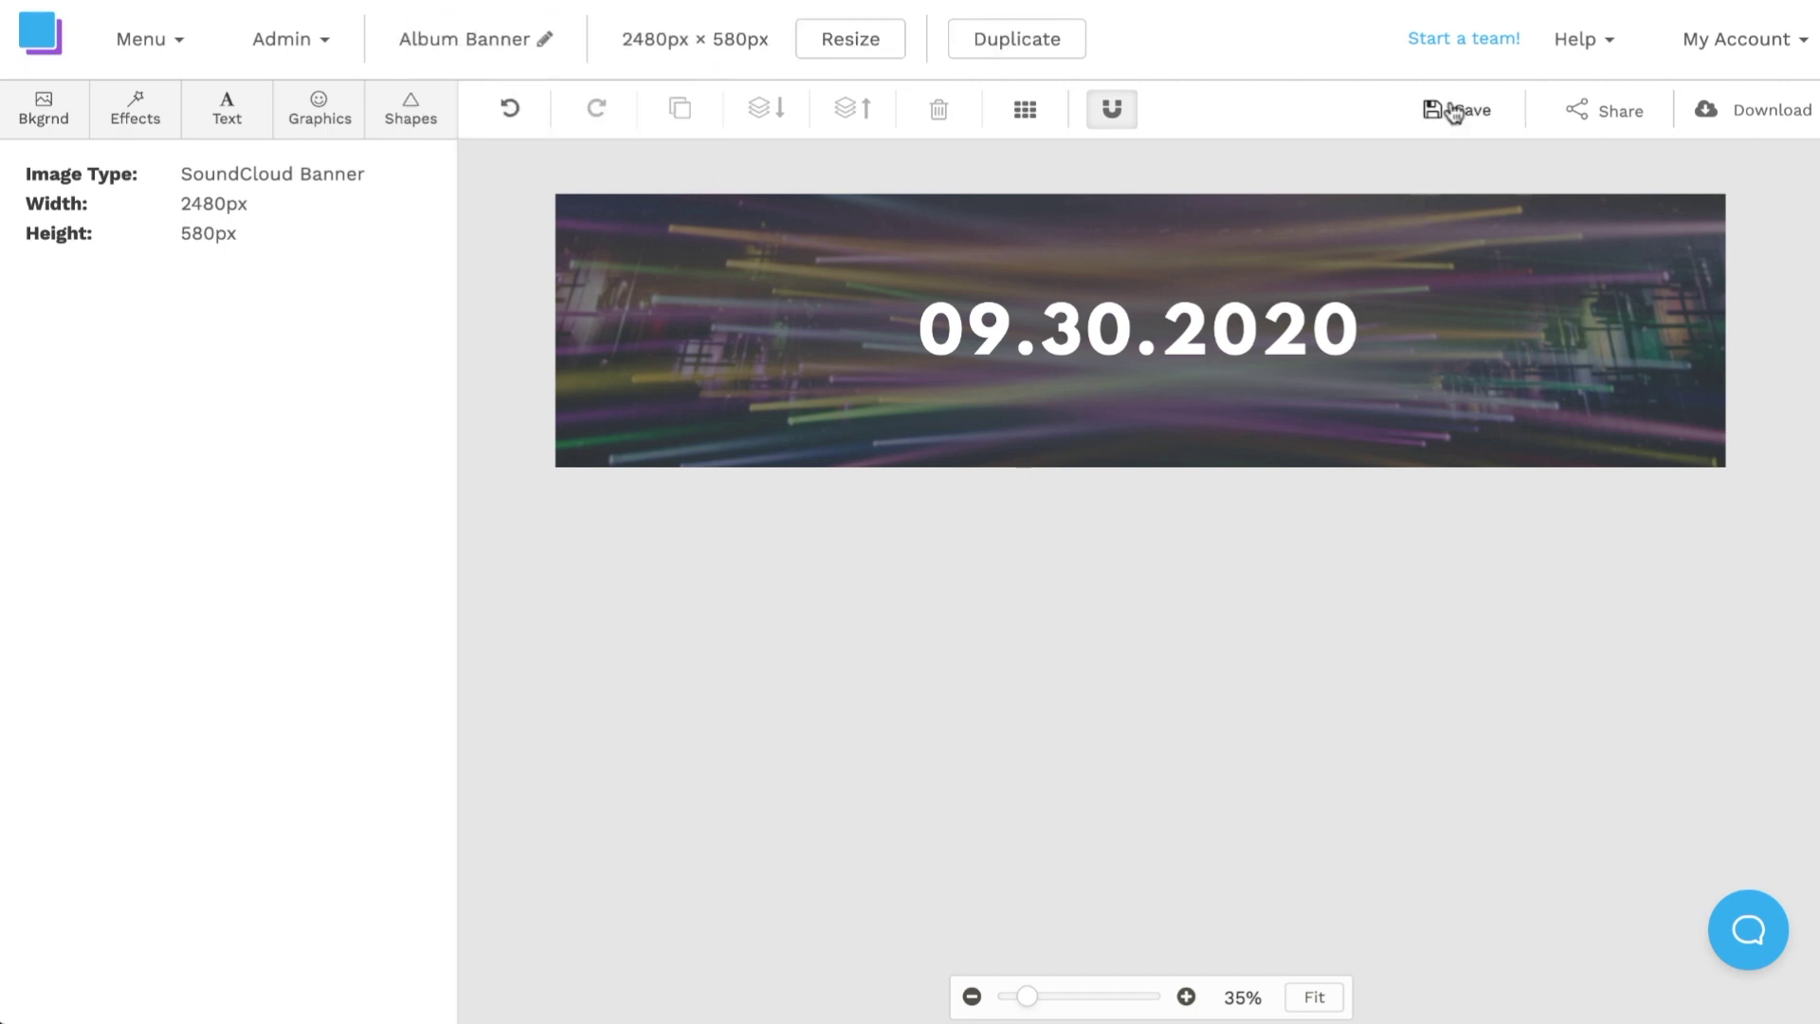
{"action": "left_click", "coordinate": [1454, 111]}
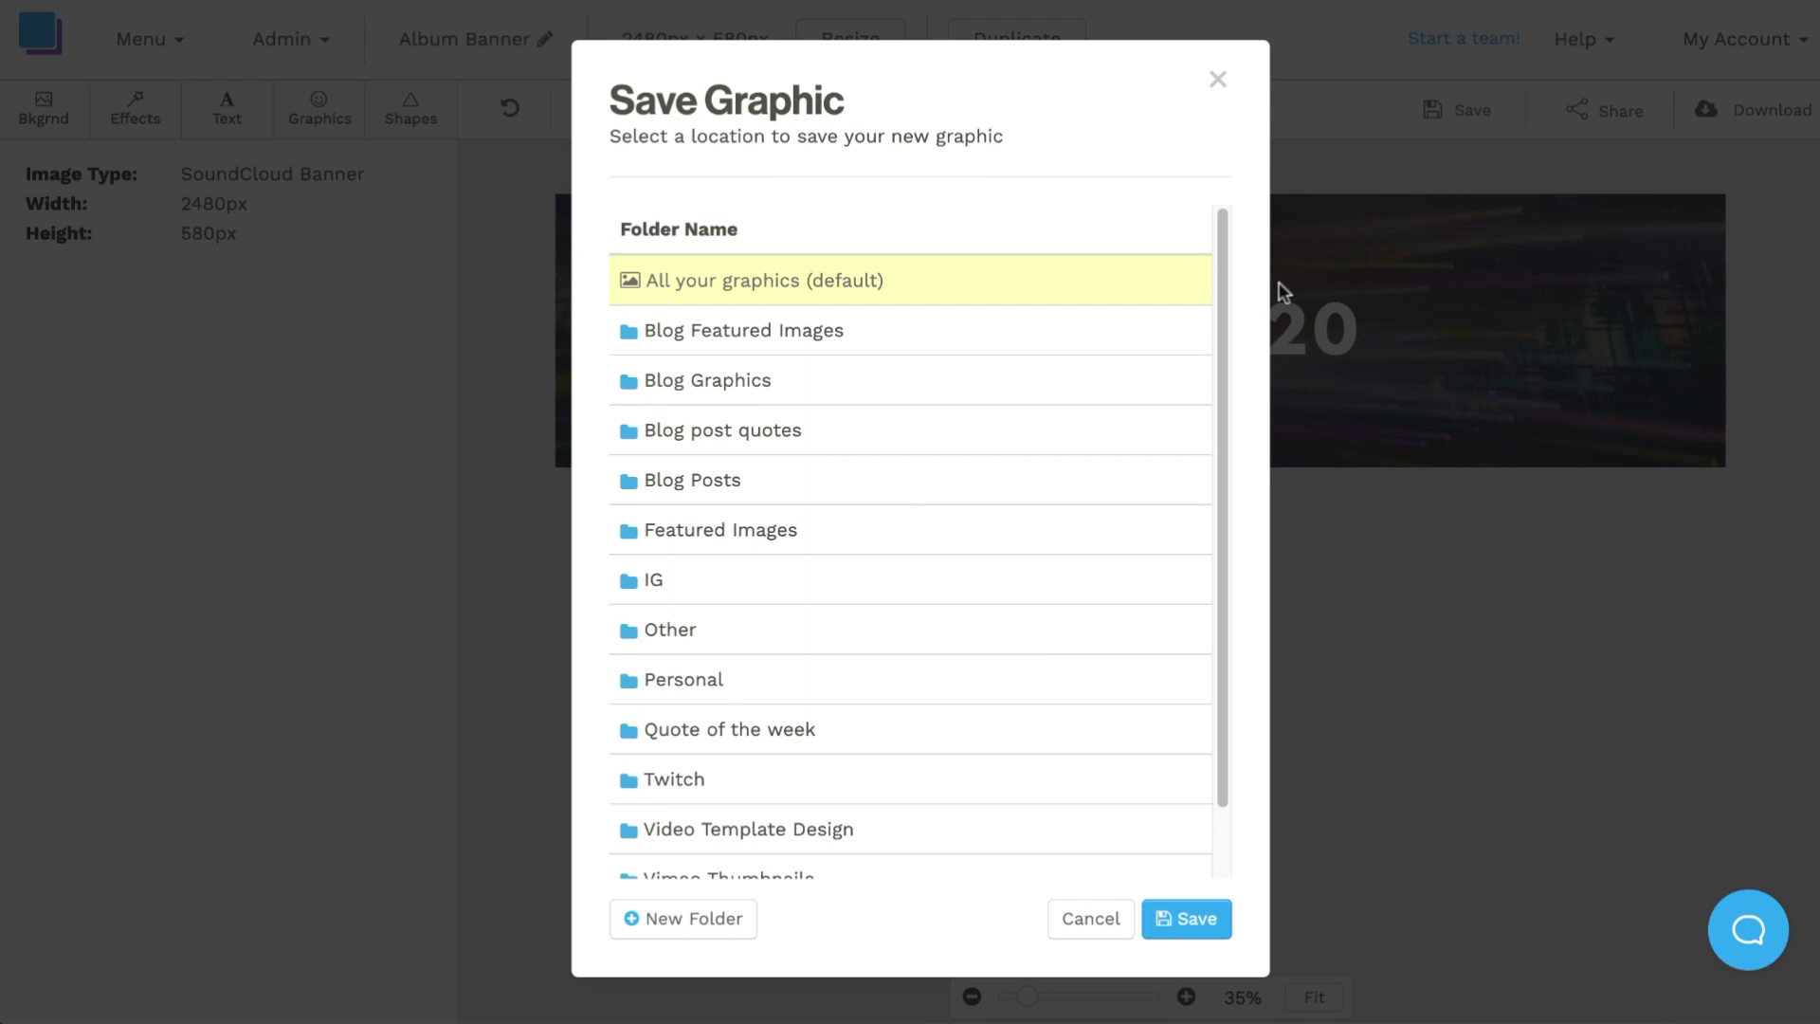
{"action": "left_click", "coordinate": [1197, 919]}
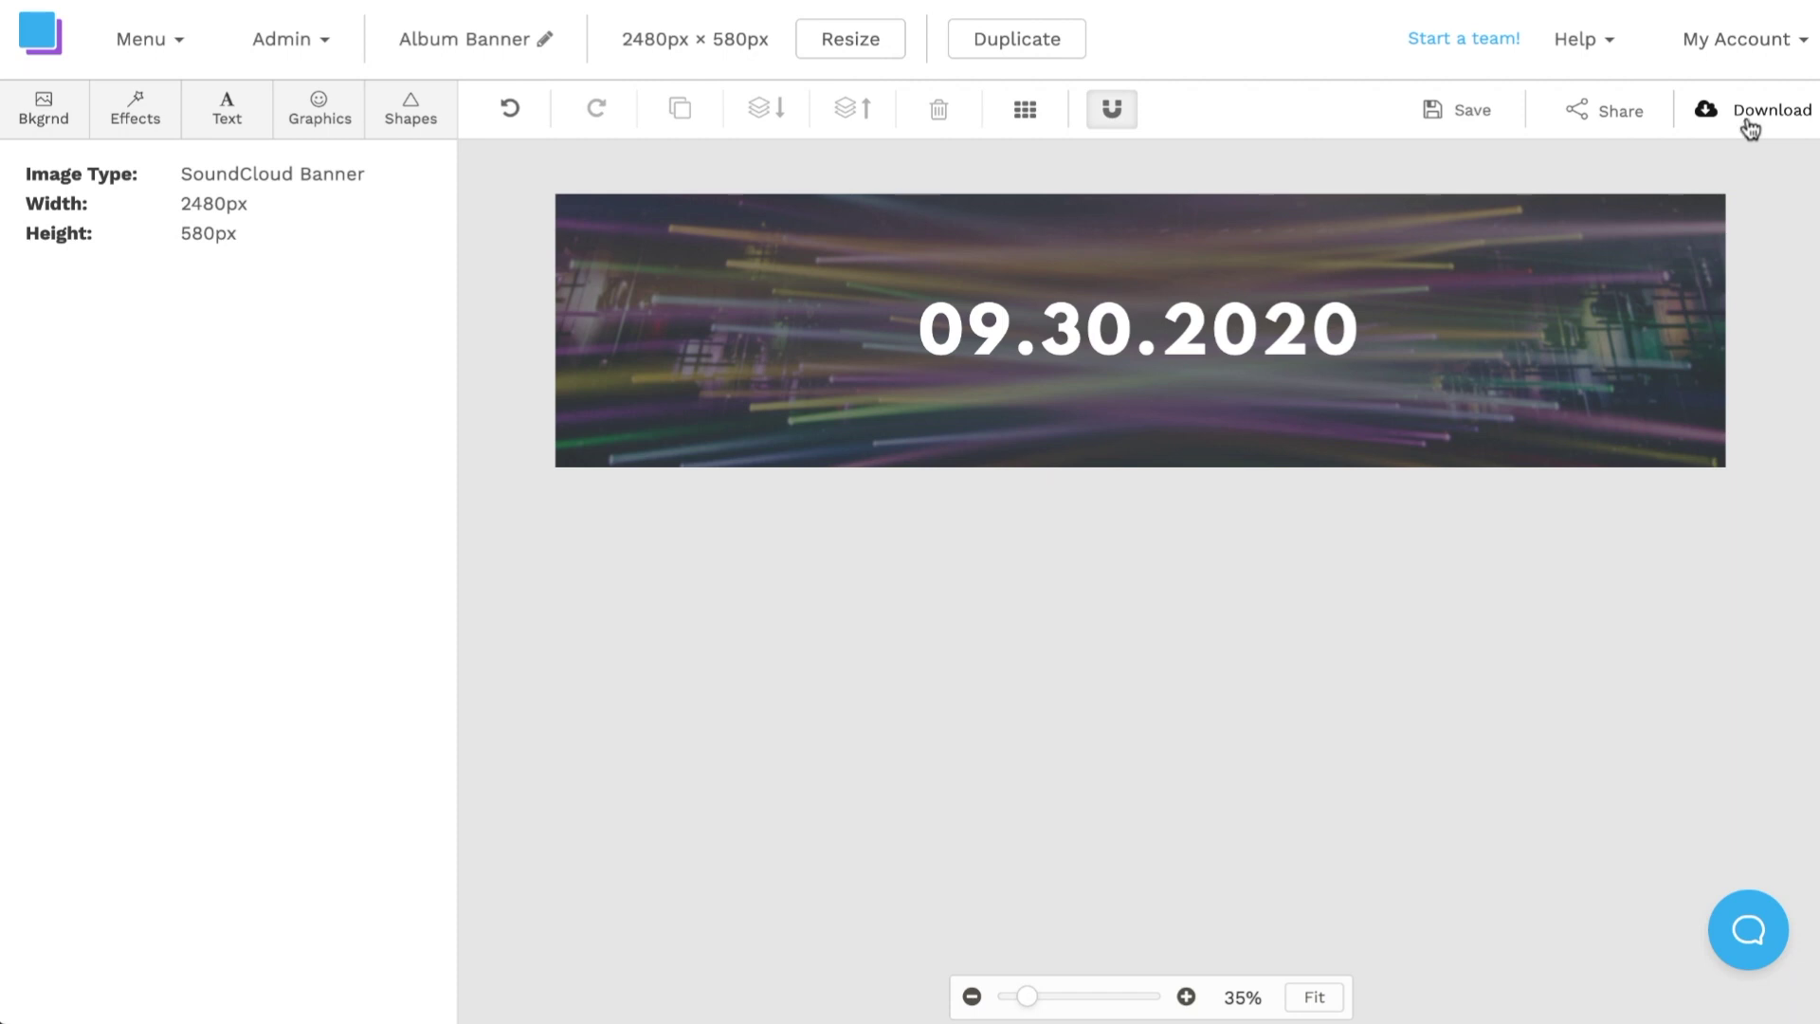
Bring up the Download options for the album banner
{"action": "left_click", "coordinate": [1750, 124]}
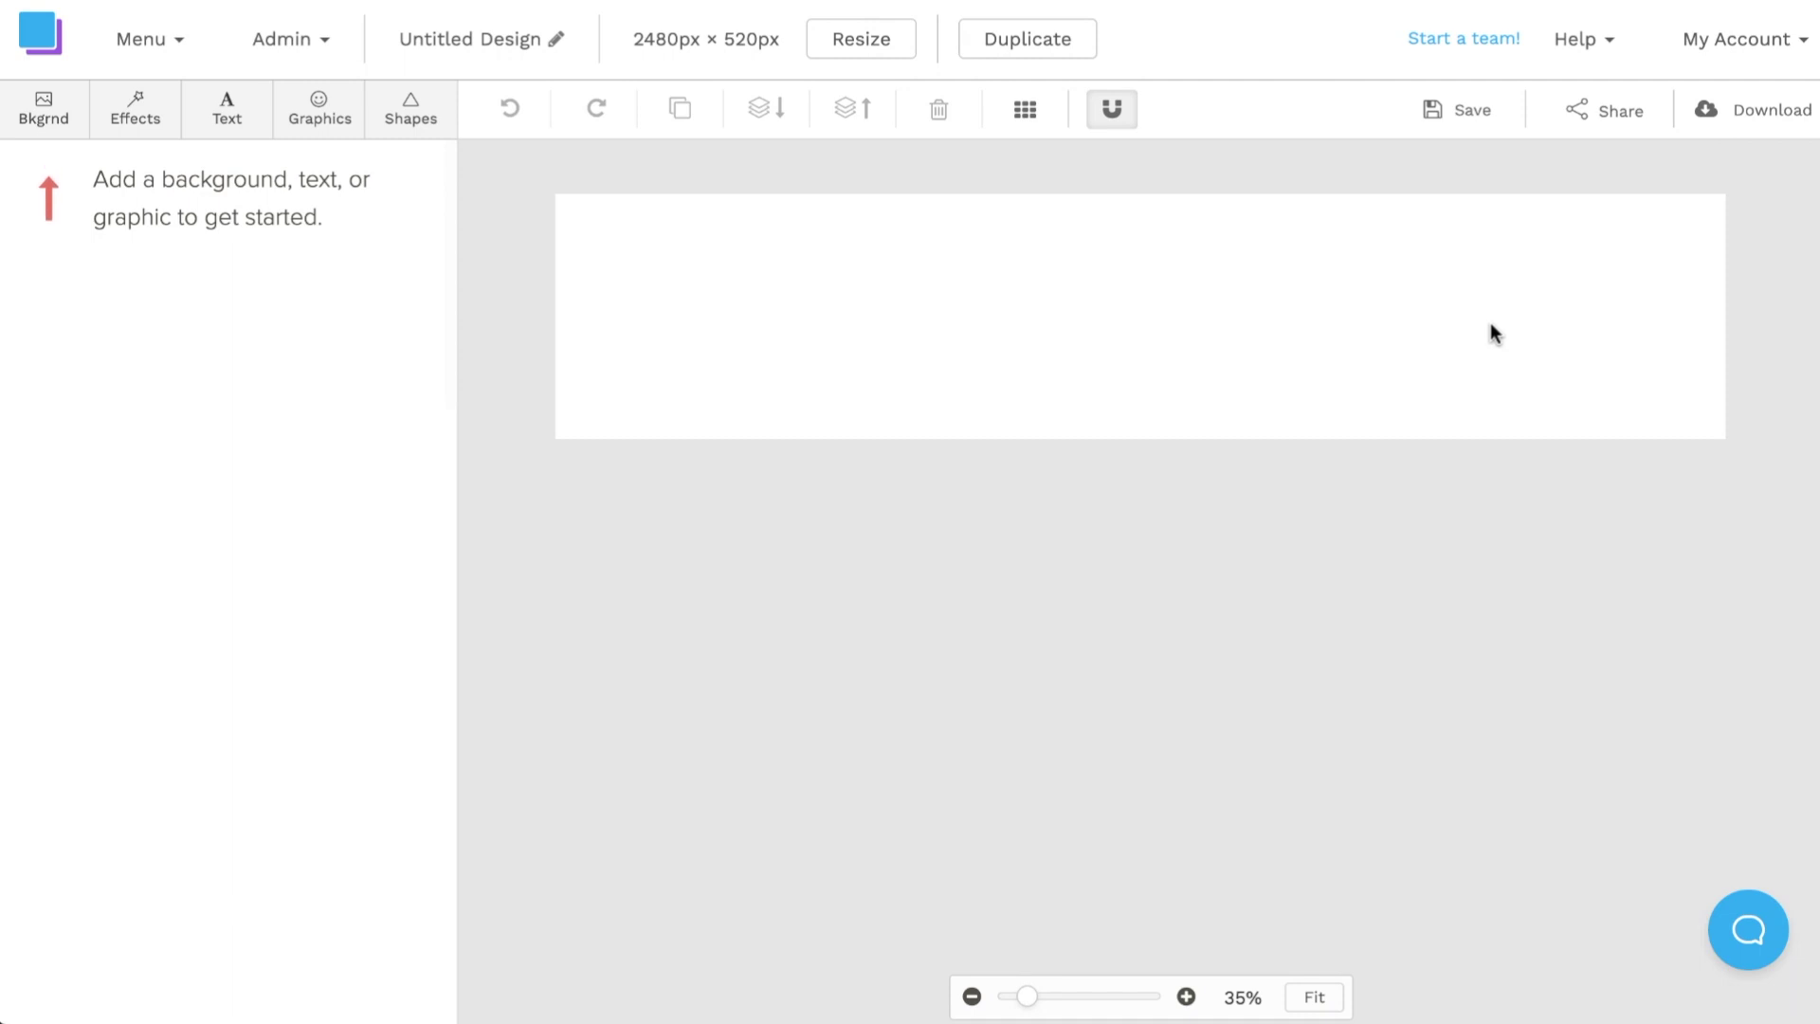
Try a red, then a blue solid colour for the new canvas background
{"action": "left_click", "coordinate": [57, 128]}
{"action": "left_click", "coordinate": [317, 237]}
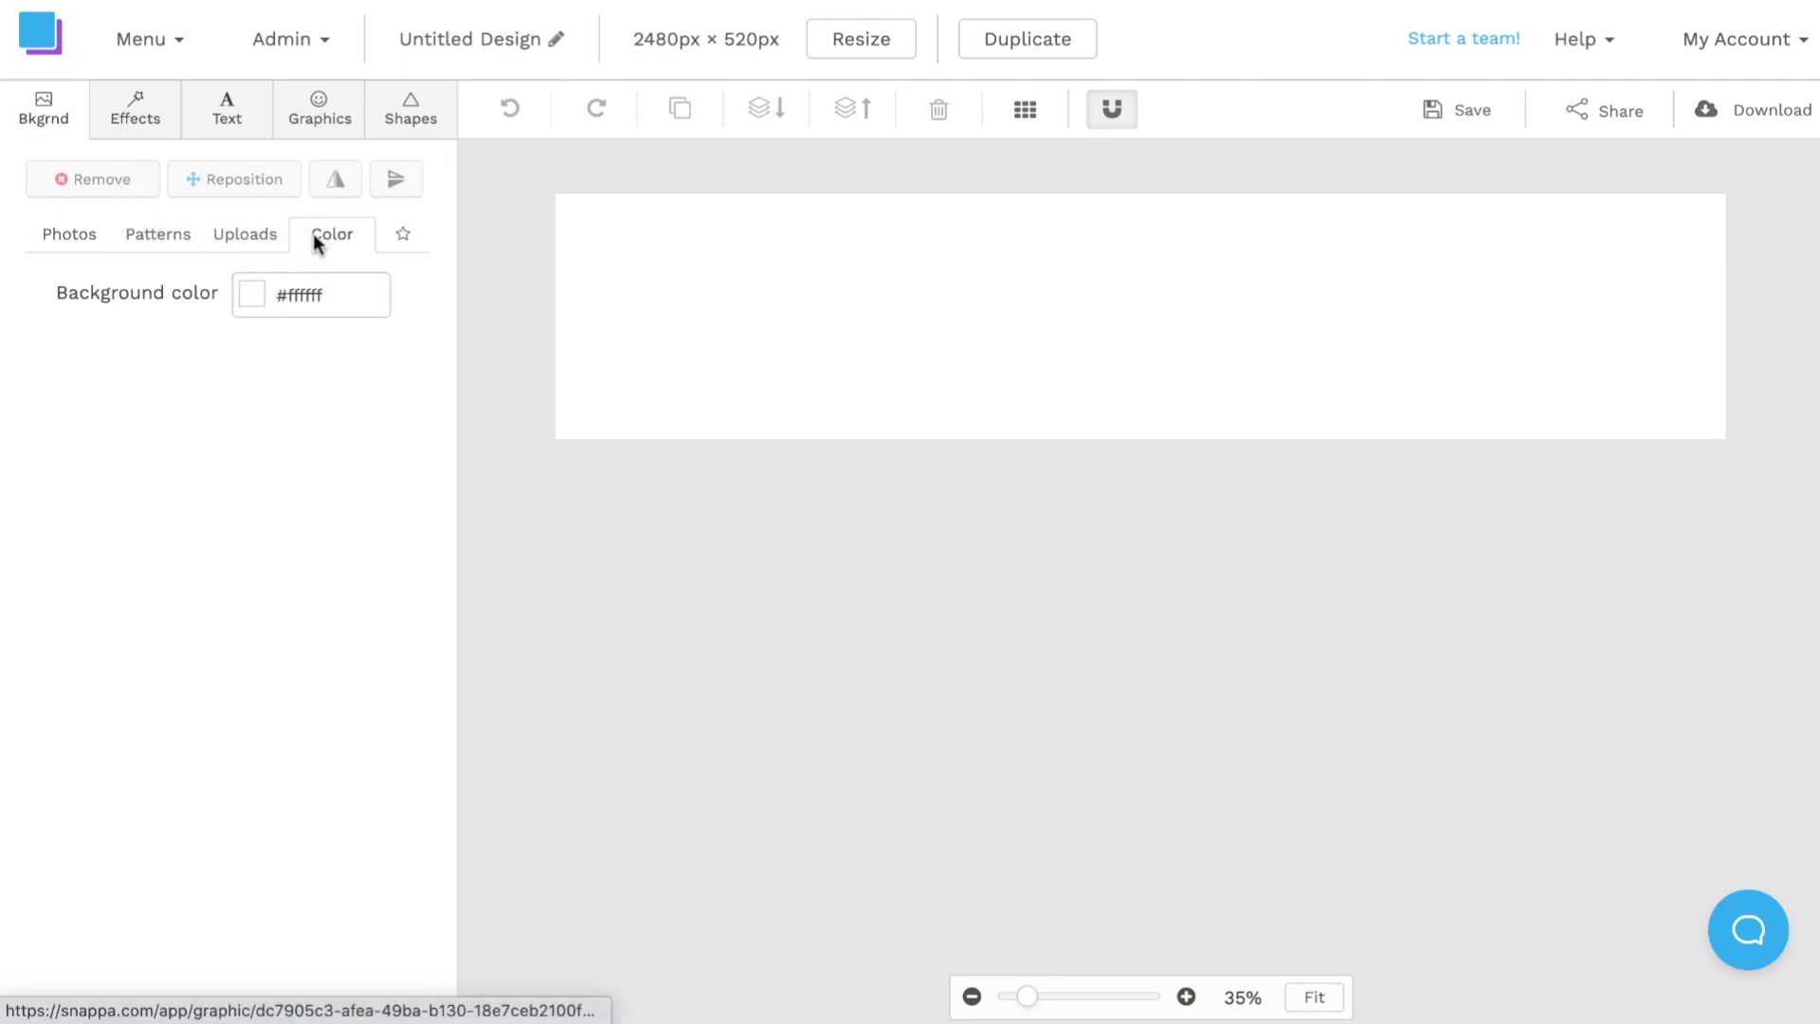
{"action": "left_click", "coordinate": [253, 302]}
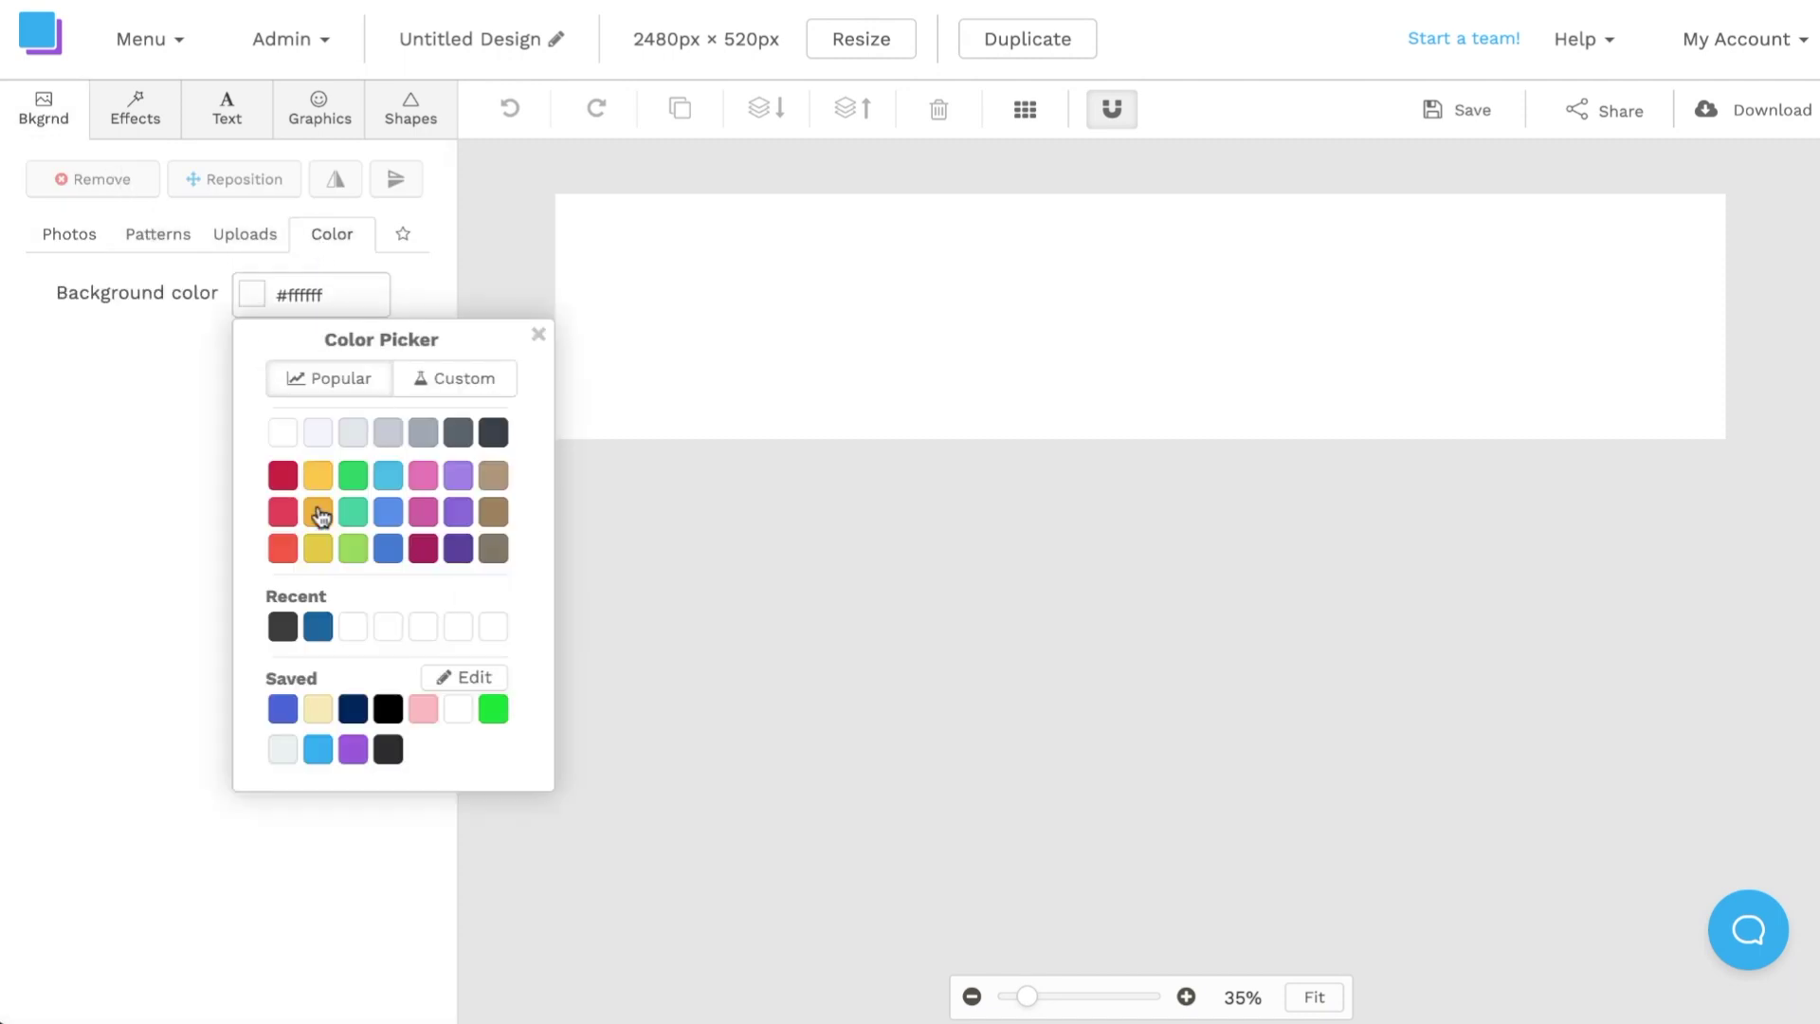
{"action": "left_click", "coordinate": [287, 478]}
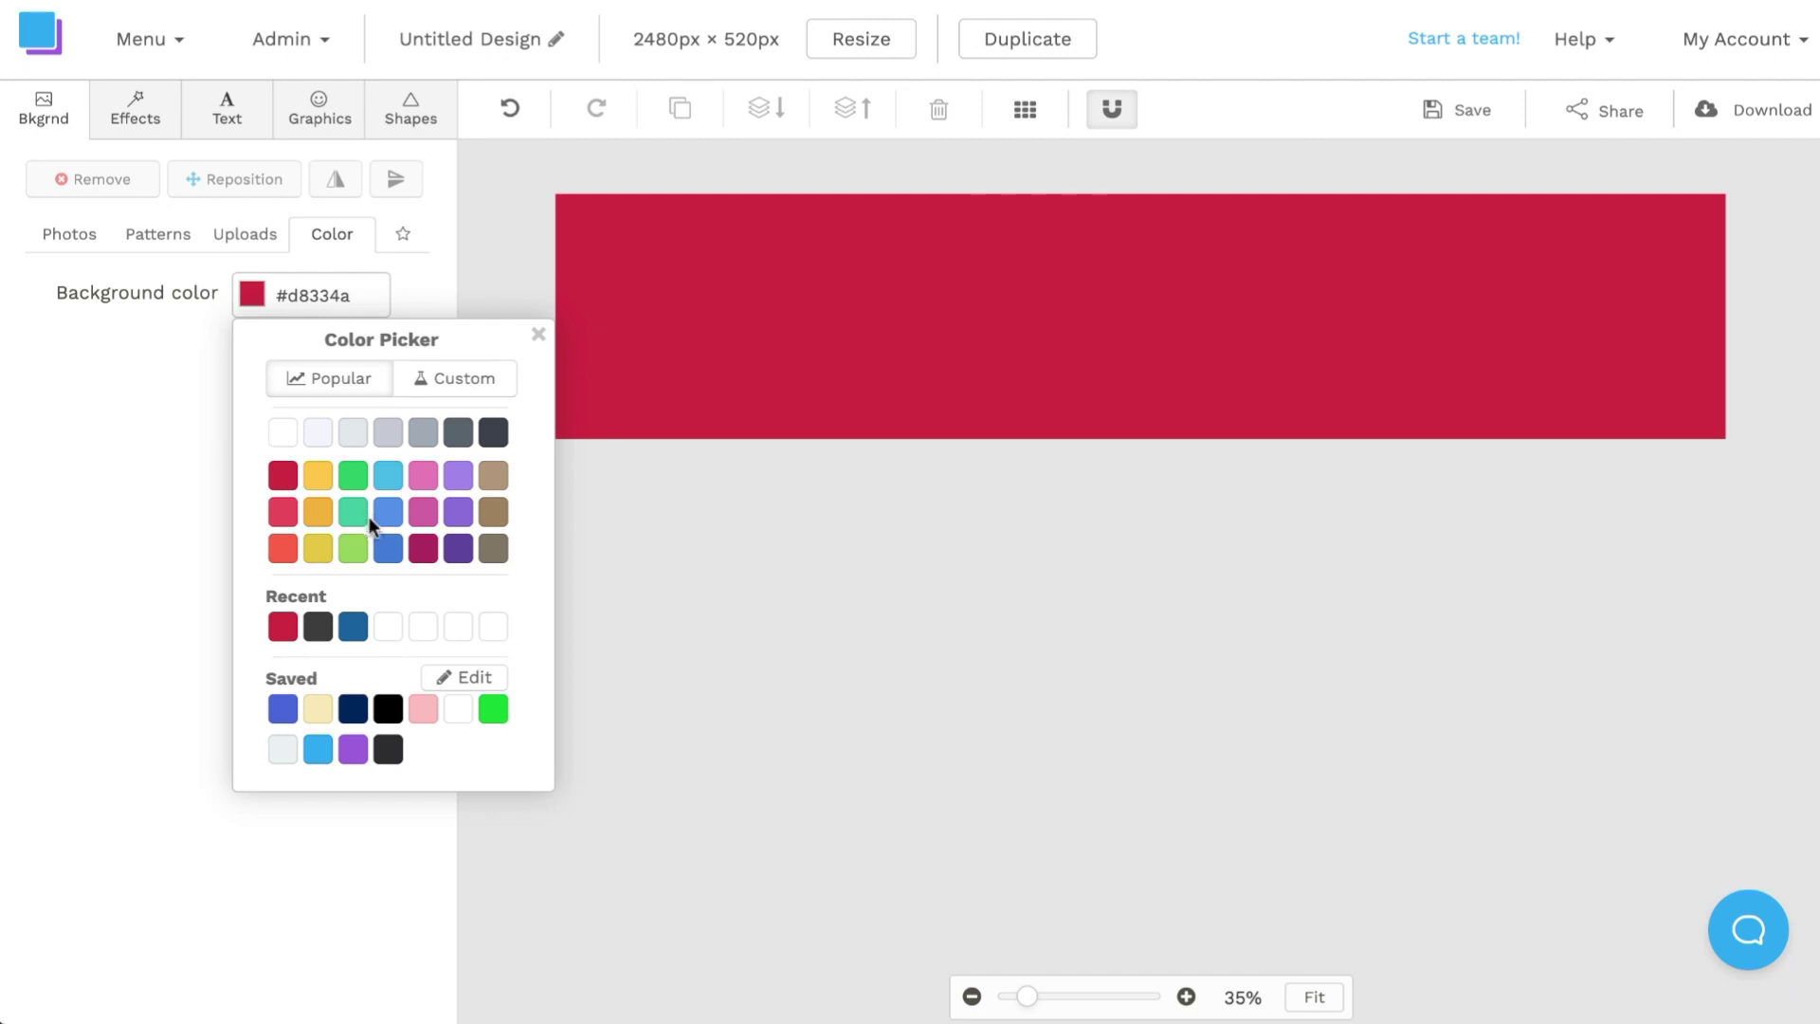
{"action": "left_click", "coordinate": [390, 550]}
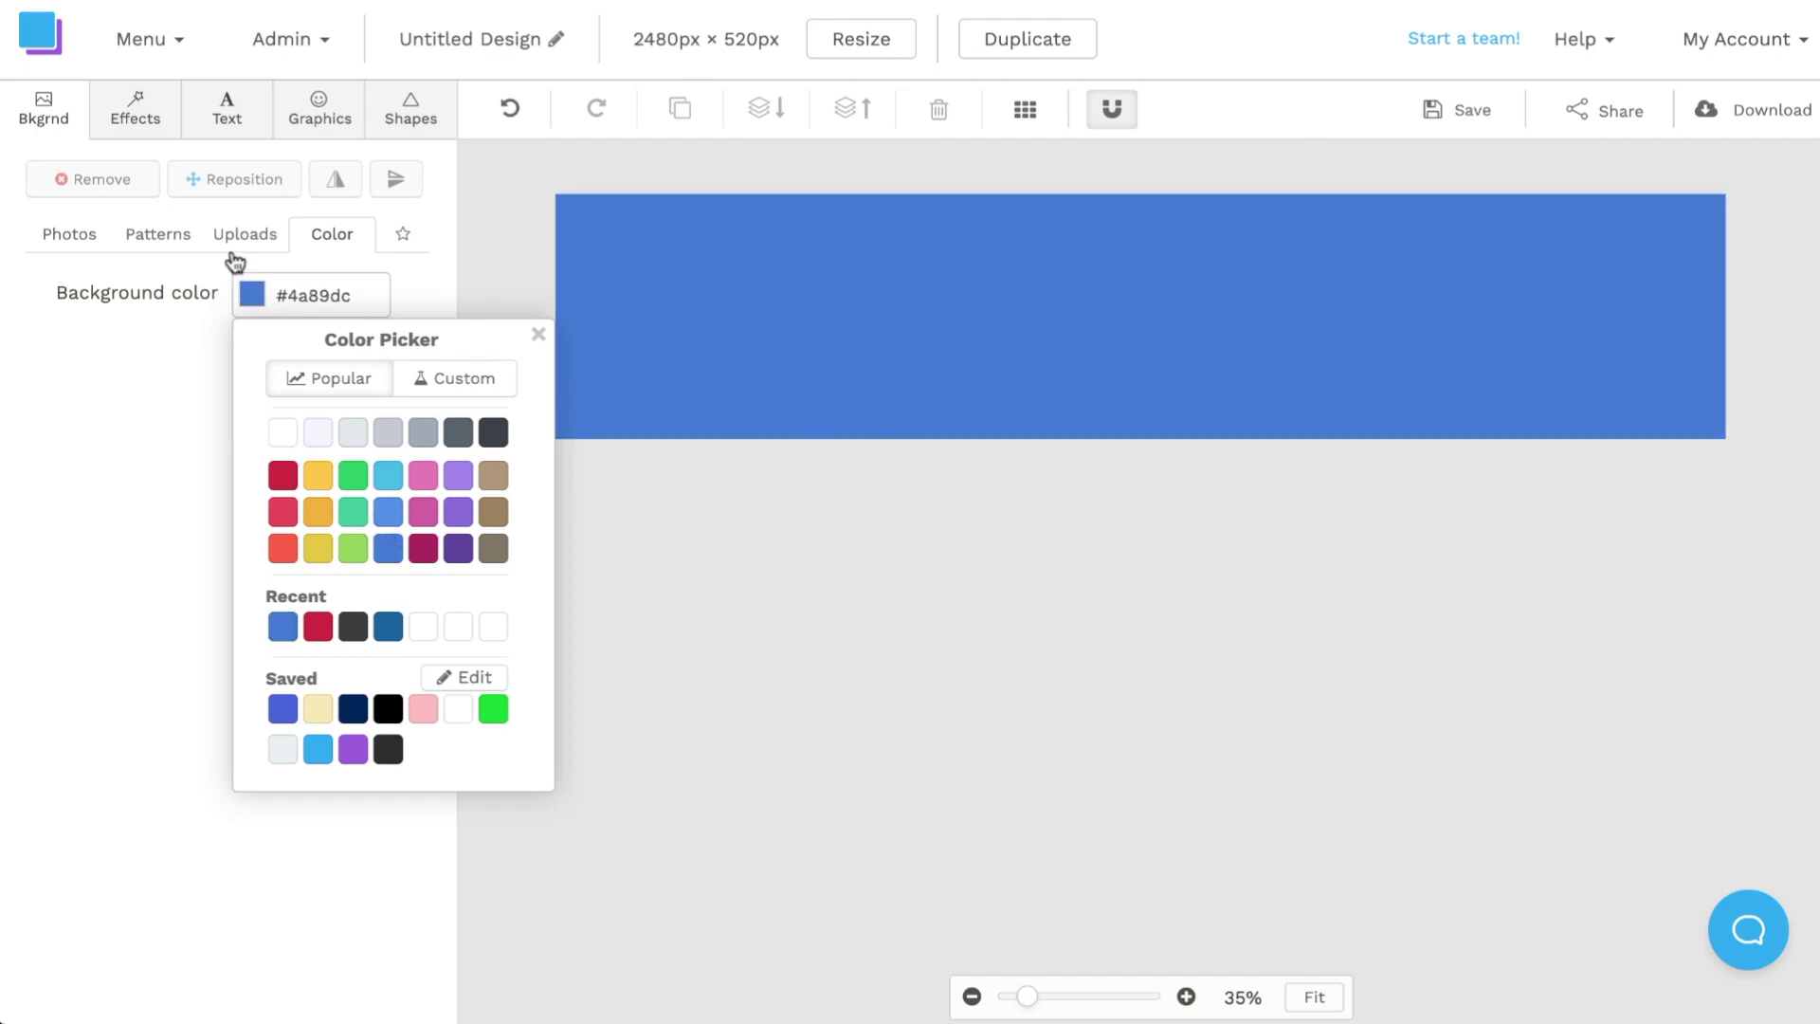
Apply the diagonal cyan-to-indigo gradient pattern as the background and start shifting it upward
{"action": "left_click", "coordinate": [172, 237]}
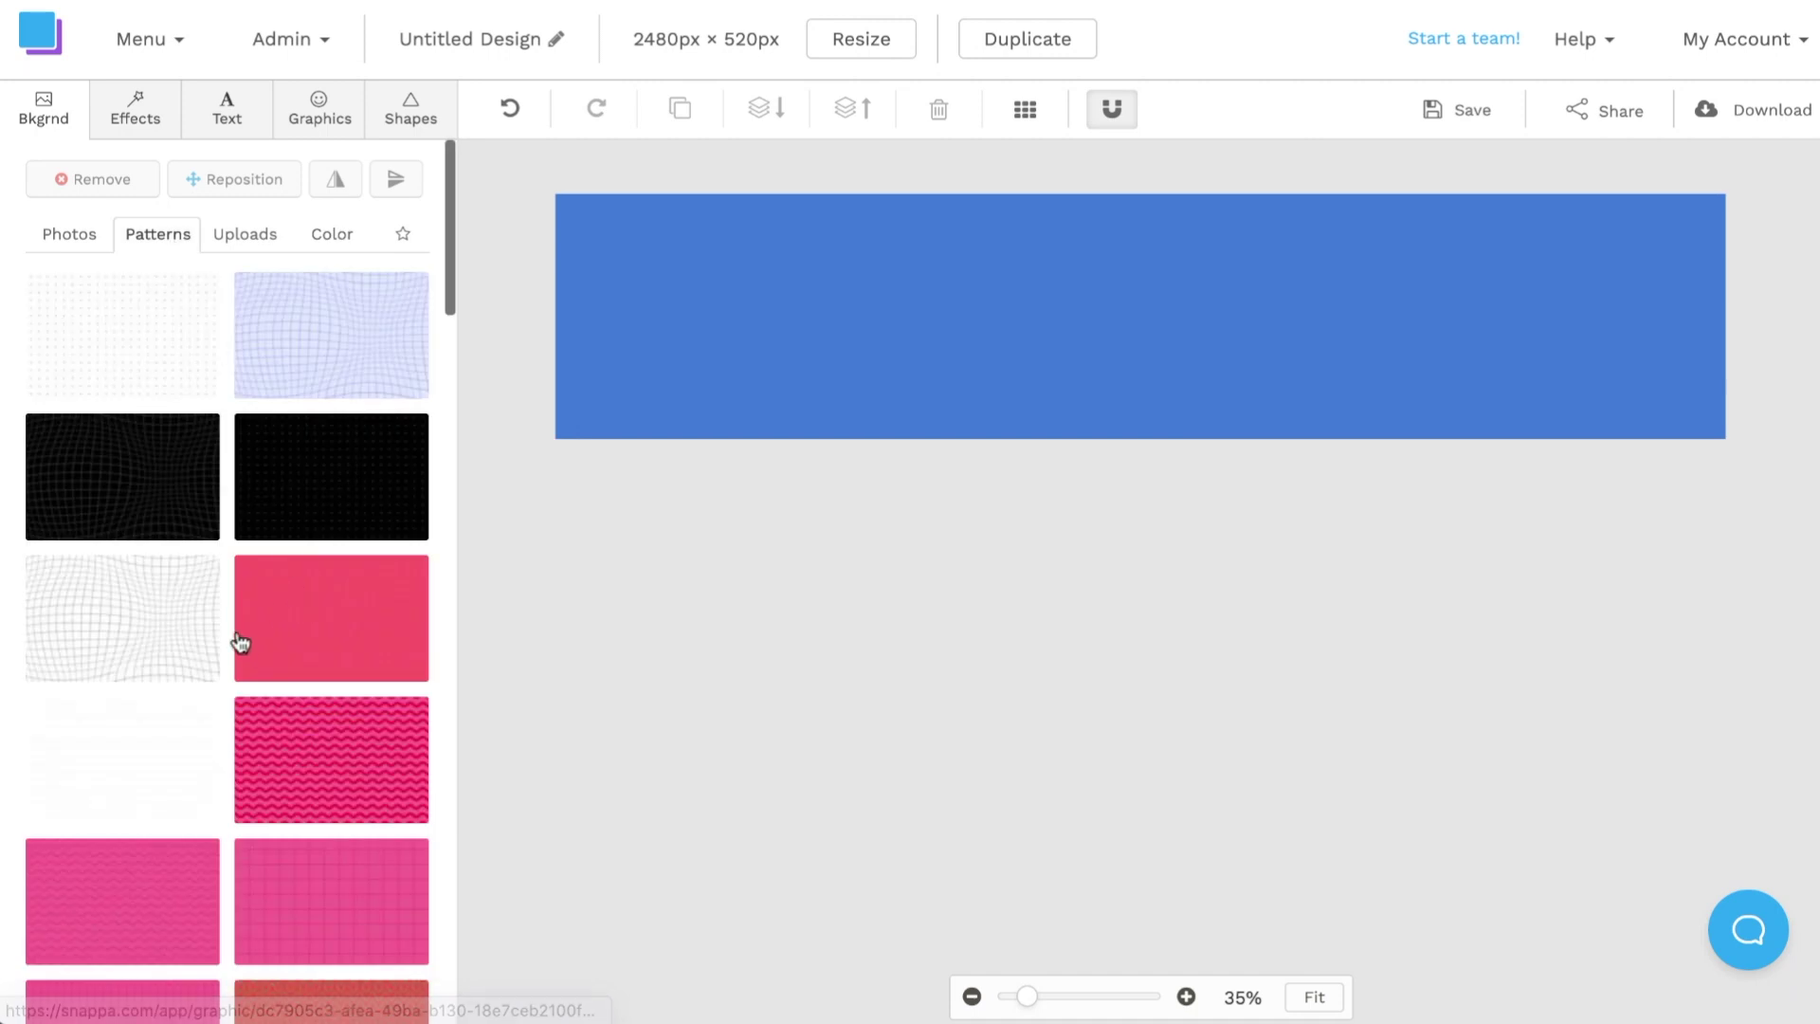
{"action": "scroll", "coordinate": [322, 721], "scroll_direction": "down", "scroll_amount": 15}
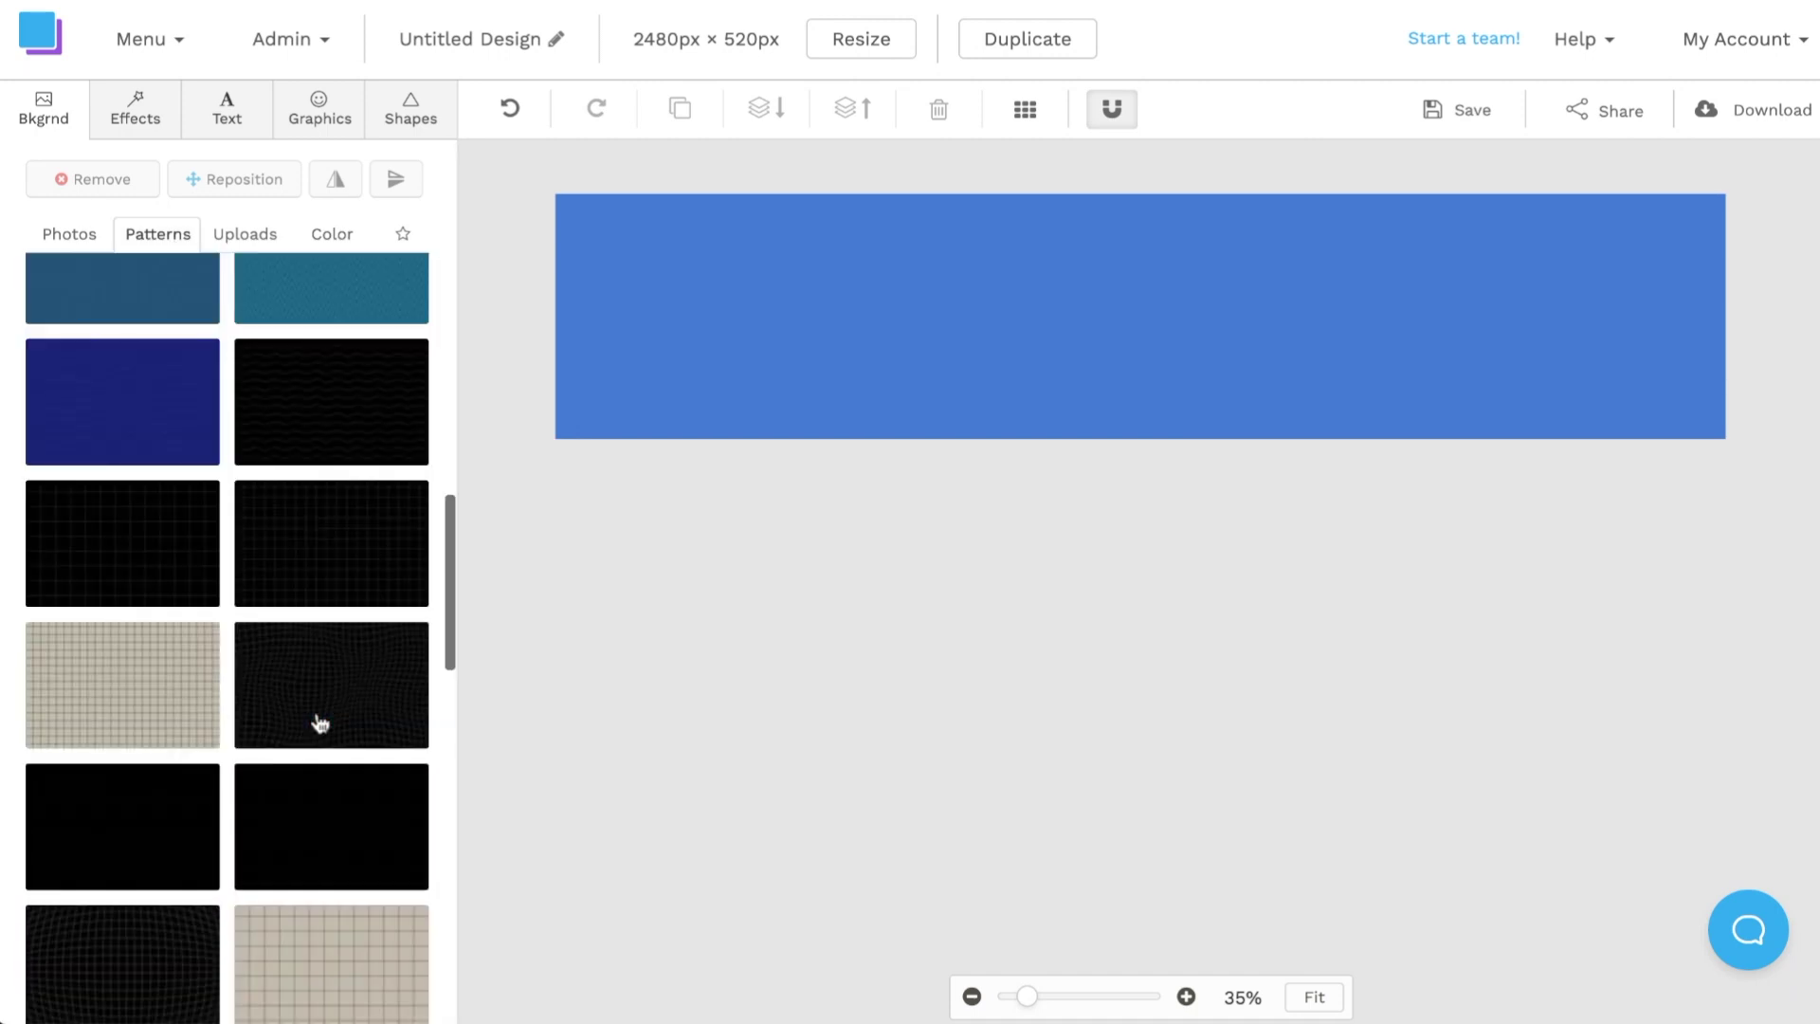
{"action": "scroll", "coordinate": [320, 723], "scroll_direction": "down", "scroll_amount": 15}
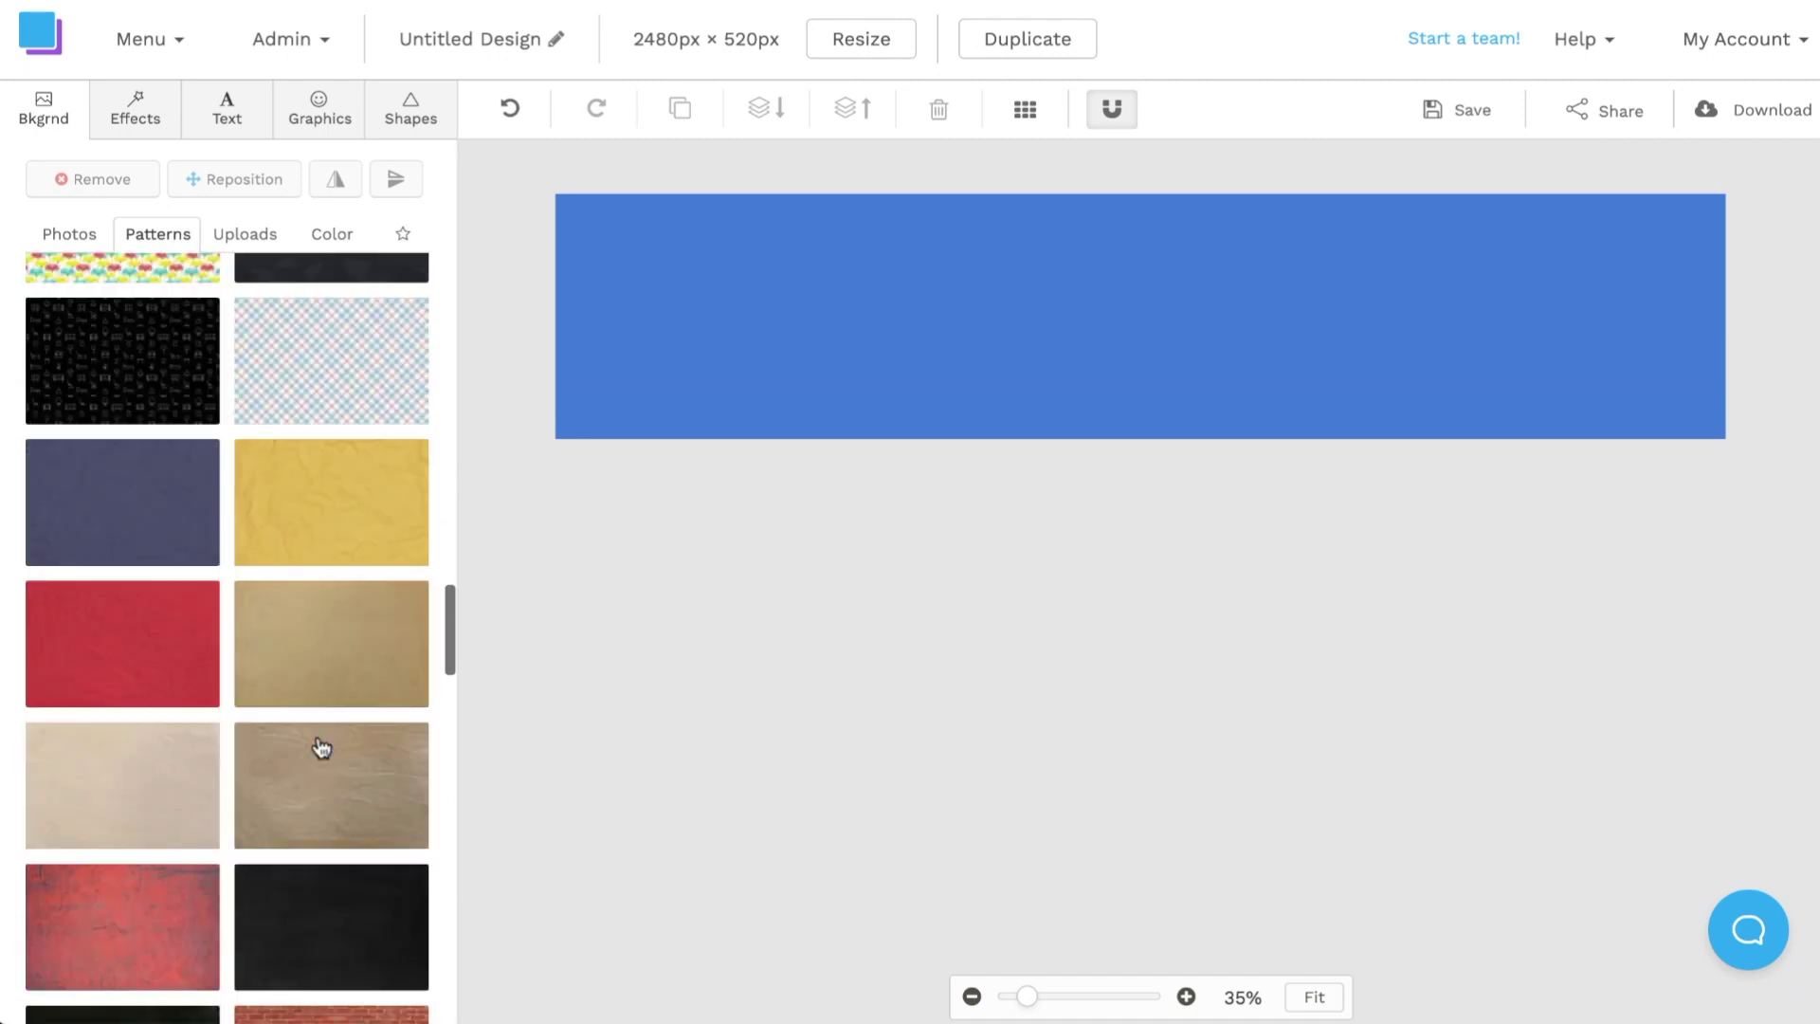
{"action": "scroll", "coordinate": [322, 749], "scroll_direction": "down", "scroll_amount": 15}
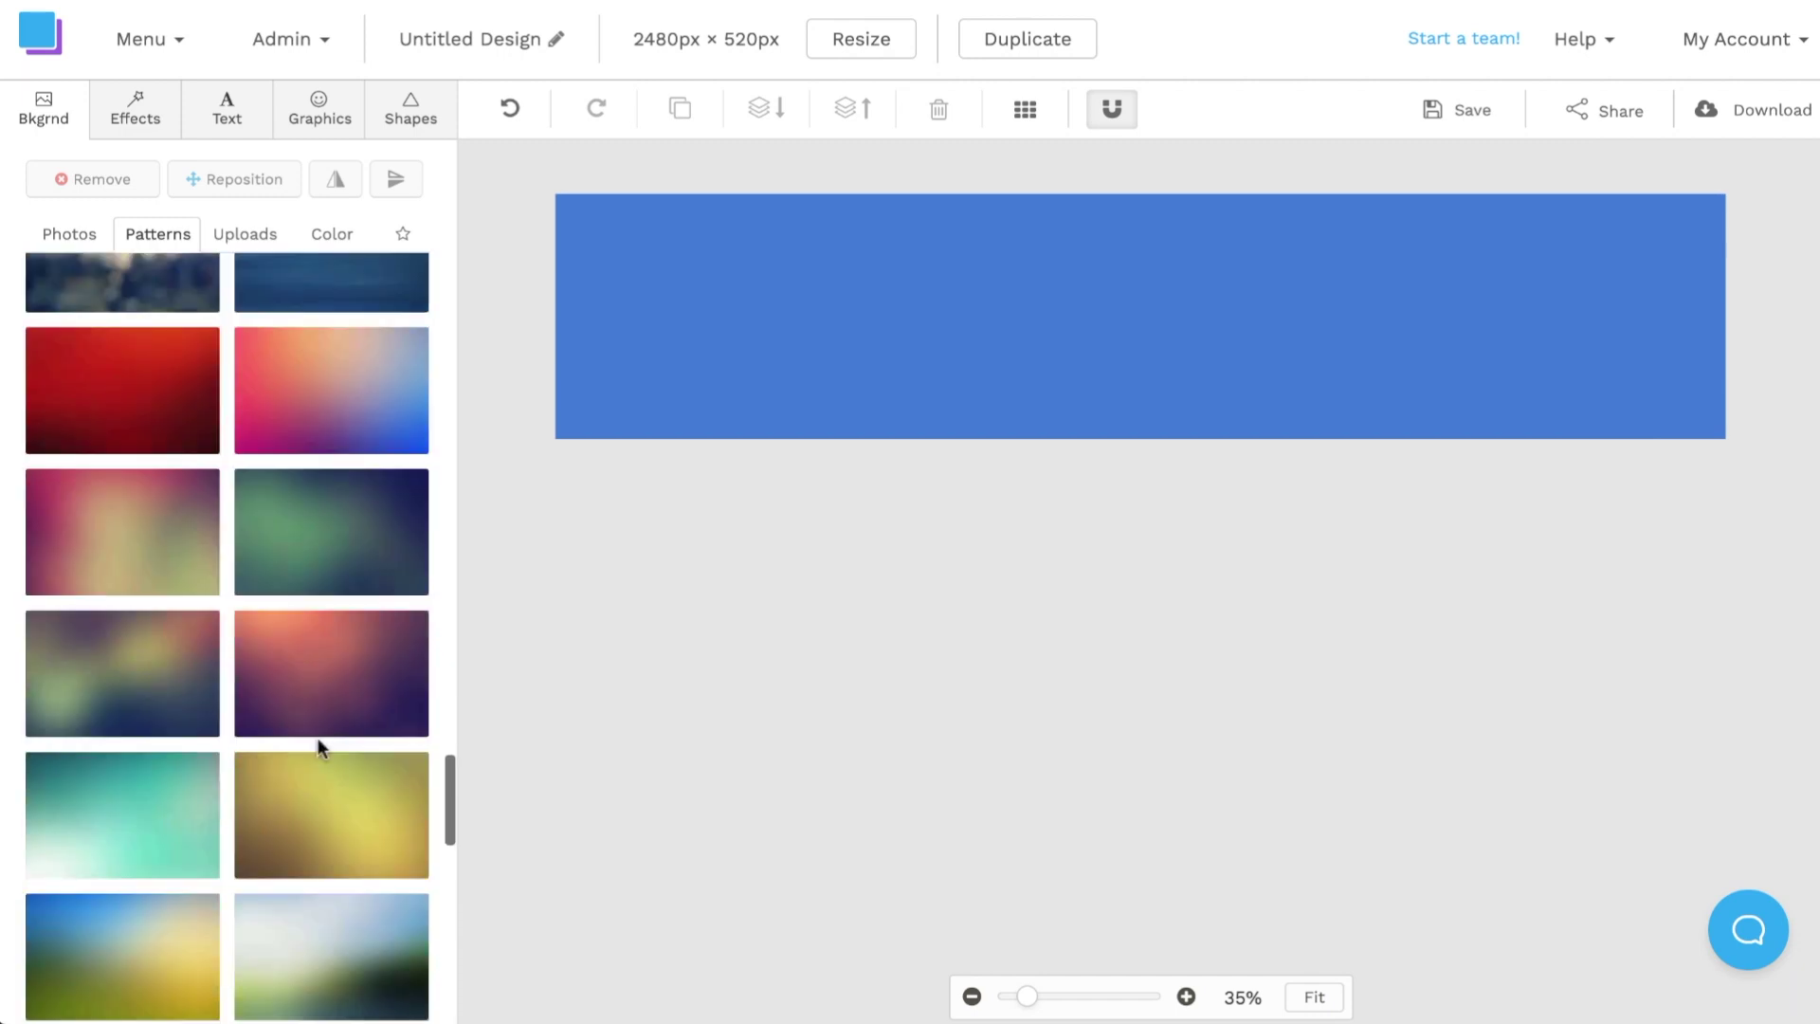
{"action": "scroll", "coordinate": [321, 749], "scroll_direction": "down", "scroll_amount": 12}
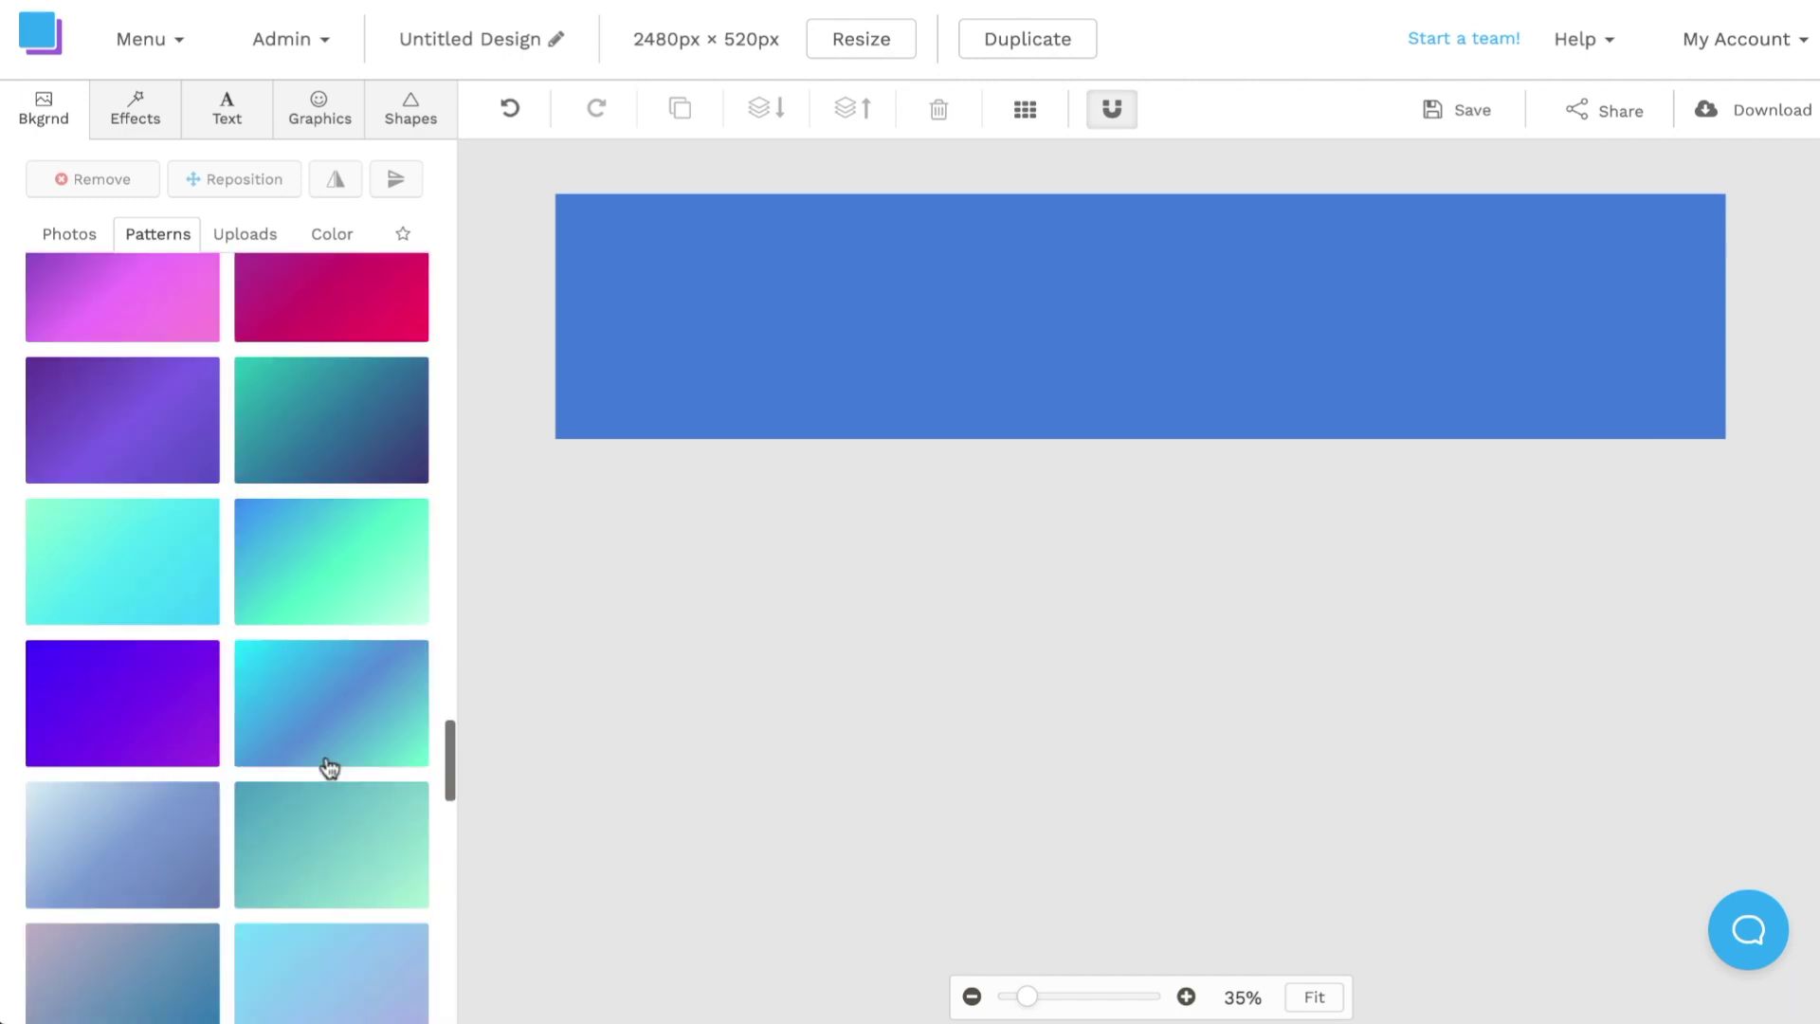
{"action": "scroll", "coordinate": [329, 766], "scroll_direction": "down", "scroll_amount": 4}
{"action": "left_click", "coordinate": [348, 910]}
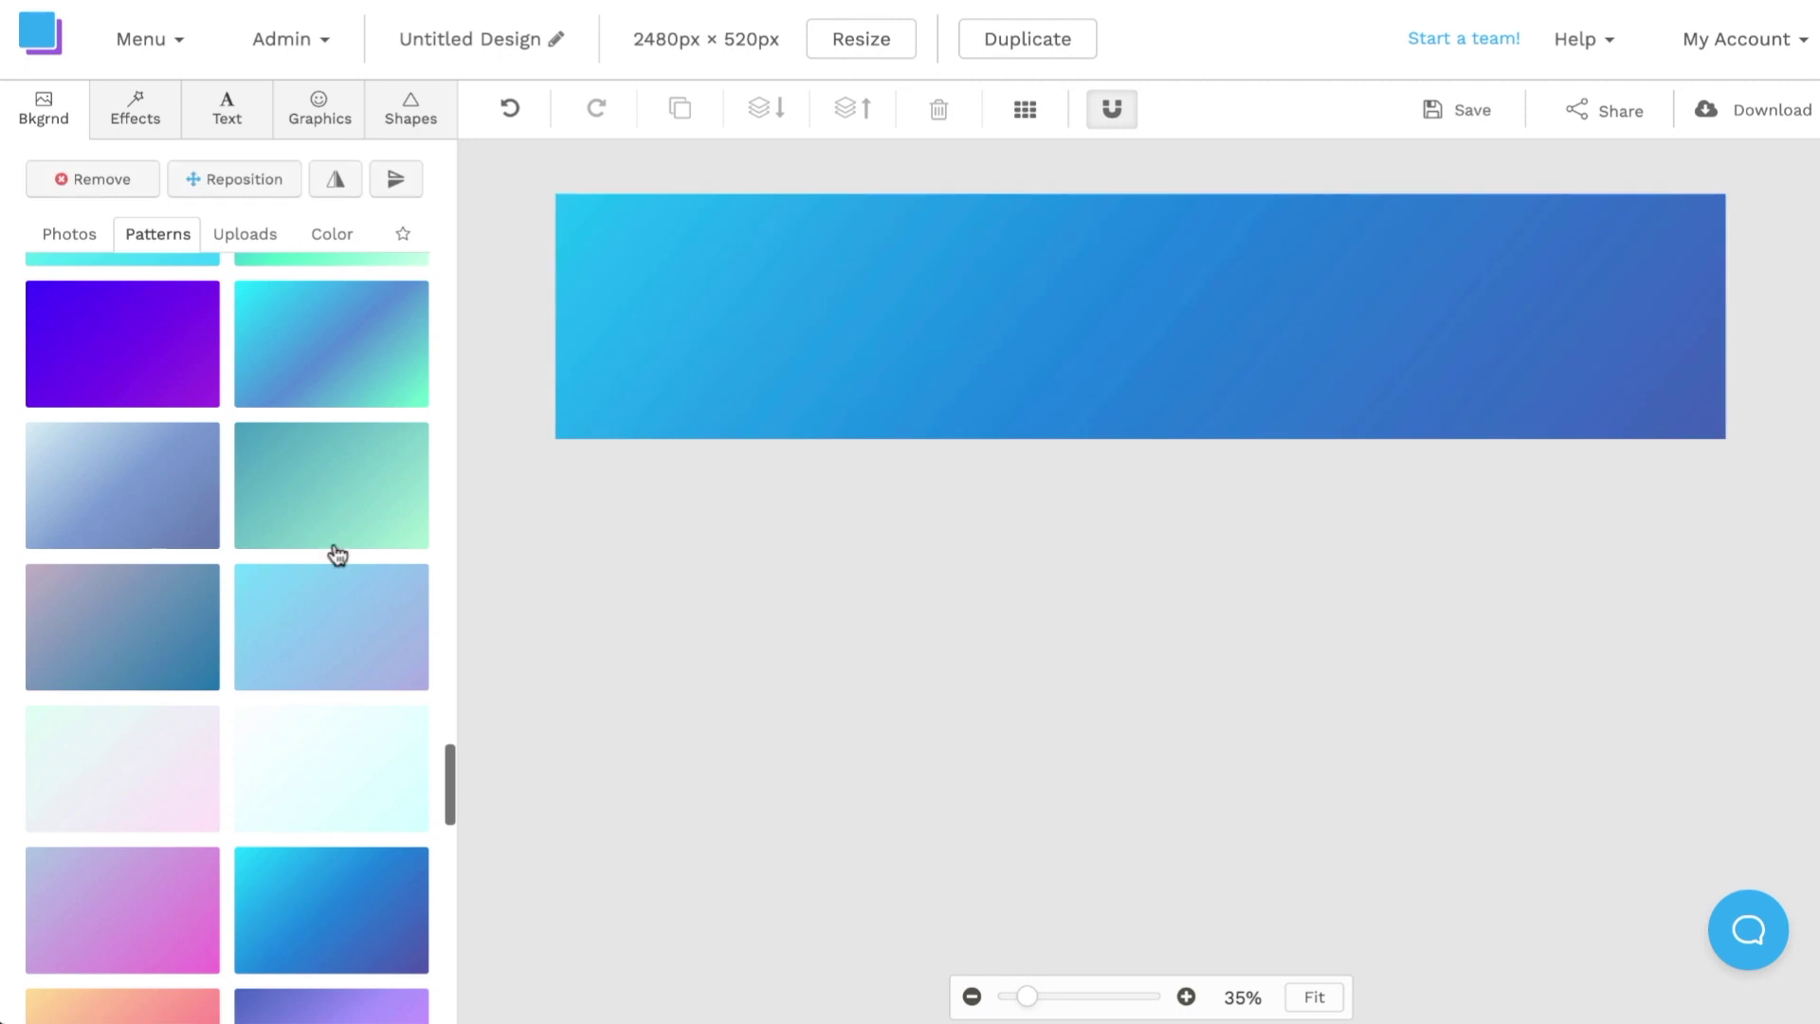
{"action": "left_click", "coordinate": [214, 178]}
{"action": "left_click_drag", "start_coordinate": [861, 512], "coordinate": [841, 601]}
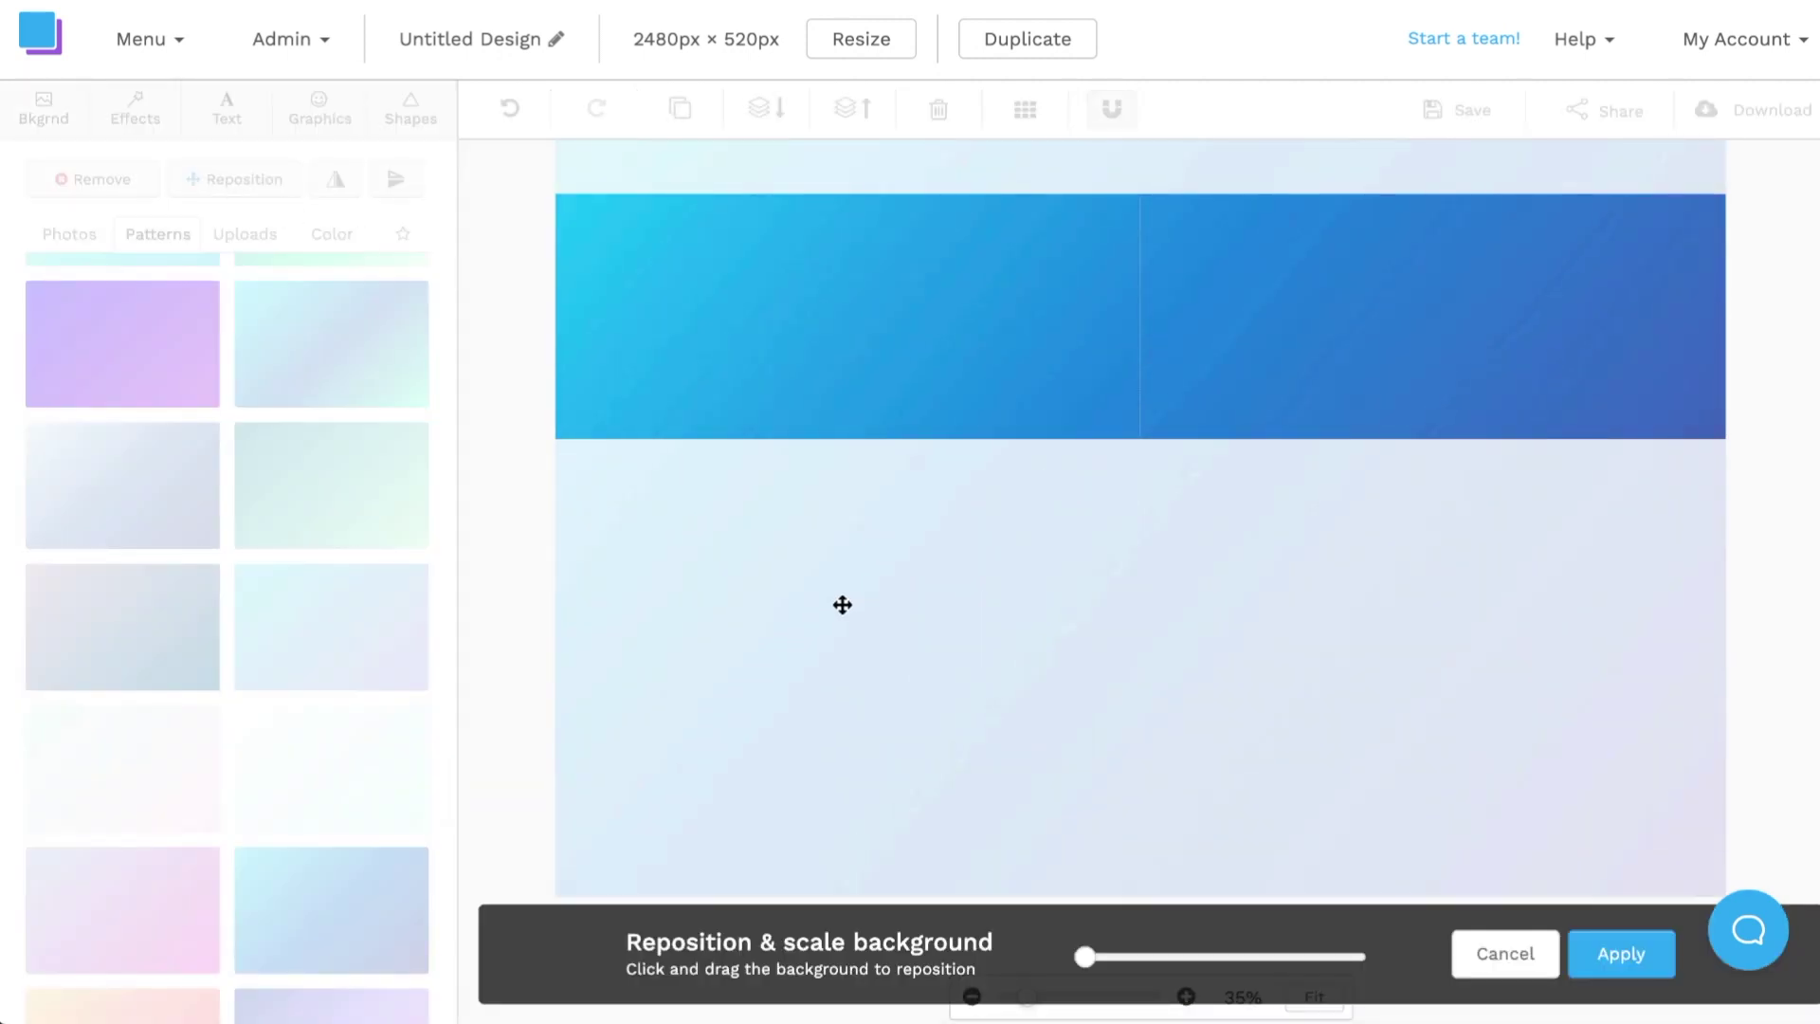
Apply the gradient background's new position and bring up the graphics library
{"action": "left_click", "coordinate": [1612, 955]}
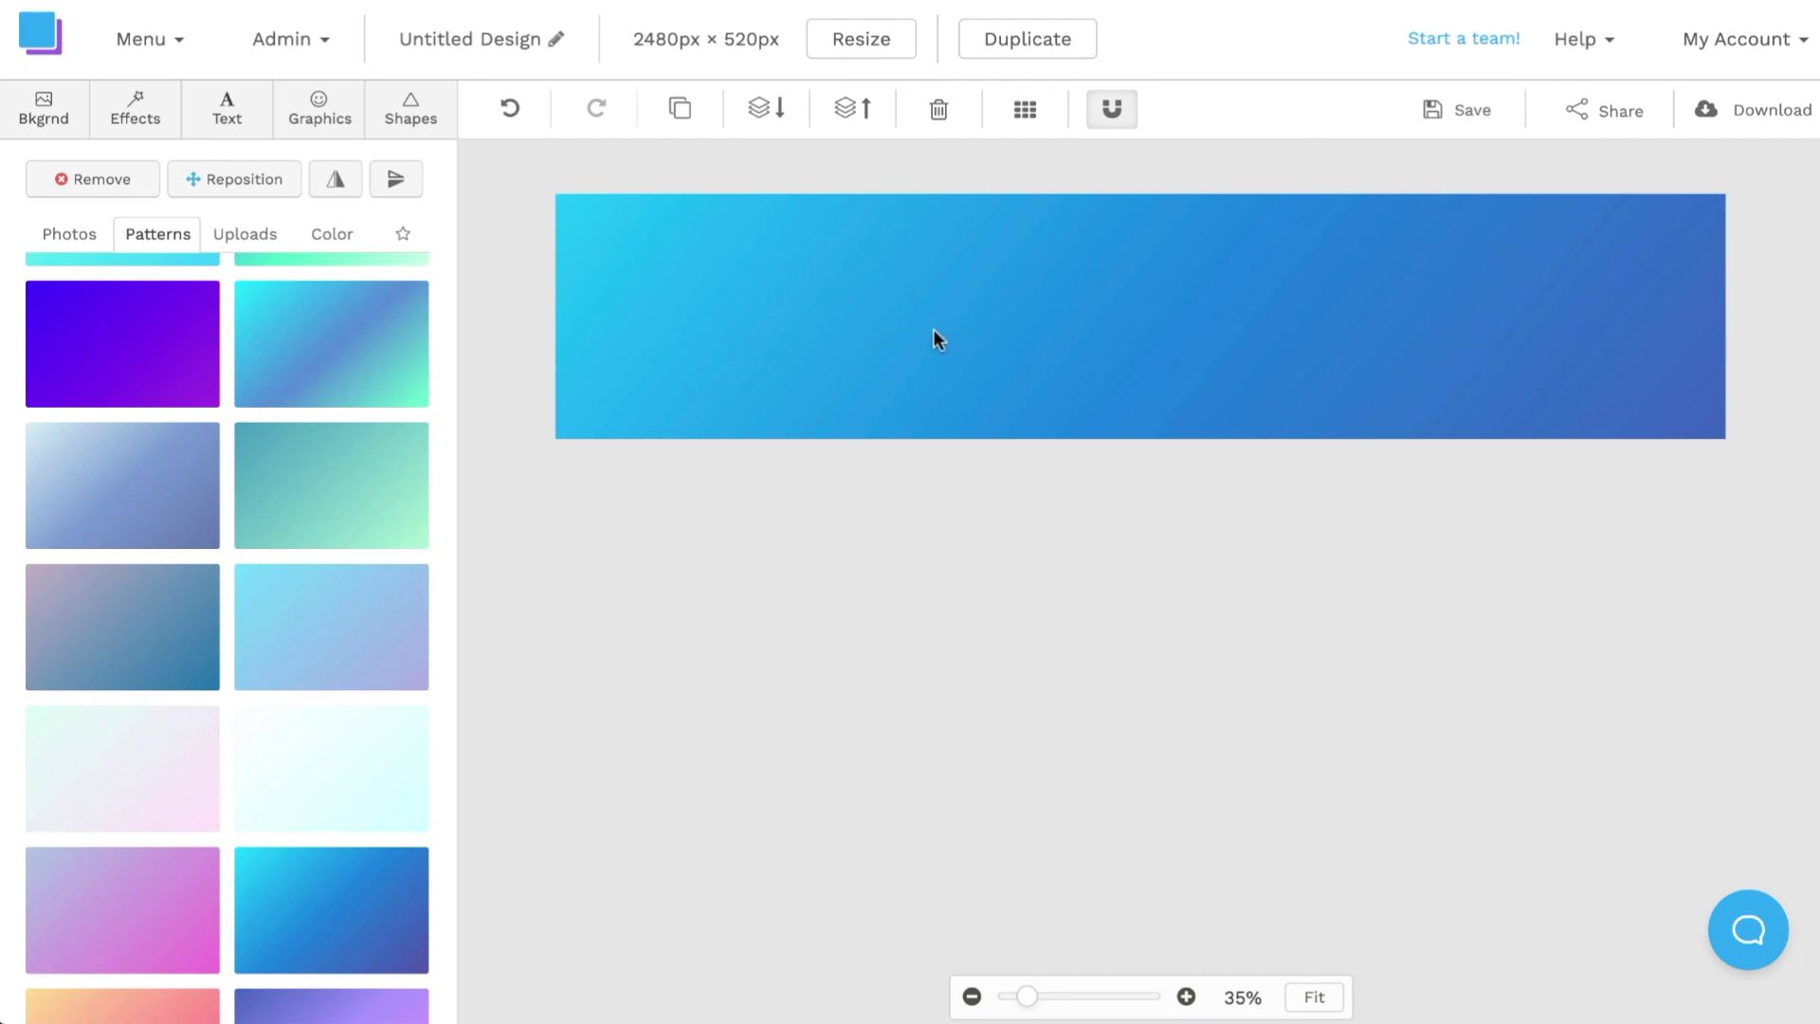
{"action": "left_click", "coordinate": [317, 116]}
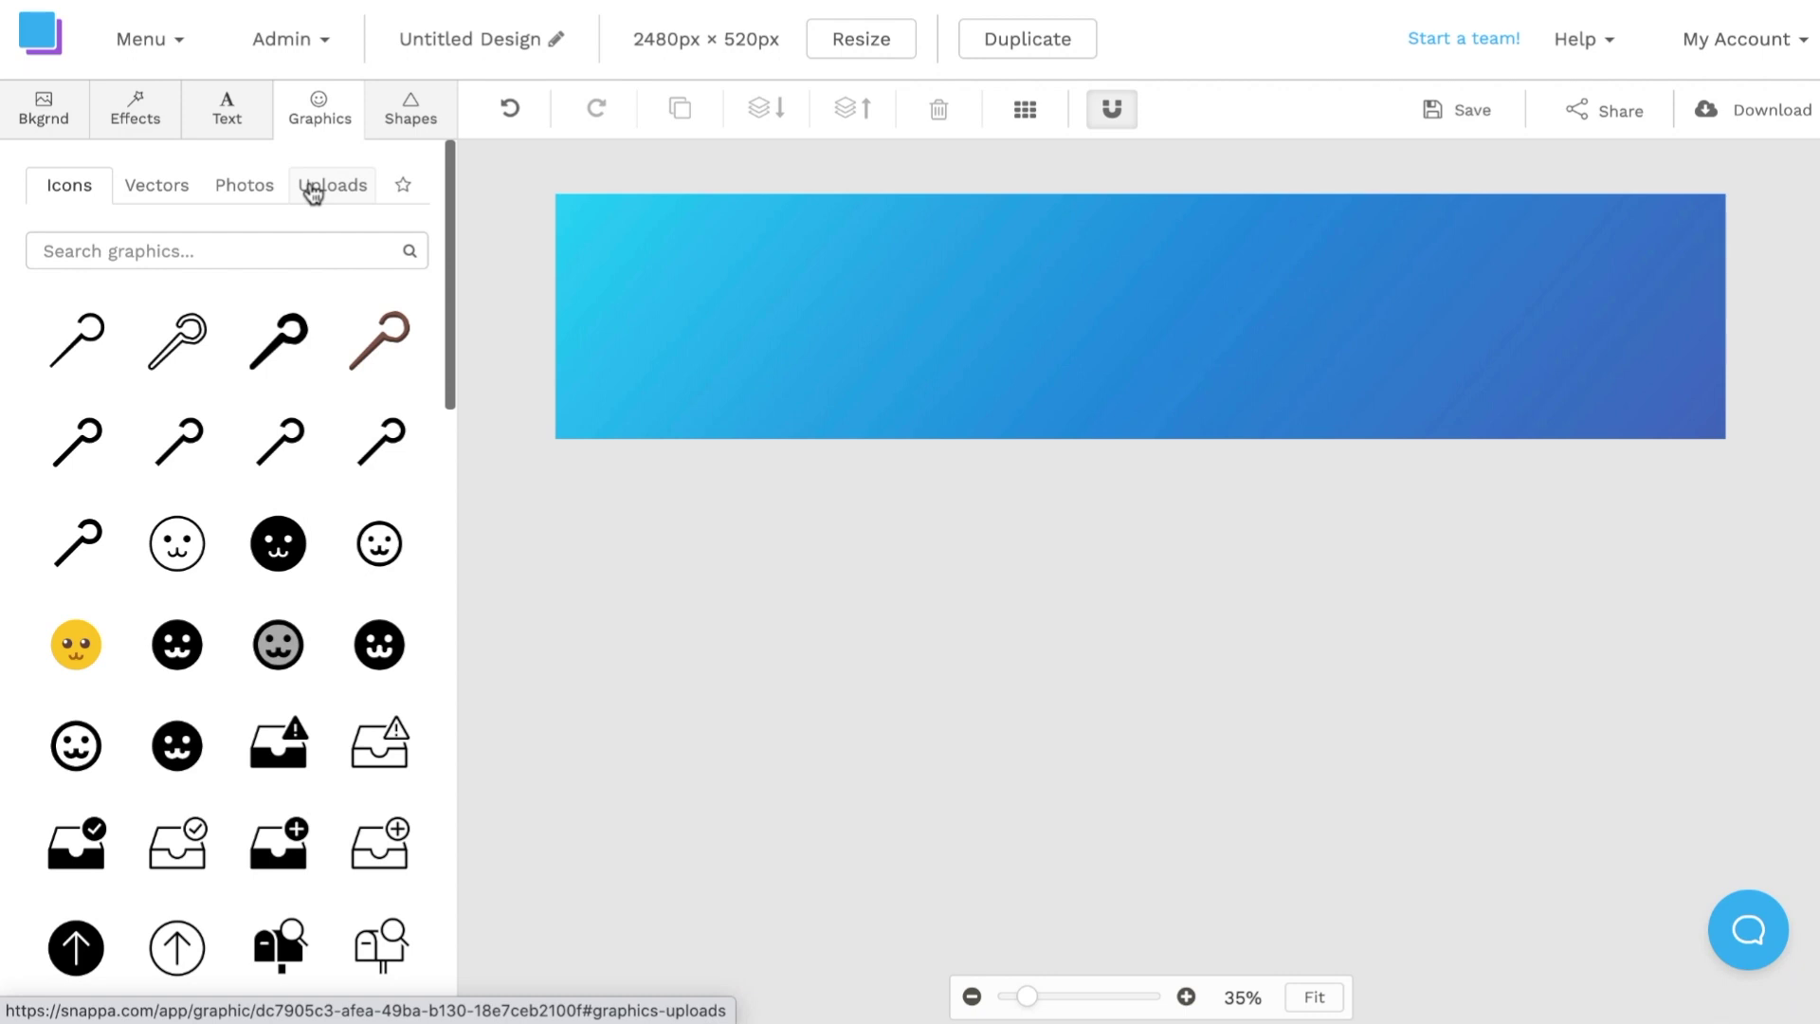
Add the uploaded white snappa logo, resize it and place it near the banner's upper-right corner
{"action": "left_click", "coordinate": [313, 190]}
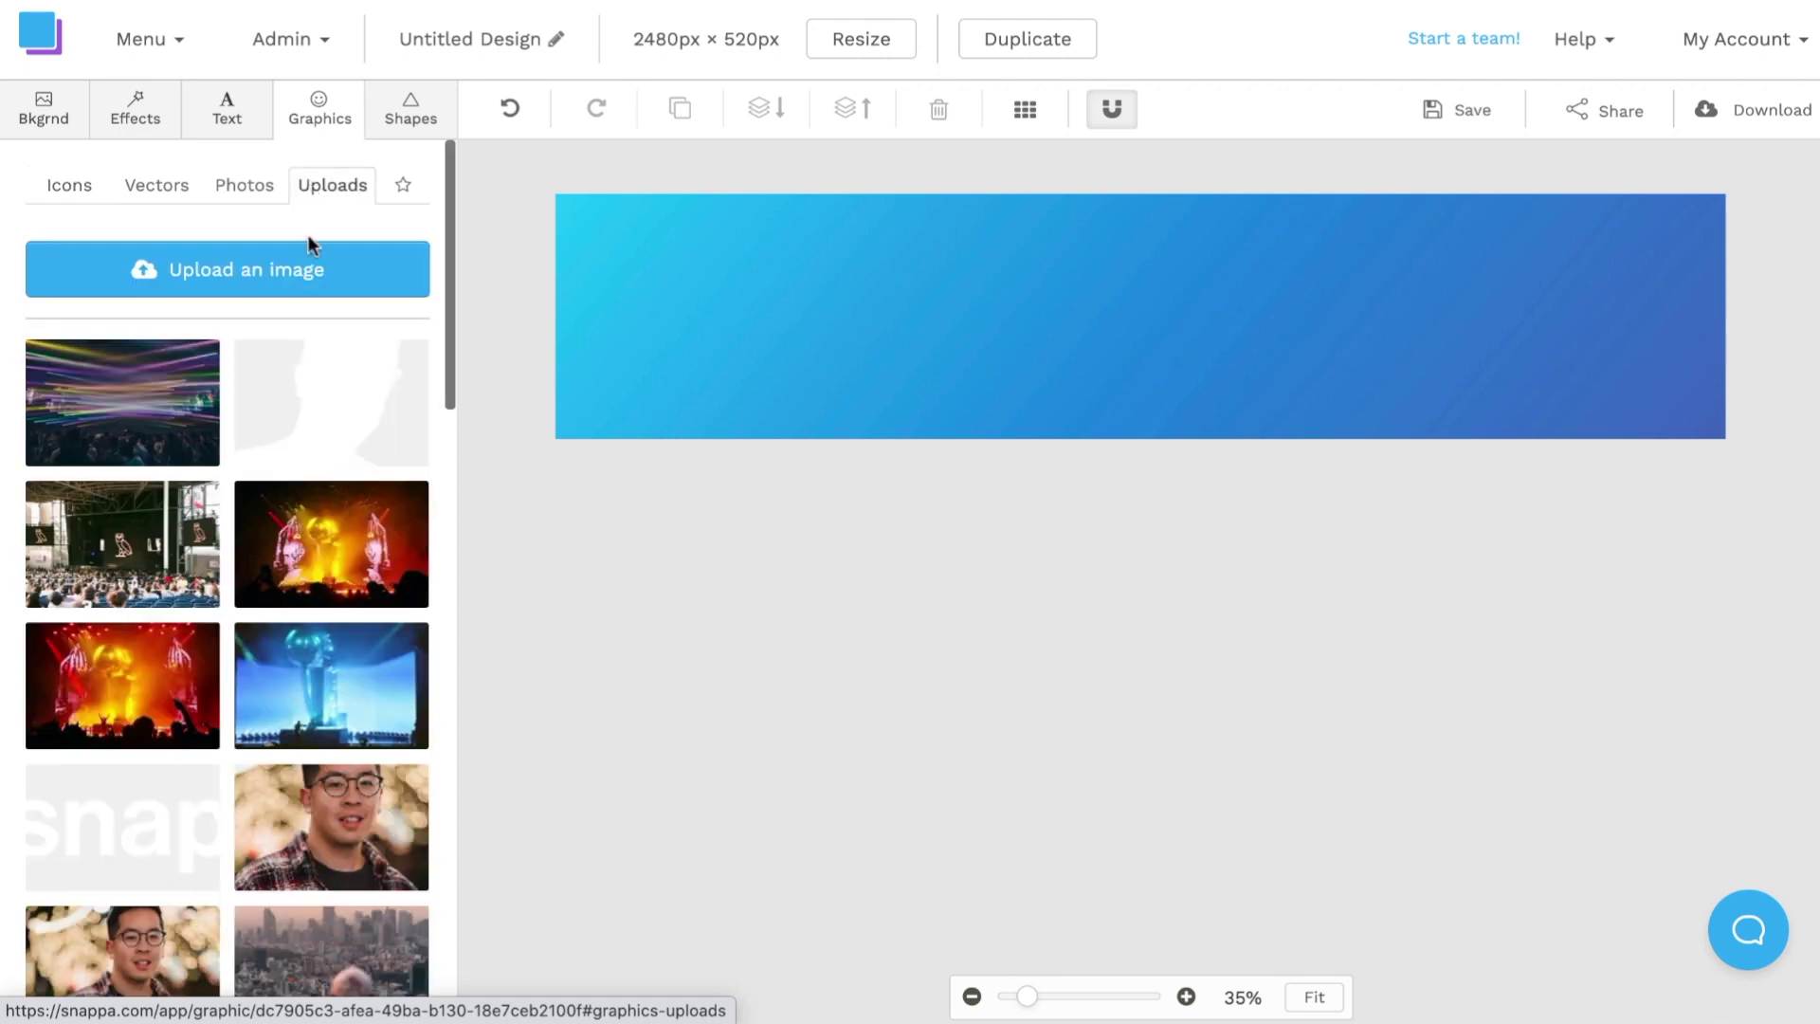
{"action": "scroll", "coordinate": [289, 535], "scroll_direction": "down", "scroll_amount": 2}
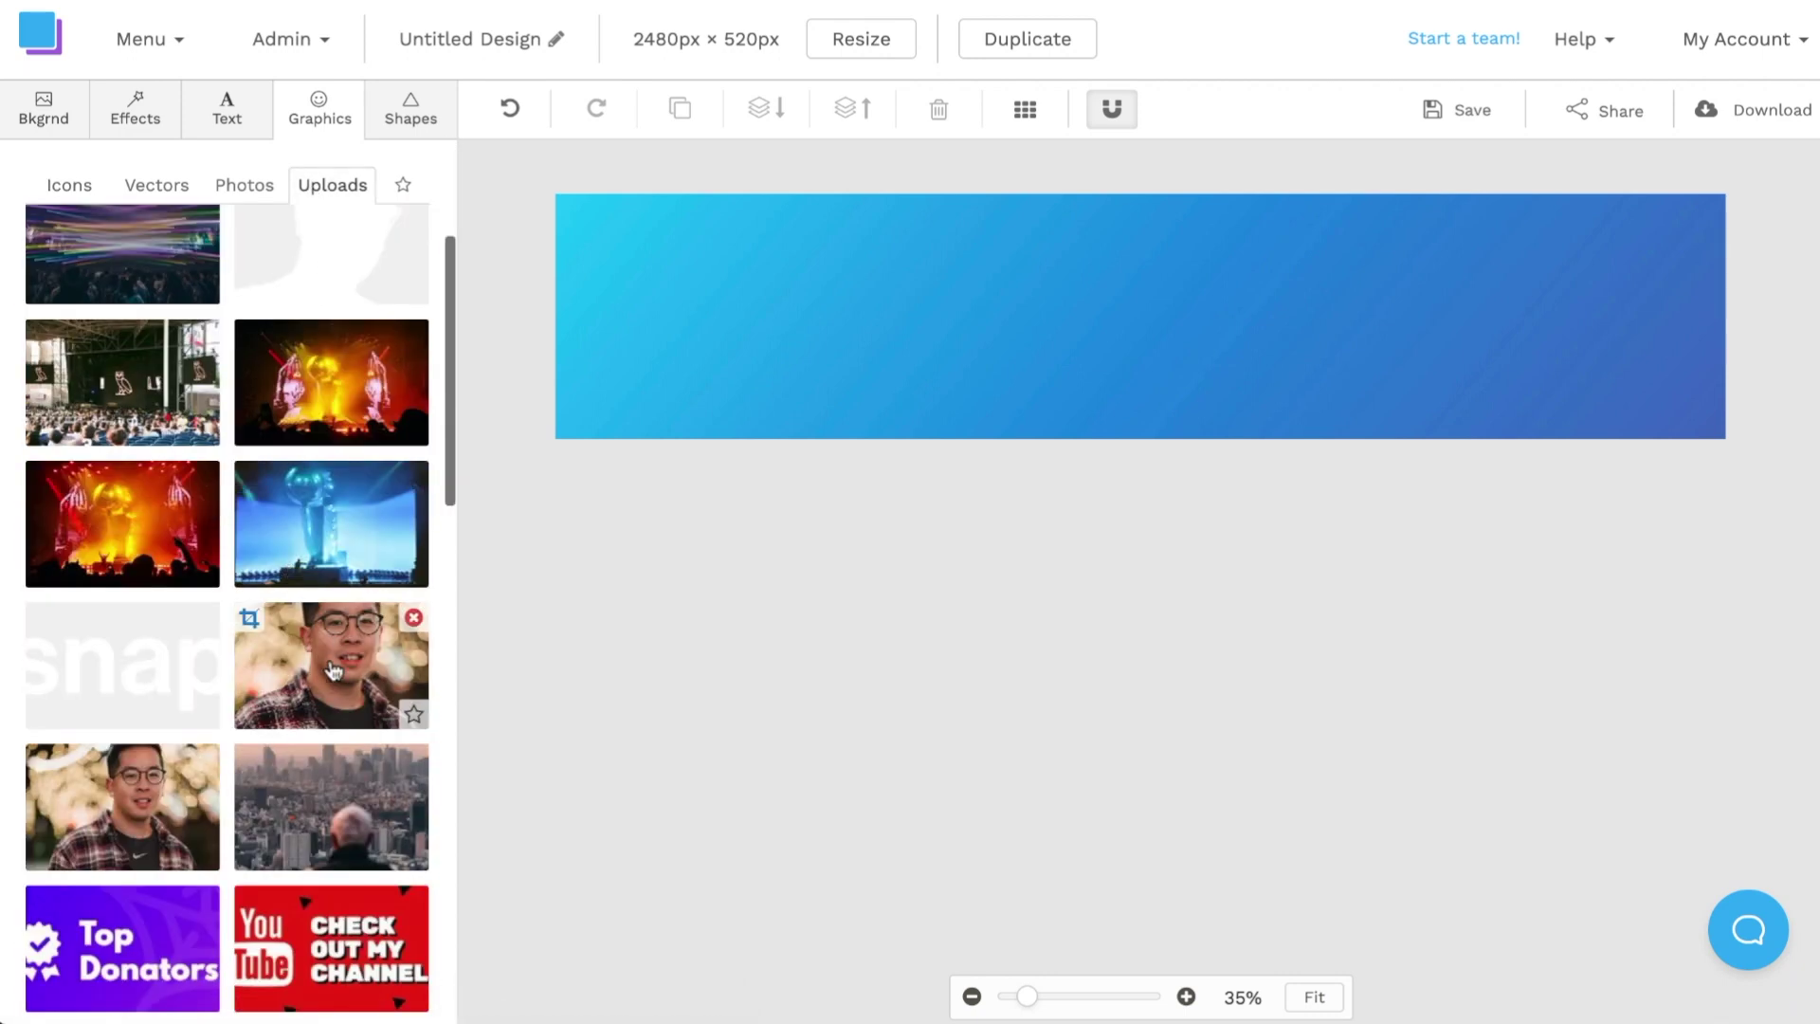
{"action": "left_click", "coordinate": [115, 698]}
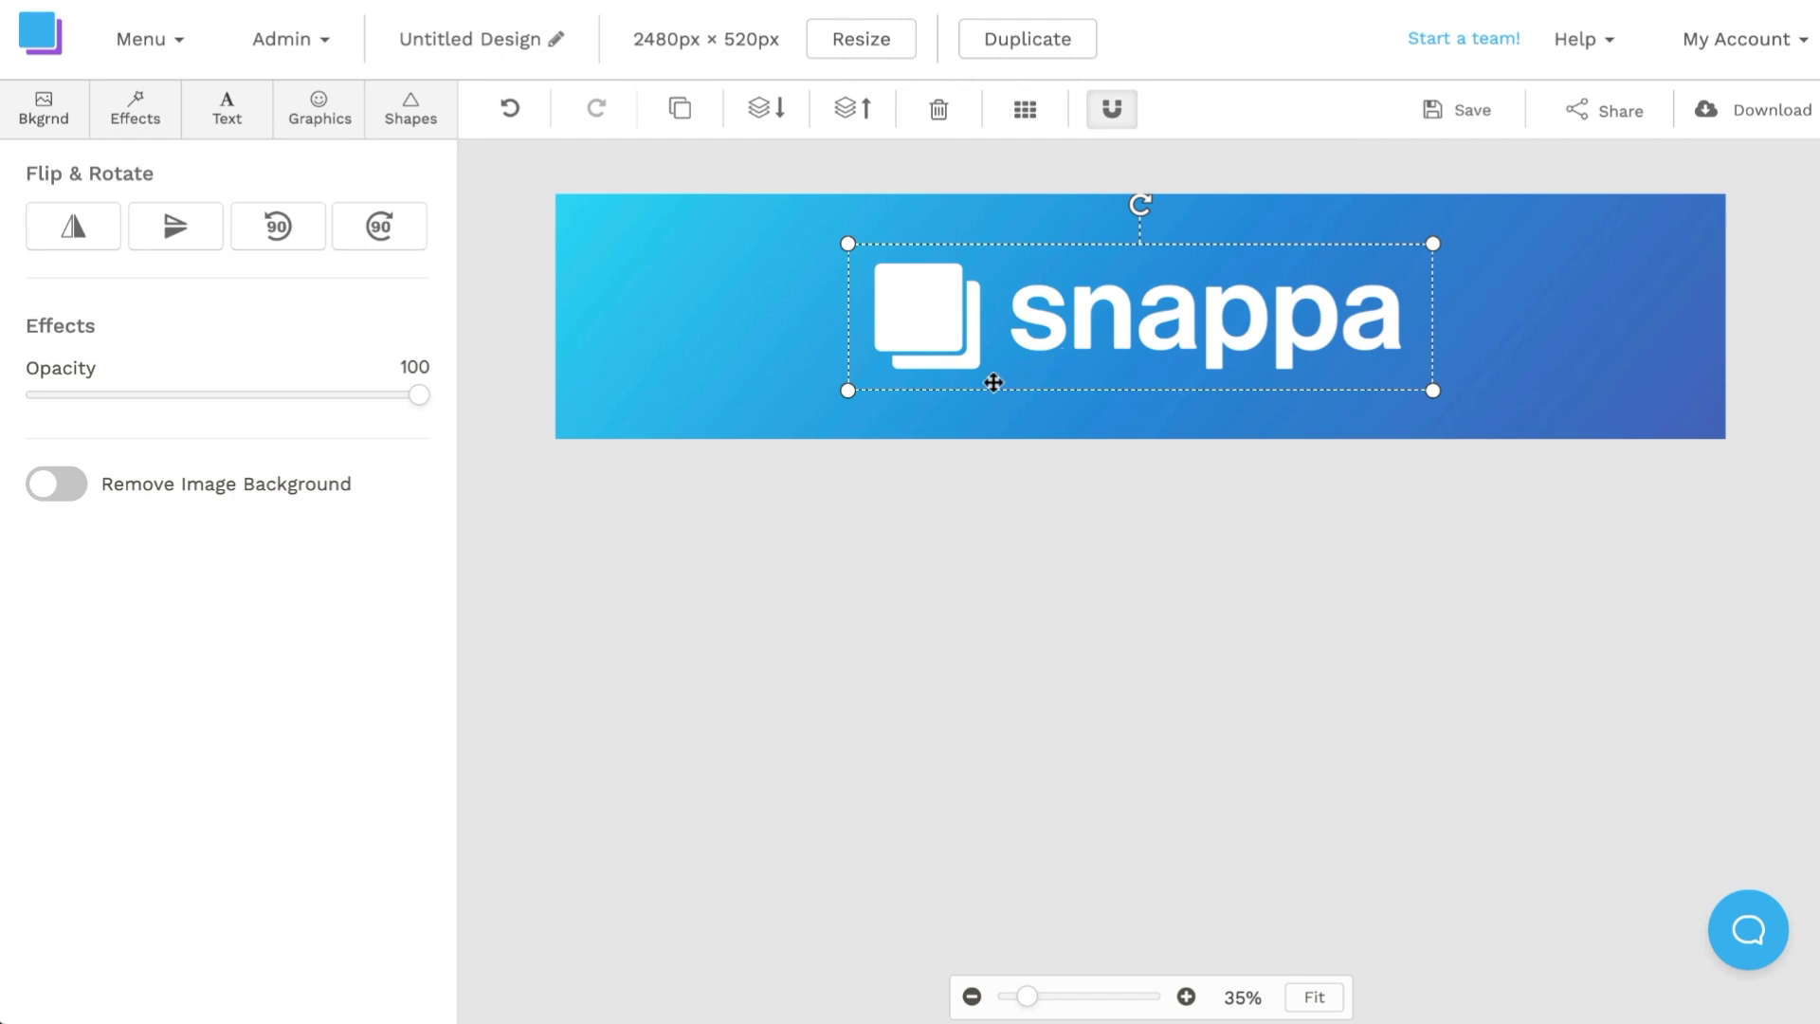
{"action": "left_click_drag", "start_coordinate": [849, 390], "coordinate": [1088, 349]}
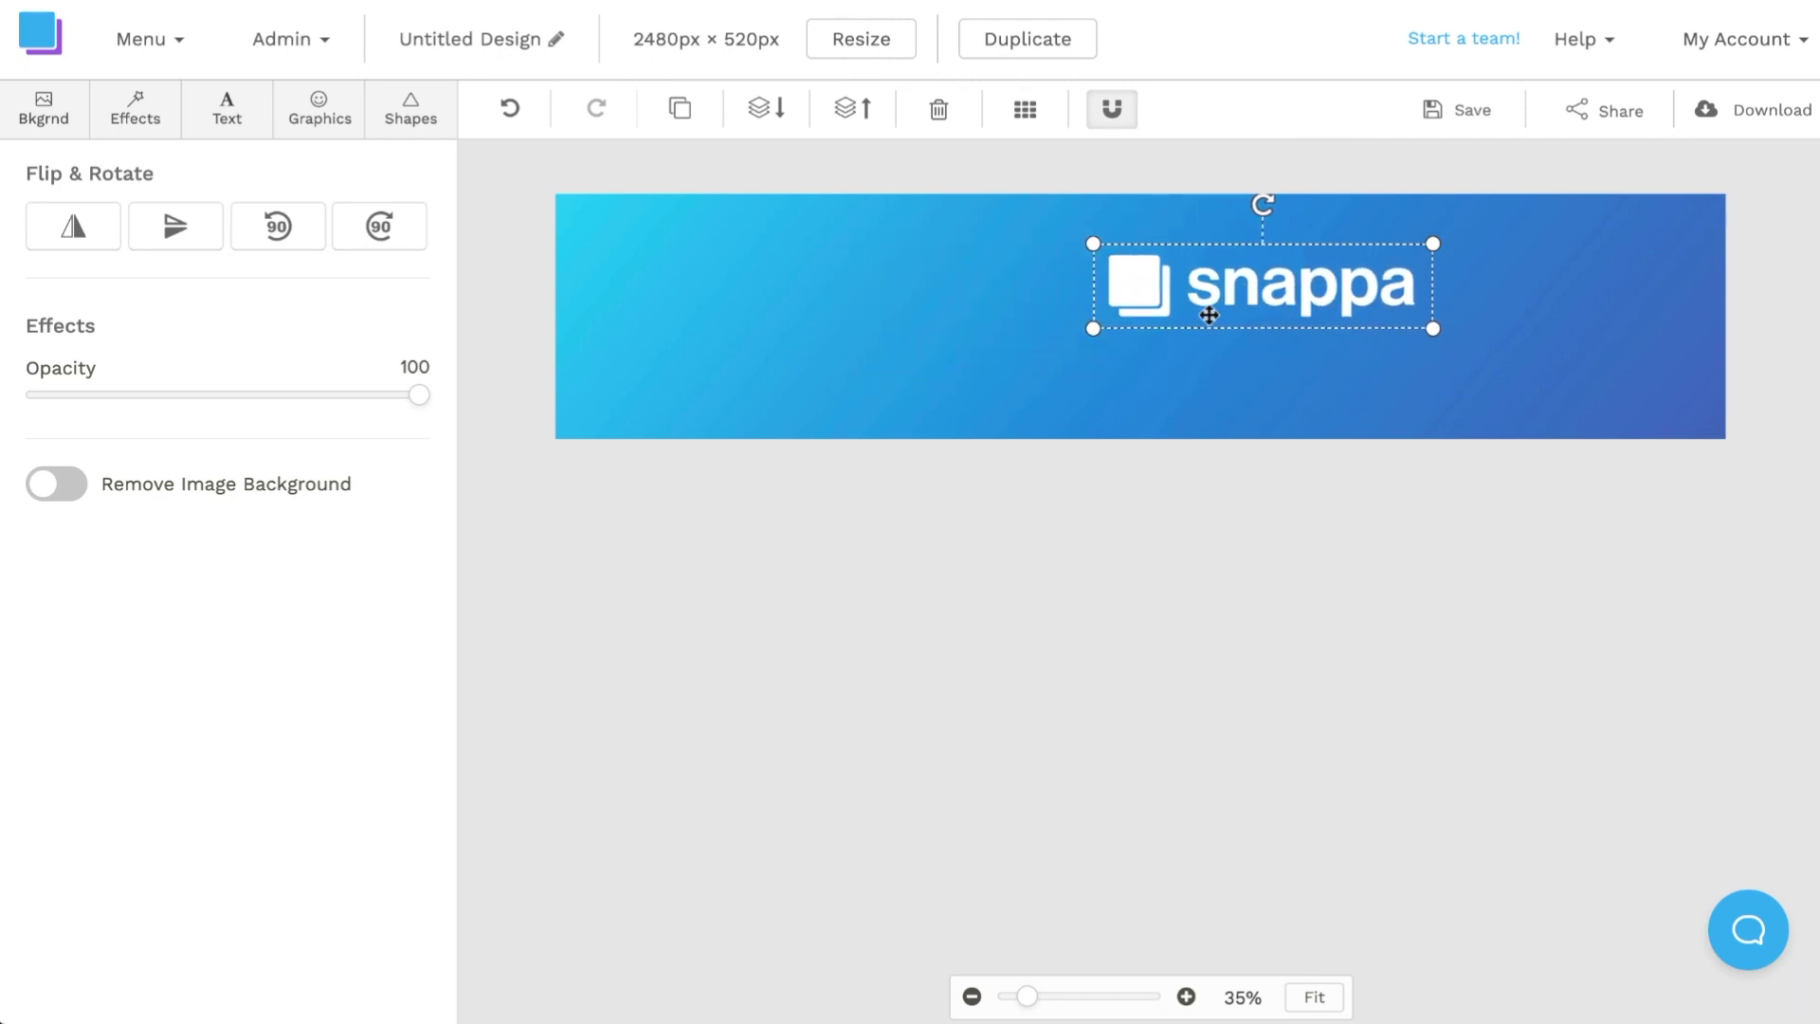
{"action": "left_click_drag", "start_coordinate": [1202, 309], "coordinate": [1393, 306]}
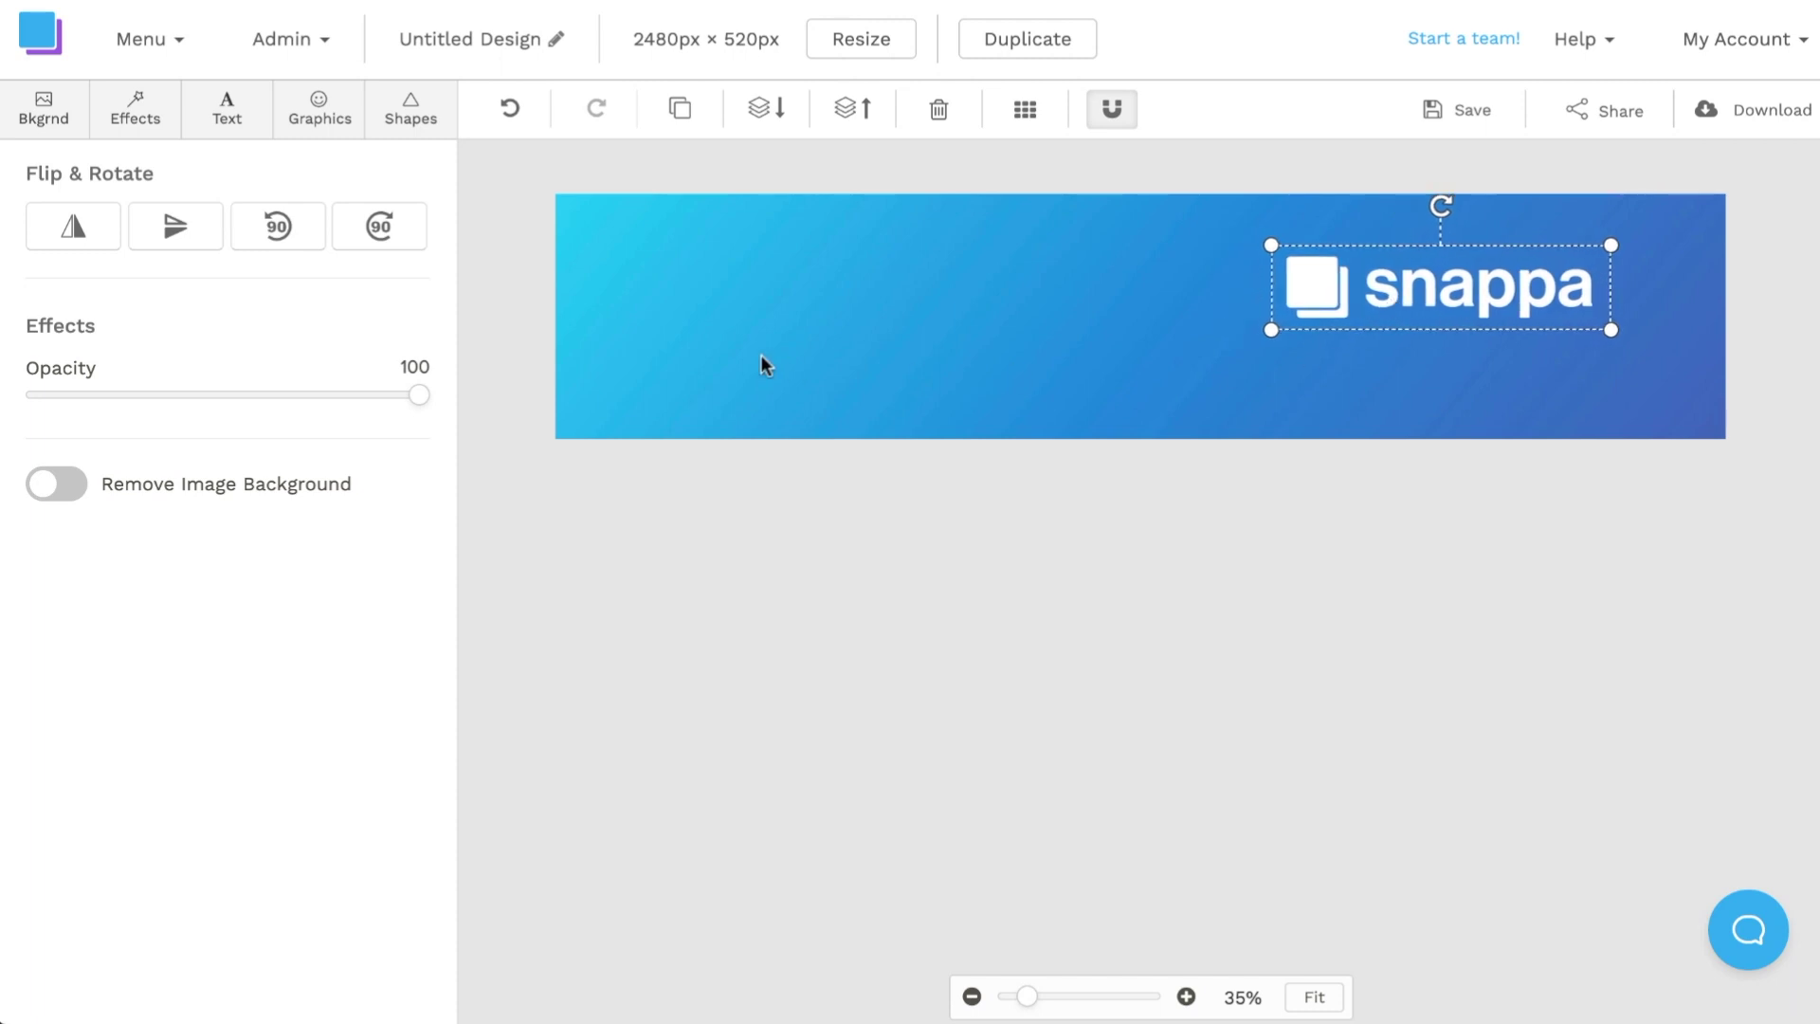
{"action": "left_click_drag", "start_coordinate": [1261, 334], "coordinate": [1196, 351]}
{"action": "left_click_drag", "start_coordinate": [1320, 319], "coordinate": [1366, 314]}
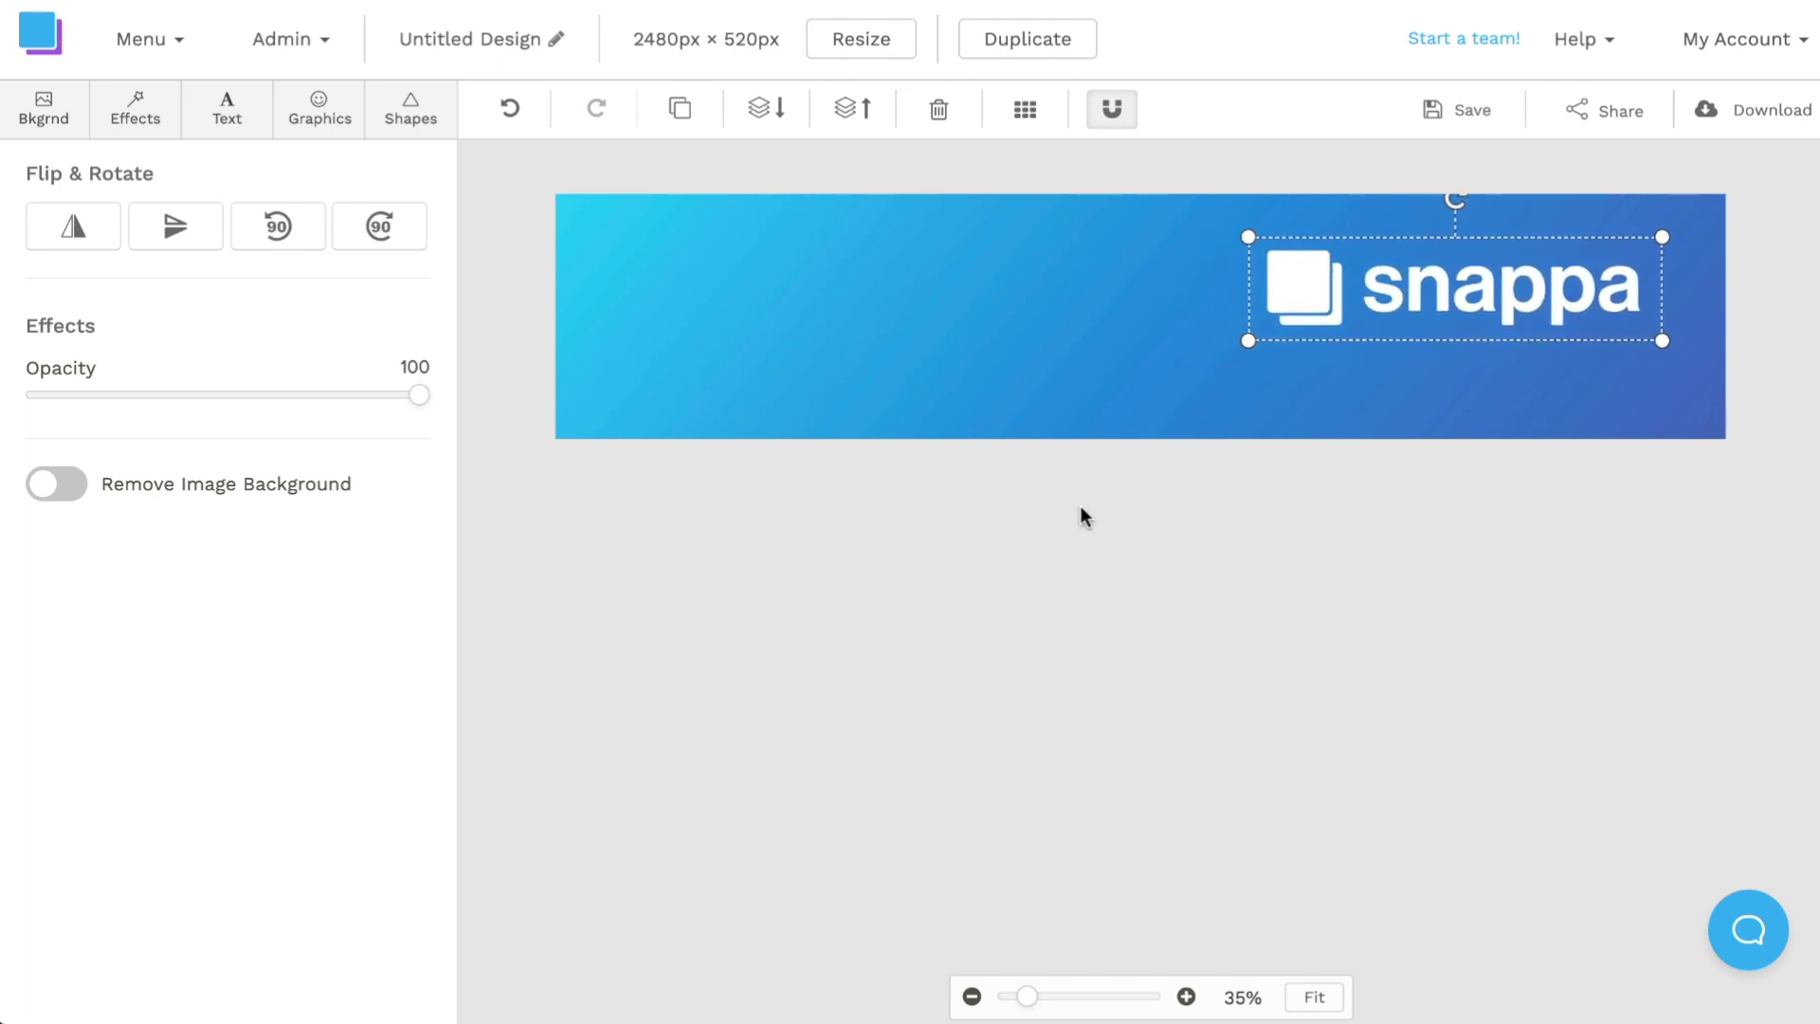
Add a right-aligned subheading reading 'RECORDS' beneath the snappa logo
{"action": "left_click", "coordinate": [237, 118]}
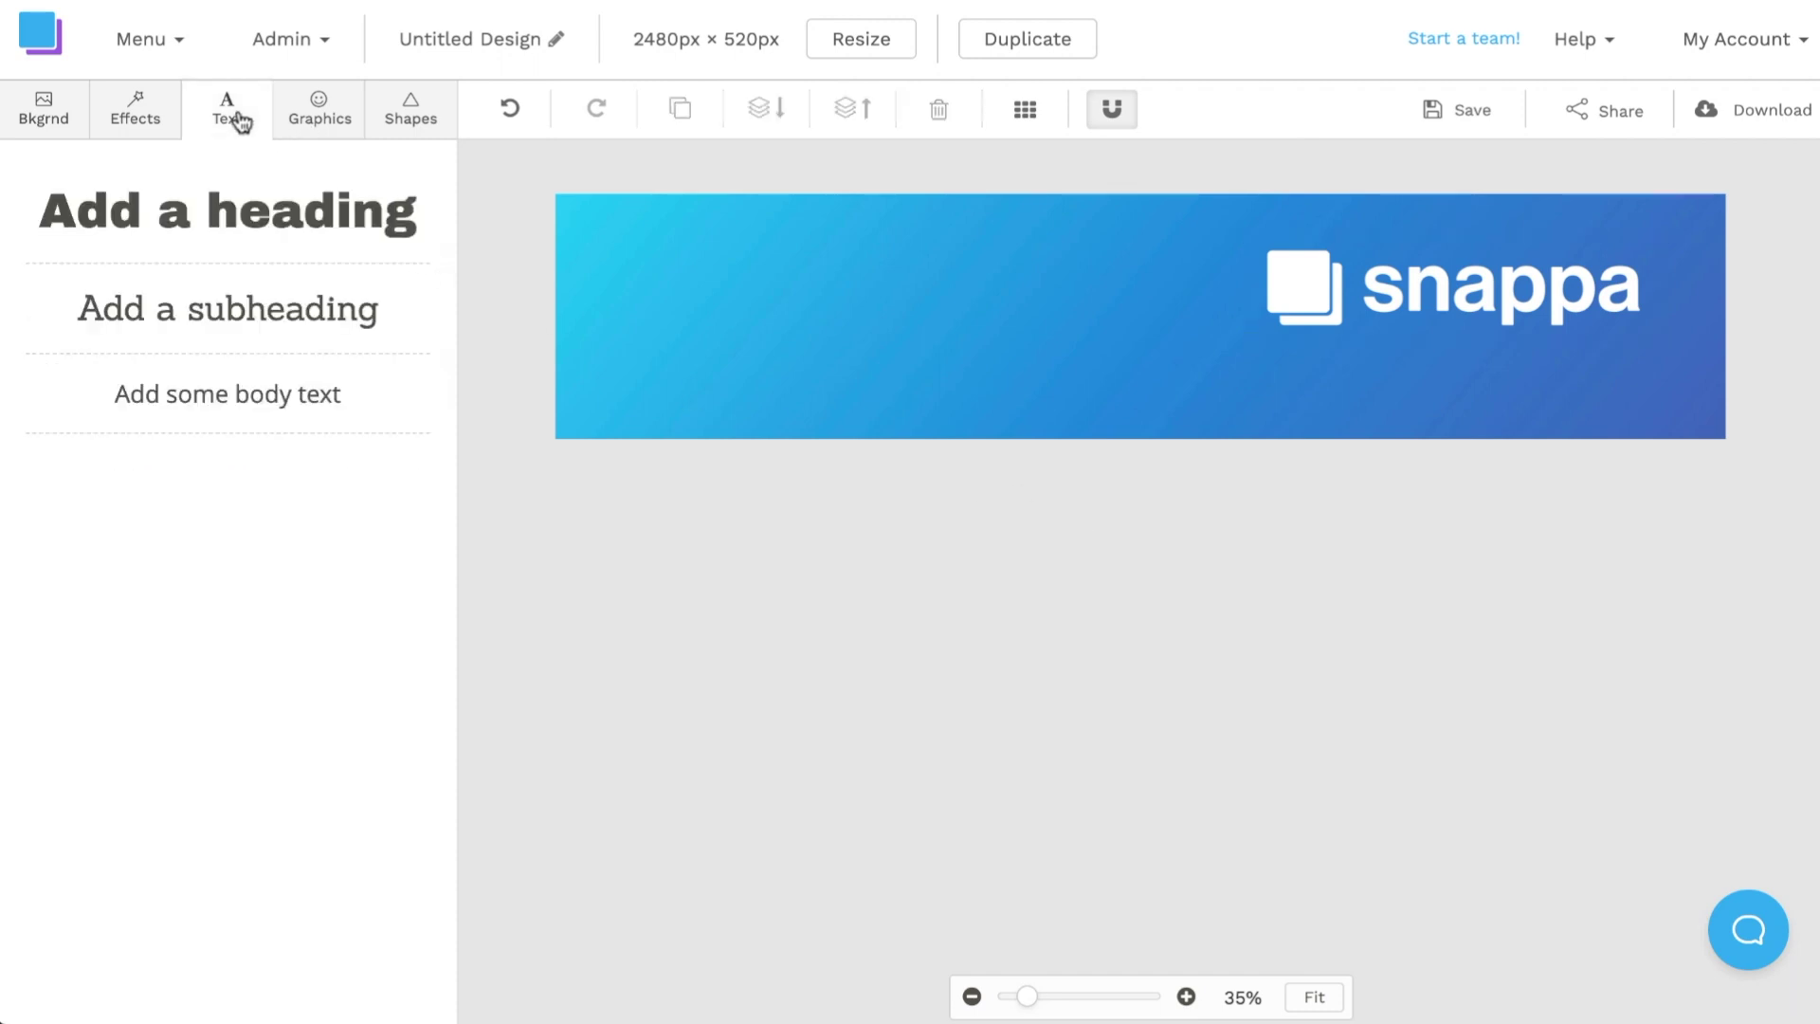
{"action": "left_click", "coordinate": [215, 313]}
{"action": "left_click_drag", "start_coordinate": [1178, 313], "coordinate": [1543, 355]}
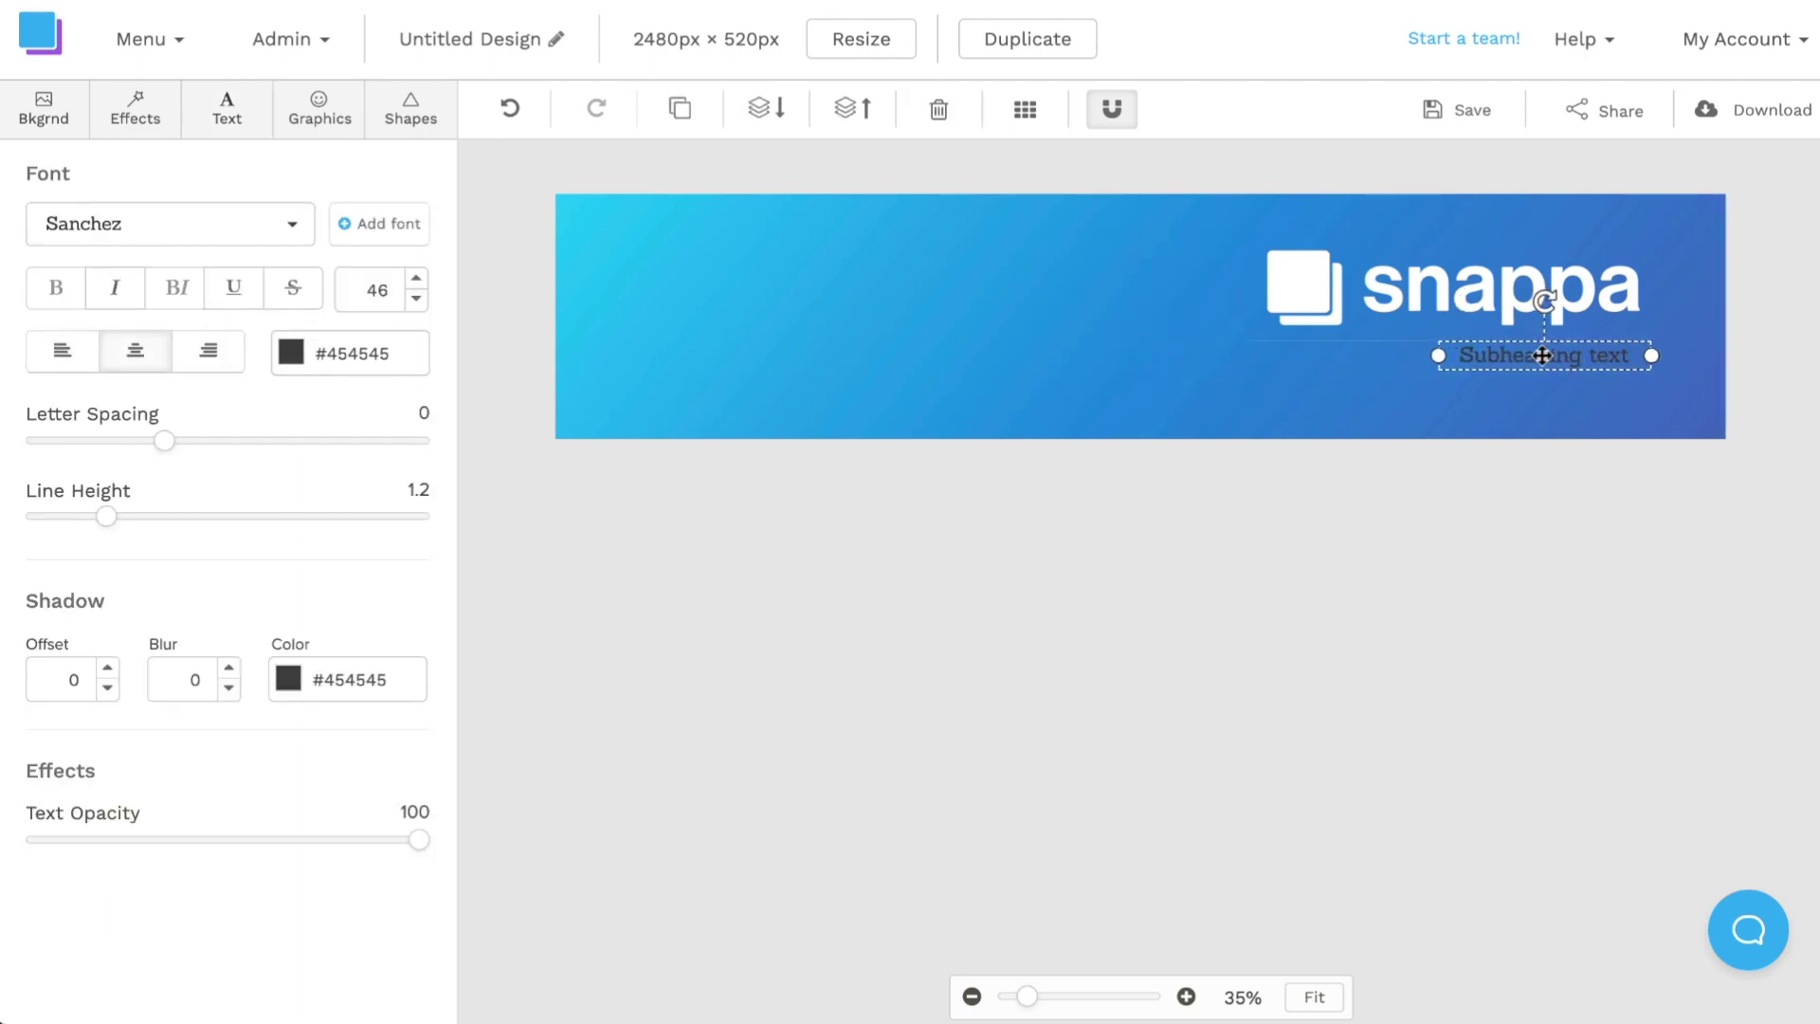
{"action": "double_click", "coordinate": [1540, 360]}
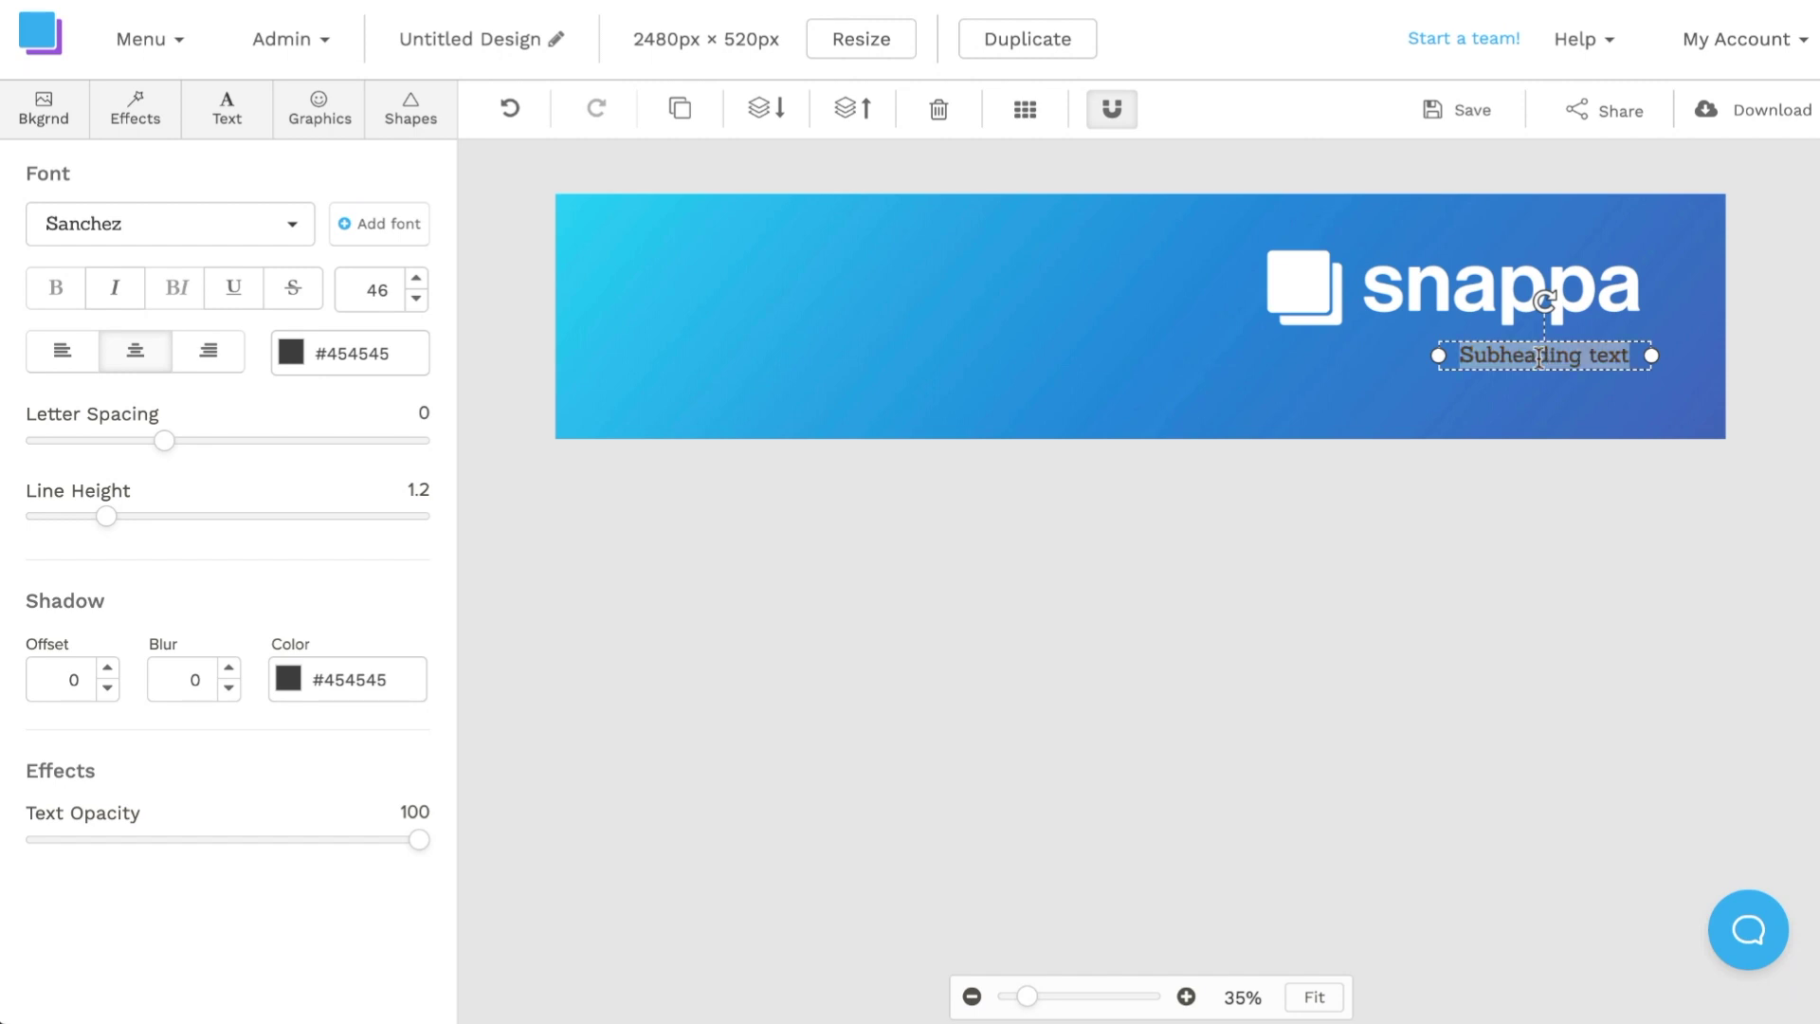
{"action": "type", "text": "RECORDS"}
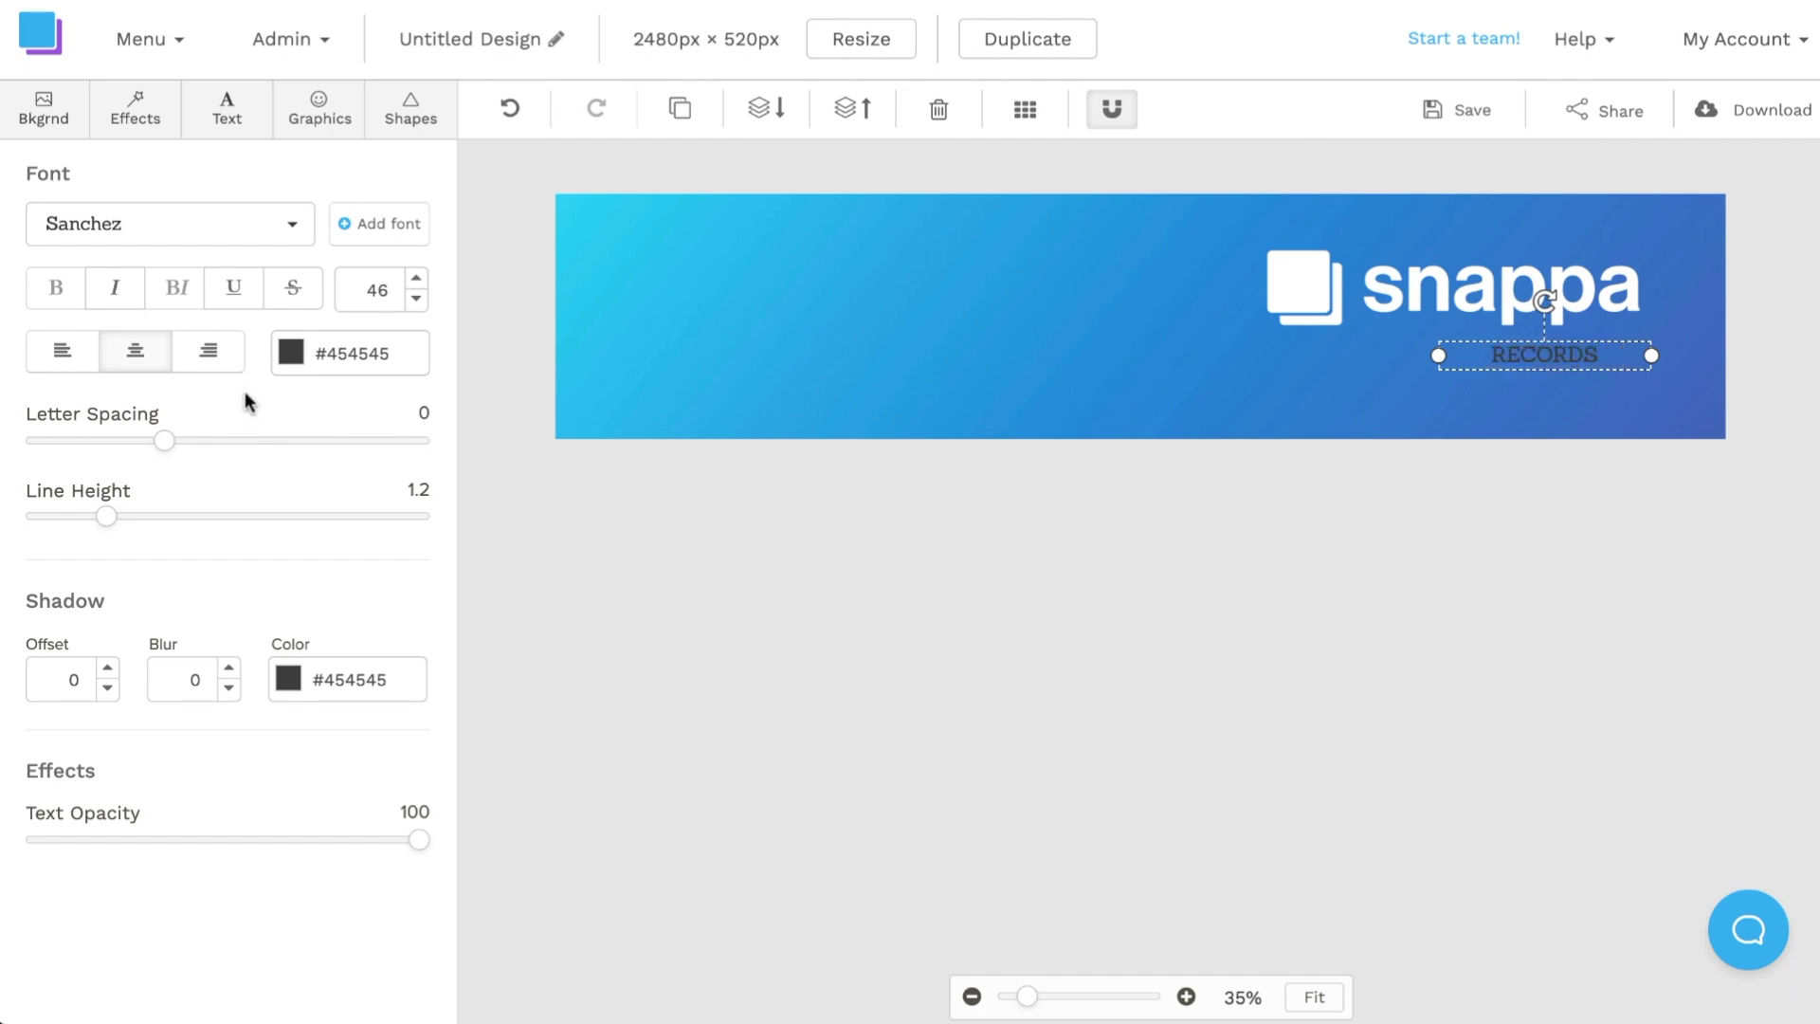
{"action": "left_click", "coordinate": [208, 351]}
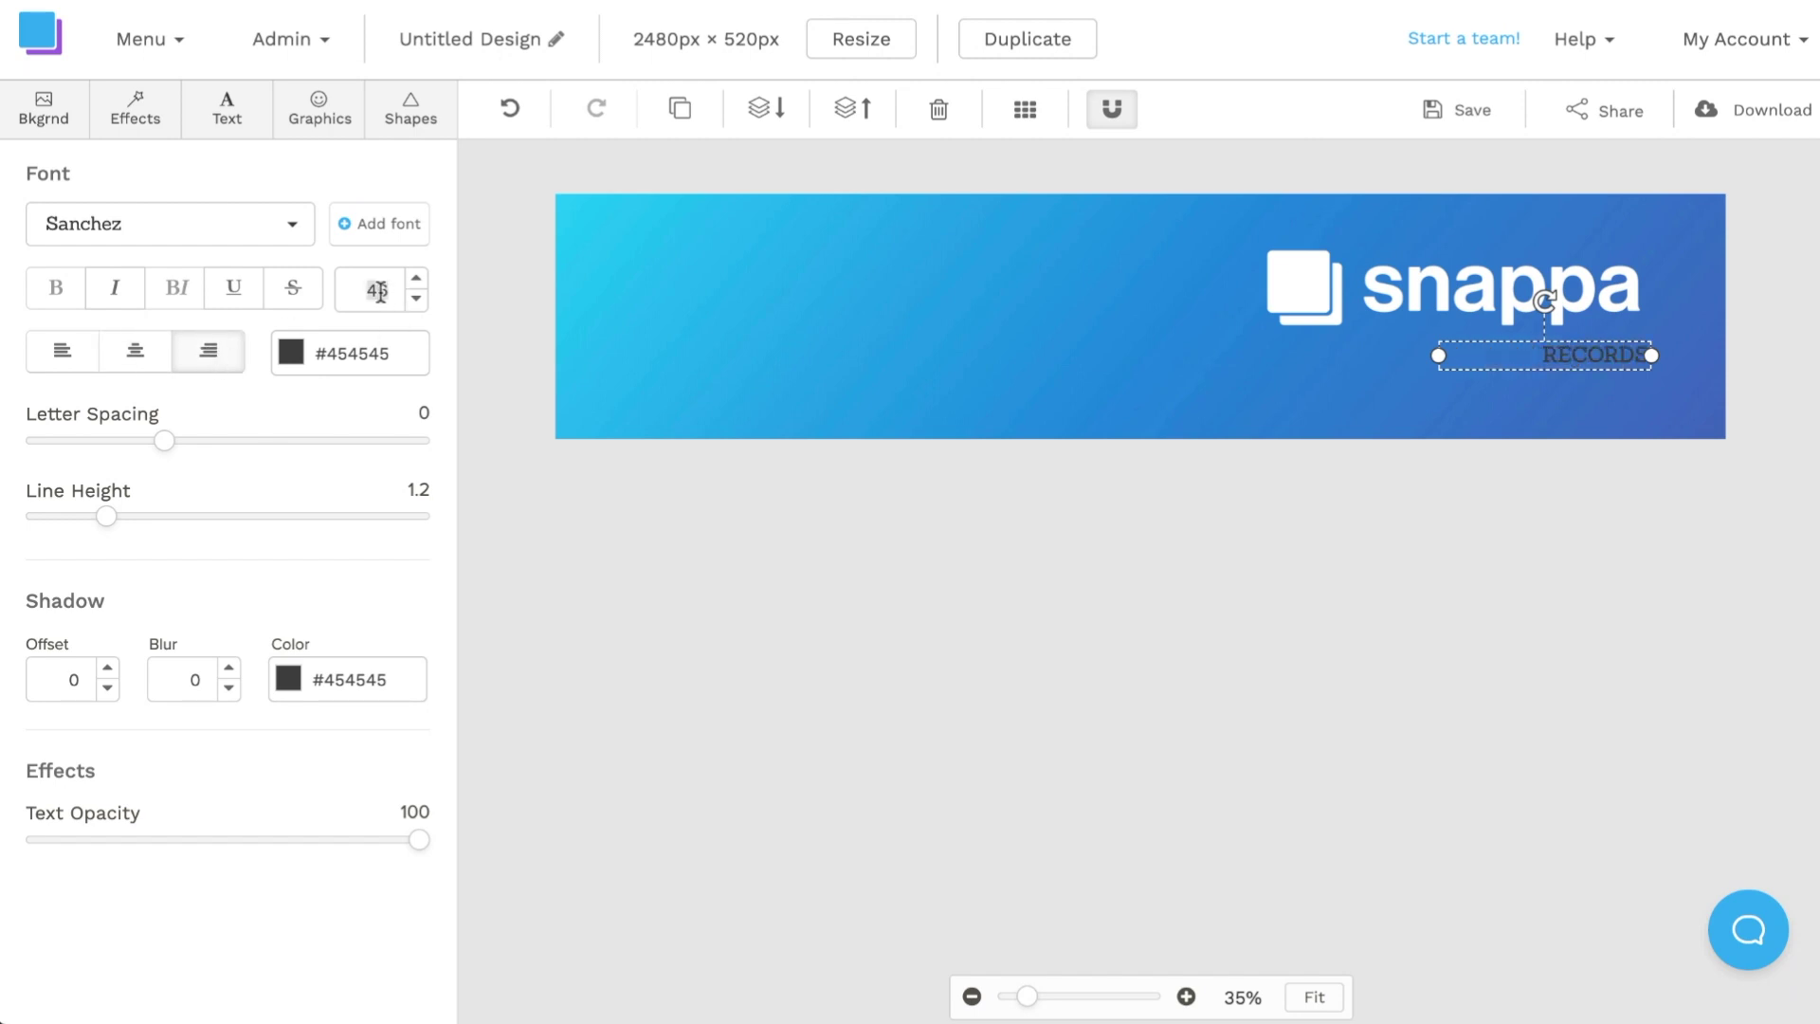
Style RECORDS in Text Me One, letter spacing 6, white, font size 75
{"action": "left_click", "coordinate": [166, 234]}
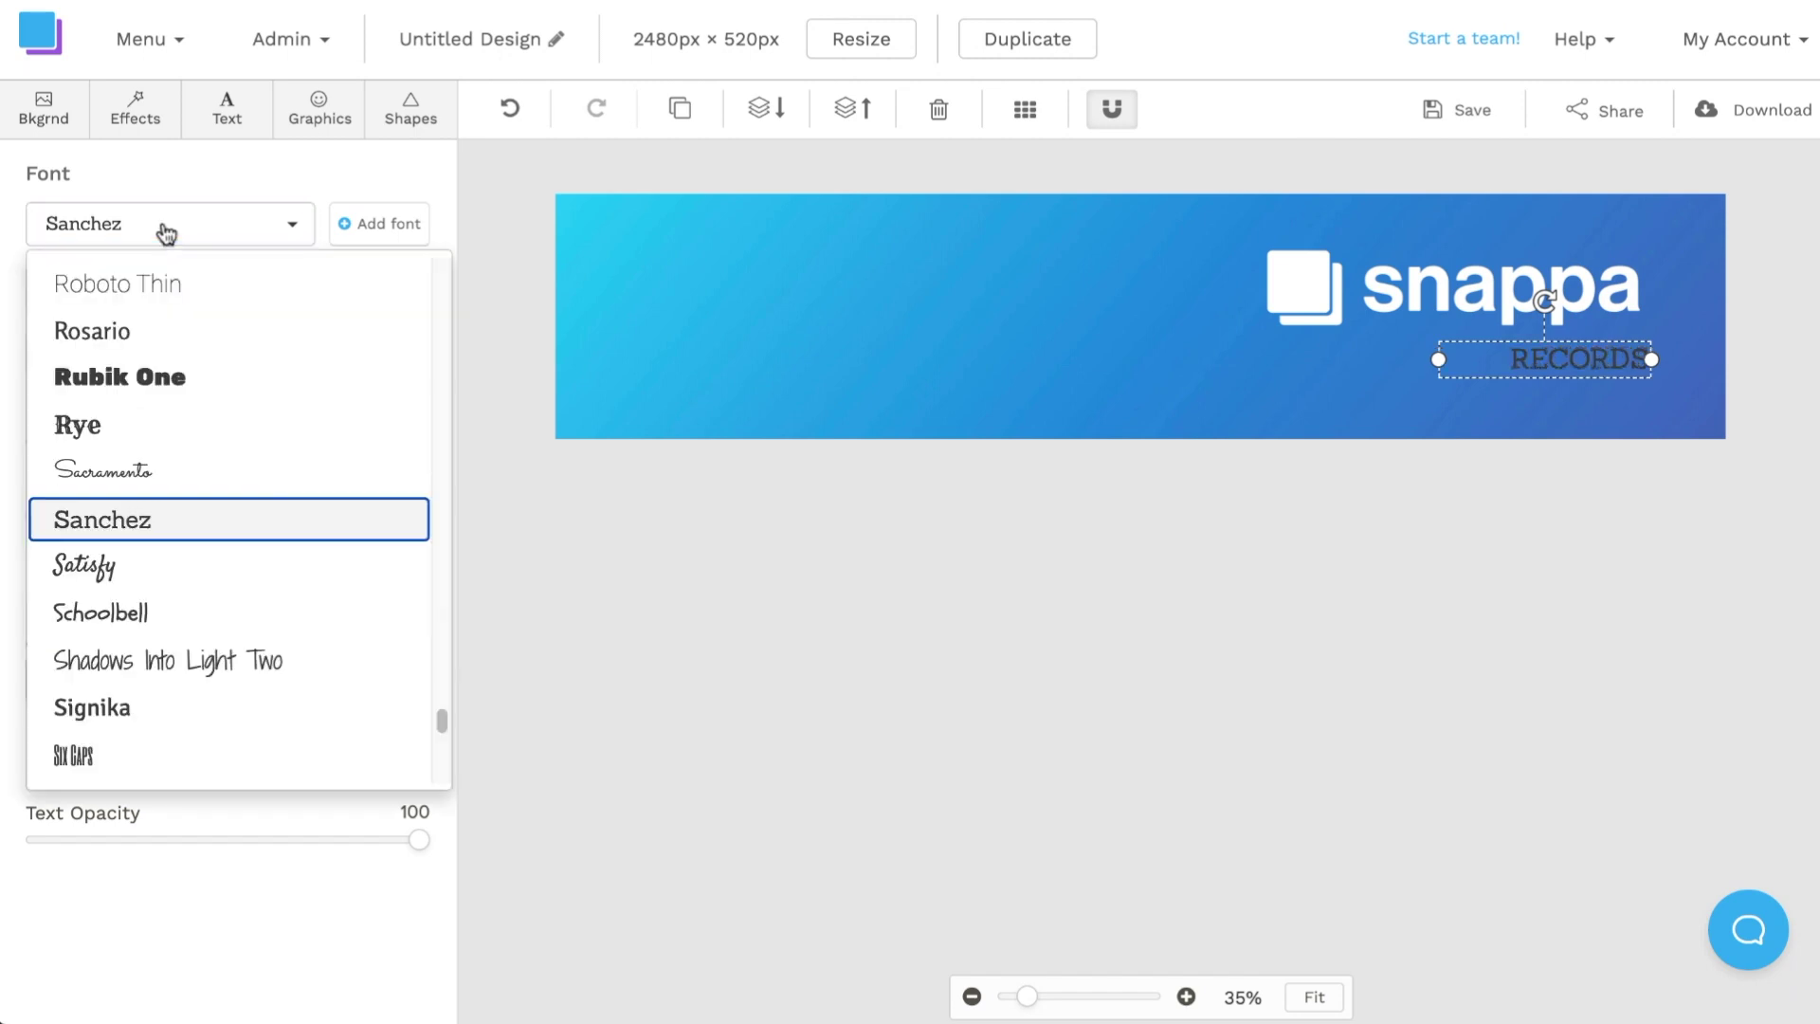
{"action": "scroll", "coordinate": [156, 390], "scroll_direction": "down", "scroll_amount": 5}
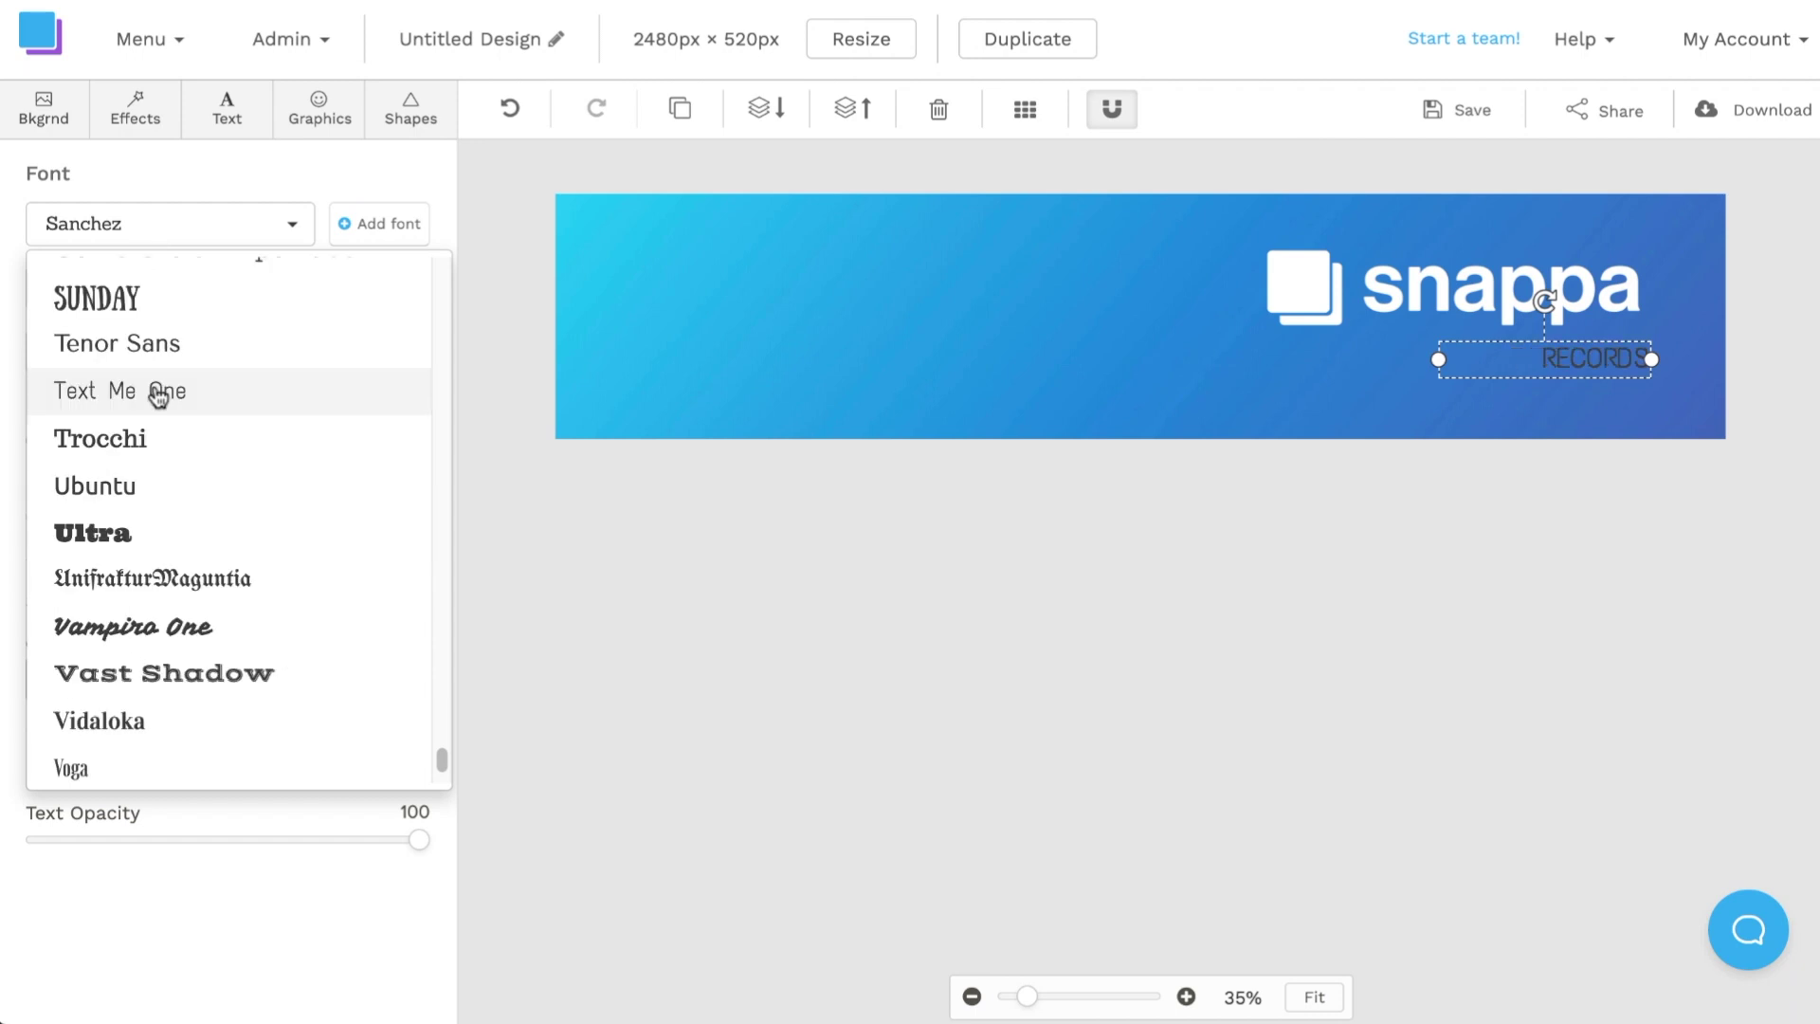
{"action": "left_click", "coordinate": [157, 389]}
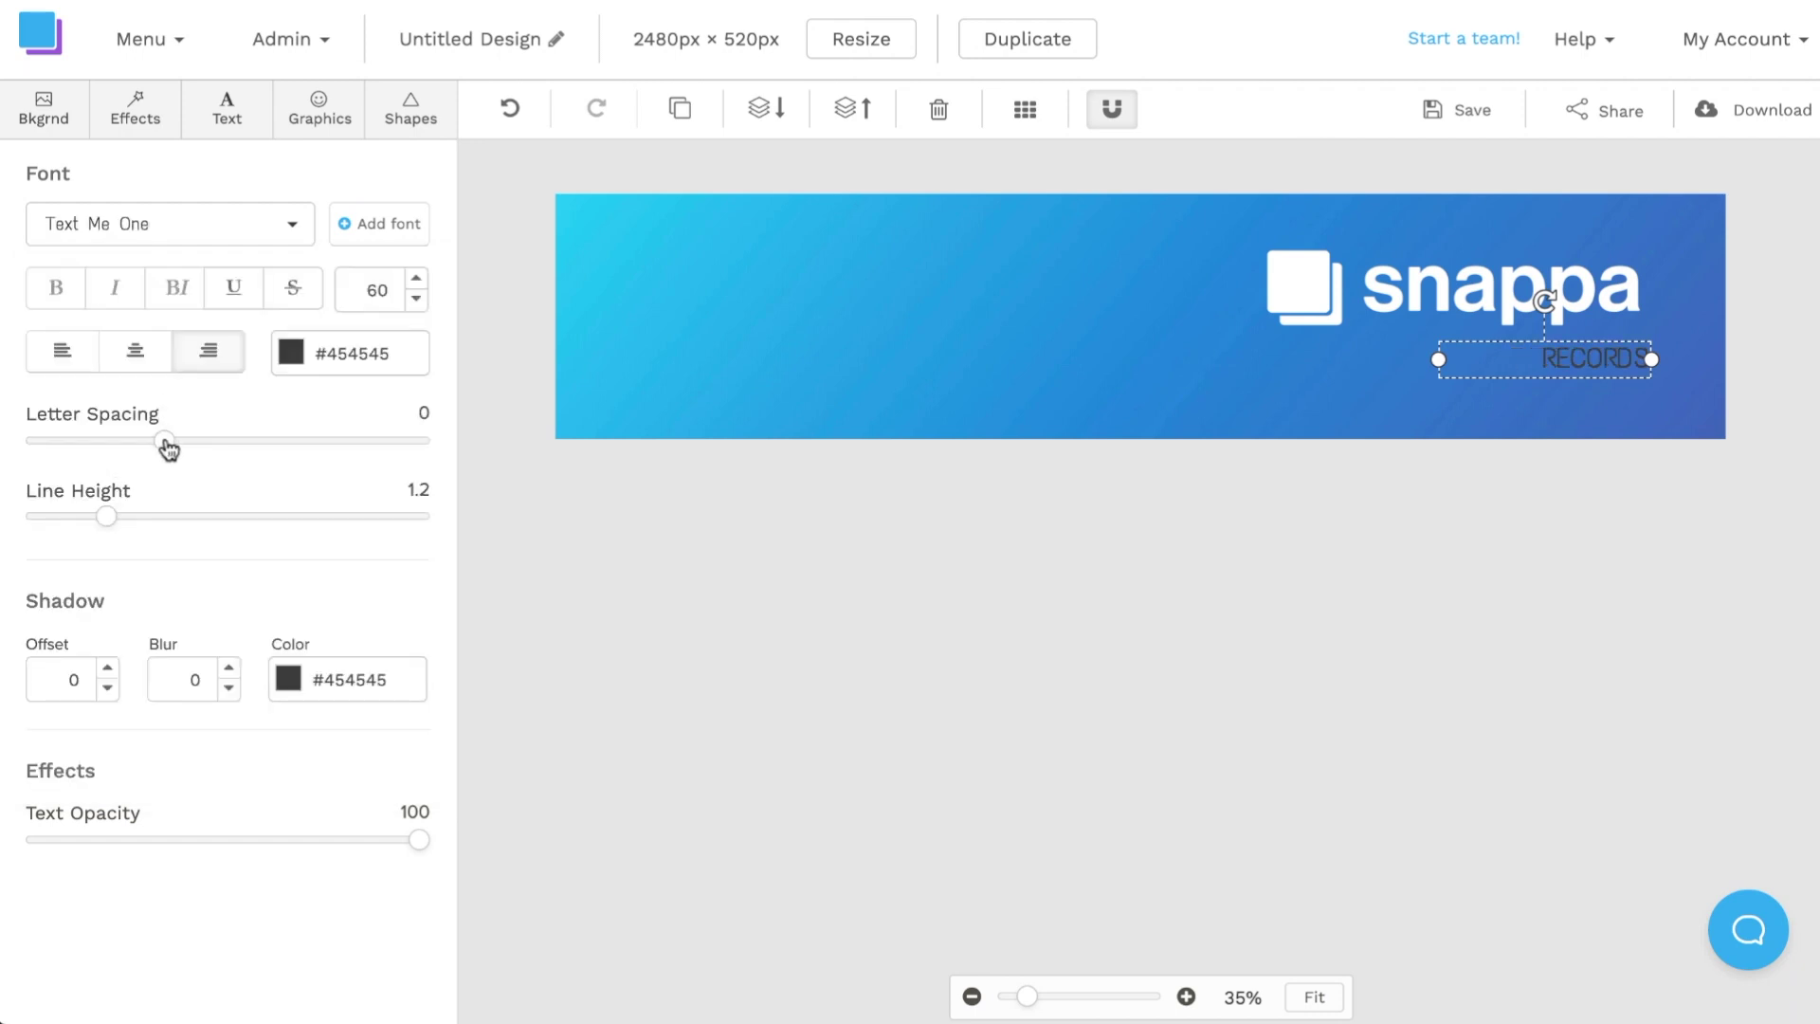
{"action": "left_click_drag", "start_coordinate": [168, 448], "coordinate": [247, 447]}
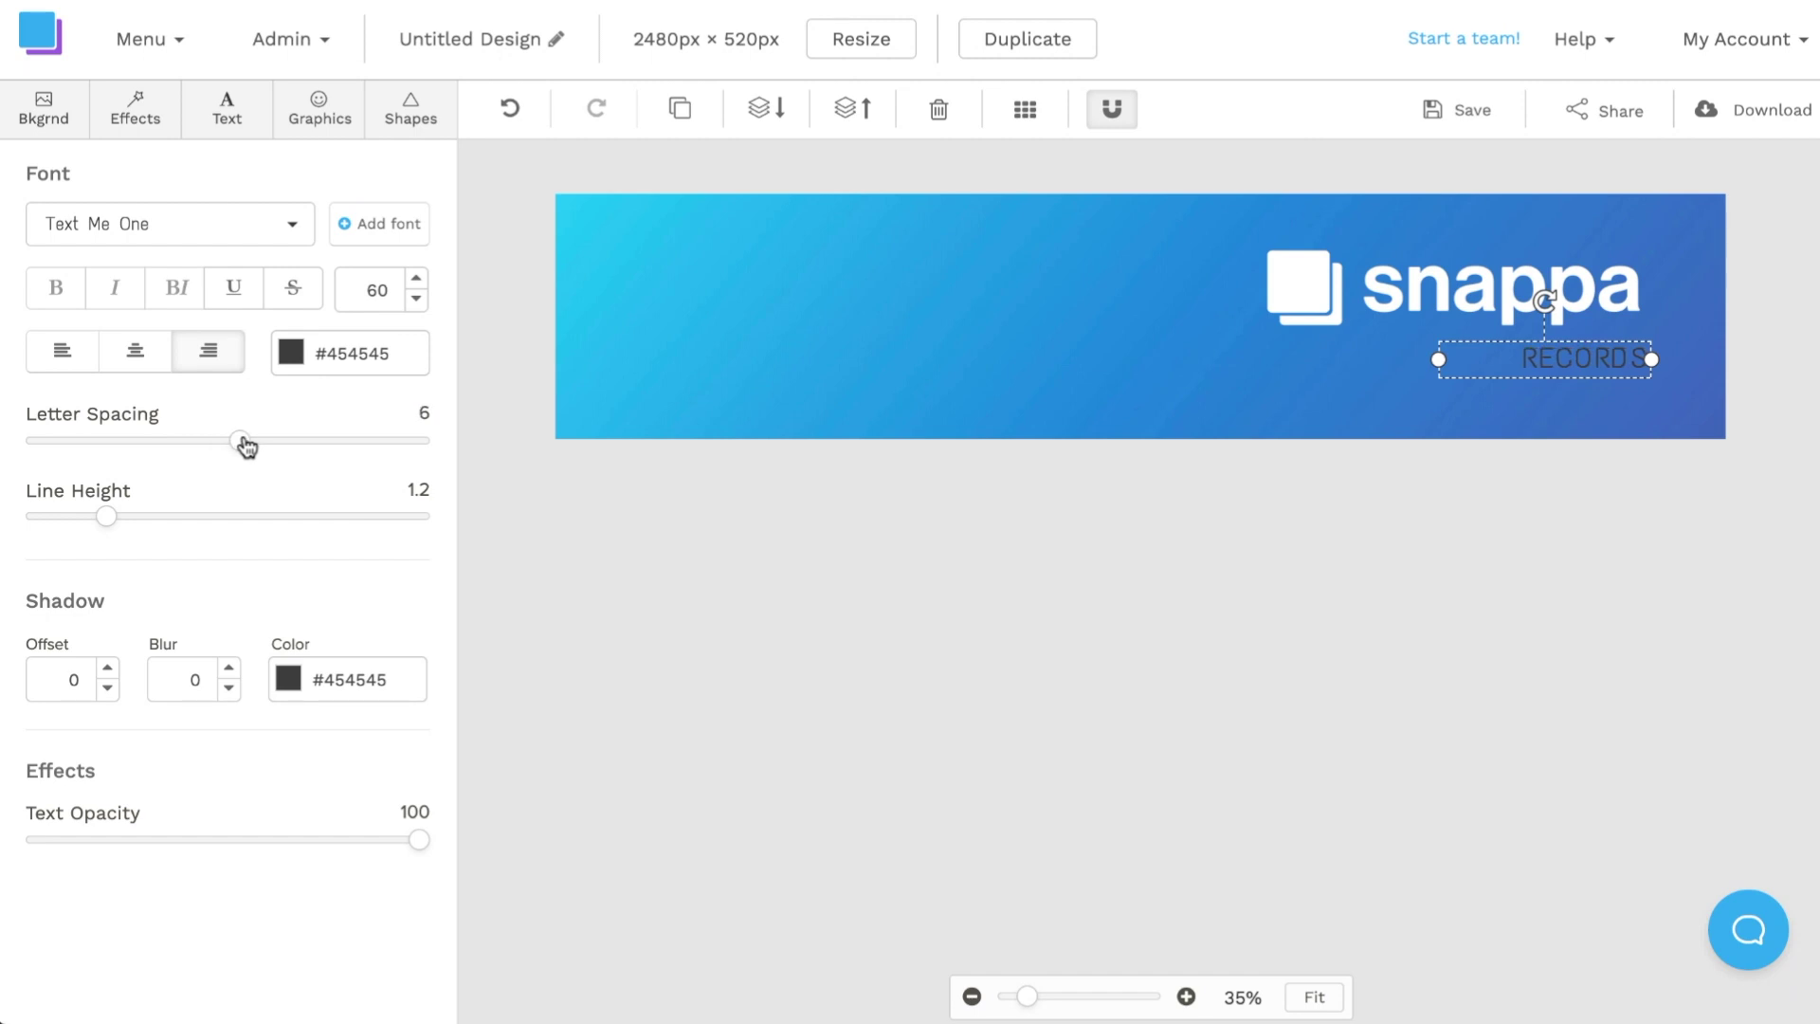
{"action": "left_click", "coordinate": [293, 362]}
{"action": "left_click", "coordinate": [323, 493]}
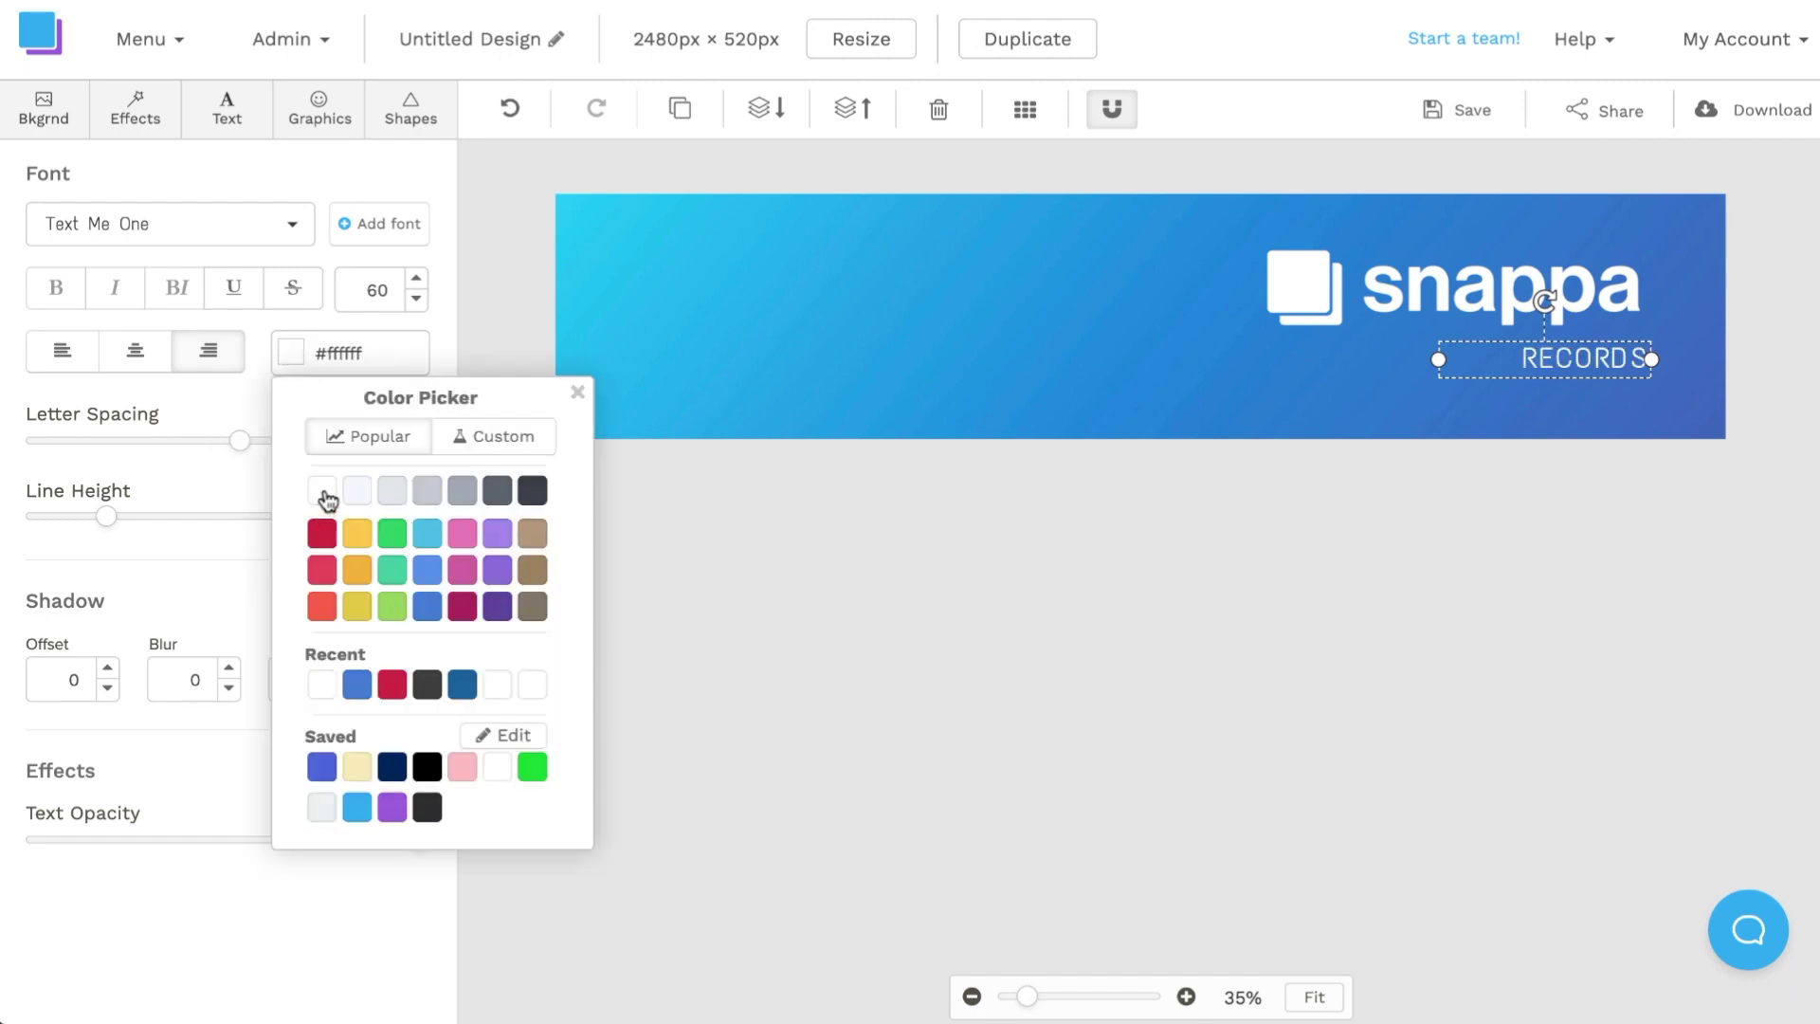
{"action": "left_click", "coordinate": [369, 293]}
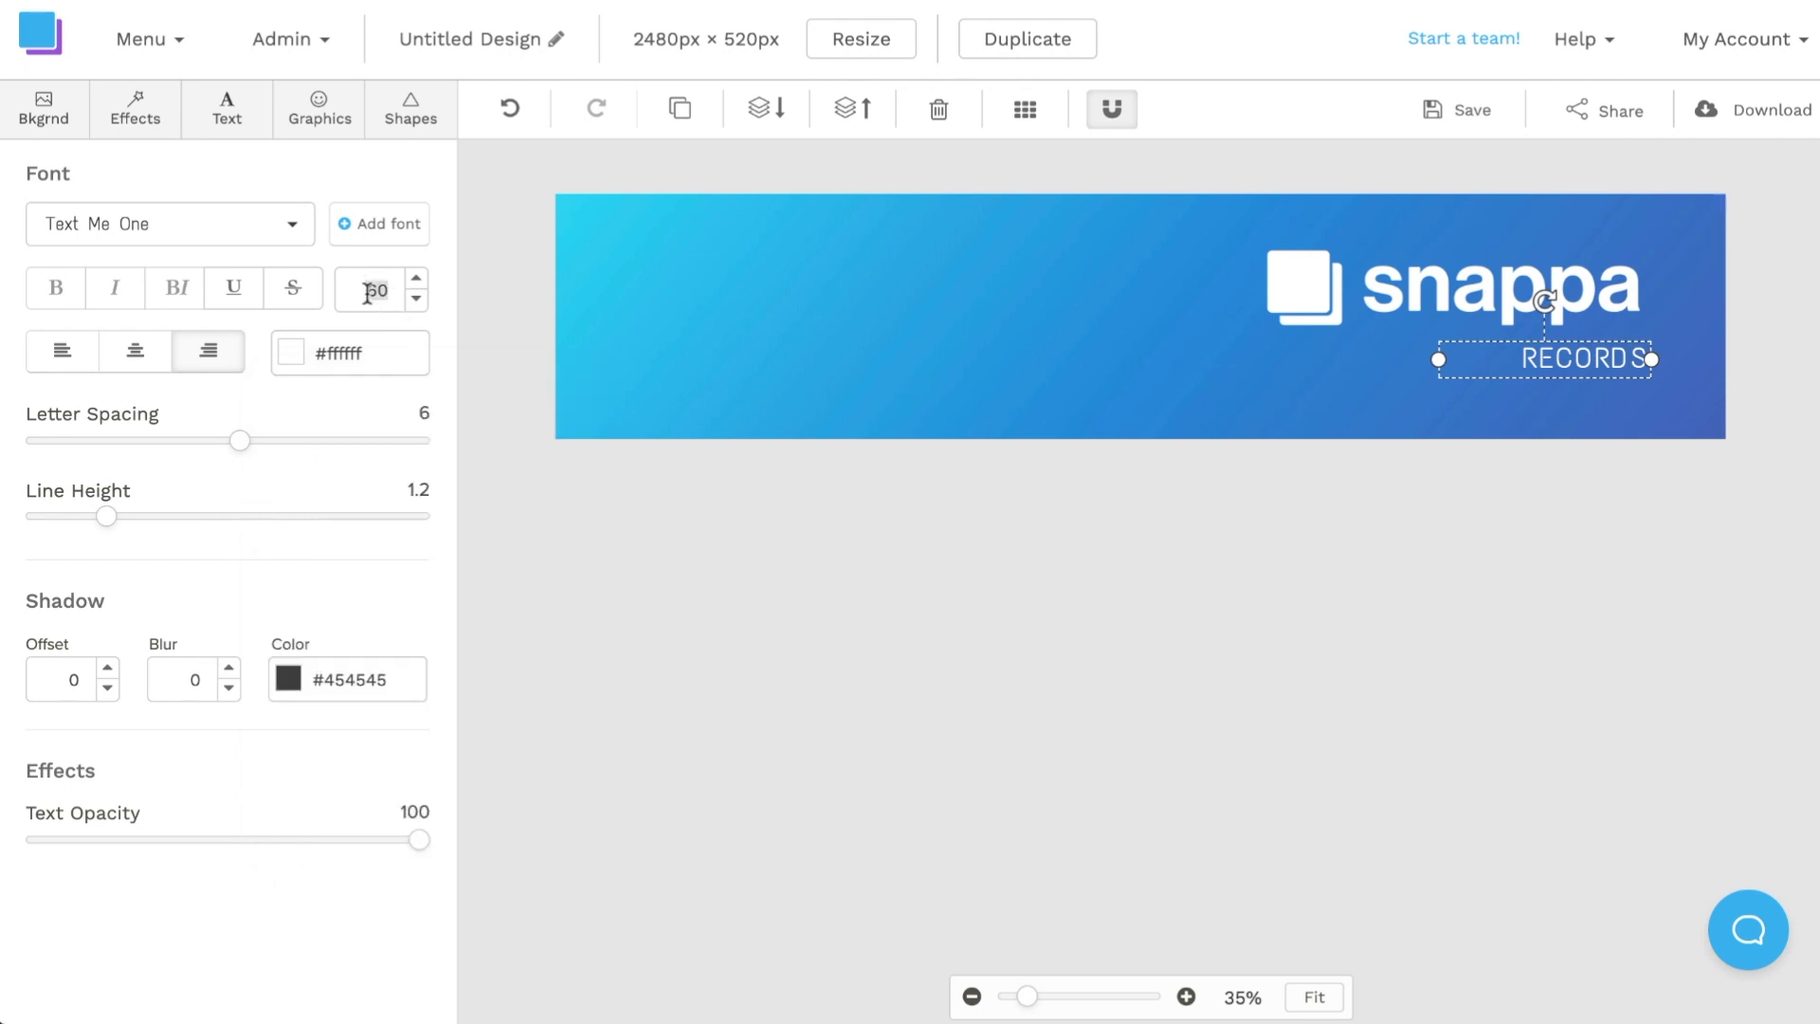
{"action": "type", "text": "75"}
{"action": "key", "text": "Return"}
Nudge RECORDS slightly up and left under the logo
{"action": "left_click", "coordinate": [1422, 543]}
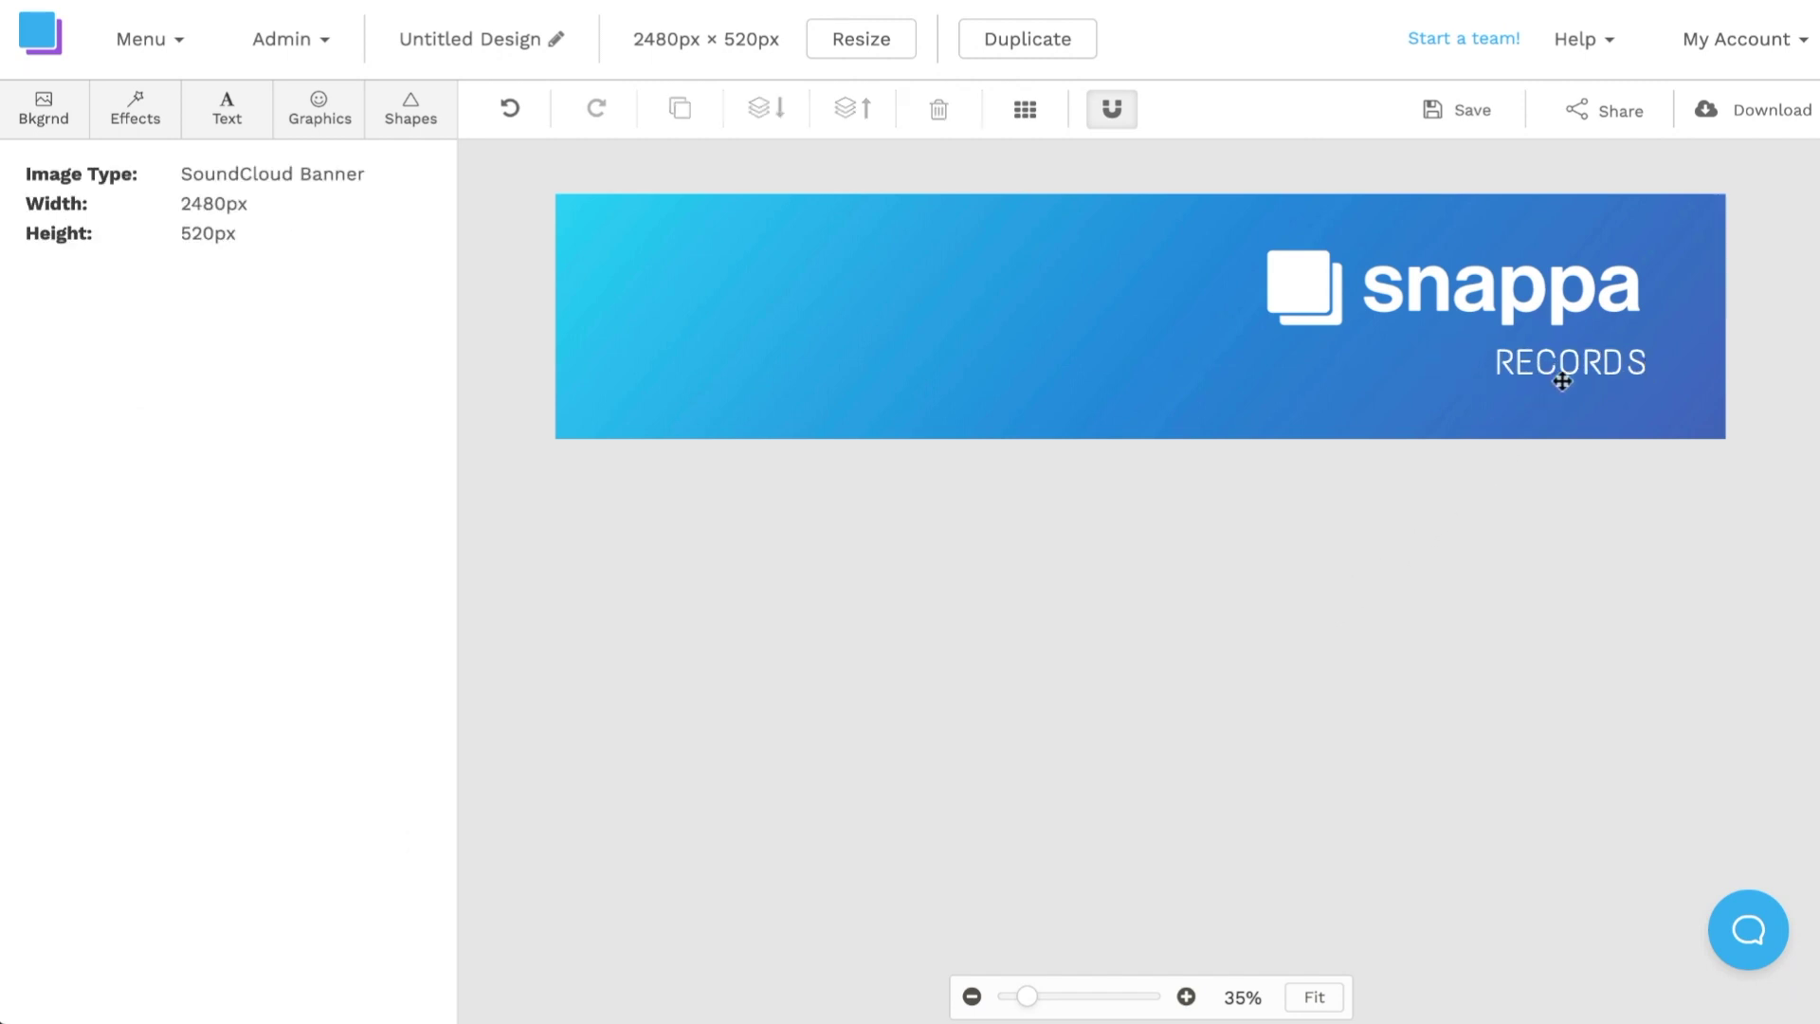
{"action": "left_click_drag", "start_coordinate": [1561, 369], "coordinate": [1556, 358]}
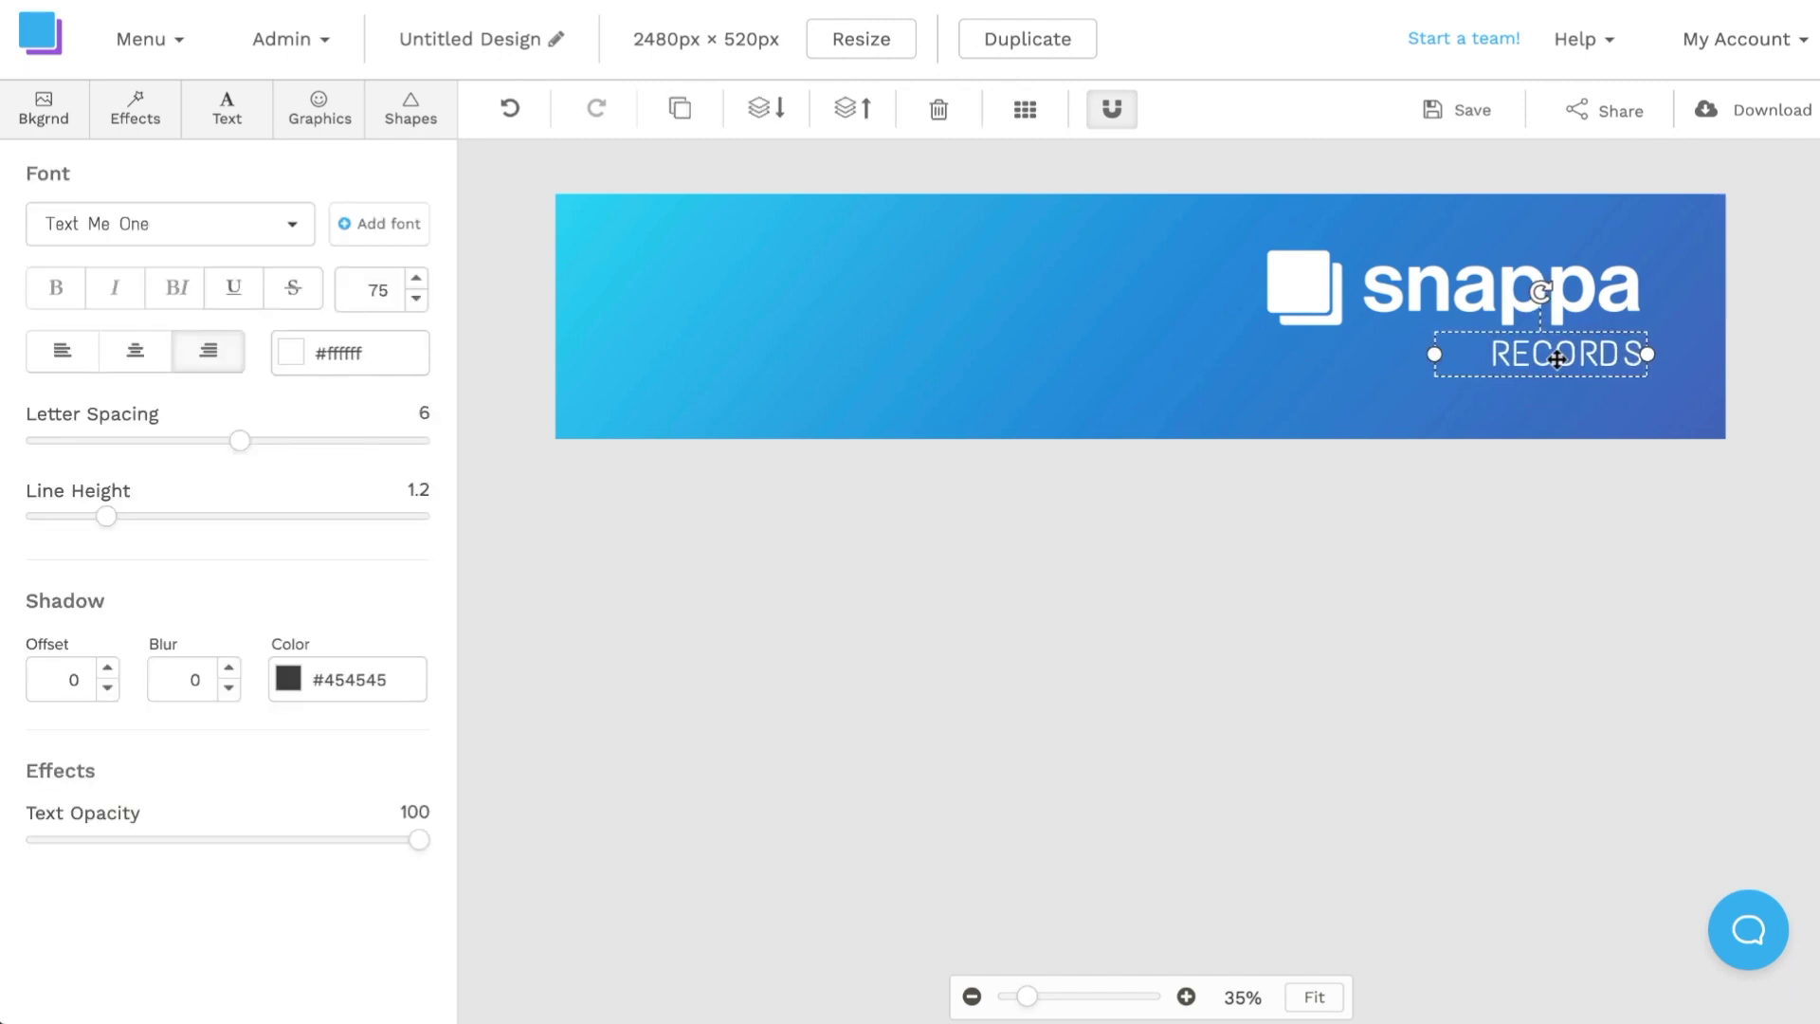
{"action": "left_click", "coordinate": [1428, 293]}
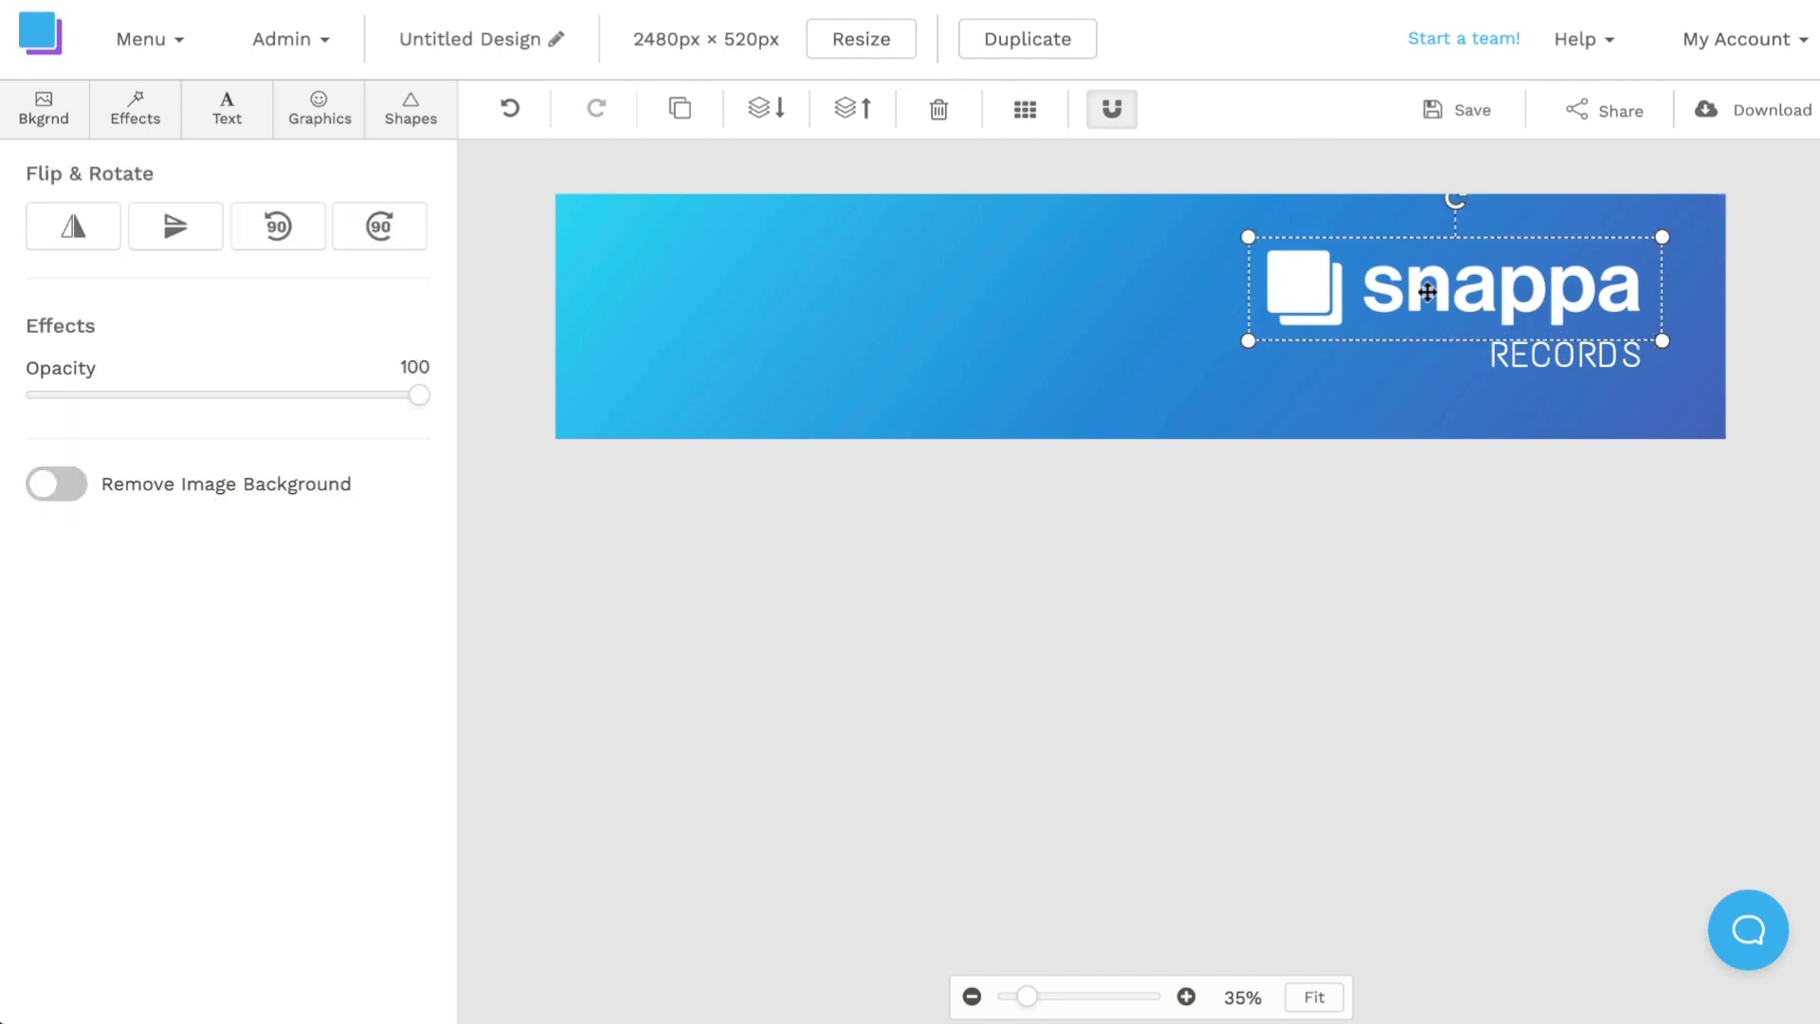
{"action": "left_click", "coordinate": [1529, 362]}
{"action": "left_click", "coordinate": [1505, 642]}
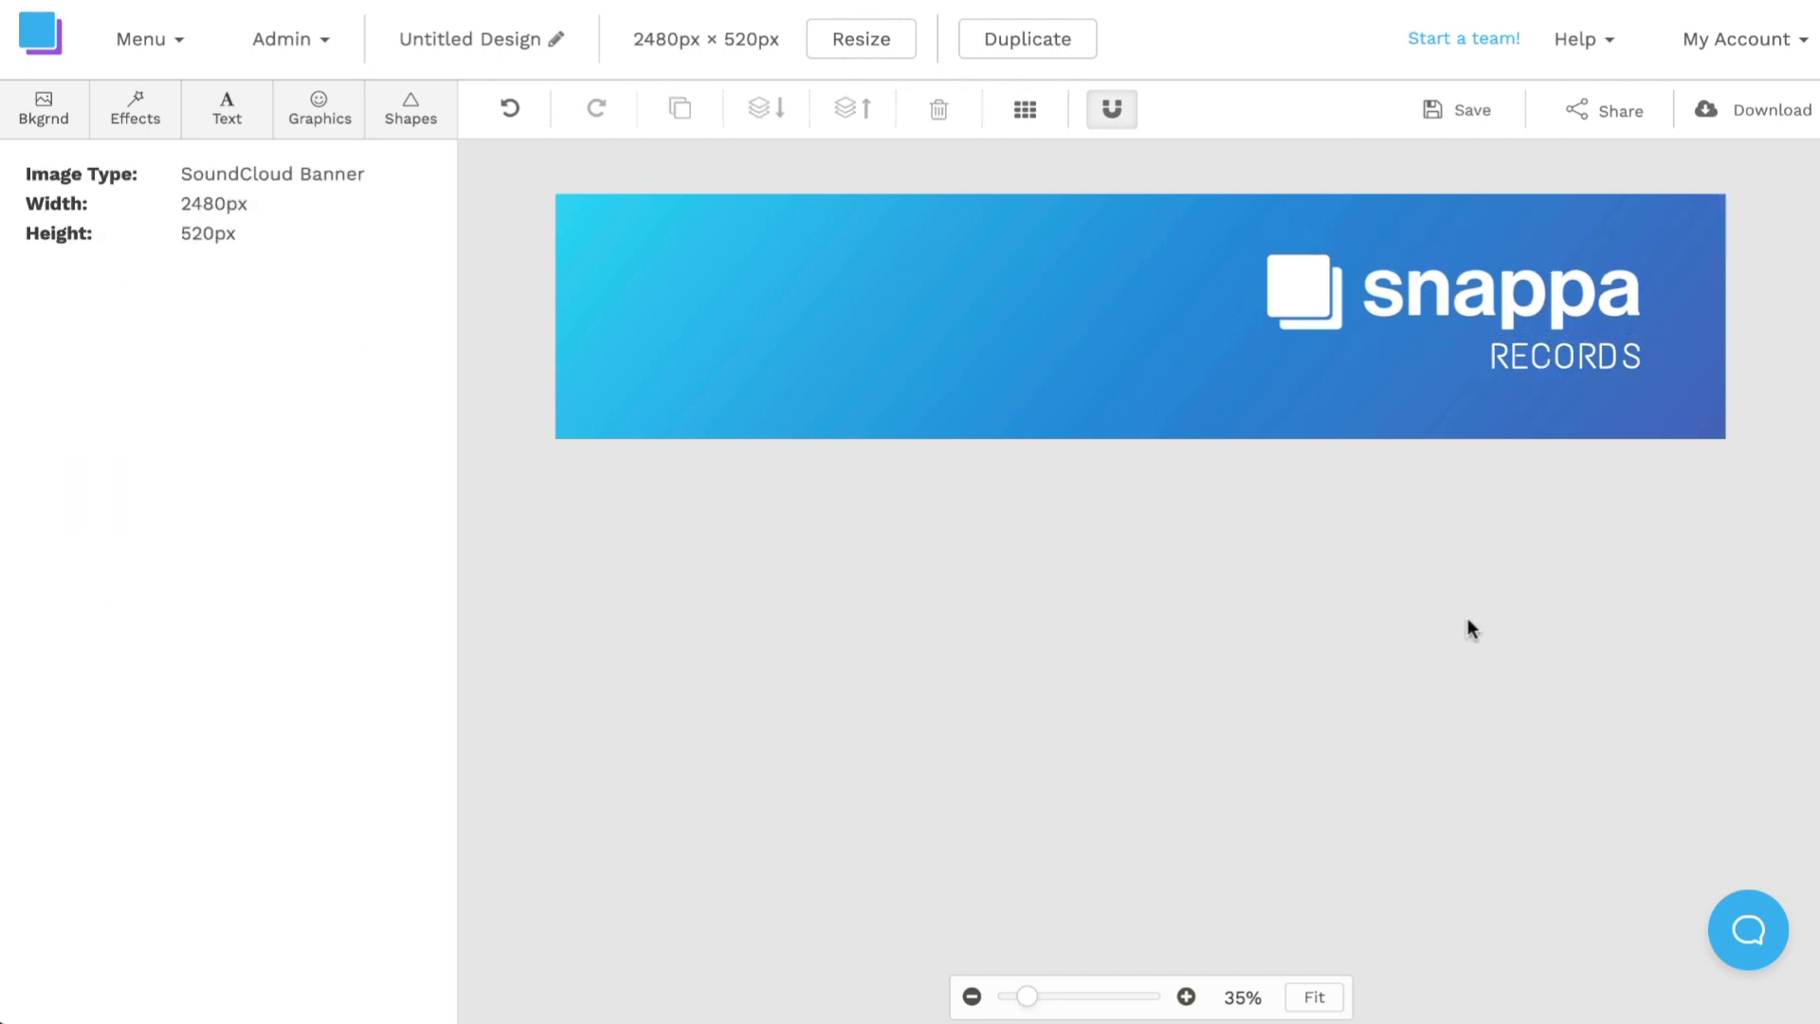
Rename the design to 'Snappa Records', save it, and download it as a Retina JPG (2x)
{"action": "left_click", "coordinate": [557, 40]}
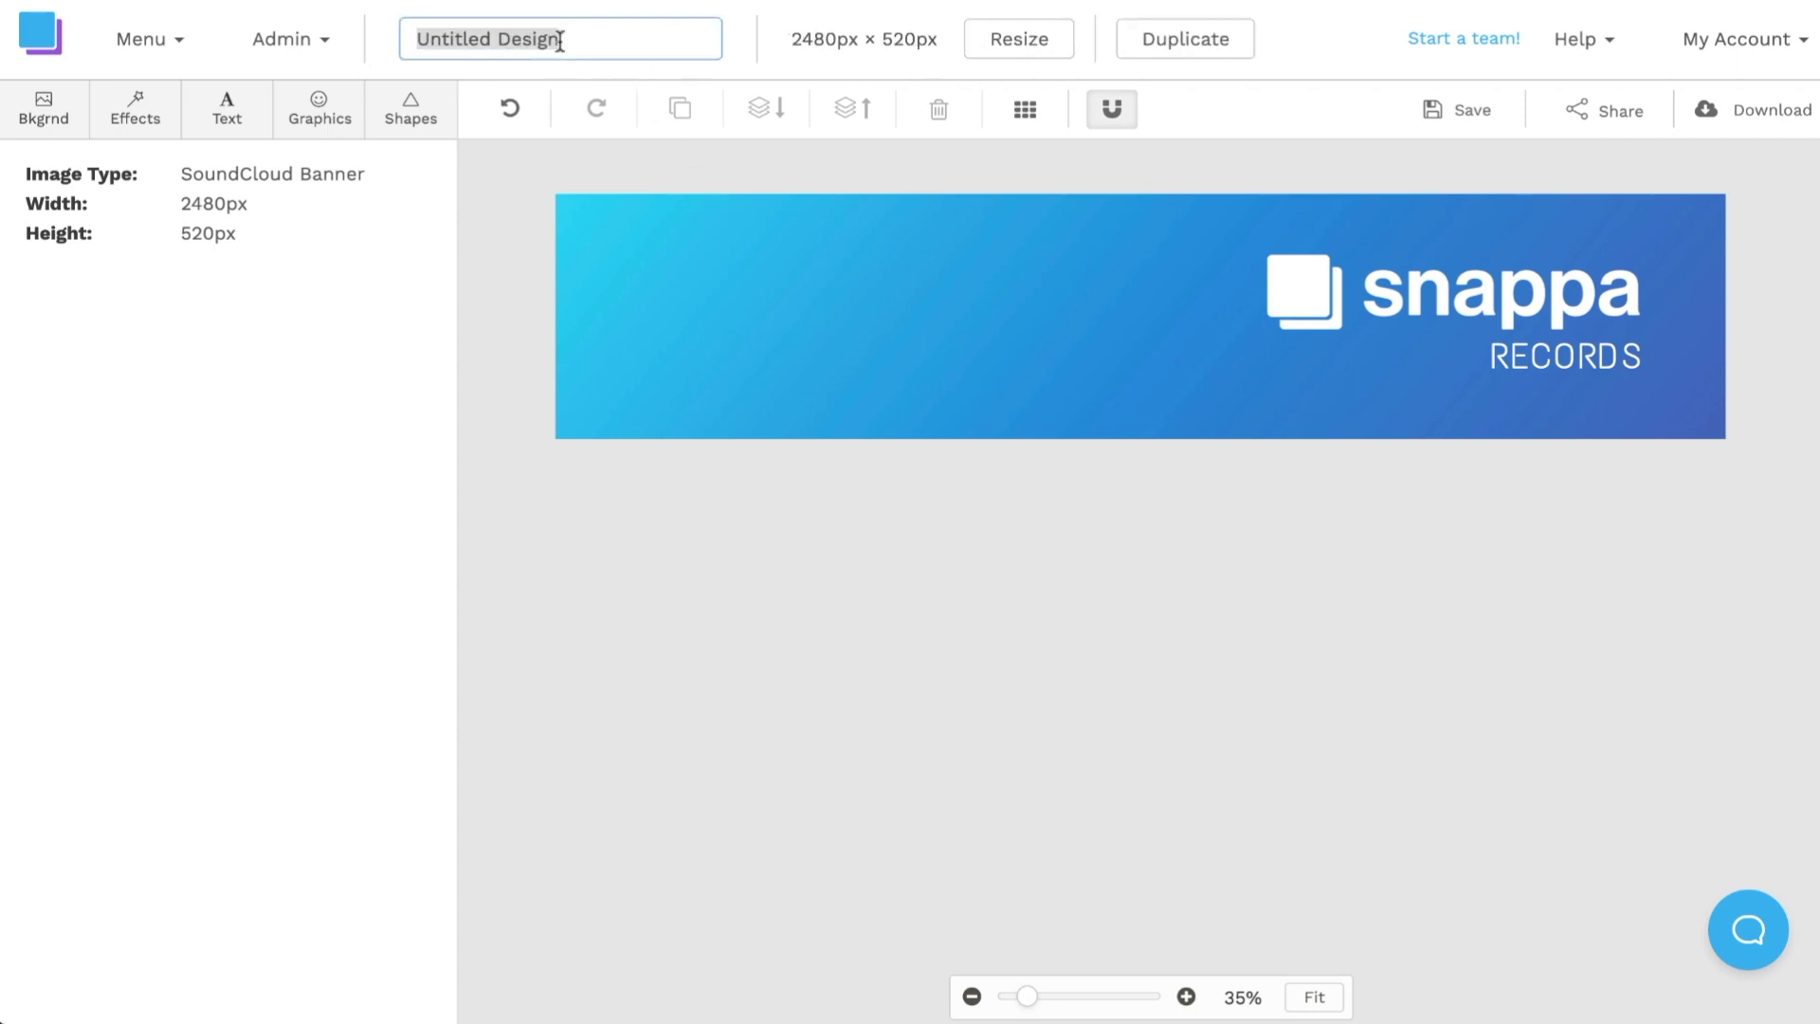
{"action": "type", "text": "Snappa Records"}
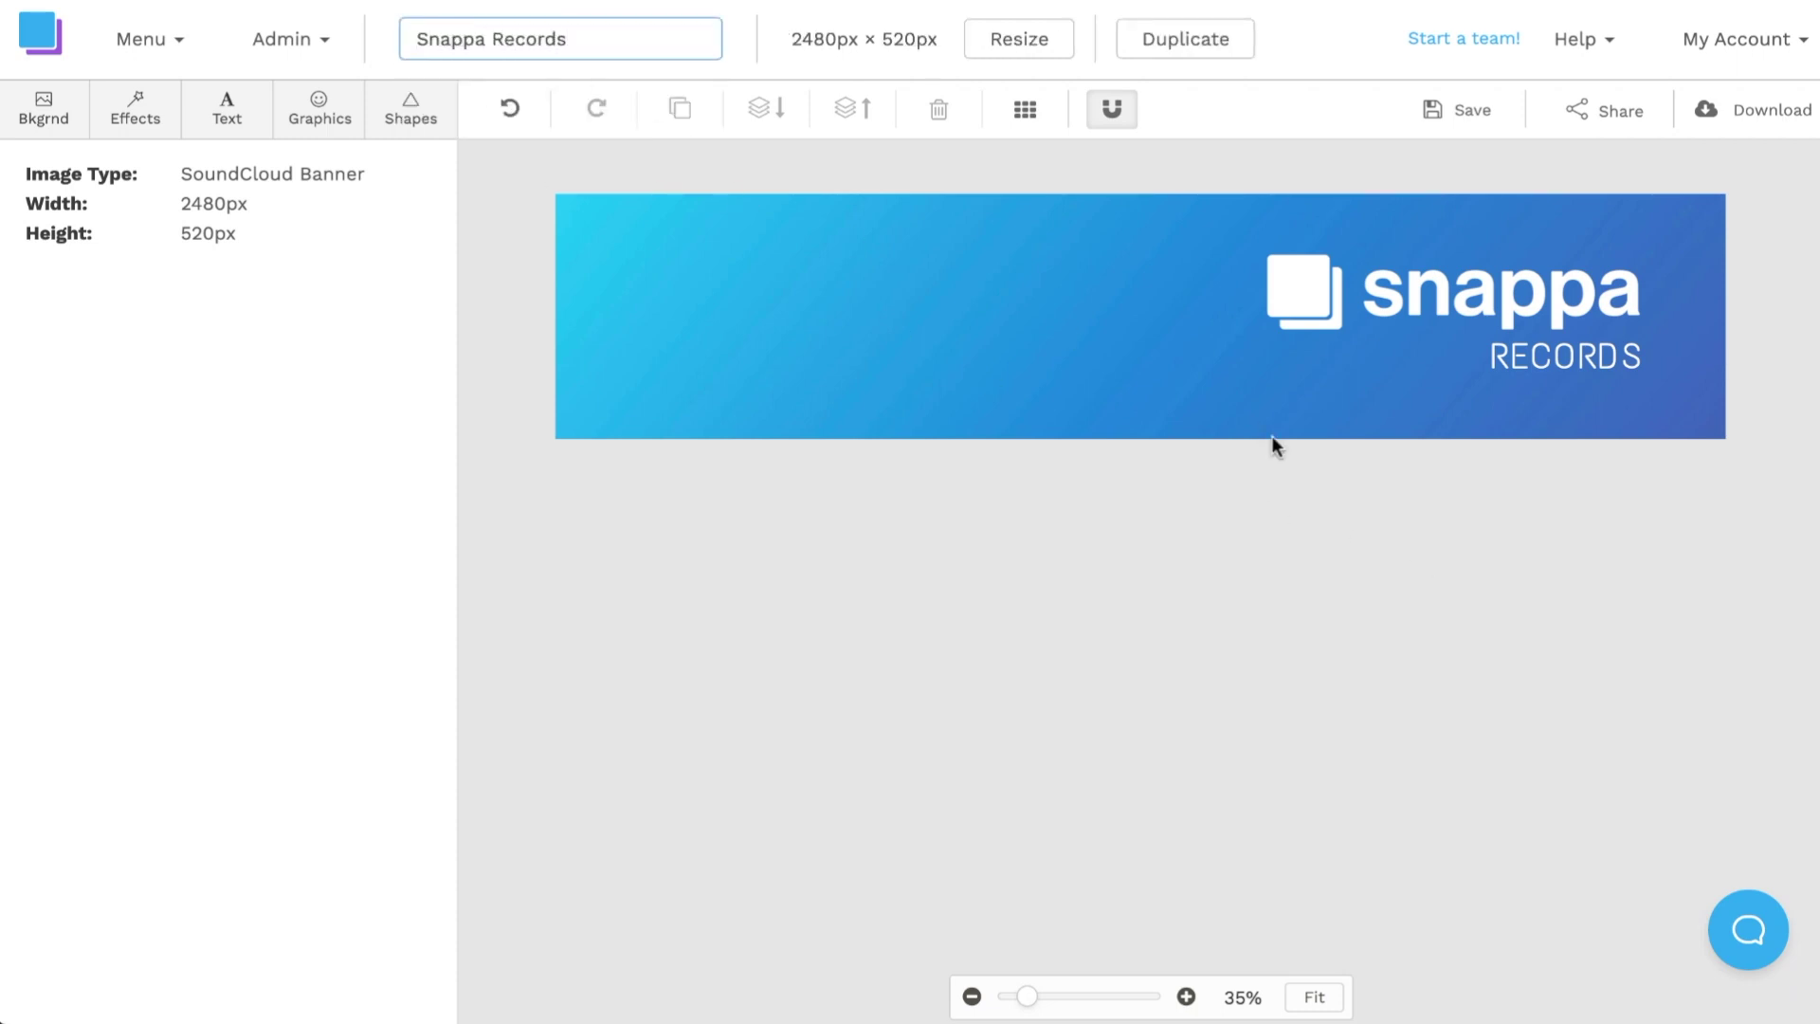
{"action": "left_click", "coordinate": [1441, 607]}
{"action": "left_click", "coordinate": [1452, 115]}
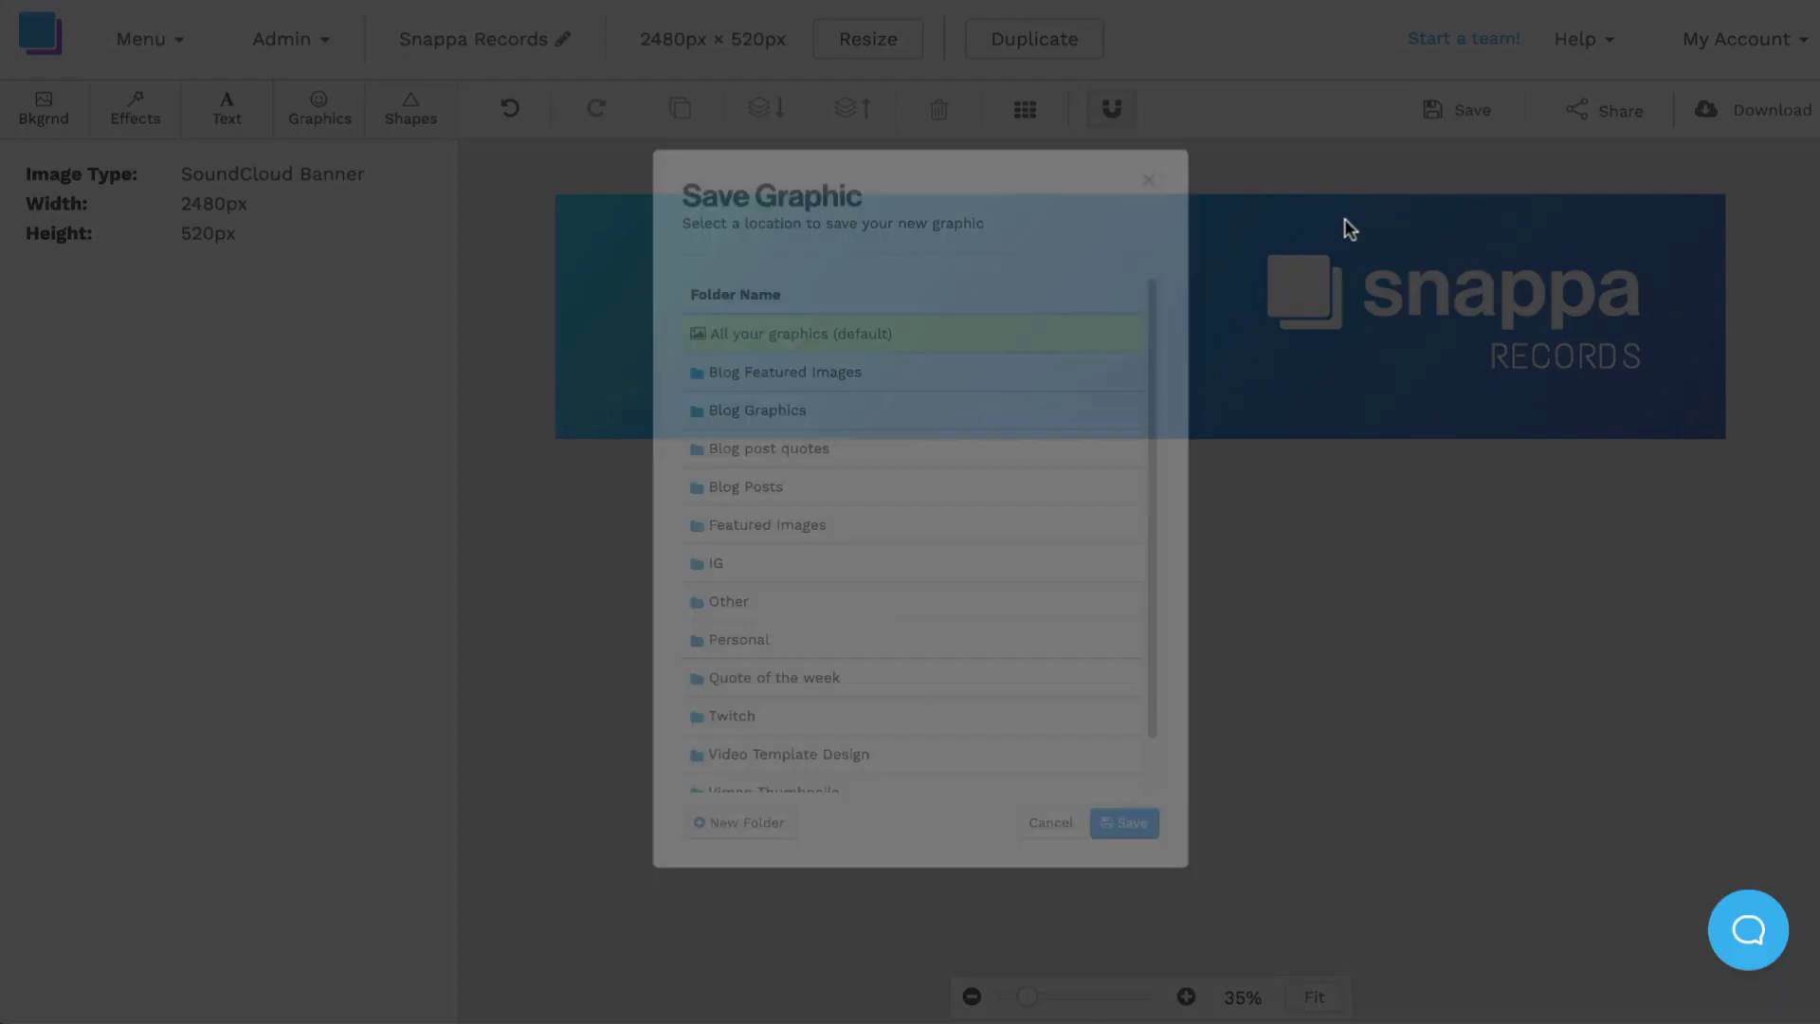
{"action": "left_click", "coordinate": [1200, 920]}
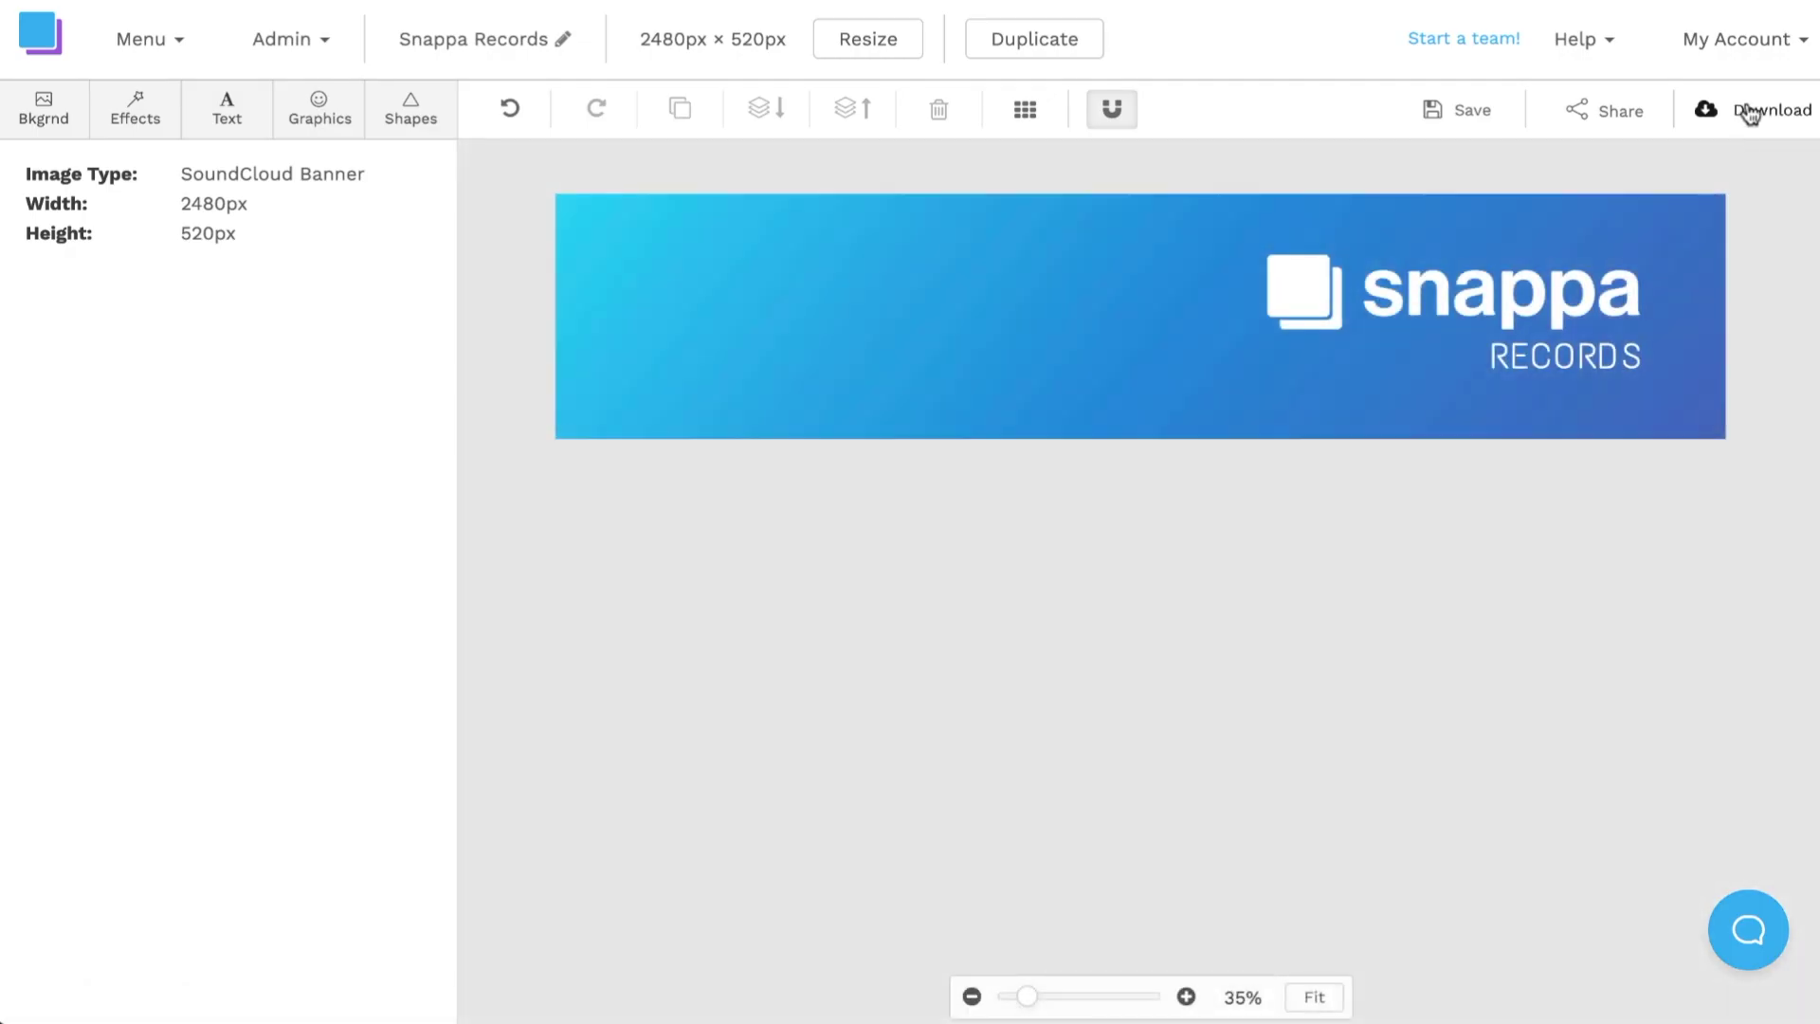
{"action": "left_click", "coordinate": [1750, 112]}
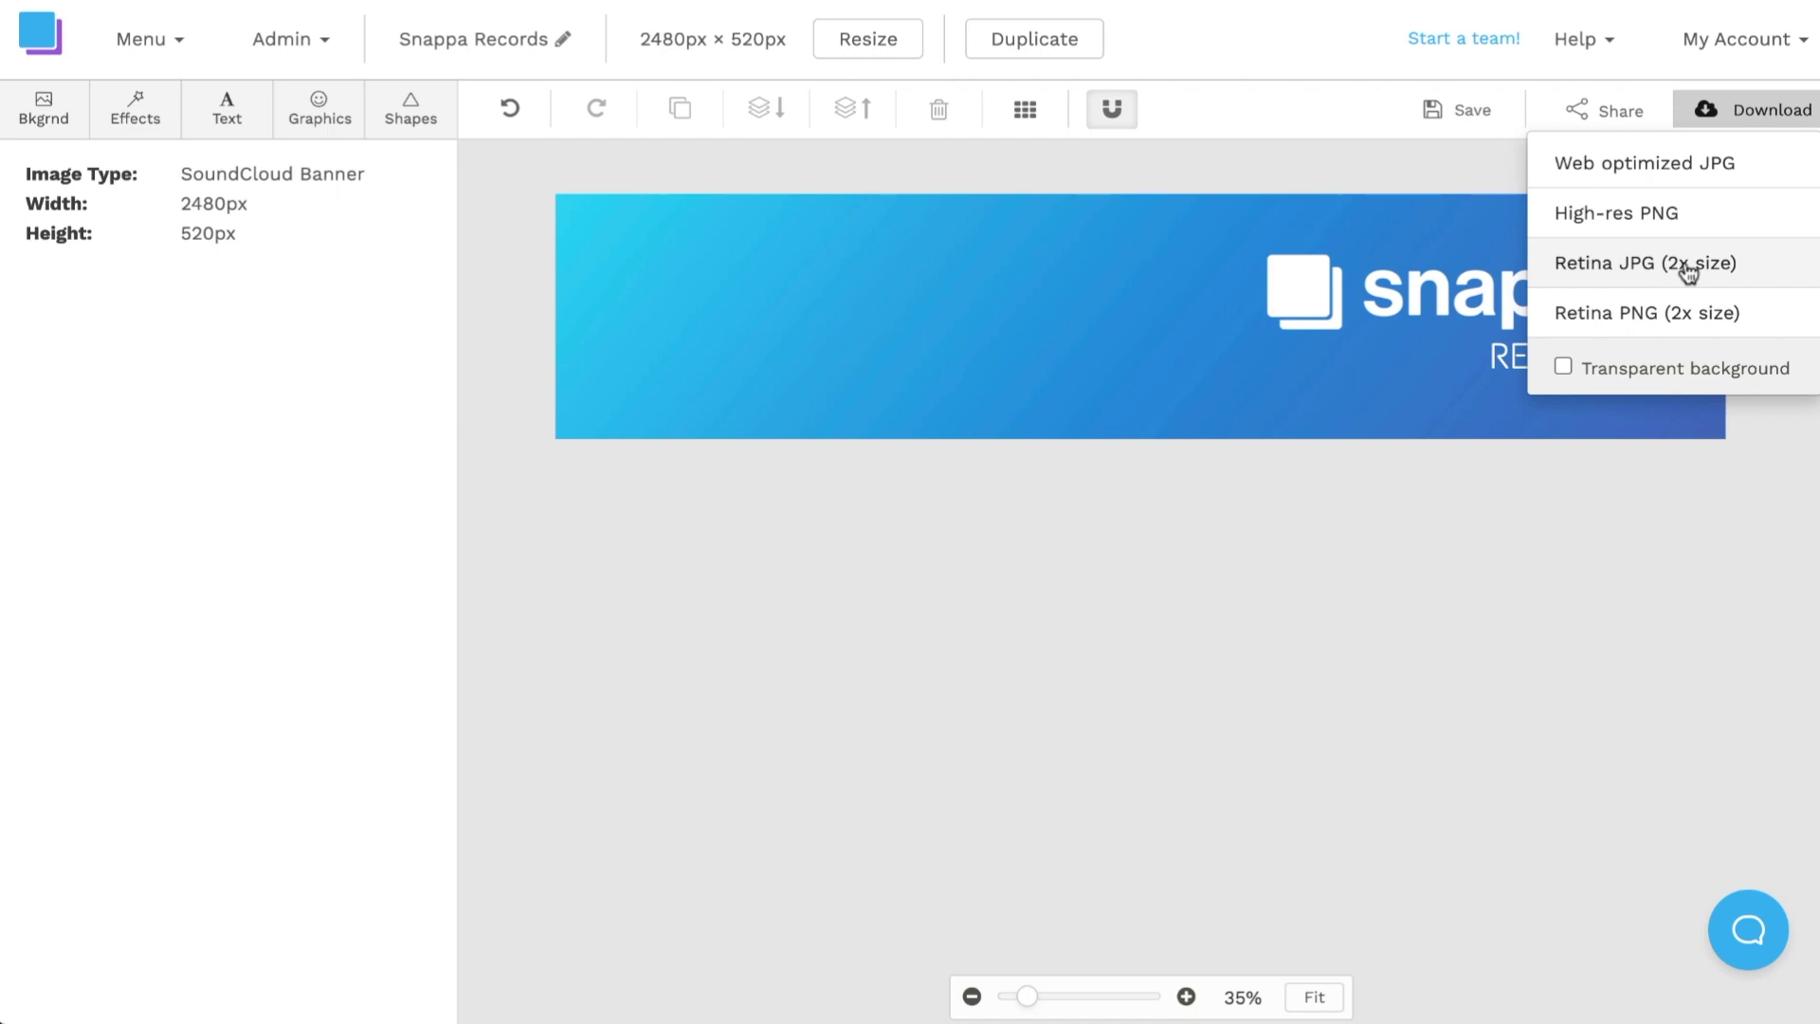
{"action": "left_click", "coordinate": [1690, 272]}
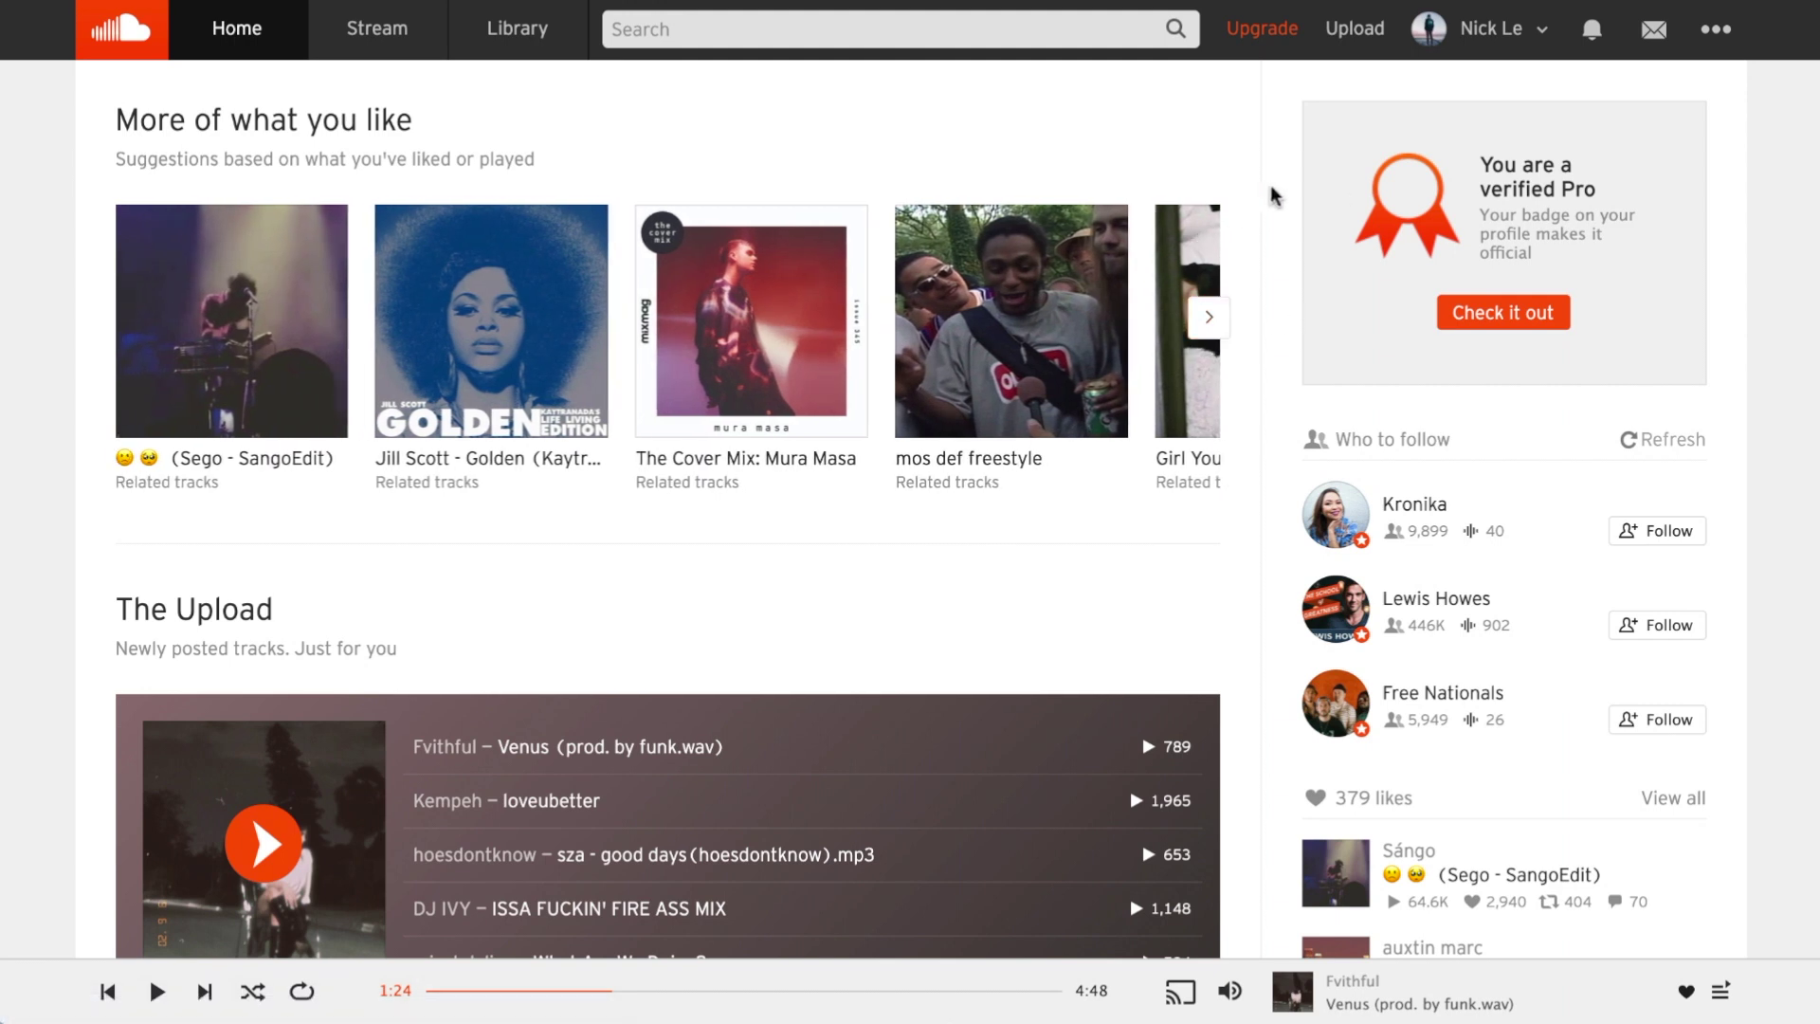
Replace the SoundCloud profile header image with Album Banner.jpg from Downloads
{"action": "left_click", "coordinate": [1479, 30]}
{"action": "left_click", "coordinate": [1475, 83]}
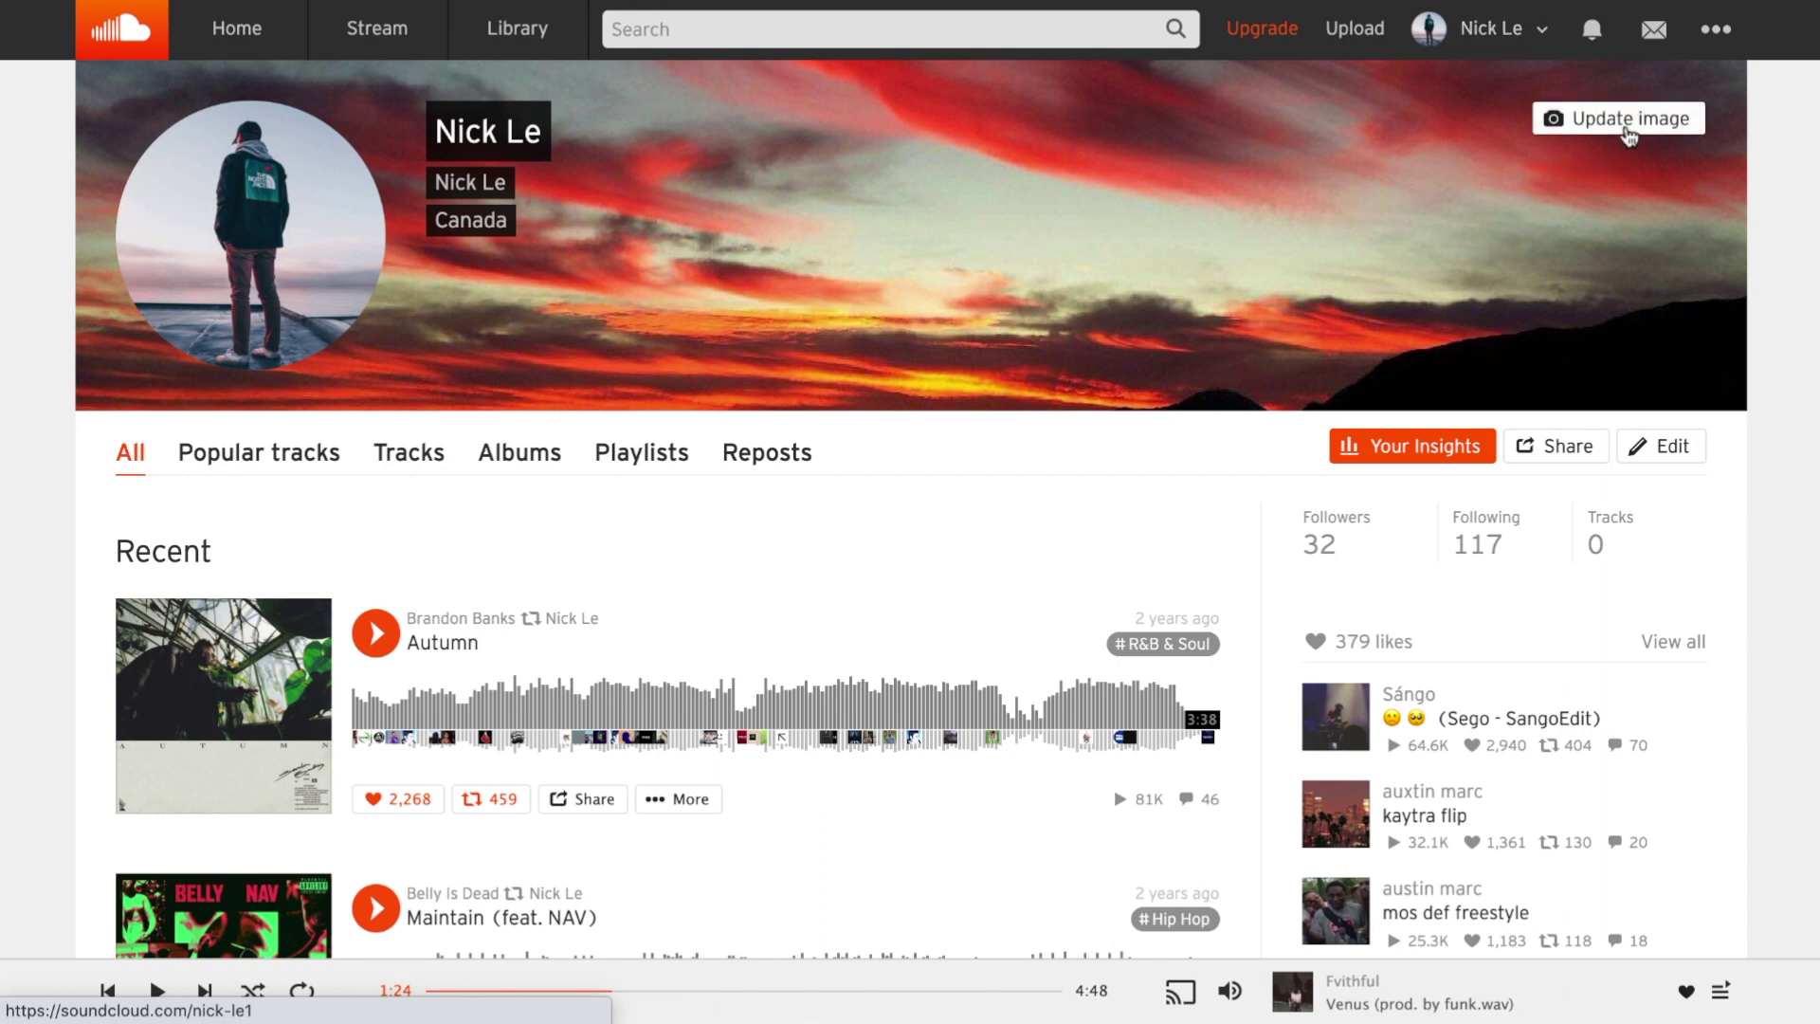
{"action": "left_click", "coordinate": [1629, 132]}
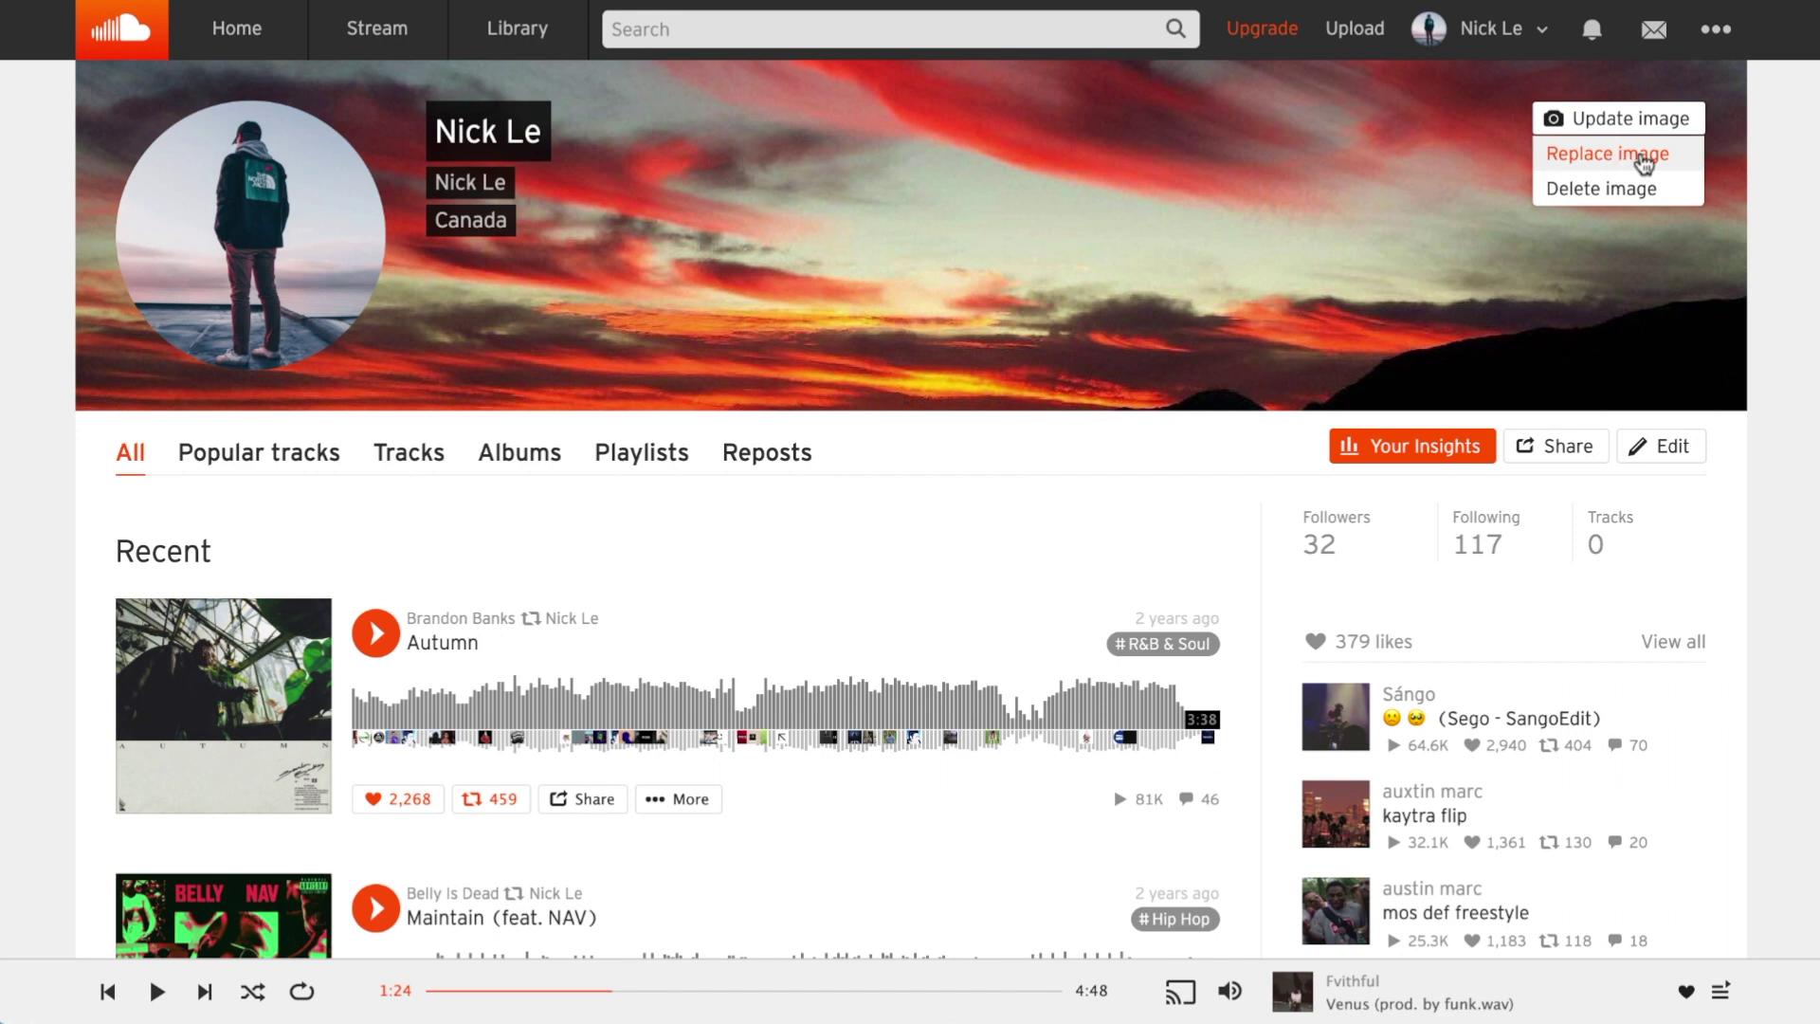
{"action": "left_click", "coordinate": [1643, 164]}
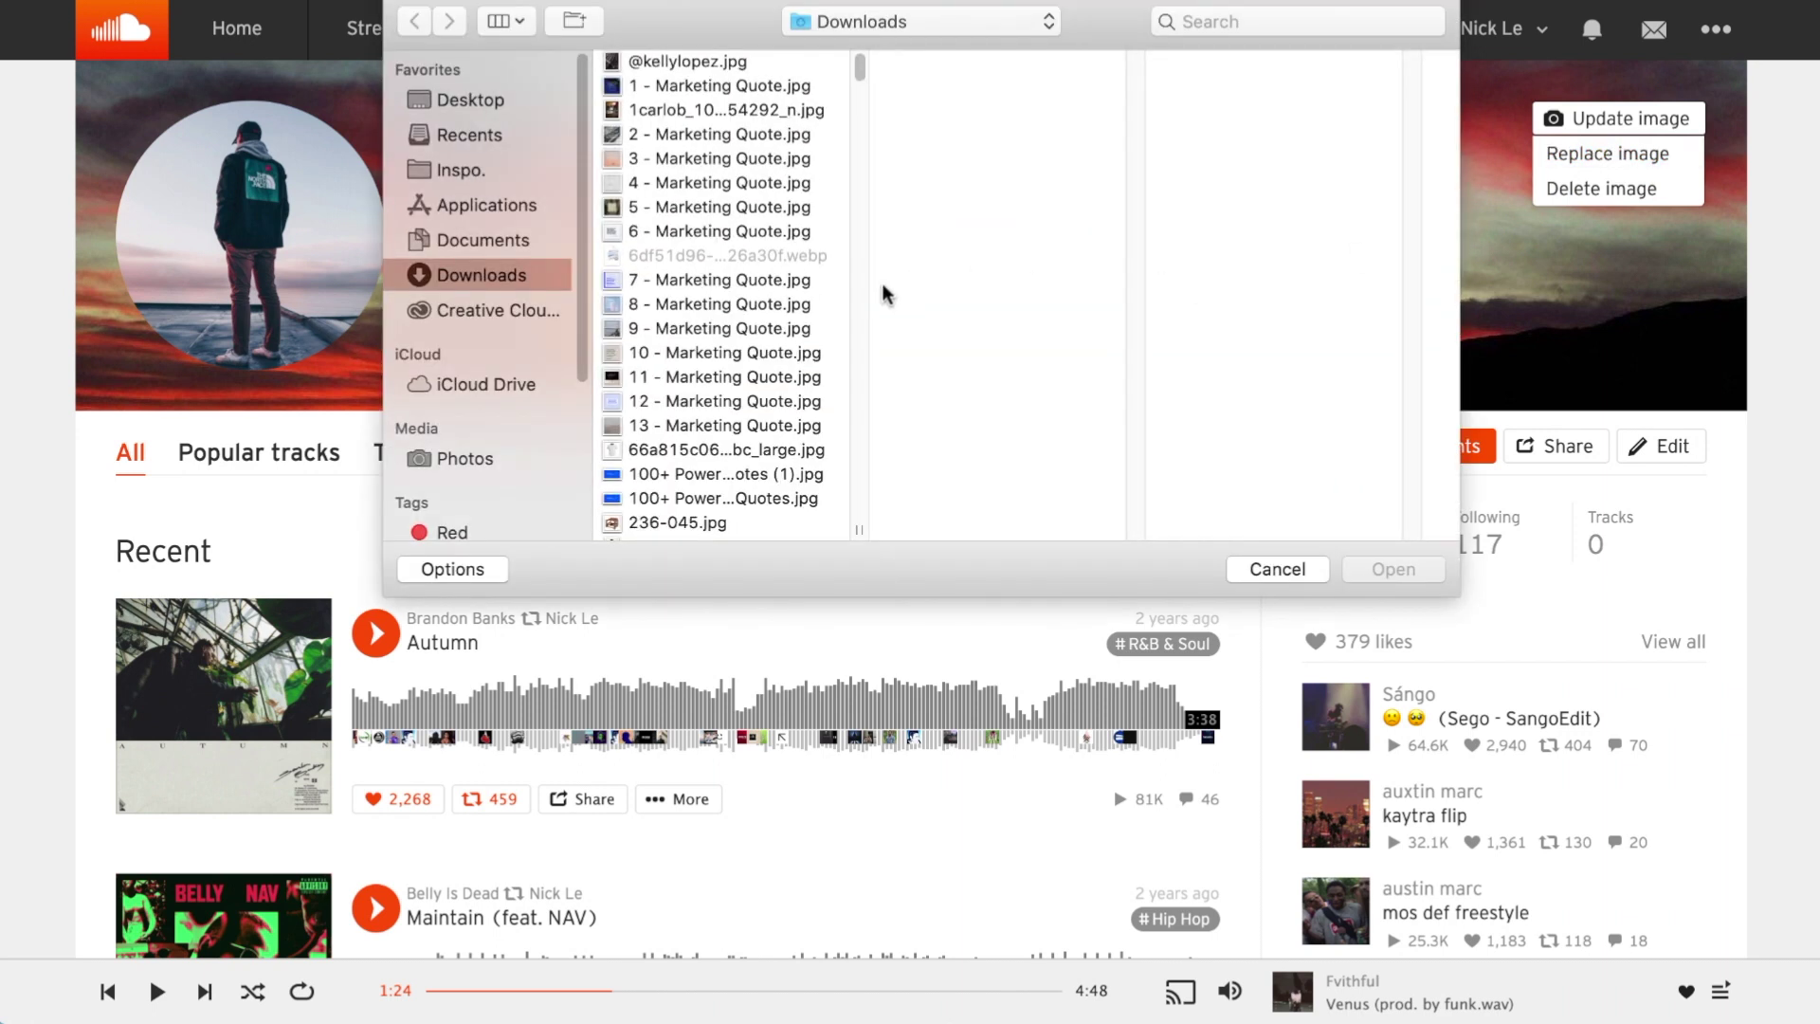
{"action": "scroll", "coordinate": [735, 338], "scroll_direction": "down", "scroll_amount": 6}
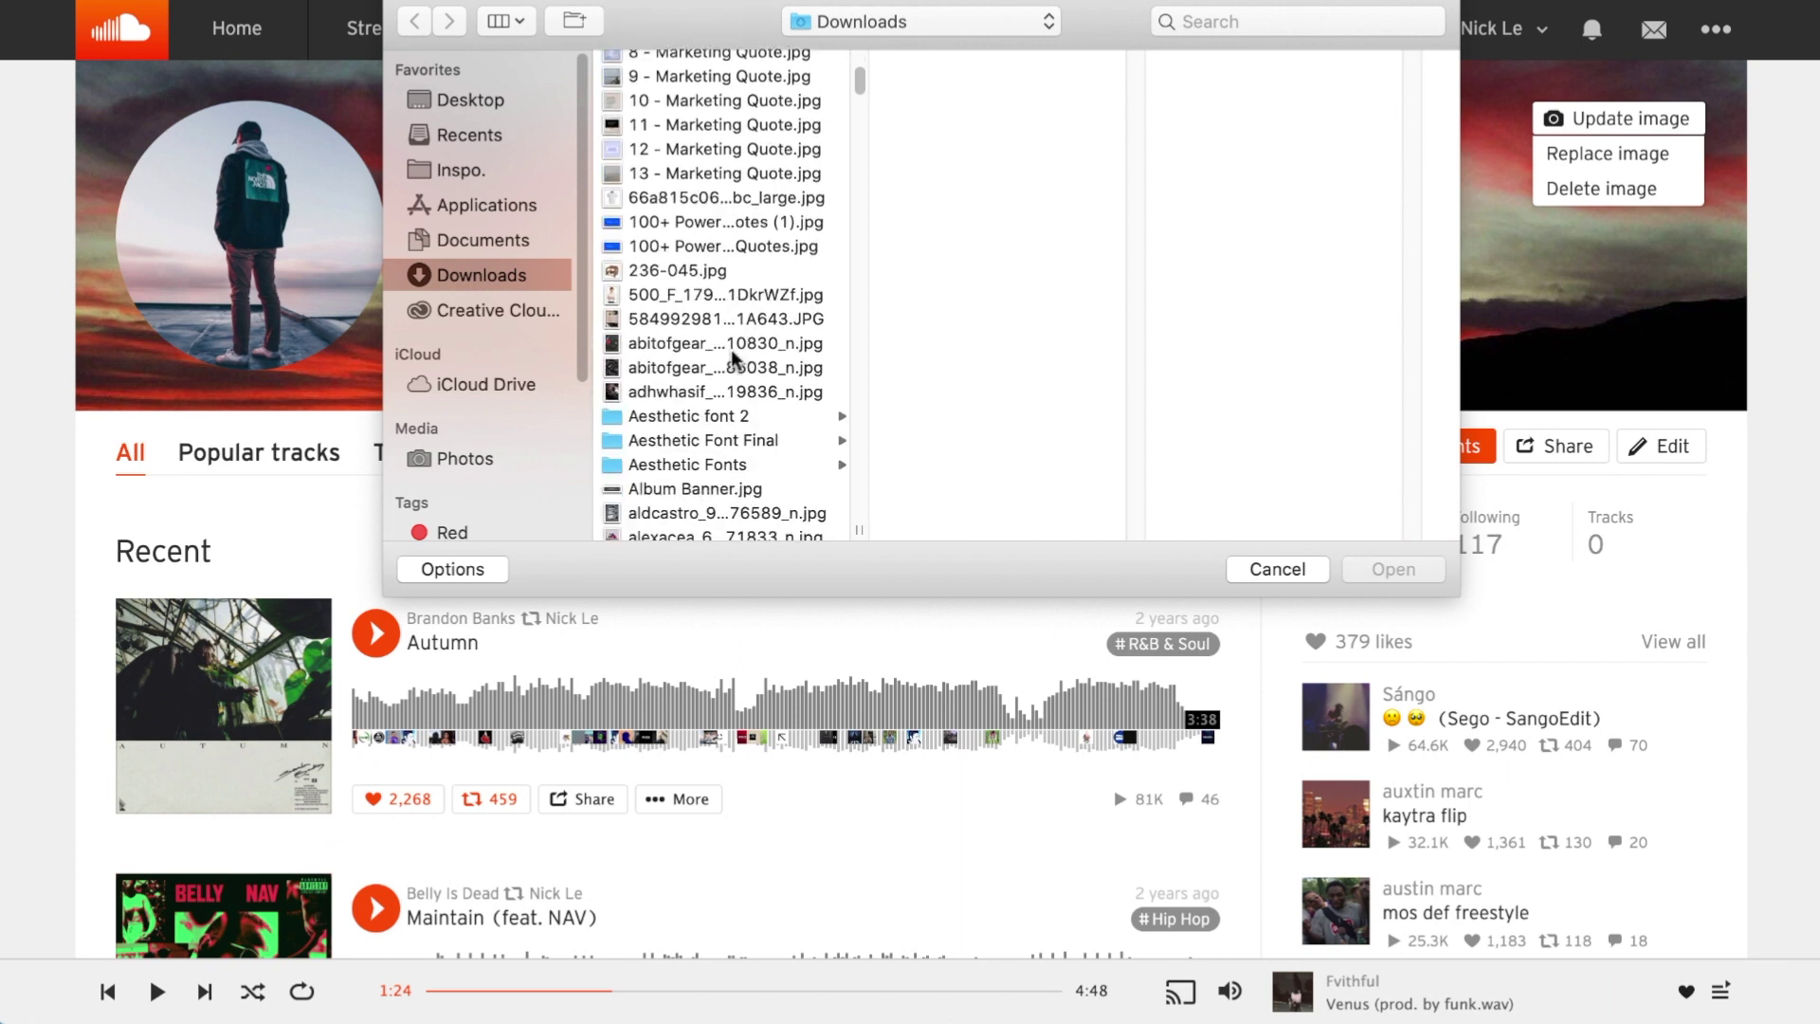
{"action": "scroll", "coordinate": [735, 363], "scroll_direction": "down", "scroll_amount": 1}
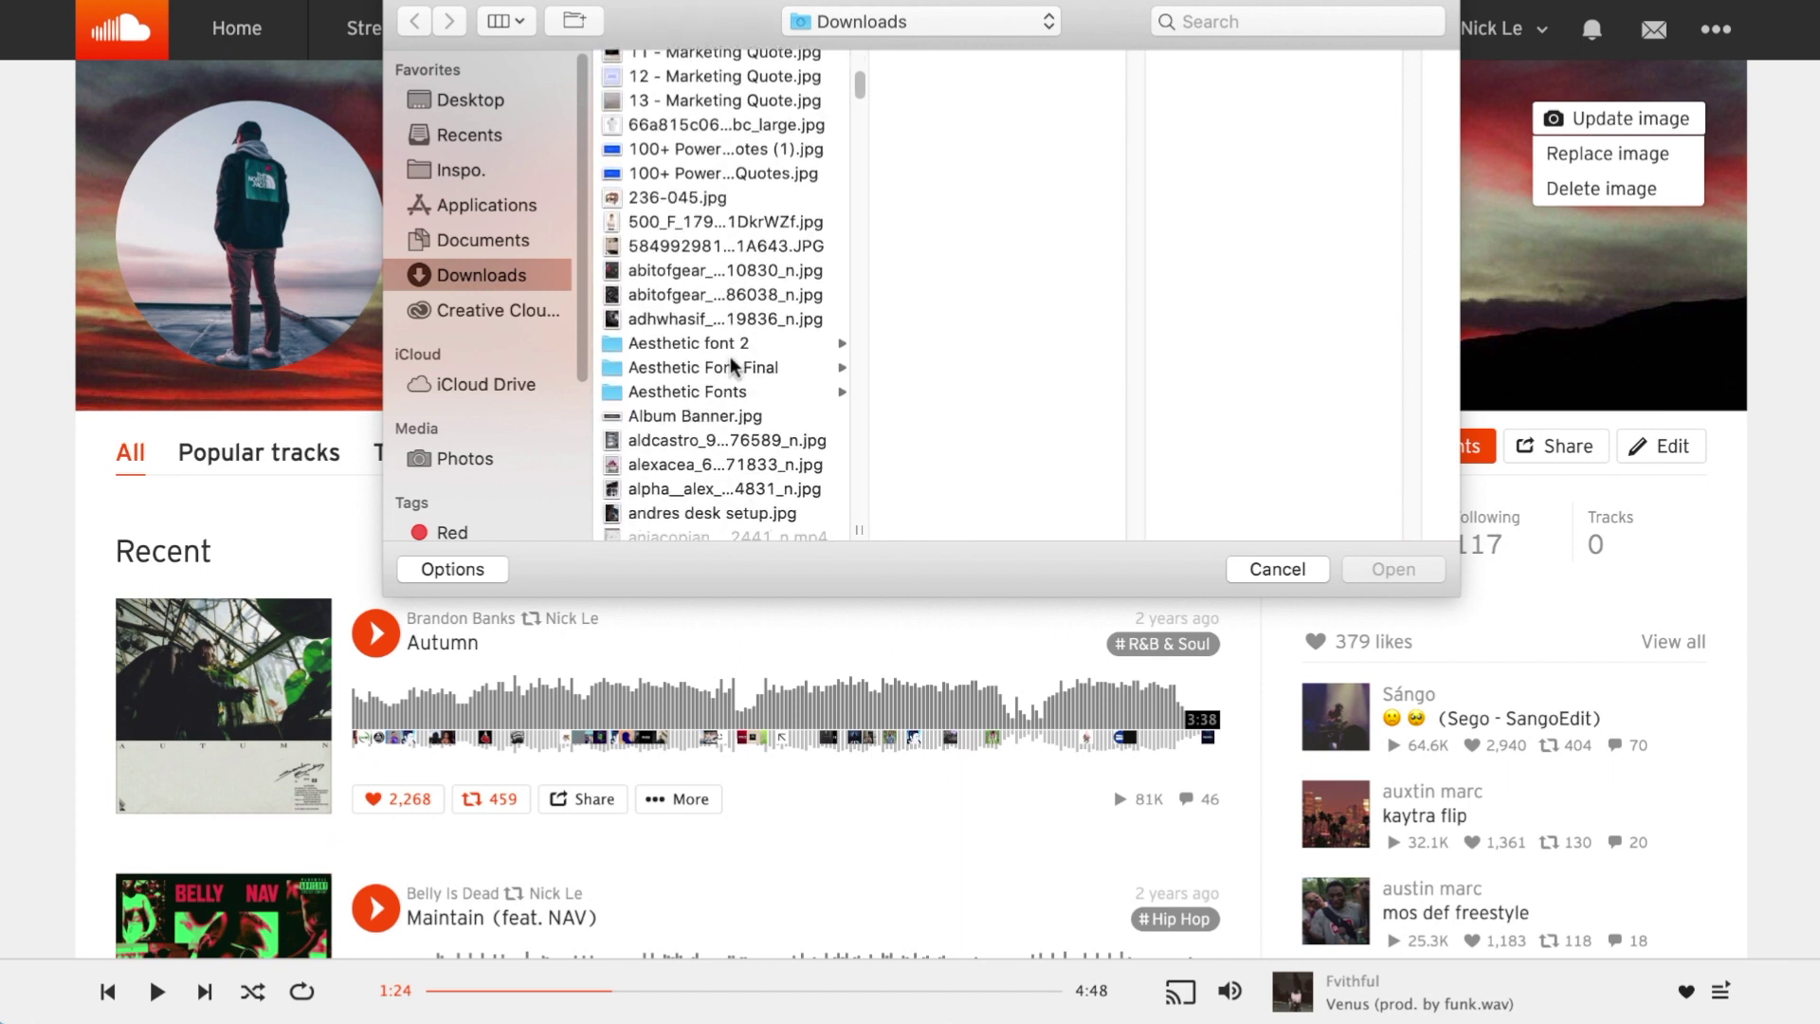
{"action": "left_click", "coordinate": [713, 417]}
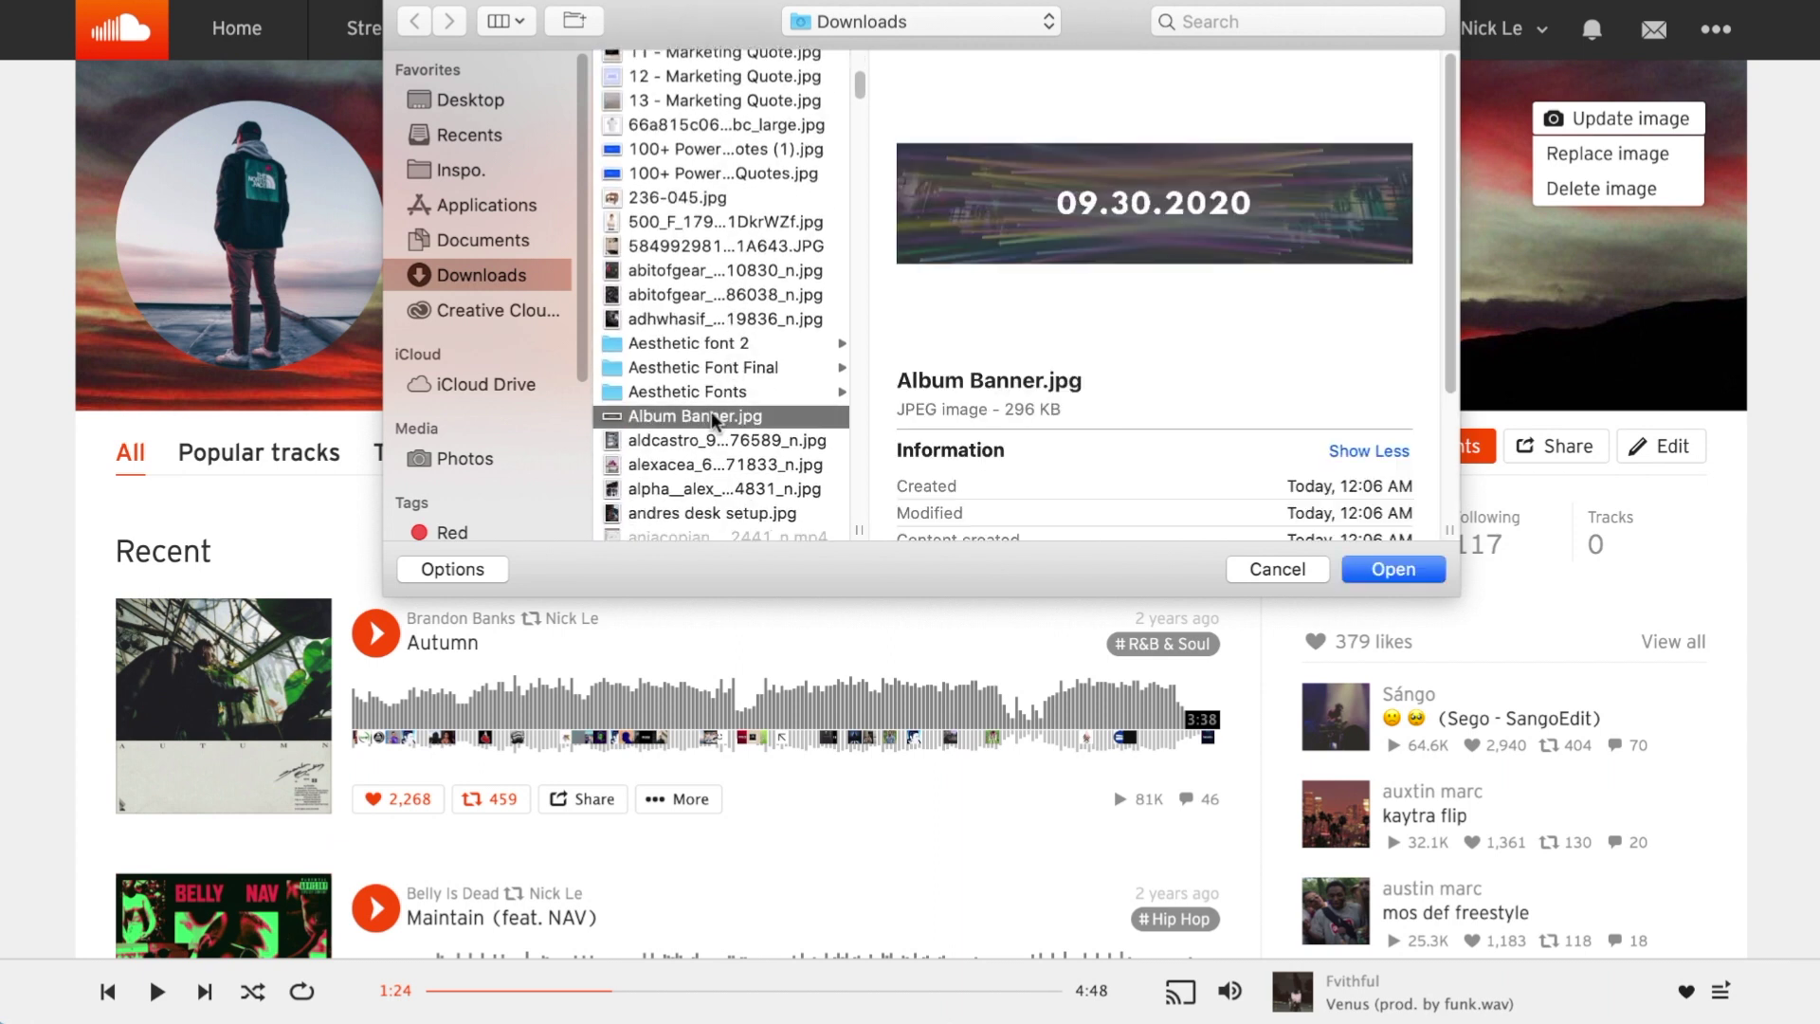
{"action": "left_click", "coordinate": [1378, 572]}
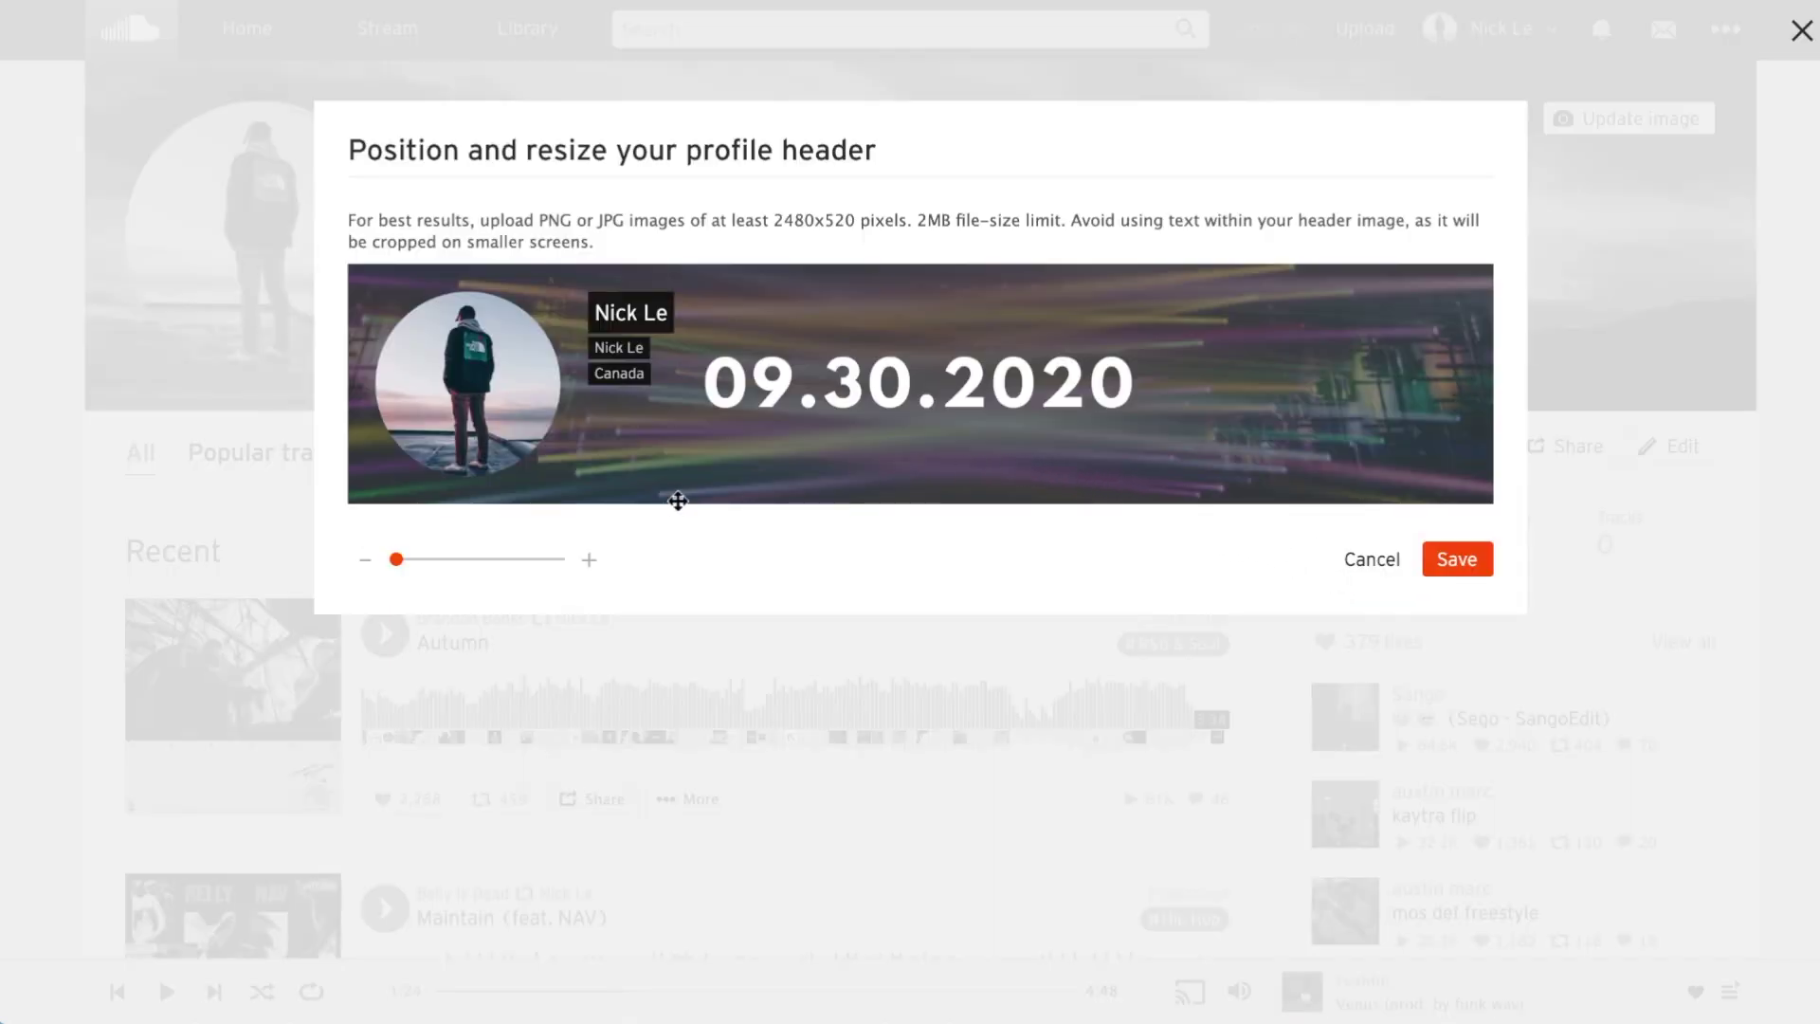
Enlarge the album banner slightly in the crop preview and save it as the profile header
{"action": "mouse_move", "coordinate": [400, 562]}
{"action": "left_mouse_down"}
{"action": "mouse_move", "coordinate": [464, 568]}
{"action": "mouse_move", "coordinate": [391, 567]}
{"action": "left_mouse_up"}
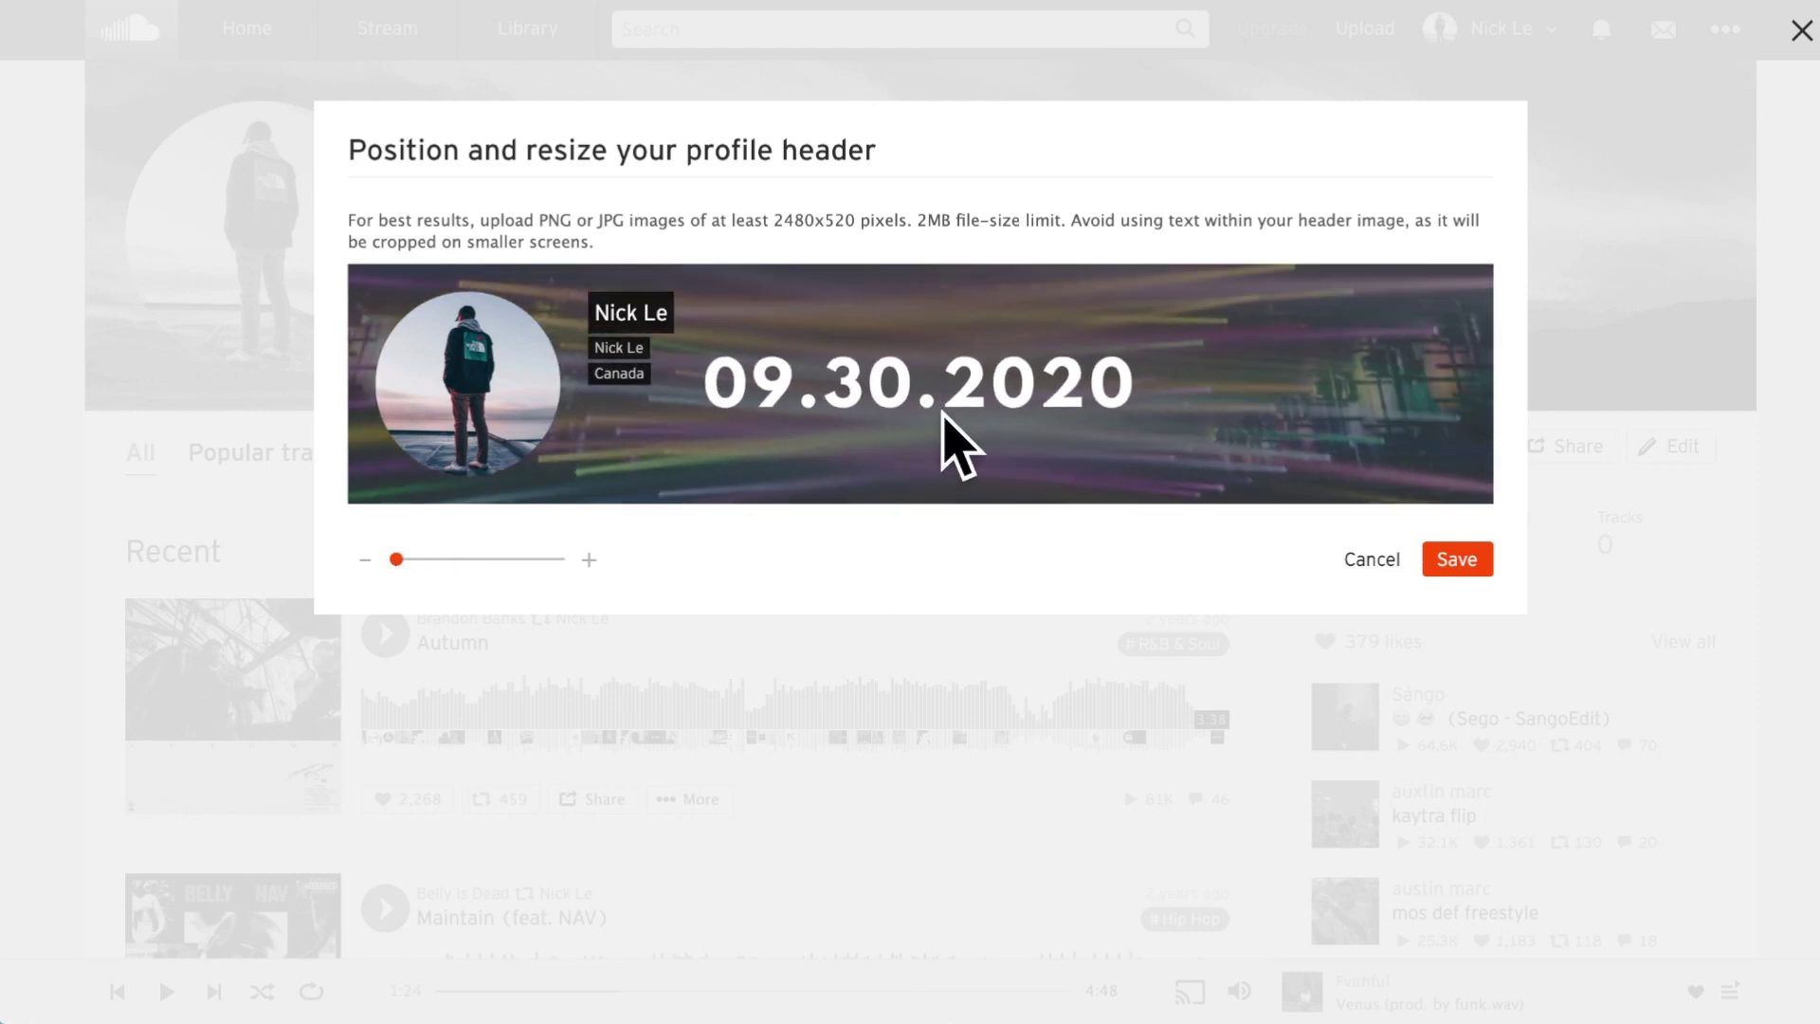
{"action": "left_click", "coordinate": [1469, 567]}
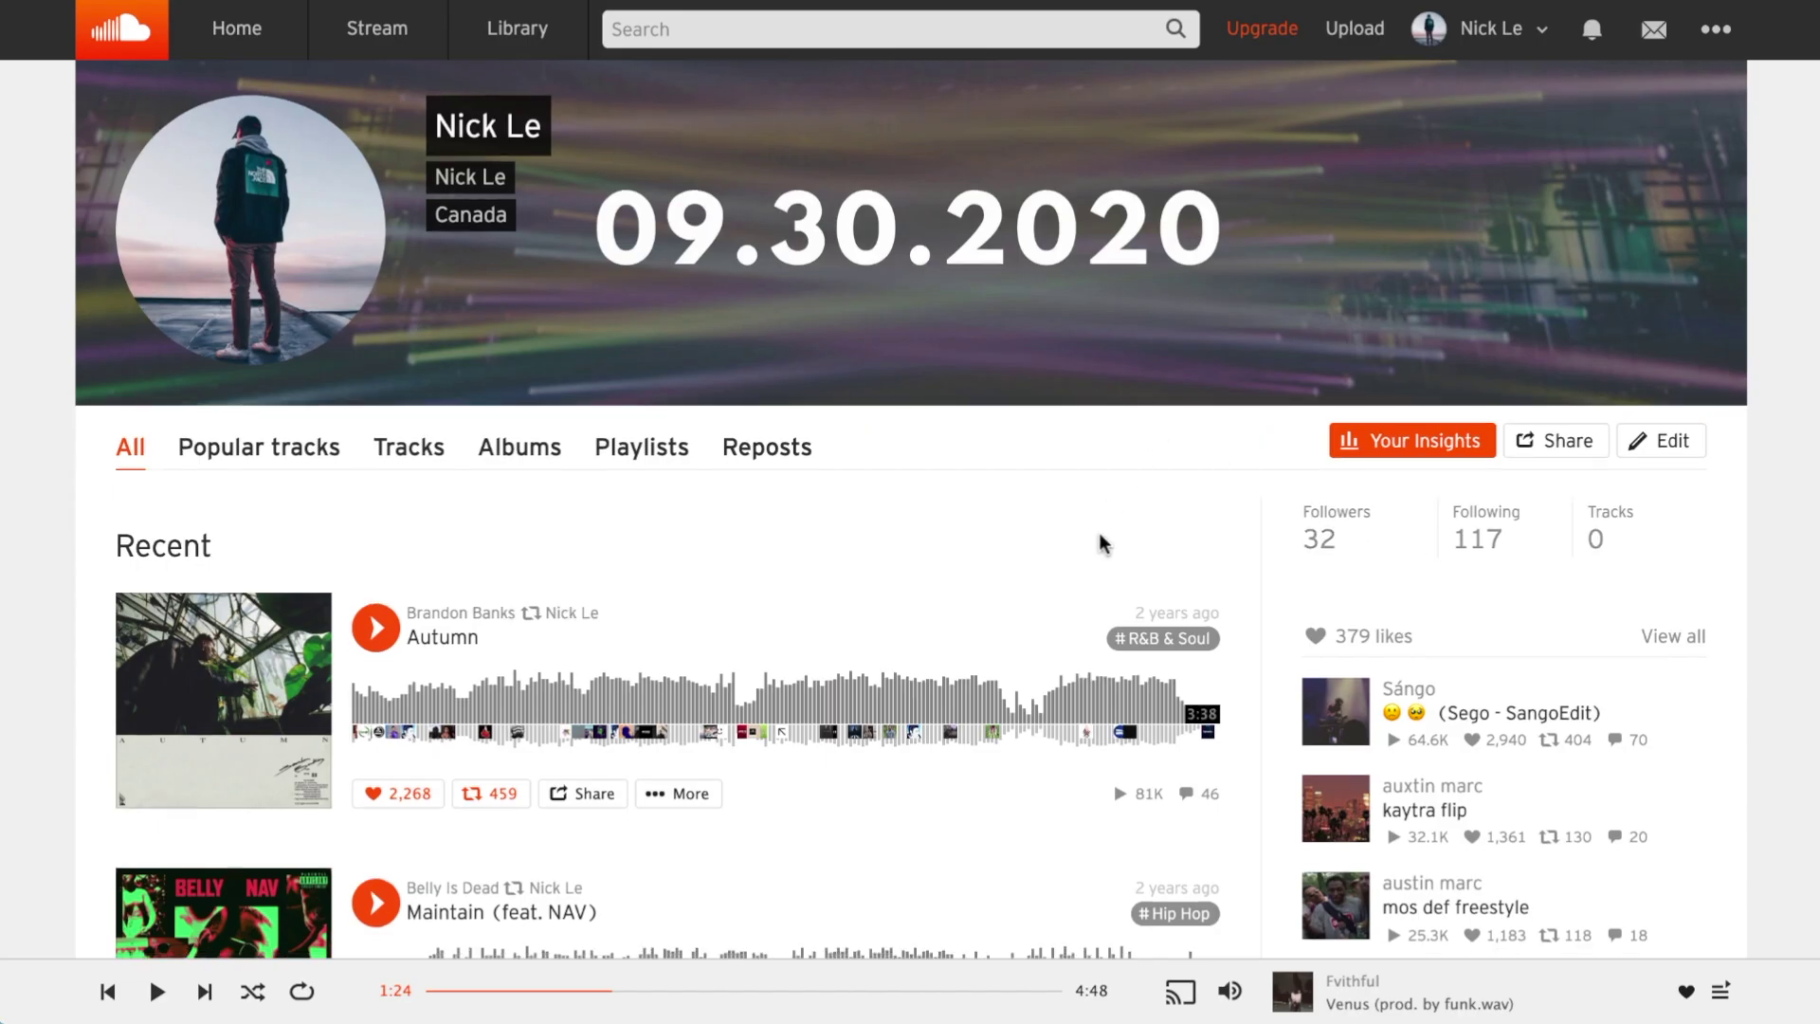
{"action": "scroll", "coordinate": [1100, 431], "scroll_direction": "down", "scroll_amount": 1}
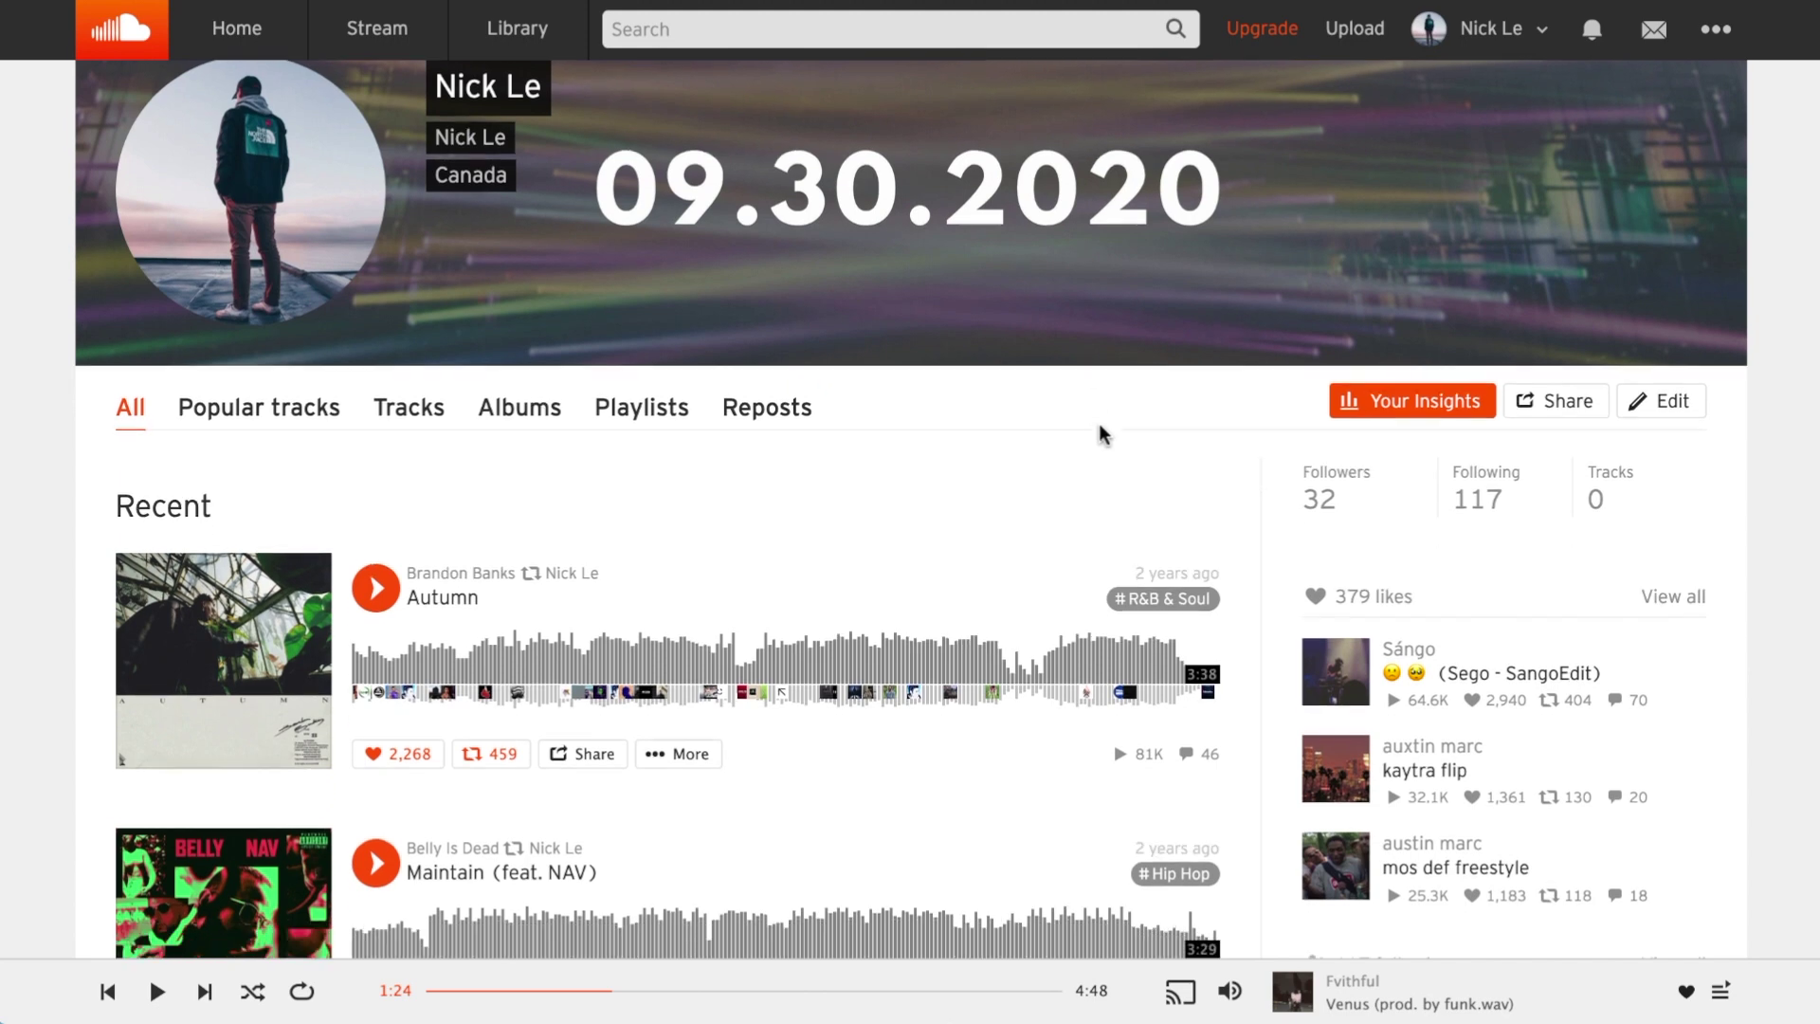
{"action": "scroll", "coordinate": [1091, 453], "scroll_direction": "up", "scroll_amount": 1}
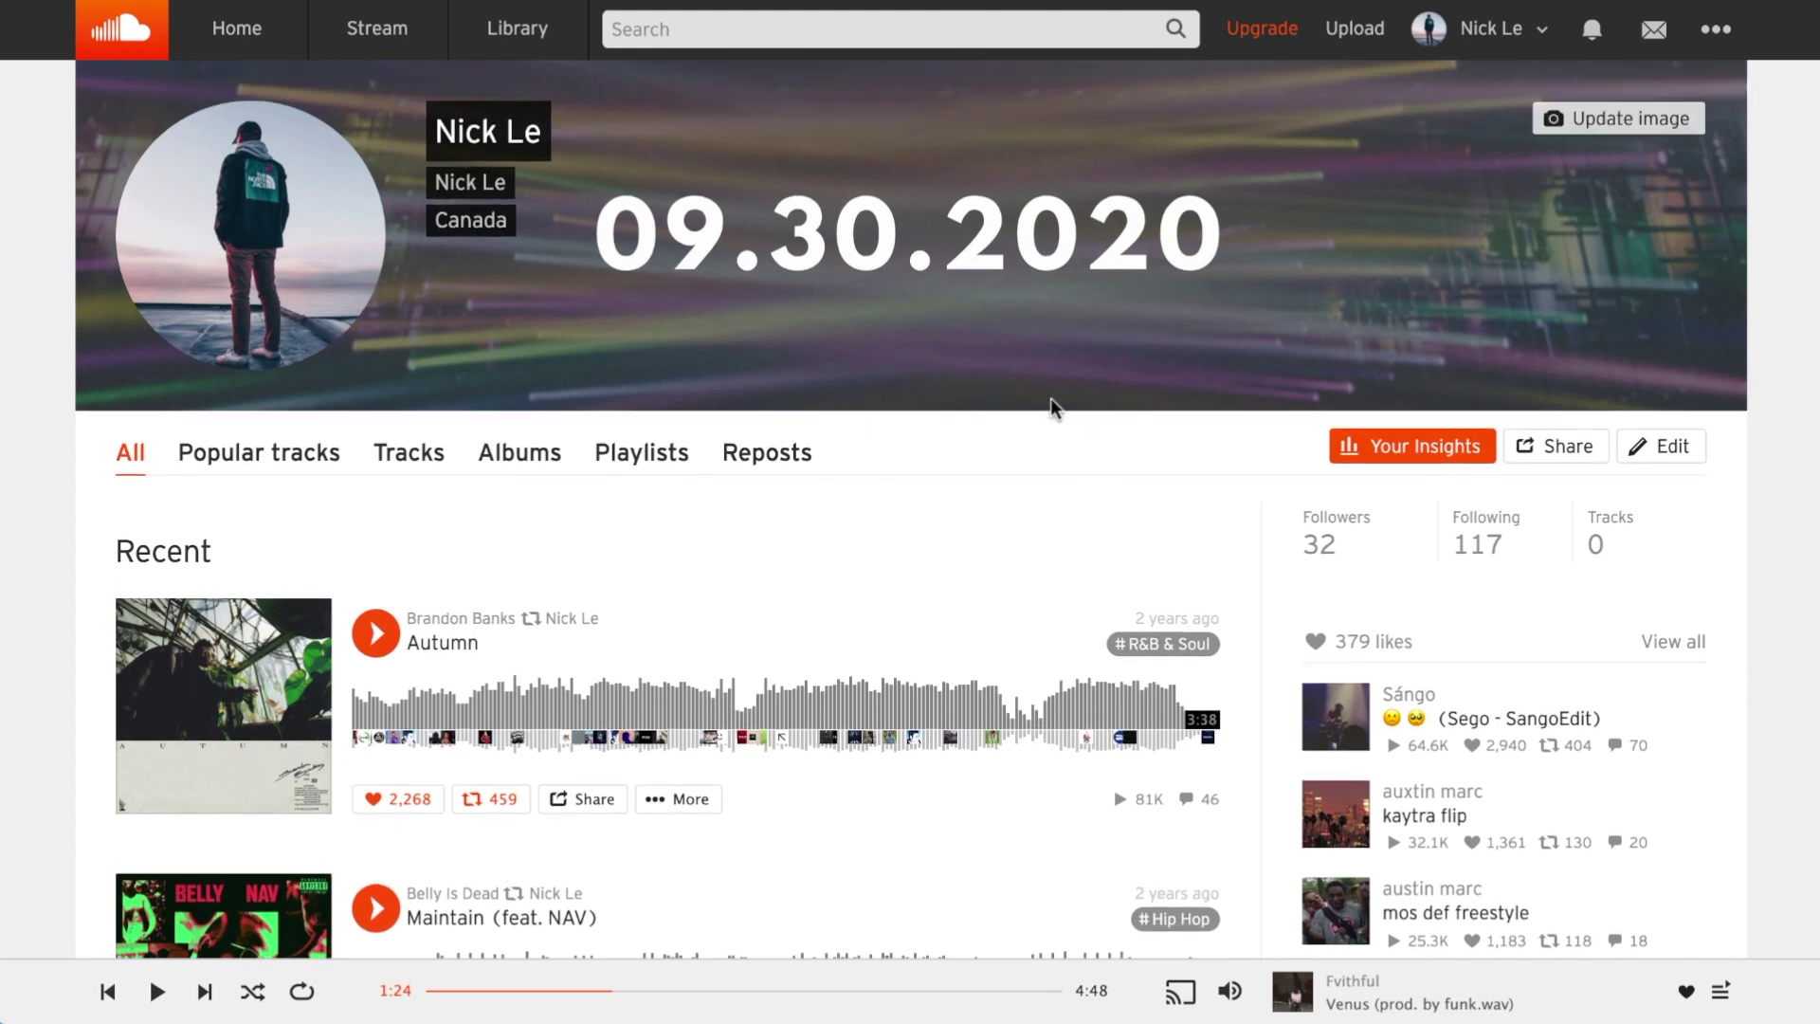